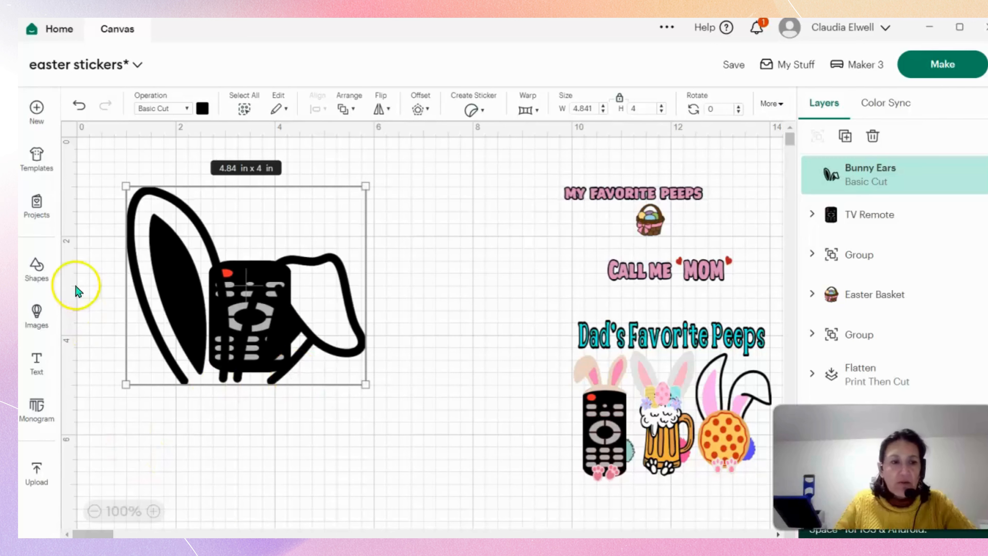
# Add the upright grey-and-pink bunny ears from the image library and shrink them to about 3.33 x 3.27 in.
pyautogui.click(37, 315)
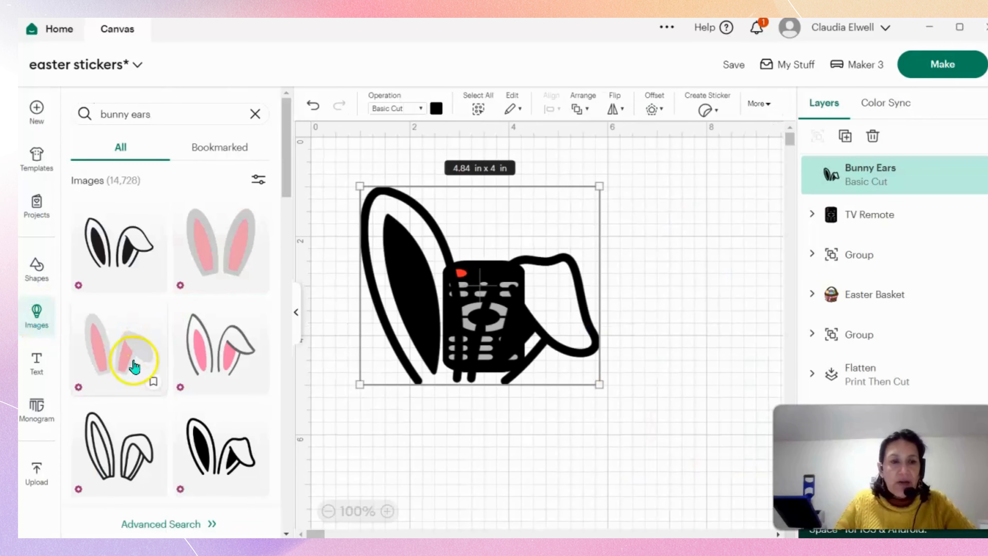
pyautogui.click(221, 261)
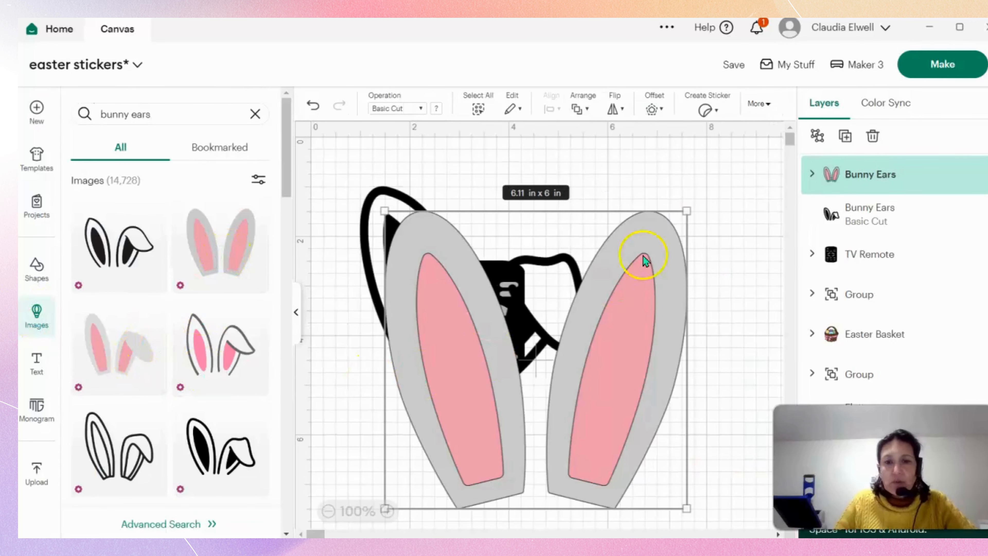
pyautogui.moveTo(687, 211); pyautogui.dragTo(548, 348)
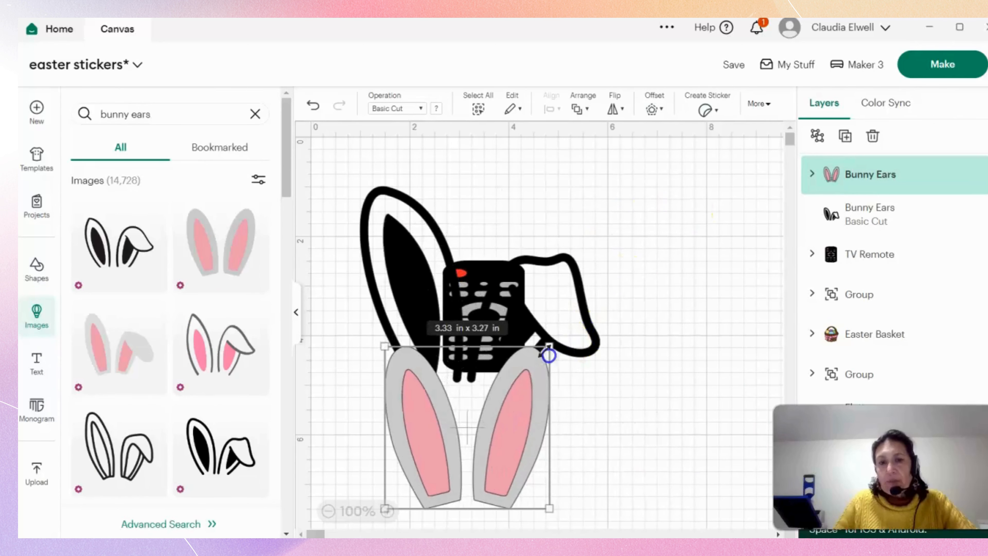
# Delete the black outline bunny ears and move the "Dad's Favorite Peeps" design closer to the TV remote.
pyautogui.click(568, 288)
pyautogui.press('Delete')
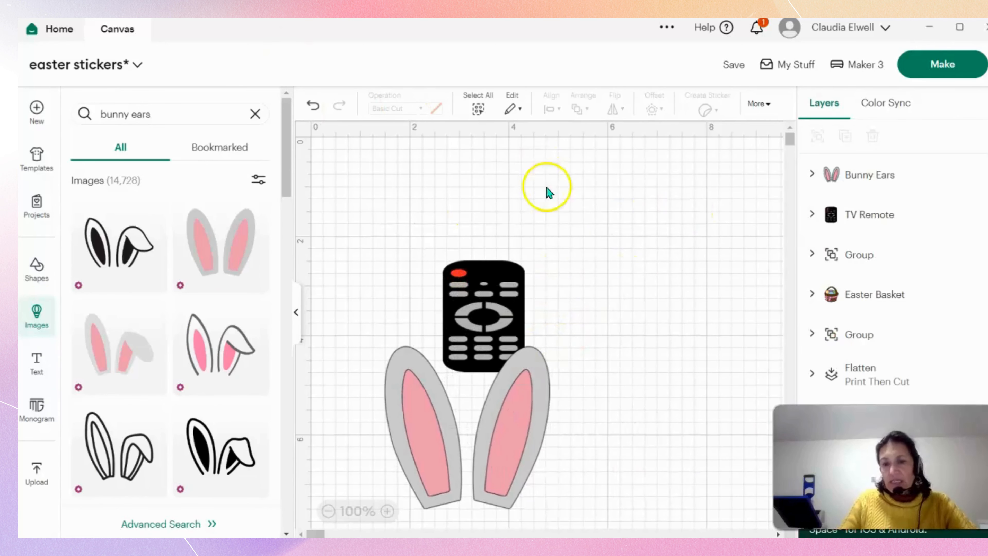
pyautogui.click(297, 313)
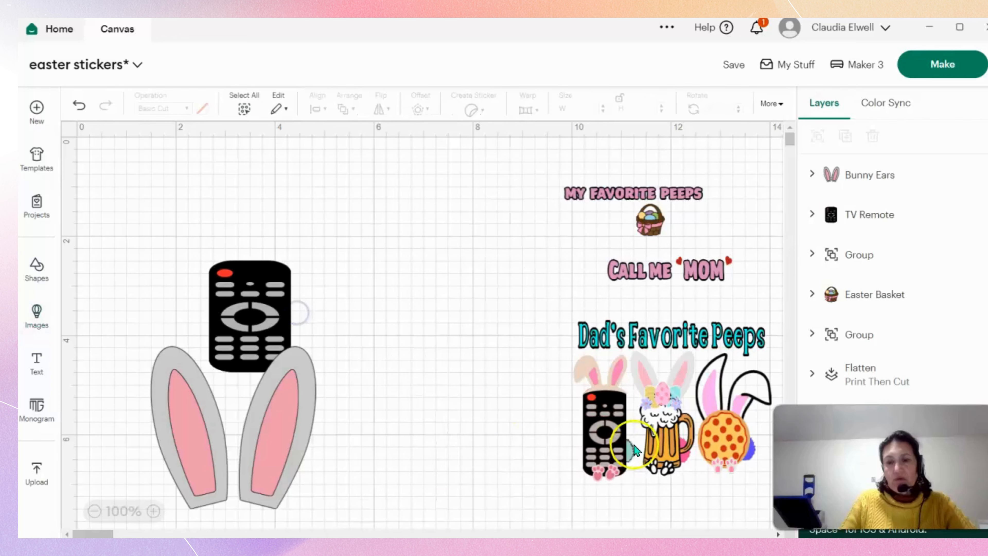
pyautogui.moveTo(585, 407); pyautogui.dragTo(453, 407)
# Try the grey-and-pink bunny ears with one folded ear and browse further bunny ears images.
pyautogui.click(288, 426)
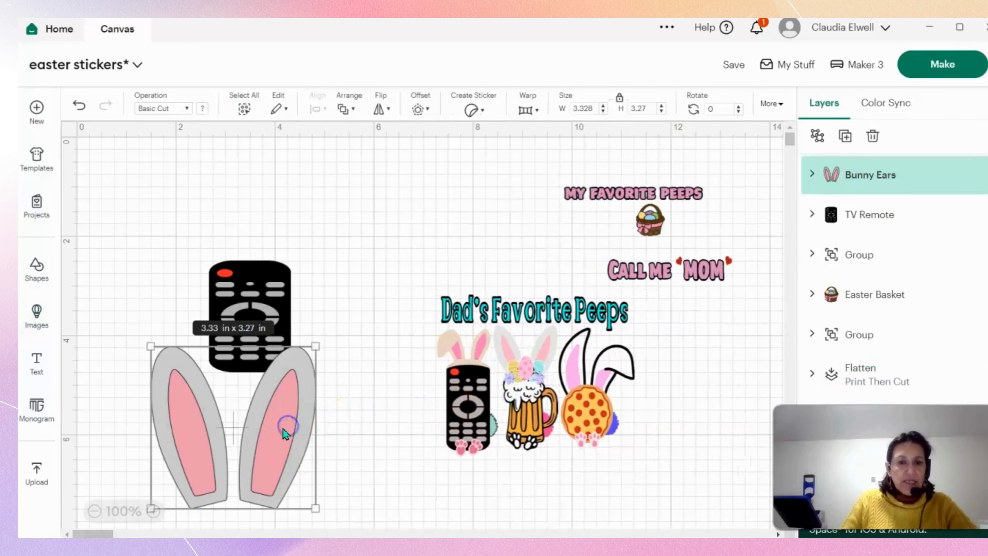
pyautogui.click(38, 310)
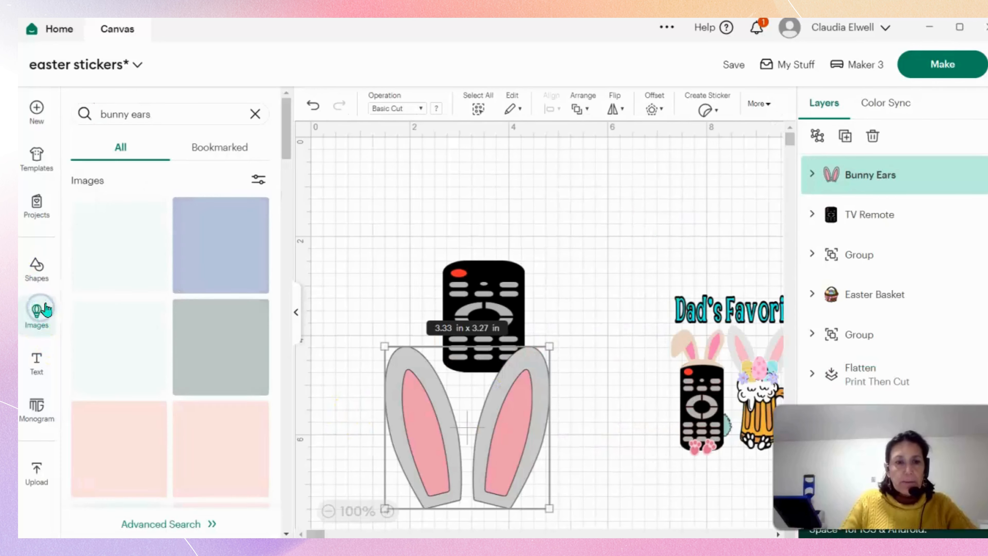
pyautogui.click(131, 346)
pyautogui.scroll(-10, 135, 351)
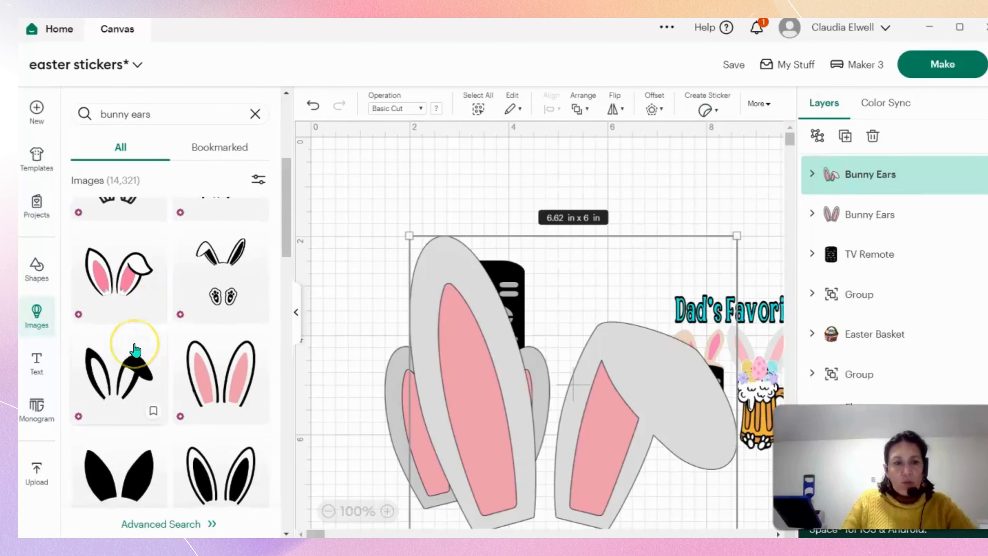
pyautogui.scroll(-6, 134, 353)
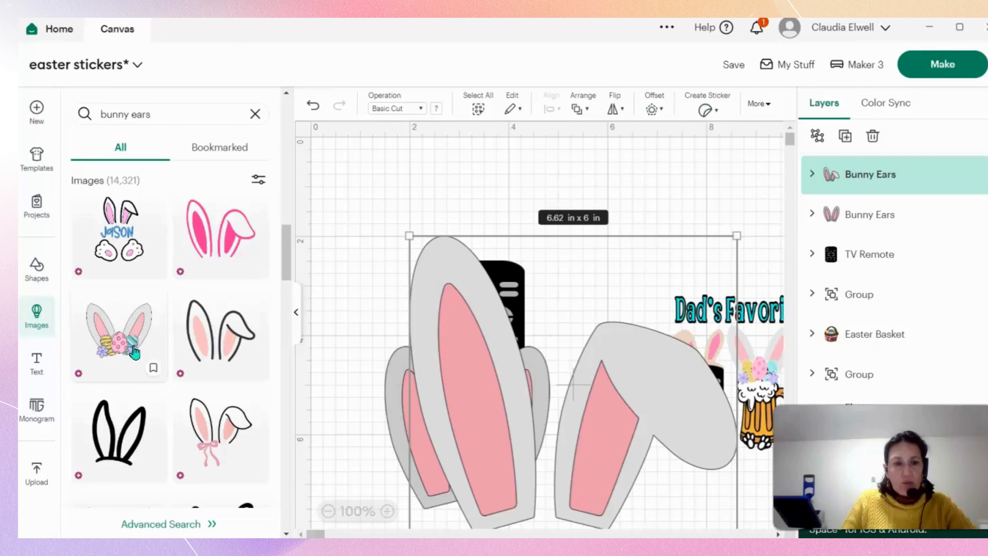
pyautogui.scroll(-3, 134, 352)
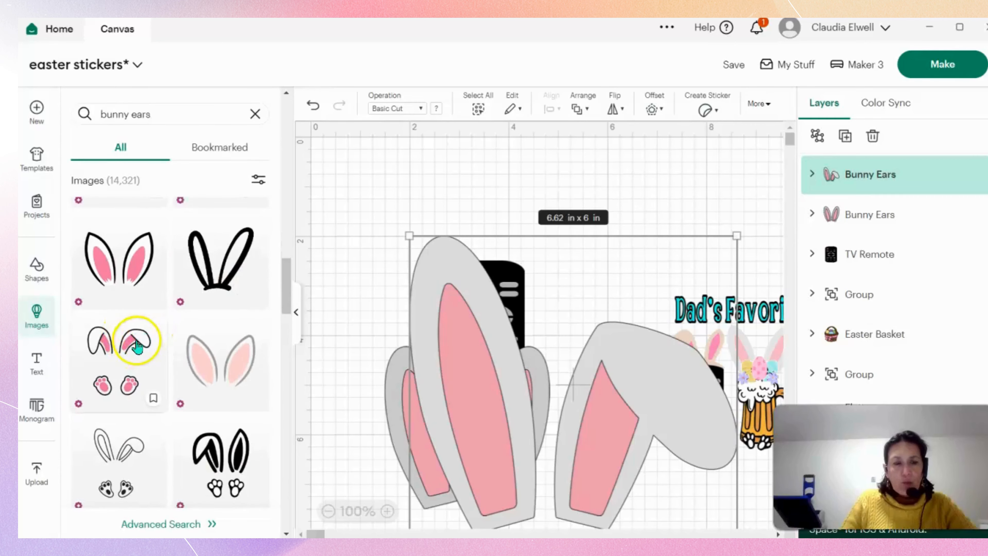
# Delete both grey-and-pink bunny ears images from the canvas.
pyautogui.press('Delete')
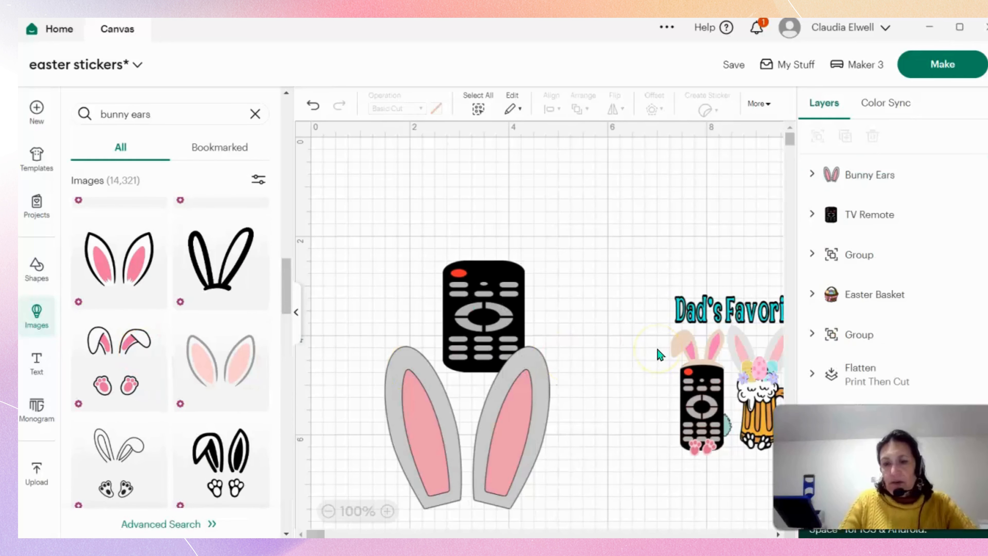
pyautogui.click(527, 444)
pyautogui.press('Delete')
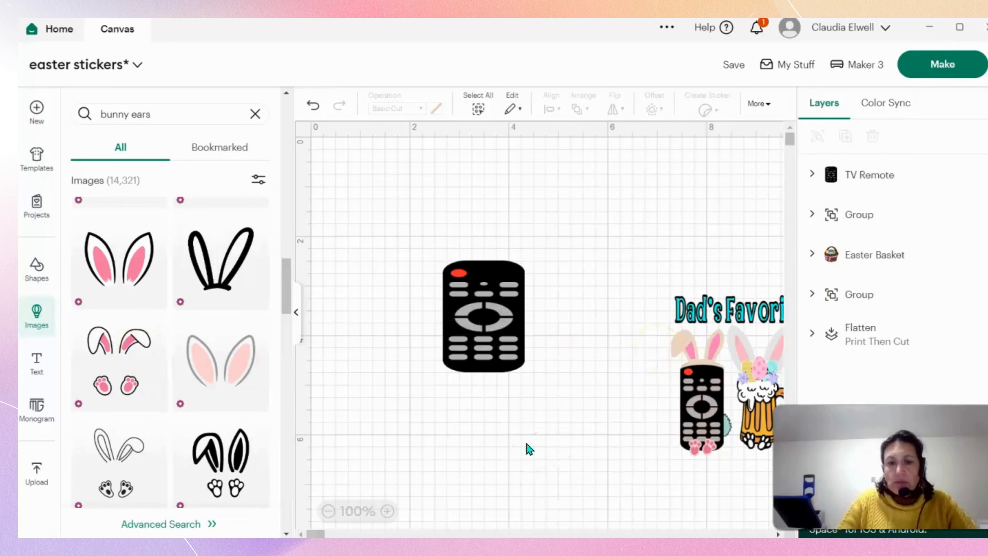
# Add the pink floppy ears-and-feet image, shrink it to about 3.72 x 4.06 in and place it over the TV remote.
pyautogui.click(123, 385)
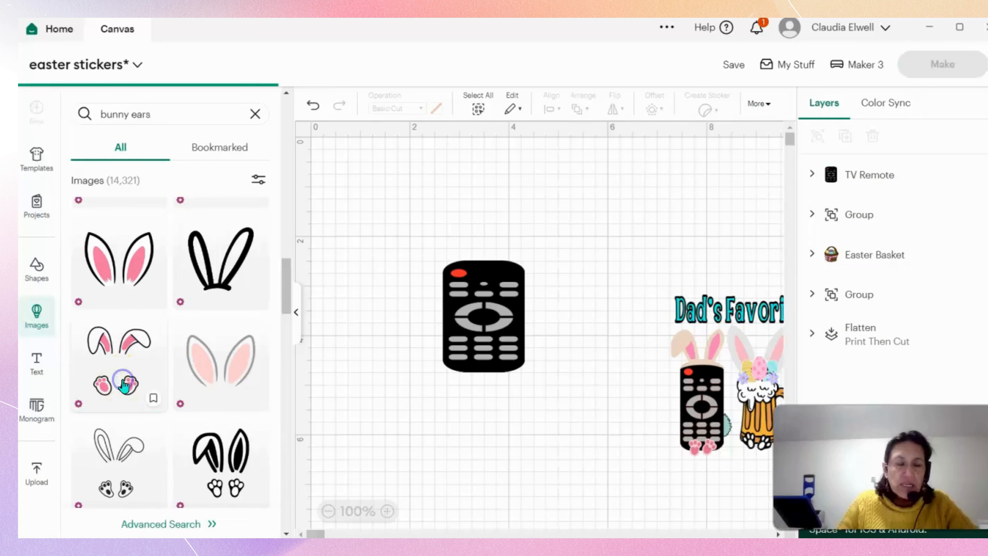
pyautogui.moveTo(600, 404); pyautogui.dragTo(474, 334)
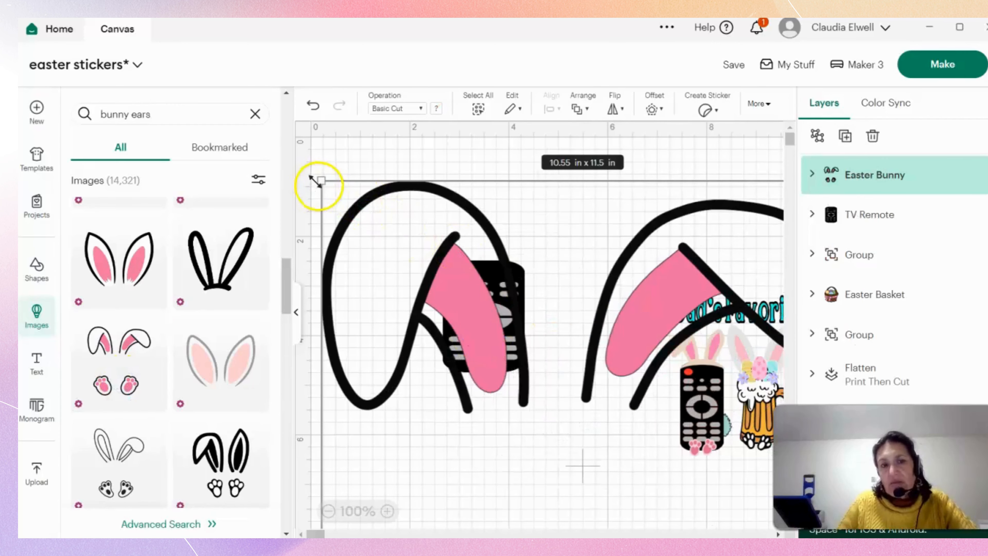
pyautogui.moveTo(318, 181); pyautogui.dragTo(543, 417)
pyautogui.moveTo(618, 452); pyautogui.dragTo(439, 312)
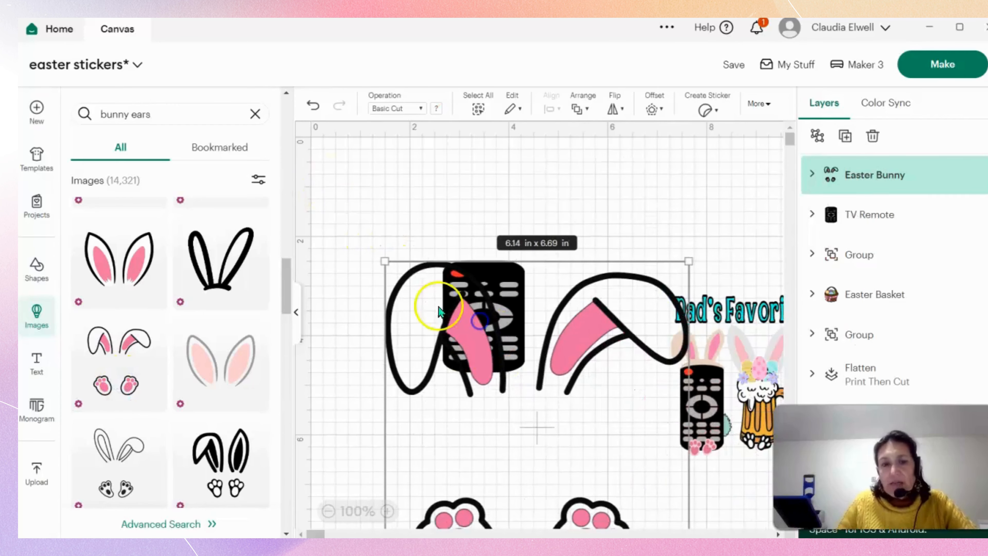
pyautogui.moveTo(384, 261); pyautogui.dragTo(503, 390)
pyautogui.moveTo(564, 466); pyautogui.dragTo(466, 263)
pyautogui.moveTo(403, 189); pyautogui.dragTo(408, 191)
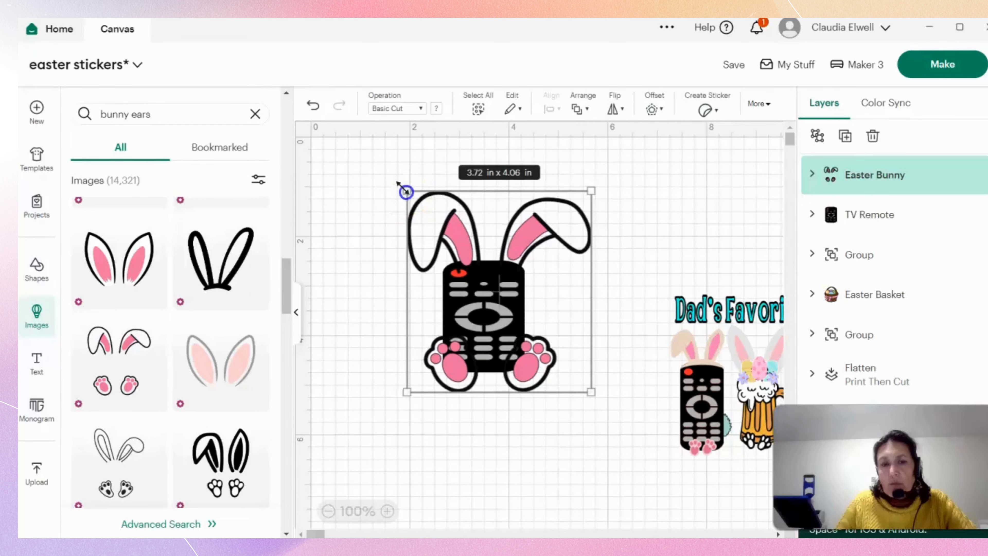
# Stretch the ears-and-feet image vertically to about 4.53 in tall so it frames the TV remote.
pyautogui.moveTo(474, 192); pyautogui.dragTo(474, 179)
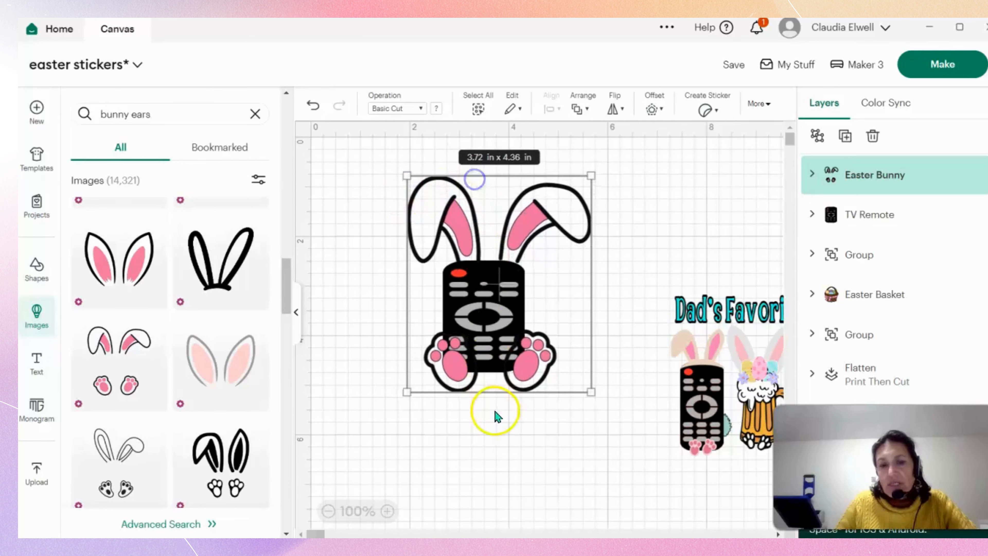
pyautogui.moveTo(485, 392)
pyautogui.mouseDown()
pyautogui.moveTo(489, 421)
pyautogui.moveTo(481, 403)
pyautogui.mouseUp()
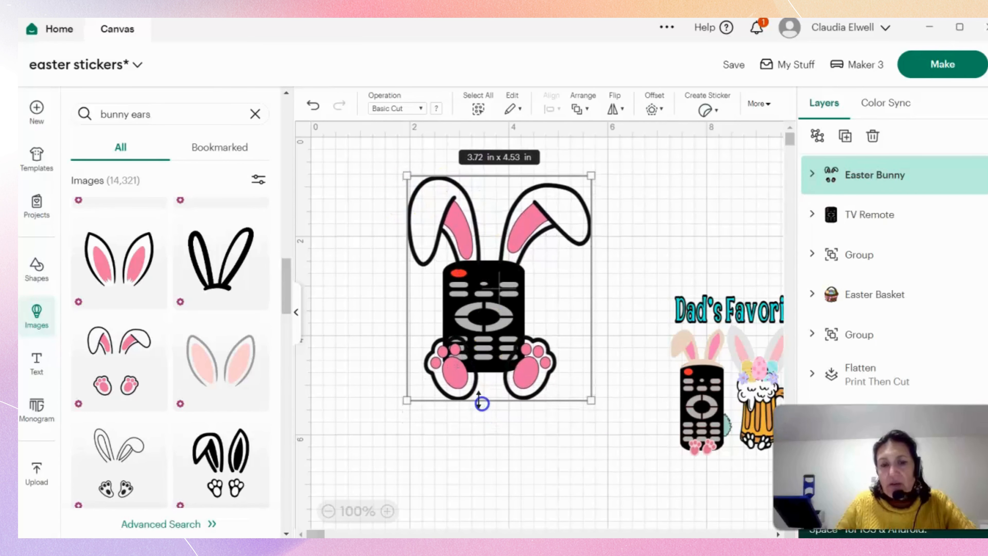
pyautogui.click(498, 447)
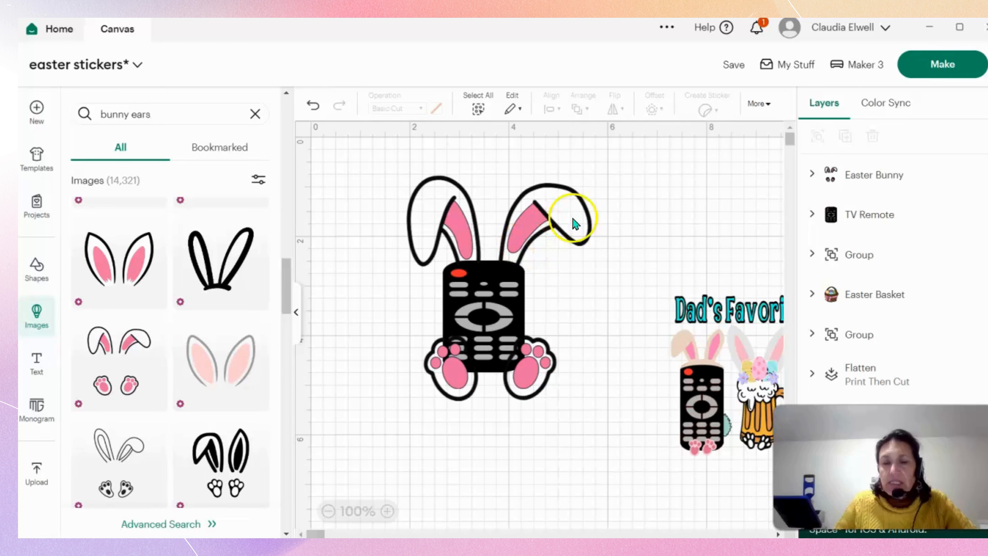
# Shift the ears-and-feet image sideways off the TV remote and delete it.
pyautogui.moveTo(514, 371); pyautogui.dragTo(484, 374)
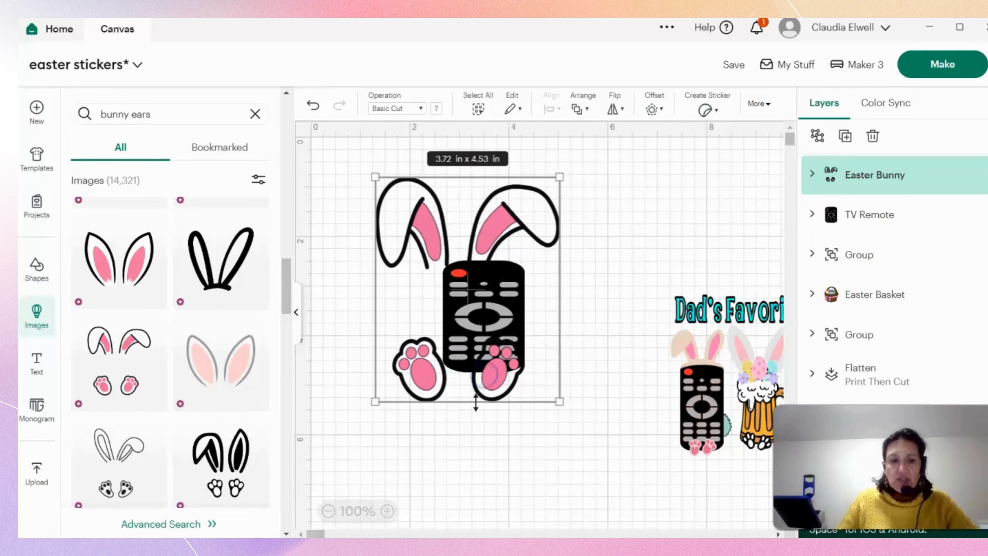
pyautogui.press('Delete')
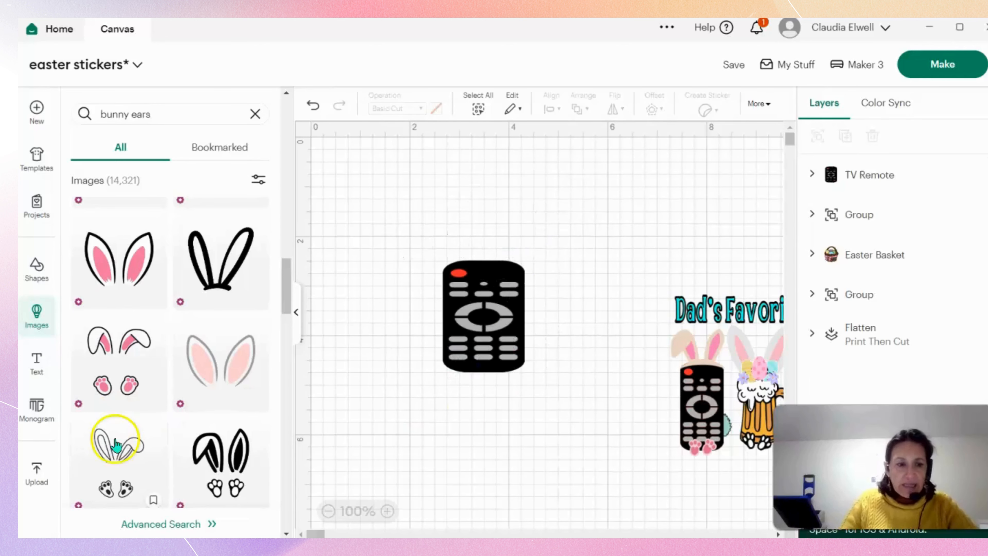
# Find the beige-and-pink bunny ears headband with one folded ear in the image library and add it to the canvas.
pyautogui.scroll(-5, 108, 431)
pyautogui.scroll(-6, 123, 425)
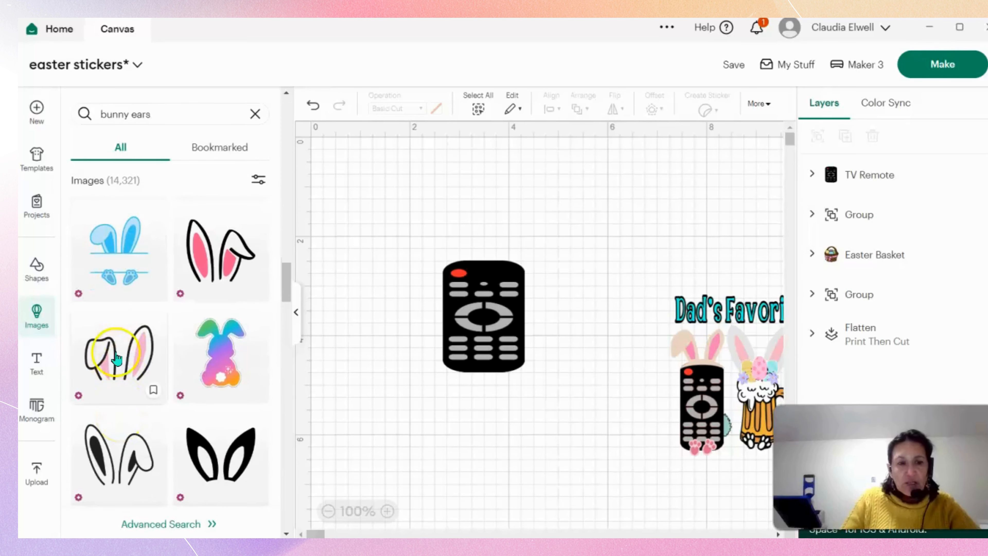
pyautogui.scroll(-6, 116, 362)
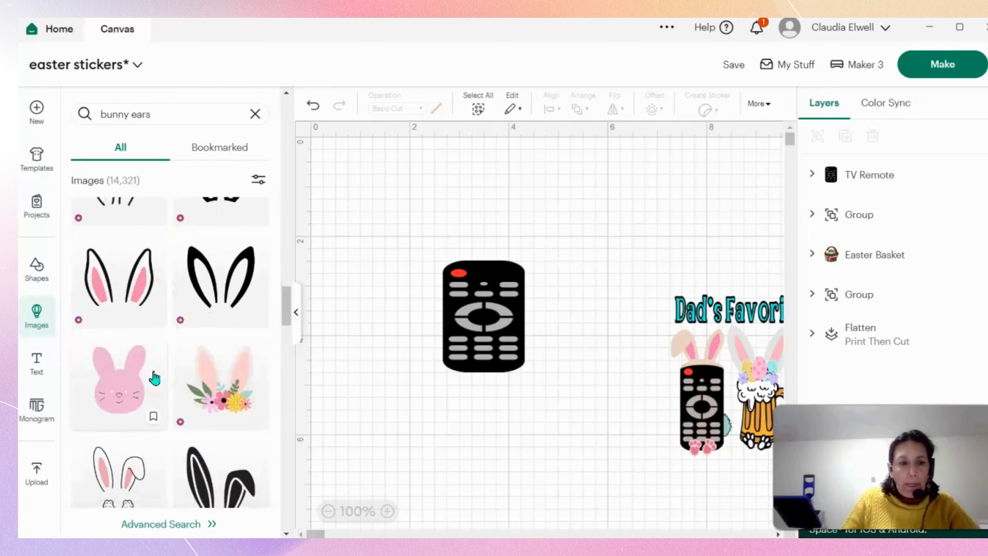
pyautogui.scroll(-6, 141, 421)
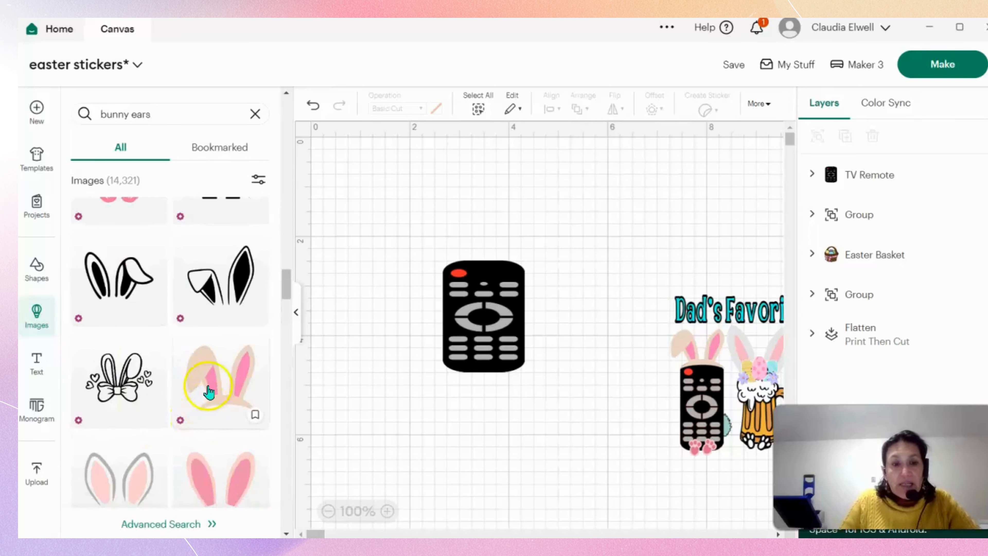
pyautogui.click(209, 391)
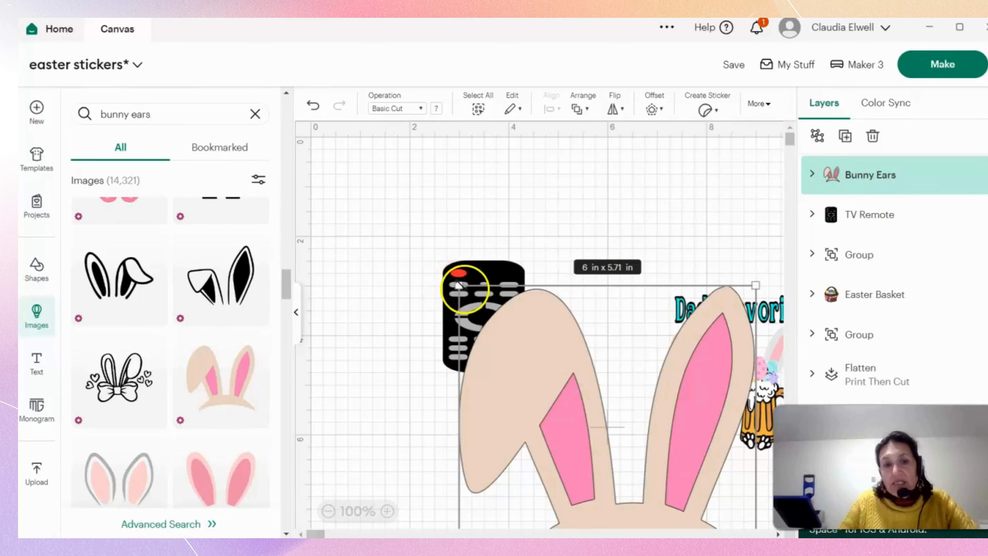
# Shrink the beige bunny ears to fit the TV remote and seat them on its top edge.
pyautogui.moveTo(459, 285); pyautogui.dragTo(567, 448)
pyautogui.moveTo(636, 501); pyautogui.dragTo(498, 350)
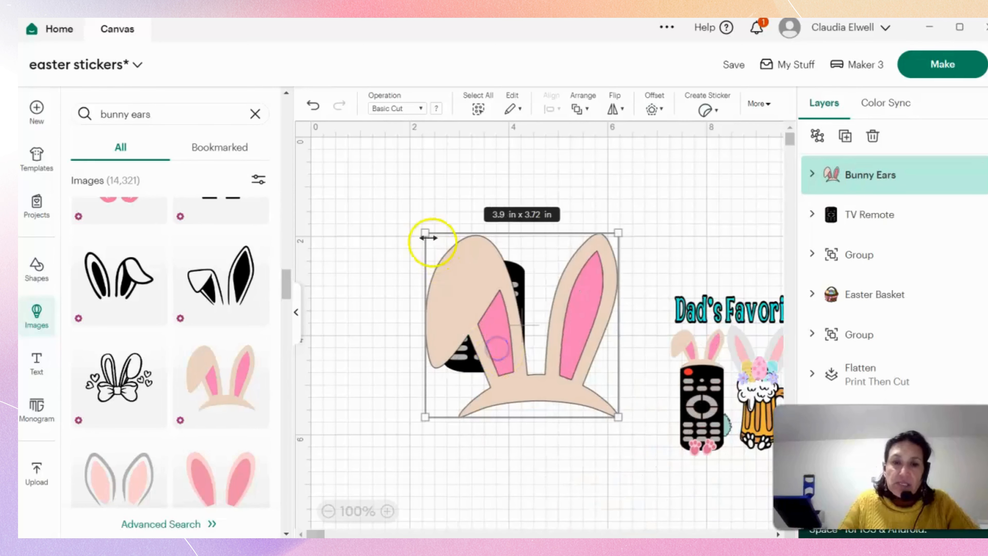
pyautogui.moveTo(425, 233); pyautogui.dragTo(503, 294)
pyautogui.moveTo(594, 379); pyautogui.dragTo(509, 251)
pyautogui.moveTo(533, 163); pyautogui.dragTo(491, 223)
pyautogui.moveTo(463, 259); pyautogui.dragTo(480, 248)
pyautogui.click(591, 279)
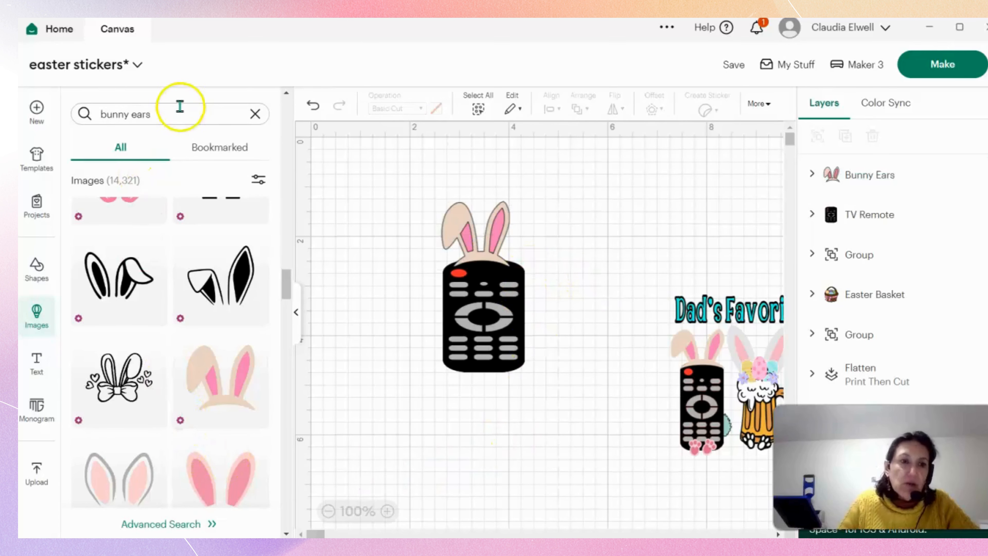
# Stretch the TV remote downward to make it taller while keeping its width.
pyautogui.click(505, 377)
pyautogui.moveTo(483, 376); pyautogui.dragTo(489, 397)
pyautogui.click(639, 390)
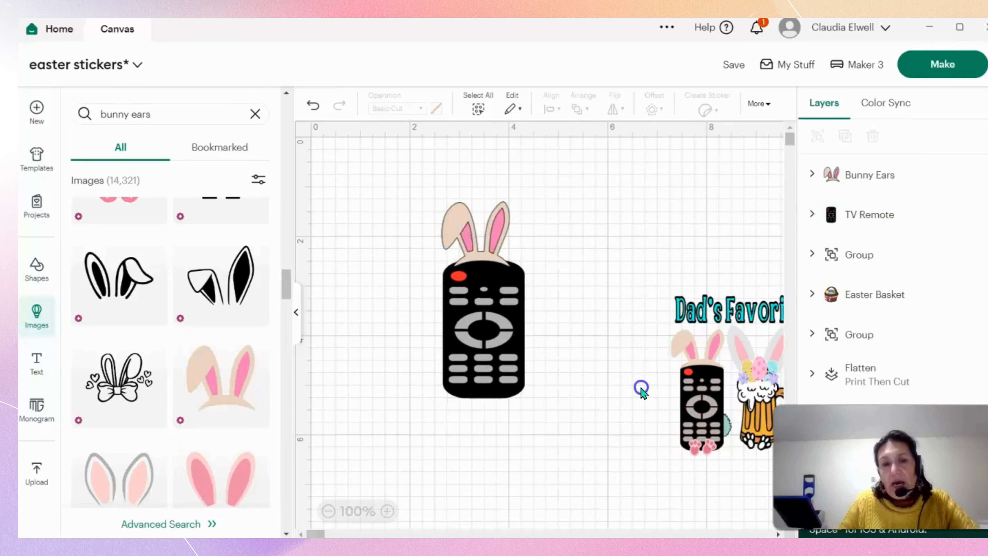
# Enlarge the beige bunny ears to about 1.62 x 1.55 in and reposition them on top of the TV remote.
pyautogui.click(505, 210)
pyautogui.moveTo(512, 194); pyautogui.dragTo(527, 195)
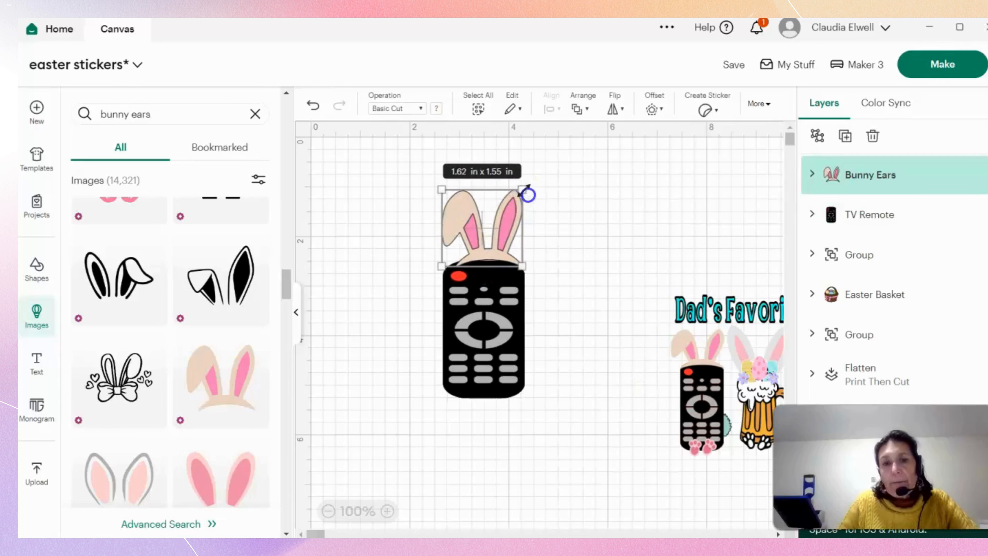
pyautogui.moveTo(506, 230)
pyautogui.mouseDown()
pyautogui.moveTo(502, 243)
pyautogui.moveTo(496, 238)
pyautogui.mouseUp()
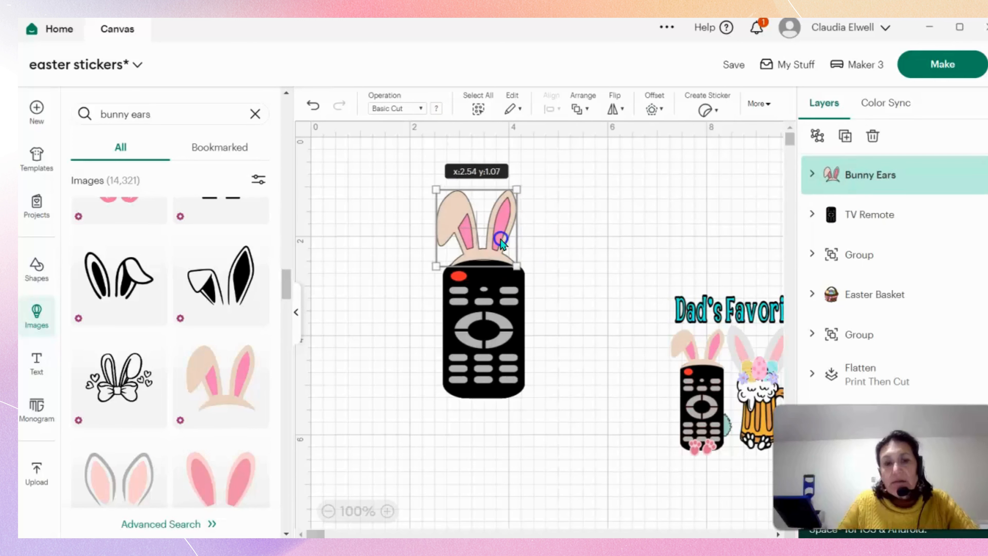
pyautogui.click(567, 251)
# Search the image library for "bunny feet" and add the black-and-white paws with heart-shaped pads to the canvas.
pyautogui.click(158, 114)
pyautogui.press('BackSpace')
pyautogui.press('BackSpace')
pyautogui.press('BackSpace')
pyautogui.press('BackSpace')
pyautogui.press('BackSpace')
pyautogui.press('BackSpace')
pyautogui.press('BackSpace')
pyautogui.press('BackSpace')
pyautogui.press('BackSpace')
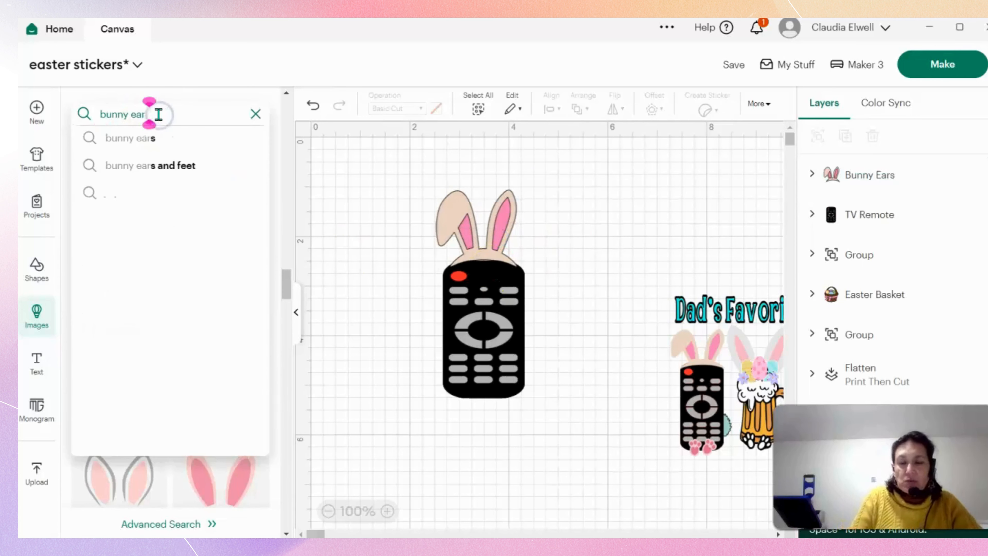
pyautogui.press('BackSpace')
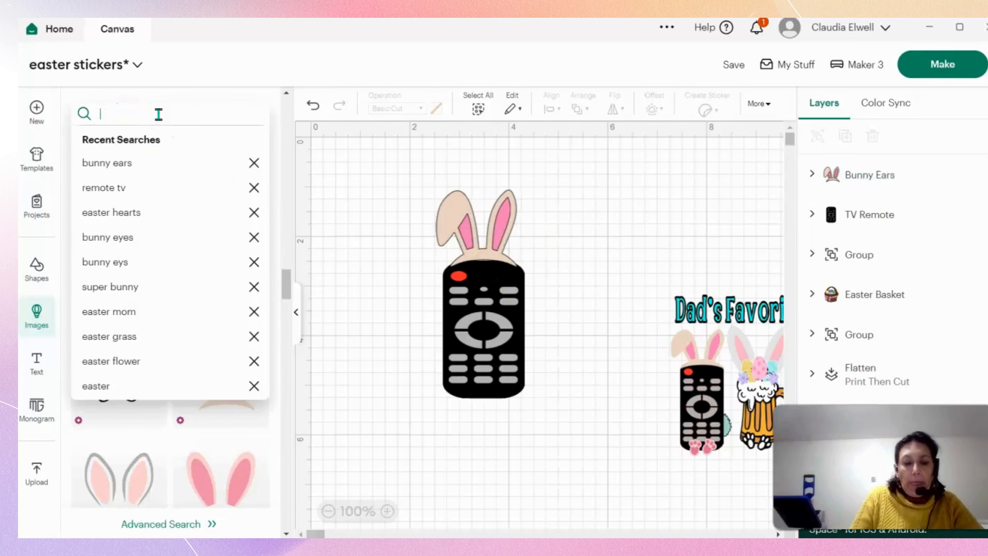
pyautogui.write('bunny feet')
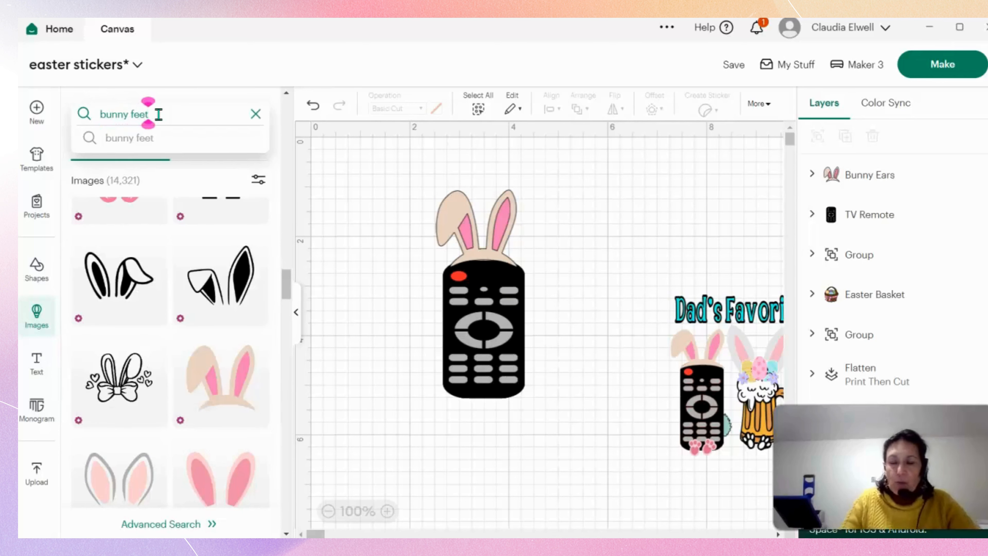
pyautogui.press('Return')
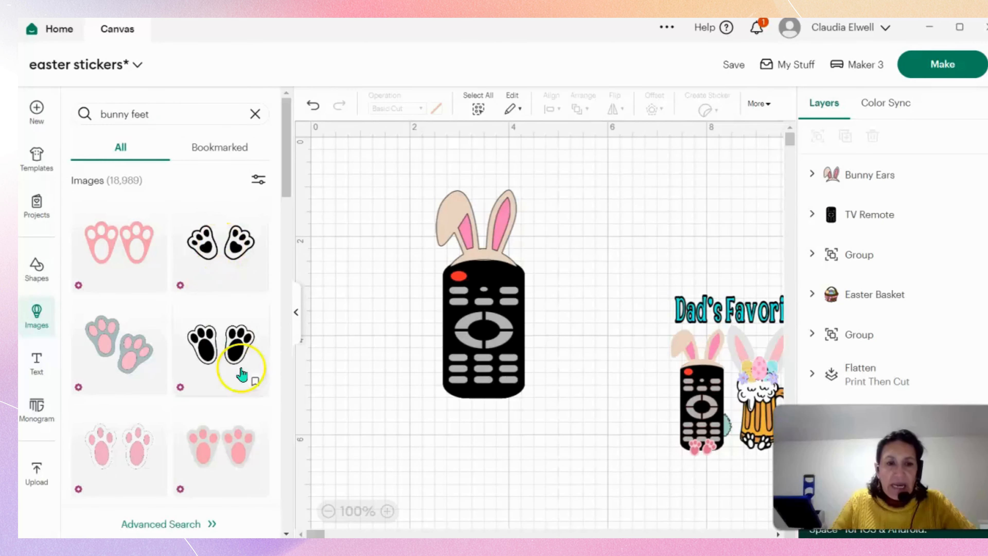
pyautogui.click(223, 265)
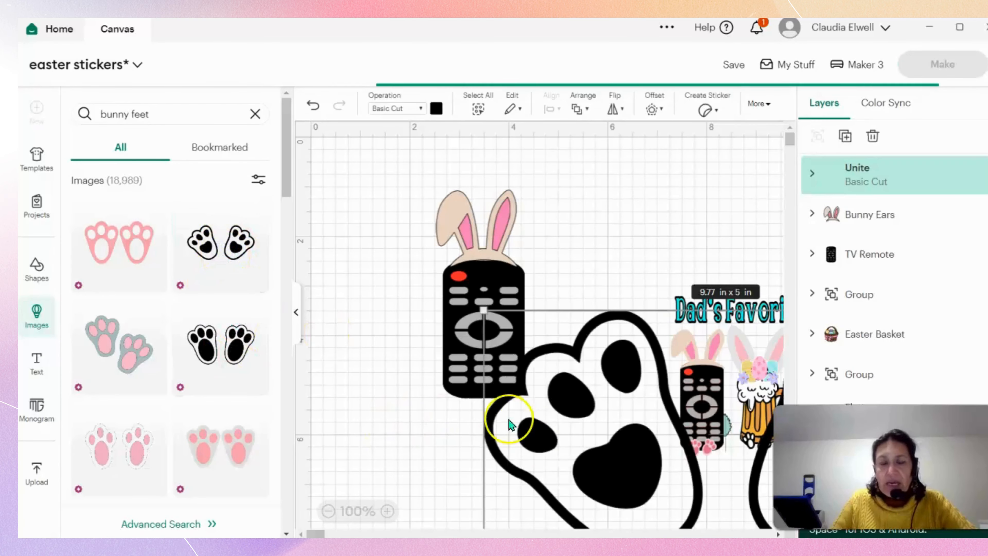
# Delete the black-and-white paws and add the white bunny paws with pink pads and a grey outline from the "bunny feet" results.
pyautogui.moveTo(508, 420); pyautogui.dragTo(440, 349)
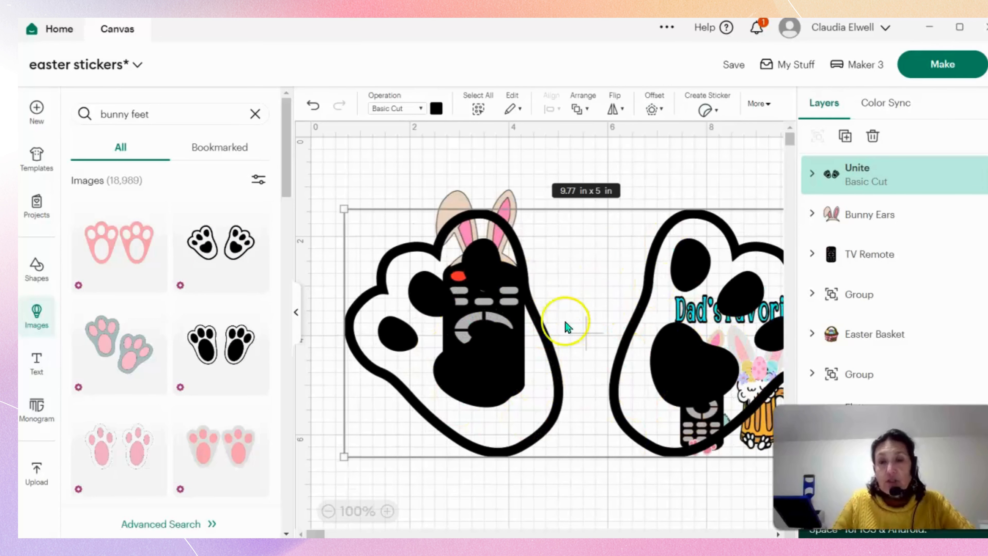
pyautogui.press('Delete')
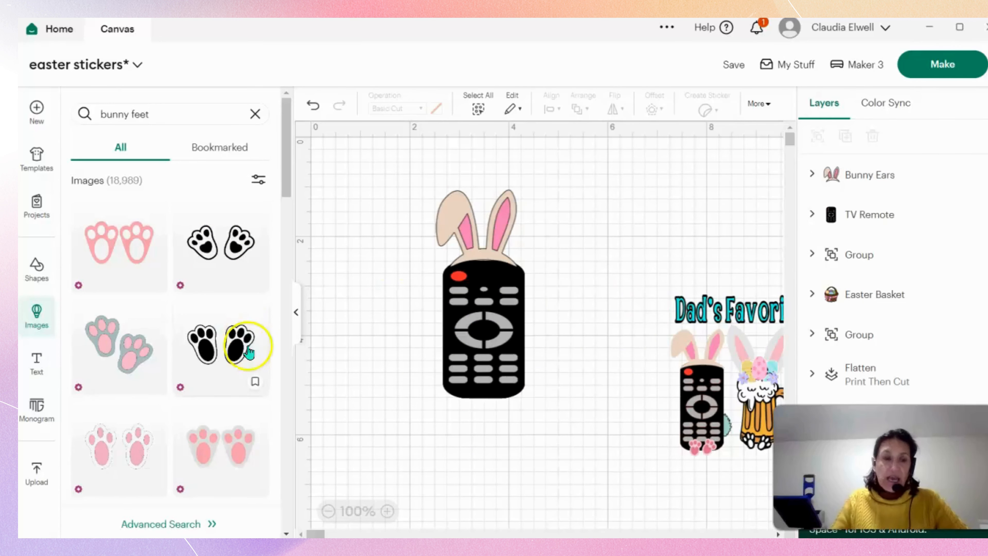
pyautogui.scroll(-3, 150, 404)
pyautogui.scroll(-2, 151, 396)
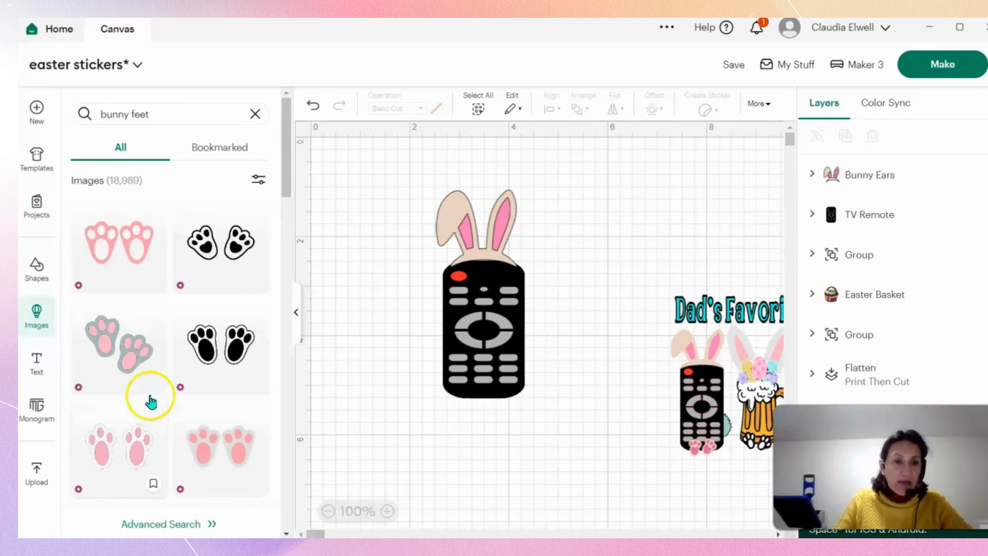
pyautogui.scroll(-3, 122, 374)
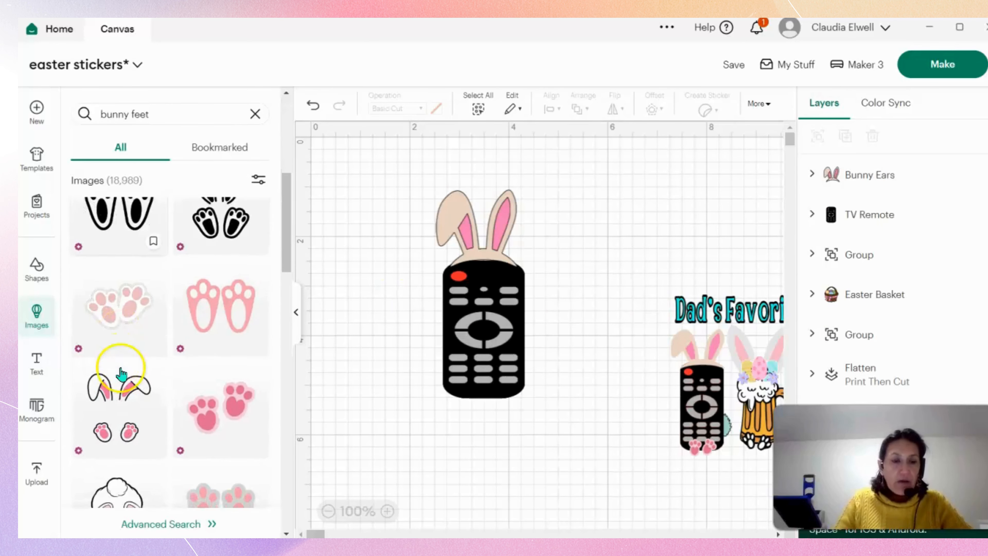
pyautogui.click(127, 322)
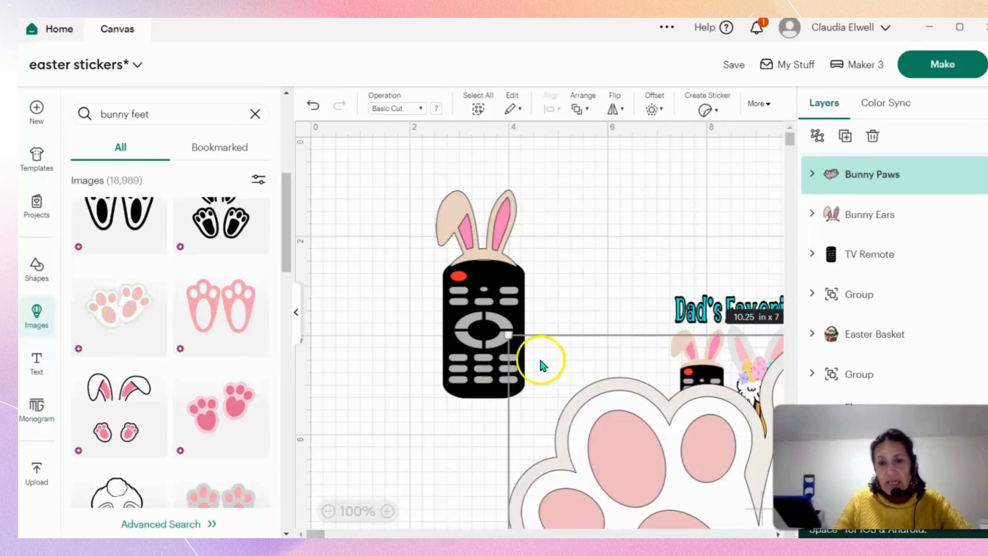
# Shrink the bunny paws to about 1.93 x 1.32 in and move them over the lower end of the TV remote.
pyautogui.moveTo(509, 335); pyautogui.dragTo(580, 463)
pyautogui.moveTo(688, 500); pyautogui.dragTo(487, 442)
pyautogui.moveTo(568, 334); pyautogui.dragTo(485, 418)
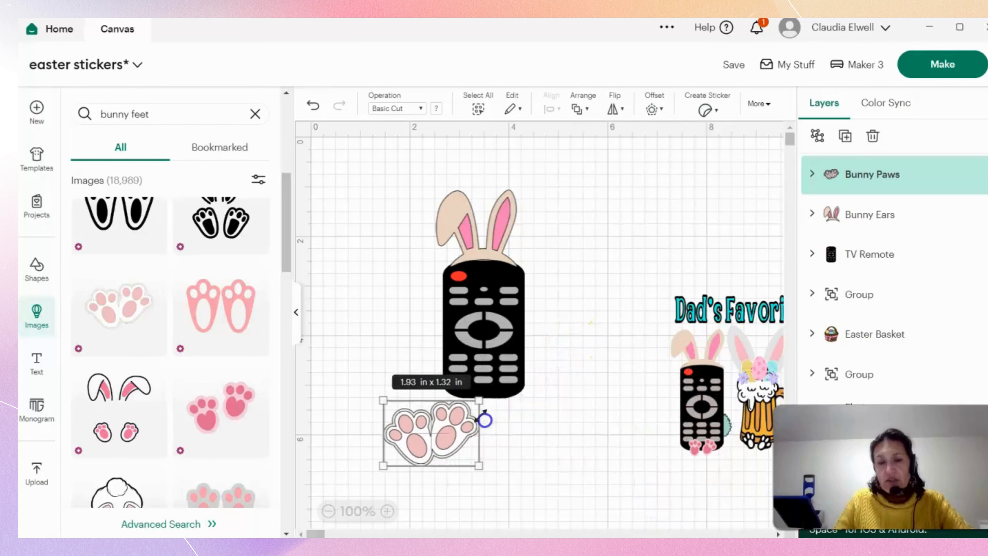
pyautogui.moveTo(429, 454); pyautogui.dragTo(477, 413)
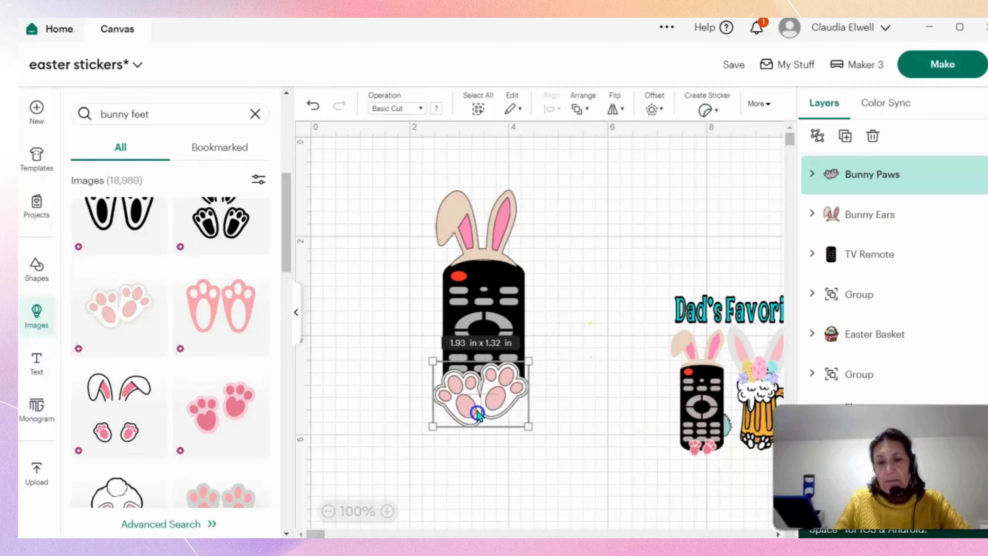
# Shrink the bunny paws further to fit within the remote's width and center them across its bottom edge.
pyautogui.moveTo(531, 353); pyautogui.dragTo(506, 381)
pyautogui.moveTo(466, 412); pyautogui.dragTo(493, 406)
pyautogui.click(617, 445)
pyautogui.click(548, 425)
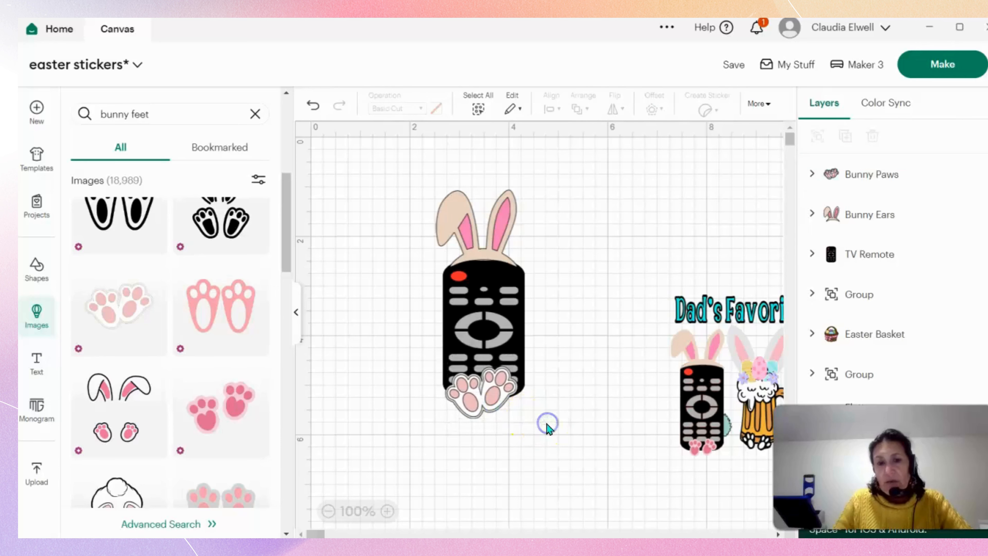
pyautogui.click(491, 397)
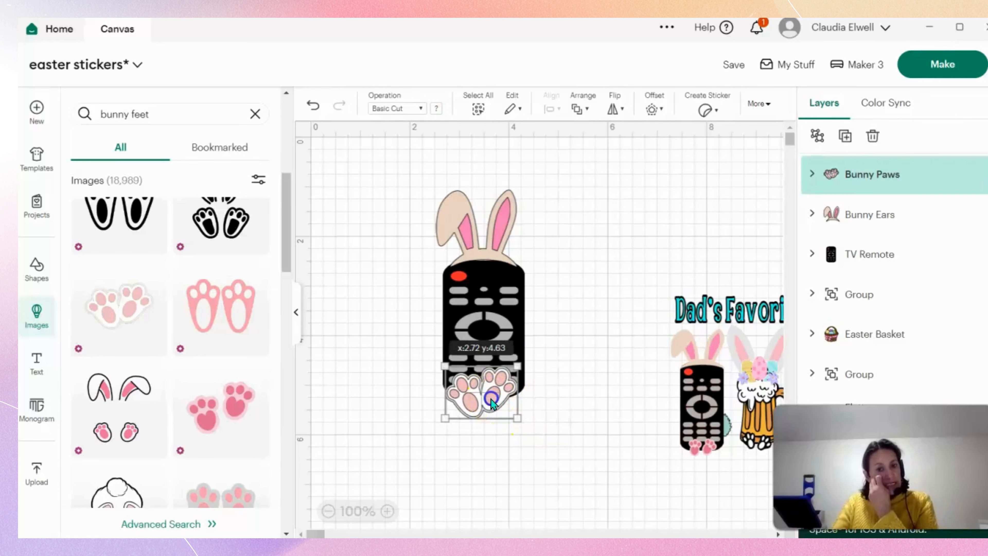
pyautogui.click(550, 448)
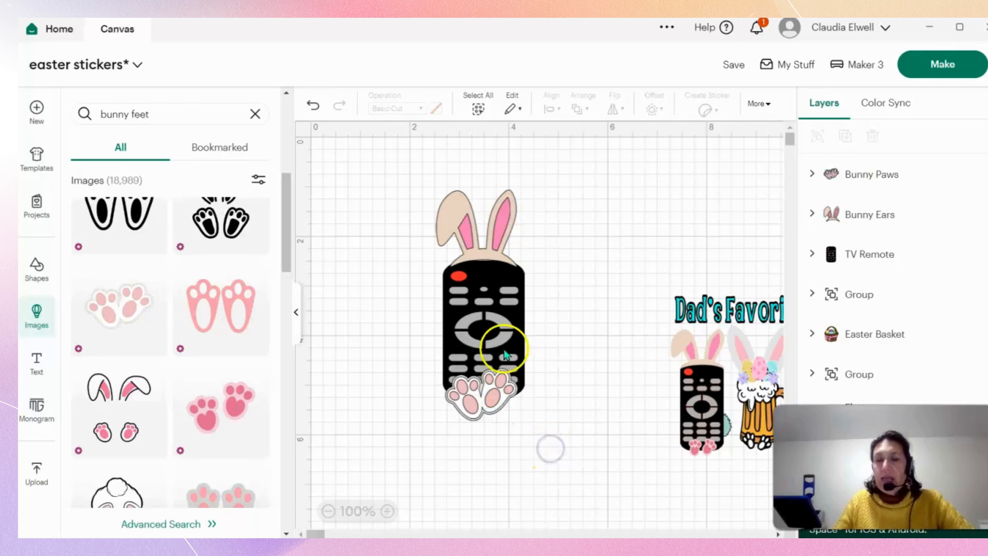
# Group the bunny paws, bunny ears and TV remote together.
pyautogui.moveTo(477, 191); pyautogui.dragTo(546, 453)
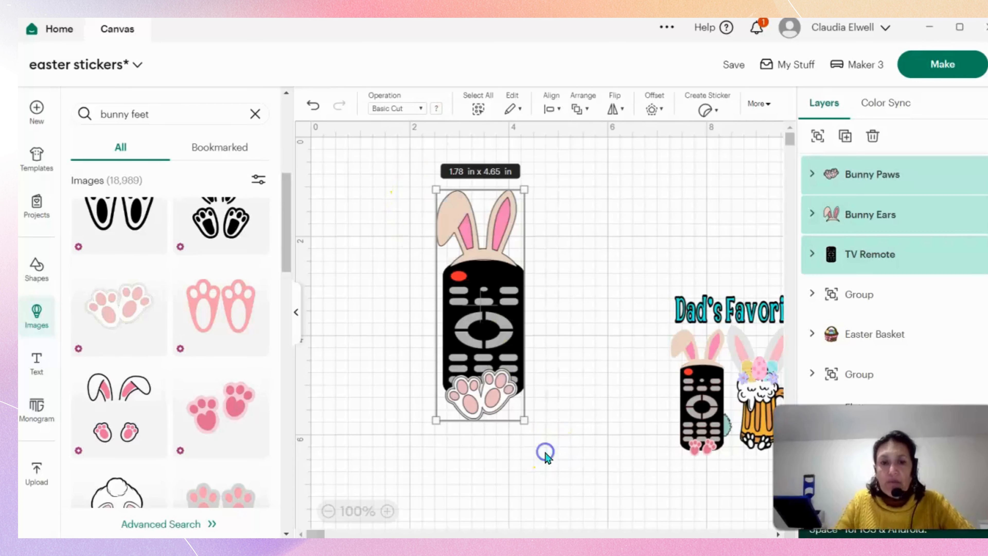
pyautogui.rightClick(502, 354)
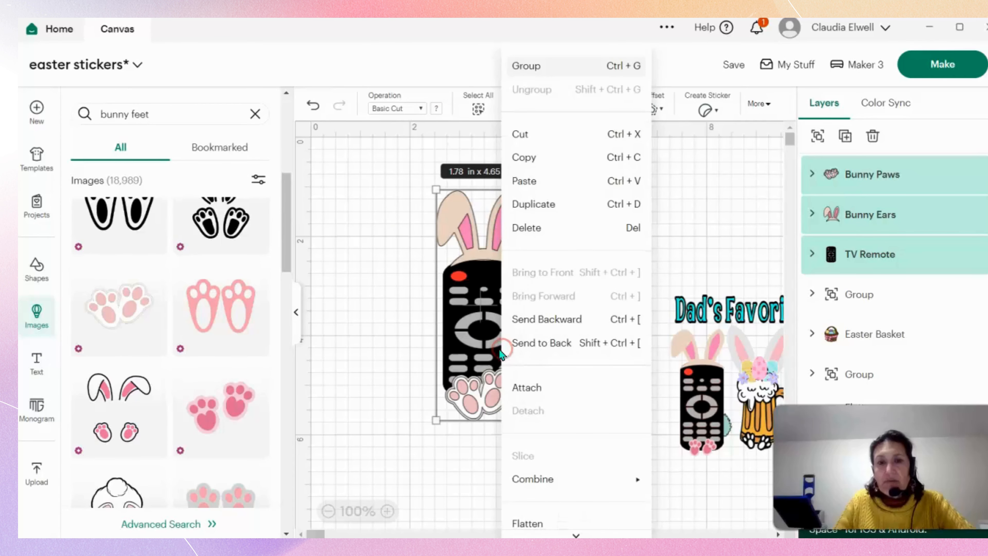
pyautogui.click(540, 67)
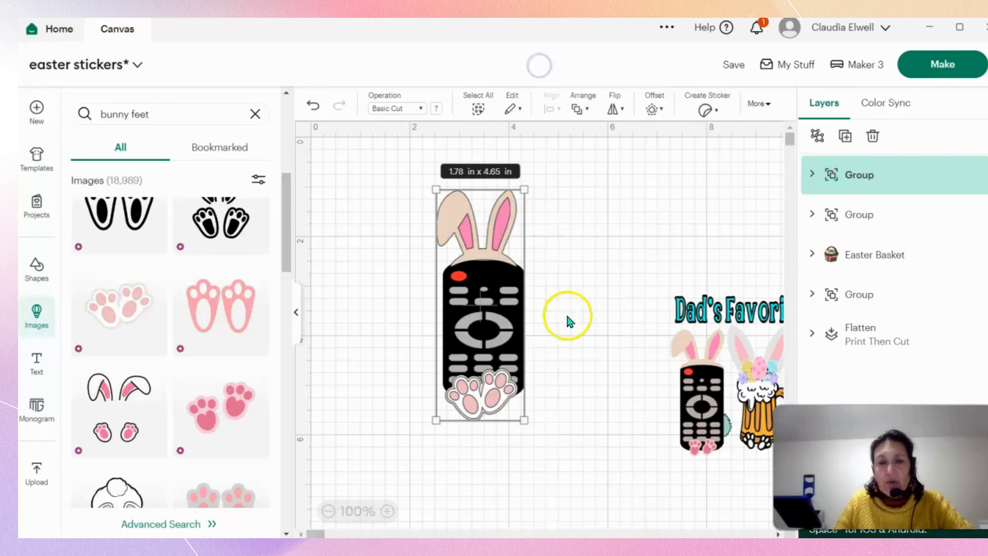
# Move the grouped bunny remote toward the canvas's left edge and stretch it slightly wider while keeping its height.
pyautogui.click(567, 317)
pyautogui.click(512, 325)
pyautogui.moveTo(521, 322); pyautogui.dragTo(421, 314)
pyautogui.click(579, 352)
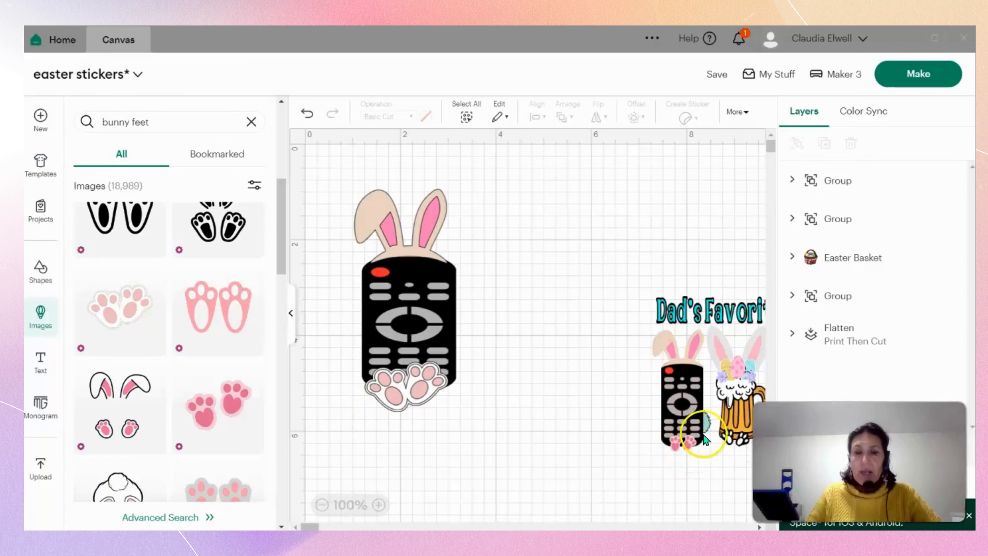
# Collapse the image library and move the "Dad's Favorite Peeps" design below the "Call me Mom" text.
pyautogui.moveTo(736, 404); pyautogui.dragTo(674, 325)
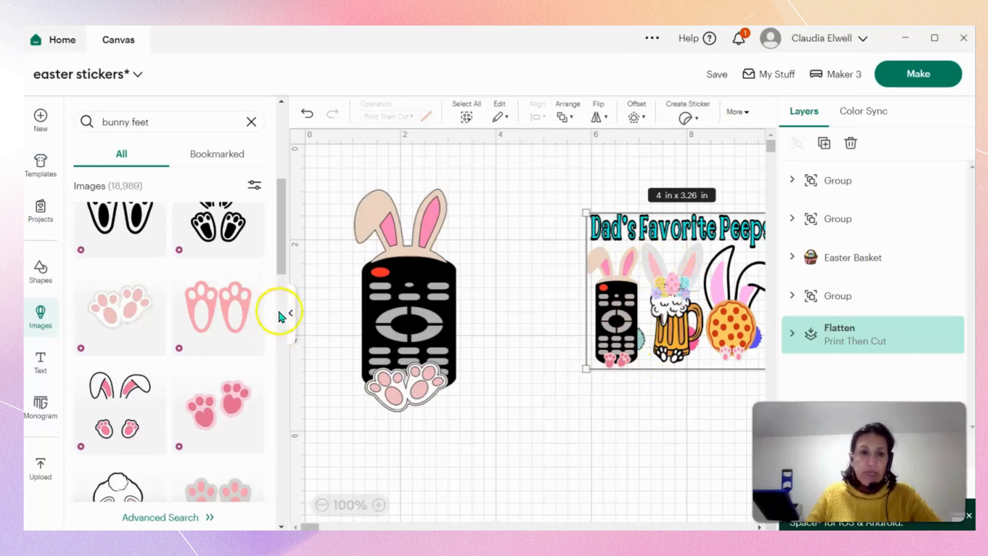
pyautogui.click(292, 323)
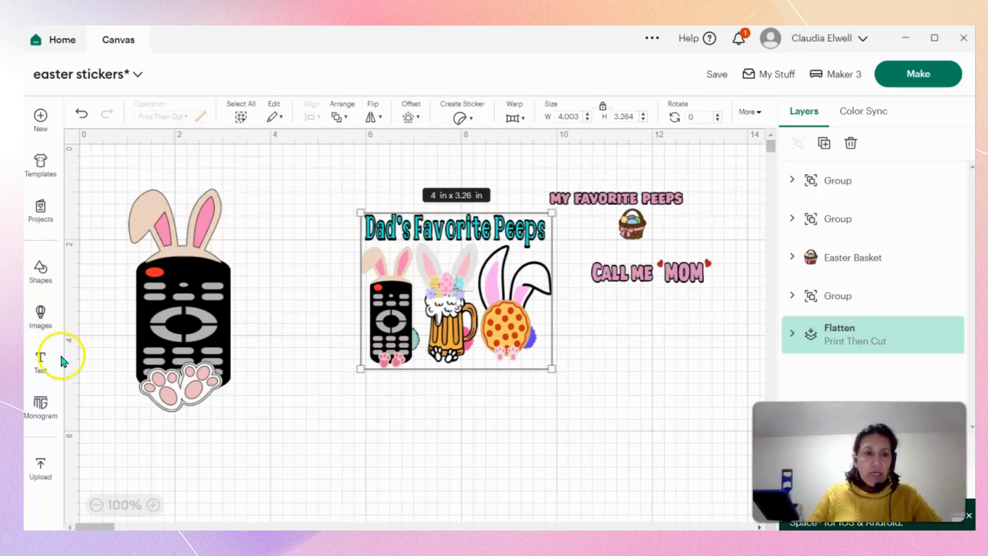
pyautogui.moveTo(417, 314); pyautogui.dragTo(542, 388)
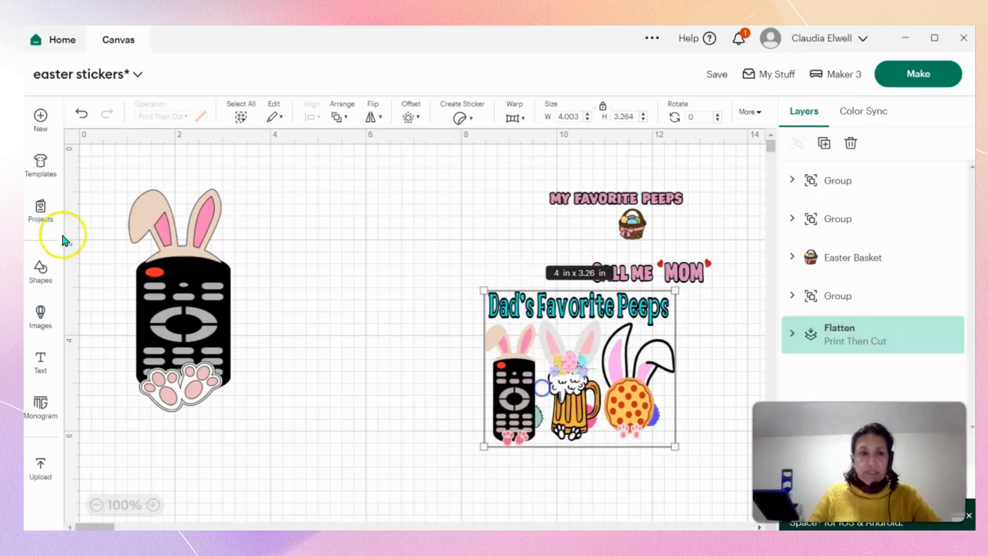
# Search the image library for "beer" and add the orange striped beer mug with white foam to the canvas.
pyautogui.click(40, 316)
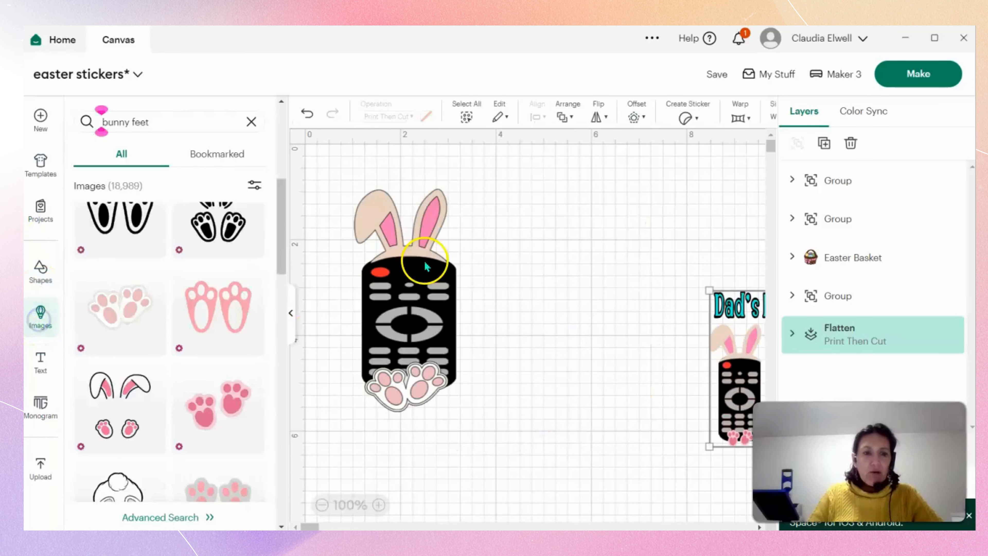
pyautogui.click(179, 120)
pyautogui.press('BackSpace')
pyautogui.press('BackSpace')
pyautogui.press('BackSpace')
pyautogui.press('BackSpace')
pyautogui.press('BackSpace')
pyautogui.press('BackSpace')
pyautogui.press('BackSpace')
pyautogui.press('BackSpace')
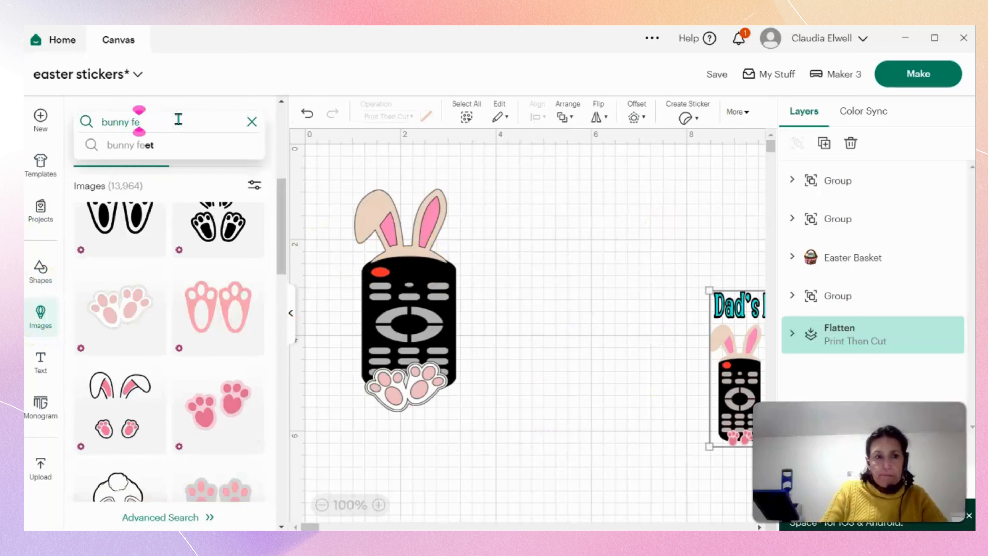
pyautogui.press('BackSpace')
pyautogui.press('BackSpace')
pyautogui.write('beer')
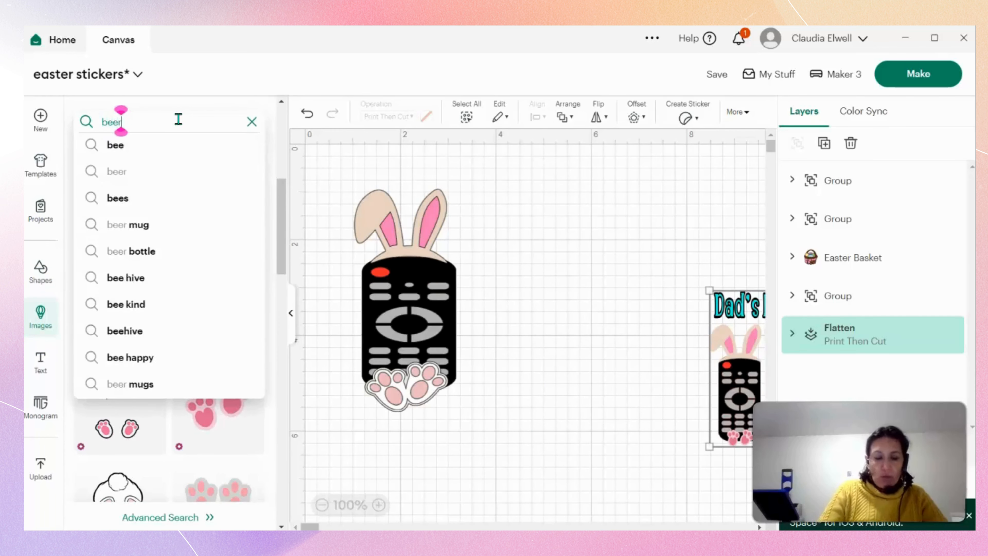
pyautogui.press('Return')
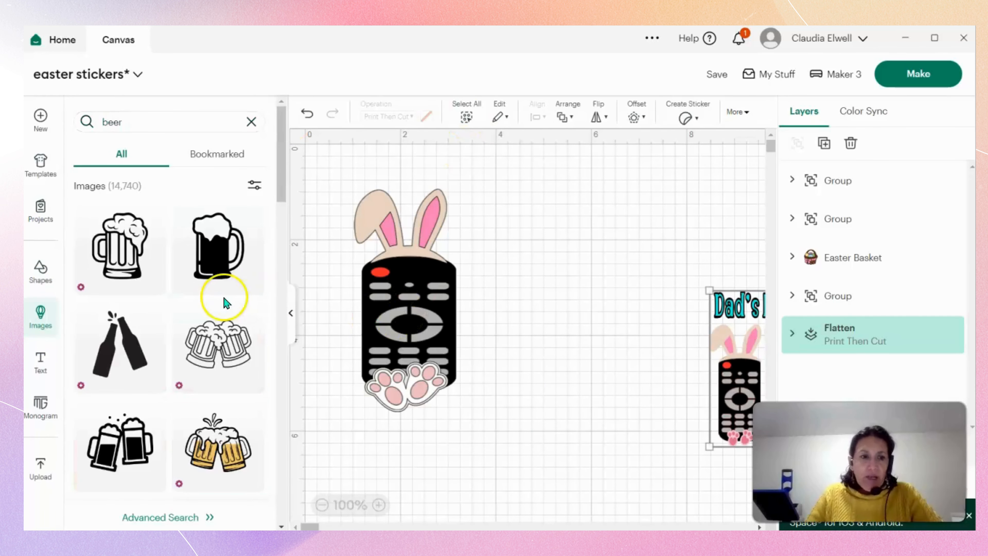
pyautogui.scroll(-6, 221, 298)
pyautogui.scroll(3, 225, 306)
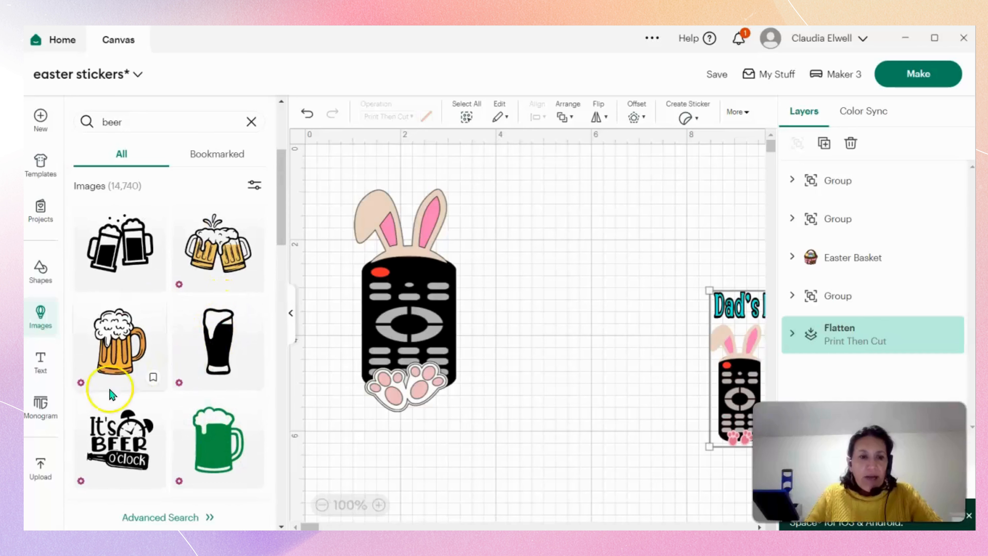
pyautogui.click(89, 366)
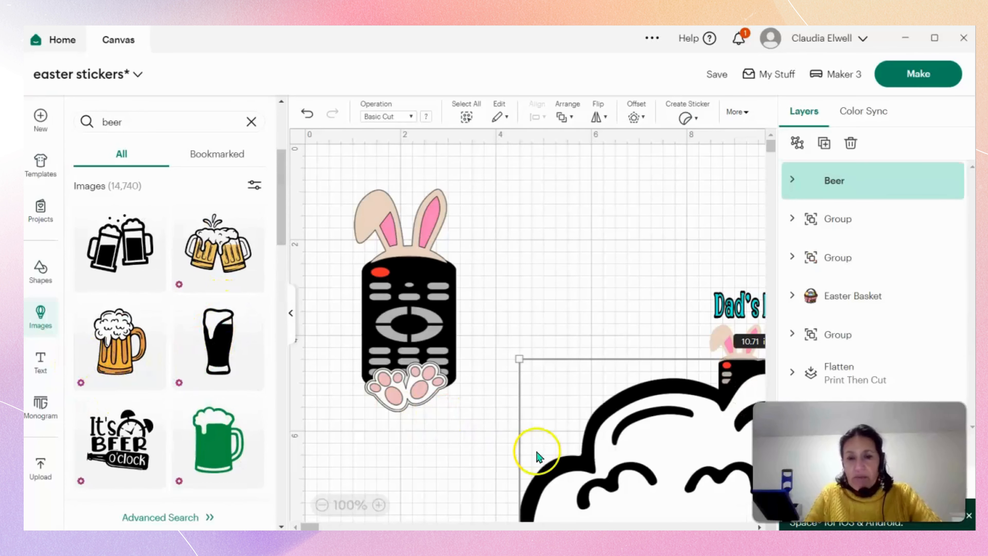
# Shrink the beer mug to about 3.32 x 4.21 in and place it beside the bunny remote.
pyautogui.moveTo(510, 355); pyautogui.dragTo(393, 181)
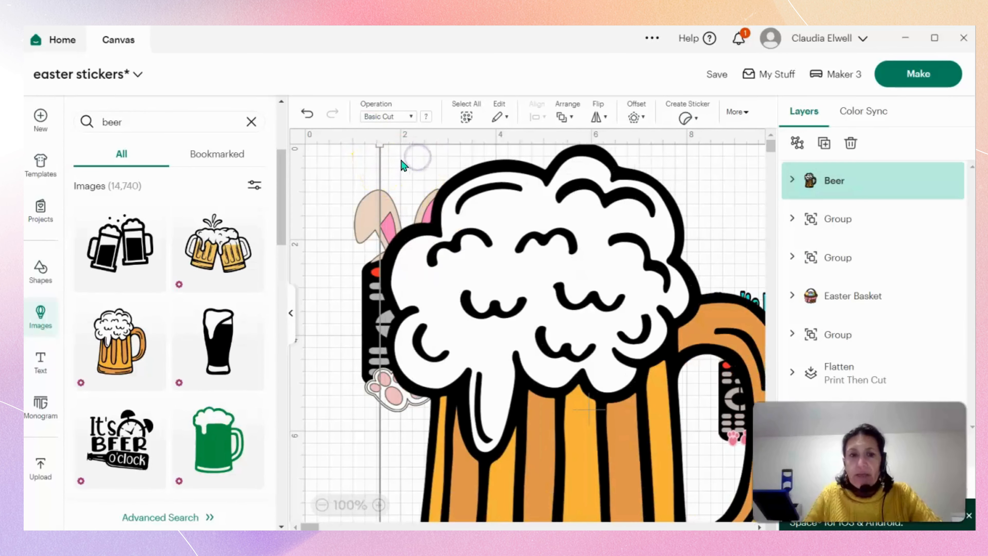
pyautogui.moveTo(381, 146); pyautogui.dragTo(510, 259)
pyautogui.moveTo(479, 224); pyautogui.dragTo(549, 387)
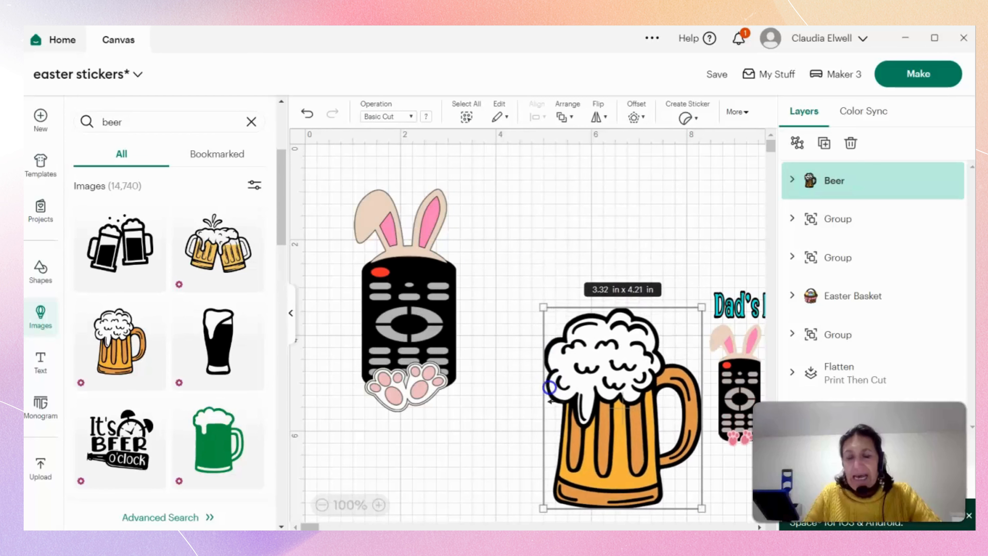
pyautogui.moveTo(605, 450); pyautogui.dragTo(553, 365)
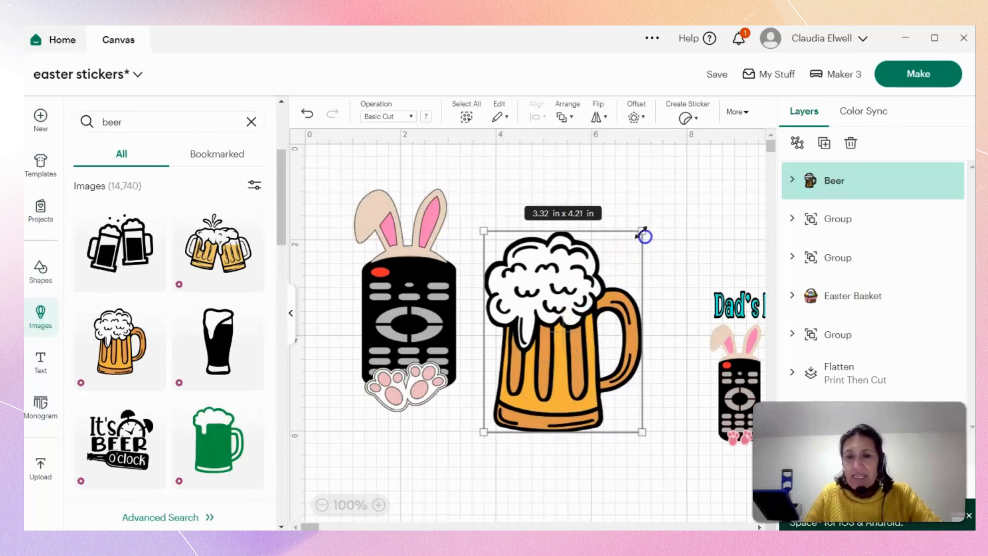
# Resize the beer mug to about 2.6 x 3.35 in so it matches the height of the neighbouring remote.
pyautogui.moveTo(645, 236); pyautogui.dragTo(602, 282)
pyautogui.moveTo(564, 380); pyautogui.dragTo(605, 350)
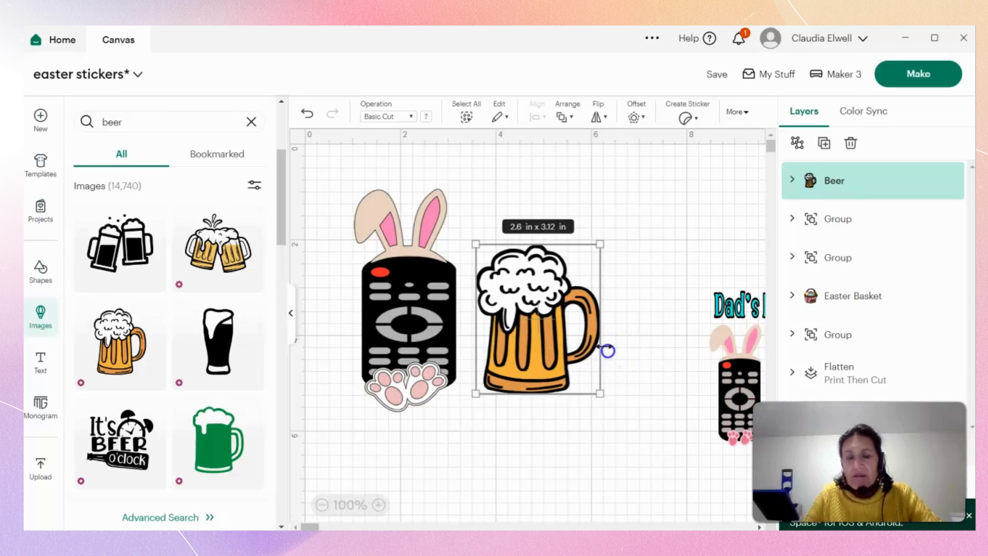
pyautogui.moveTo(535, 395); pyautogui.dragTo(535, 405)
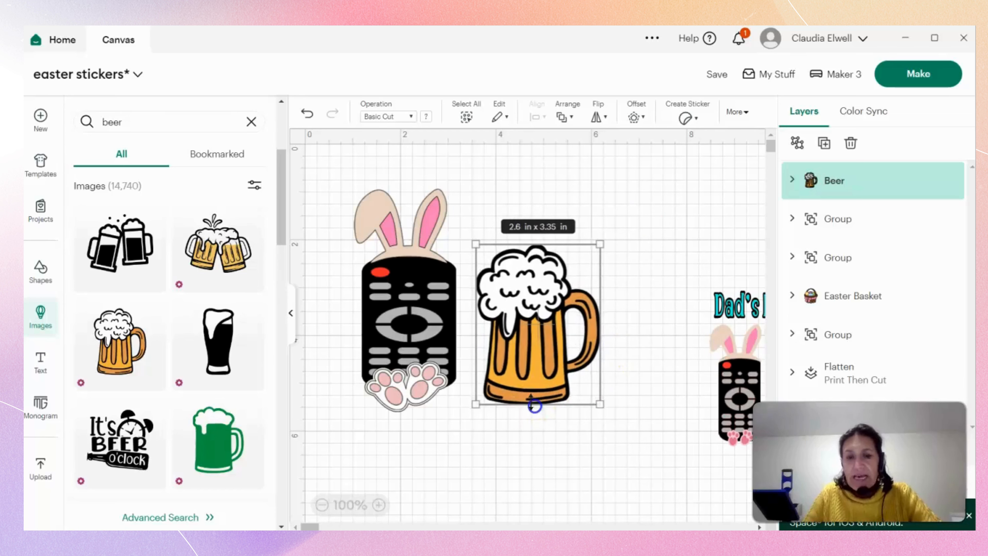
pyautogui.click(552, 453)
# Browse further beer images in the library for alternative mug designs.
pyautogui.scroll(-5, 213, 373)
pyautogui.scroll(-10, 213, 361)
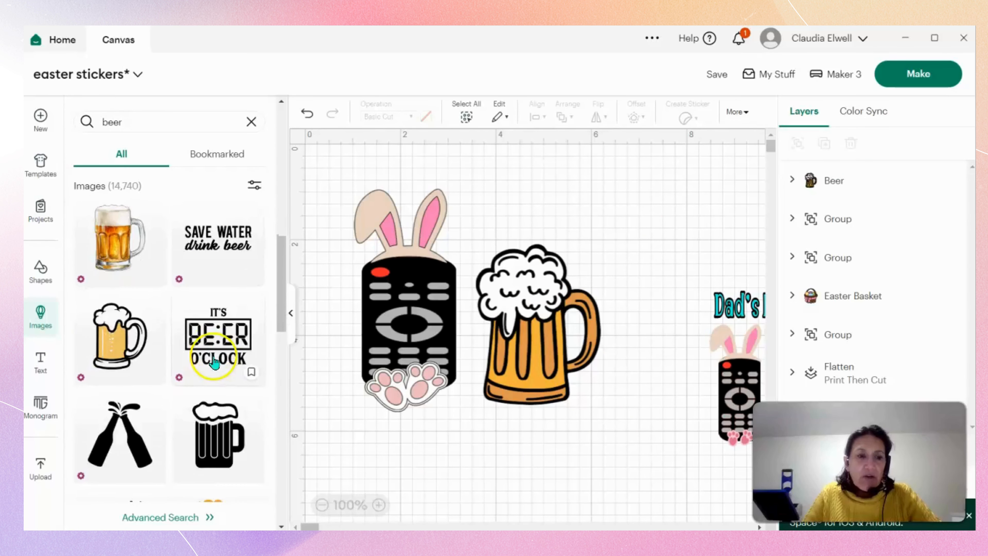
pyautogui.scroll(-15, 226, 358)
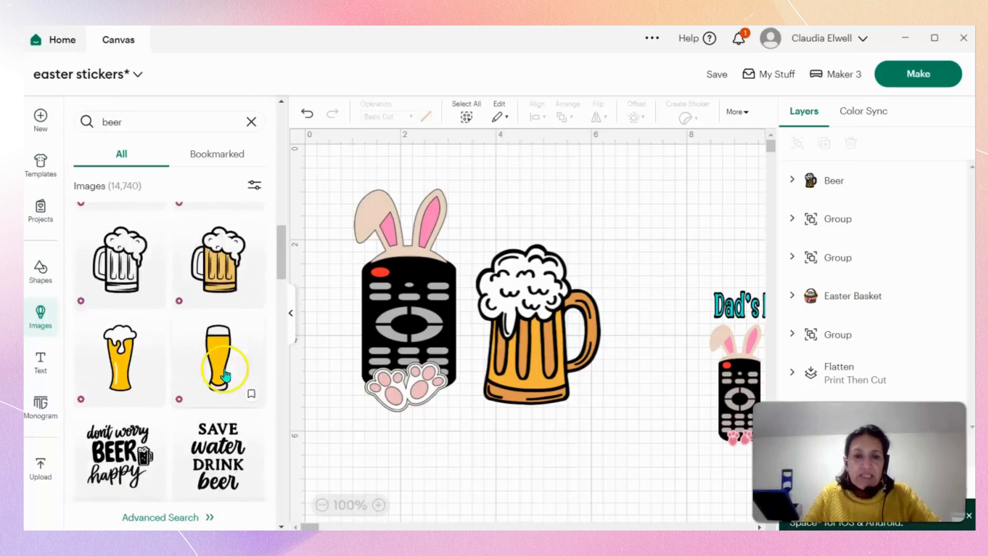
pyautogui.scroll(-15, 224, 366)
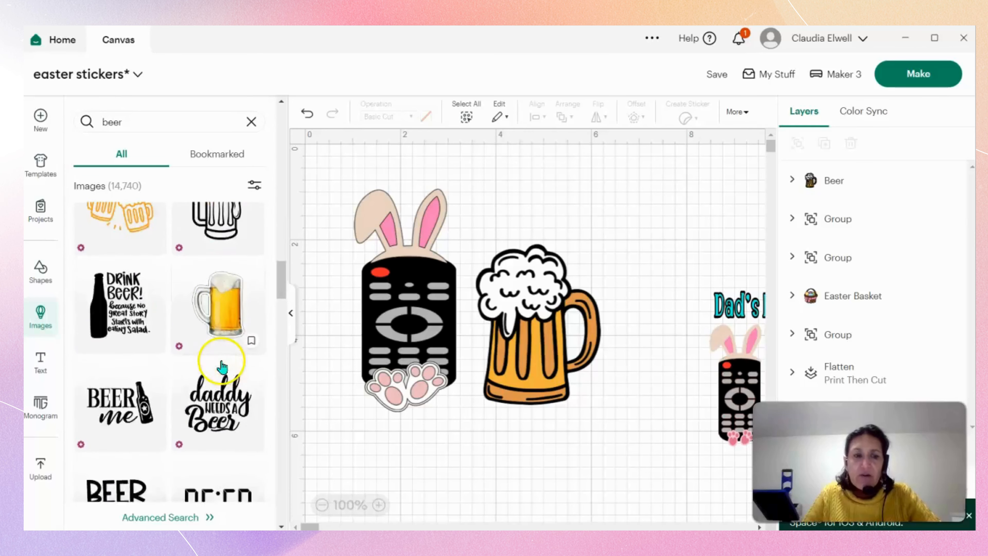
pyautogui.scroll(-5, 184, 403)
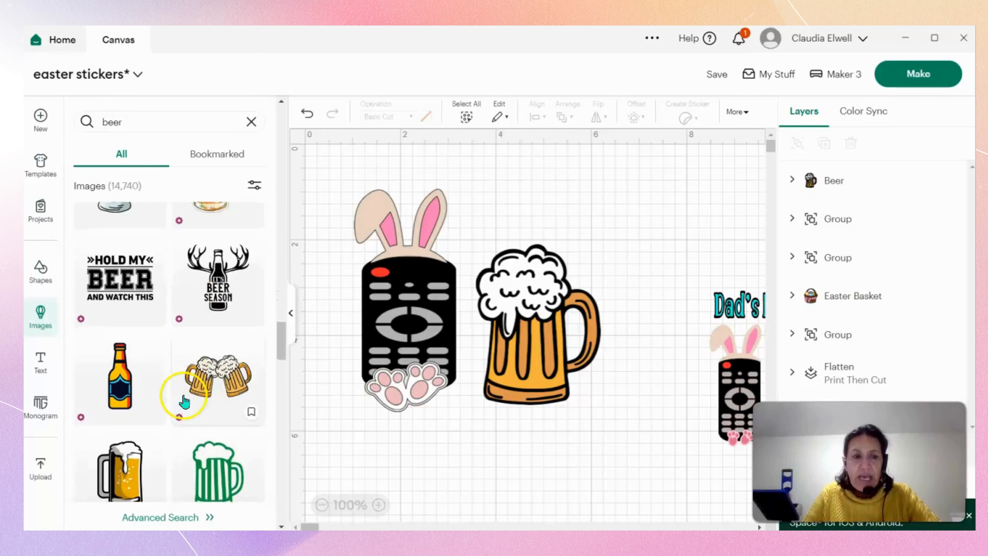
pyautogui.scroll(10, 183, 399)
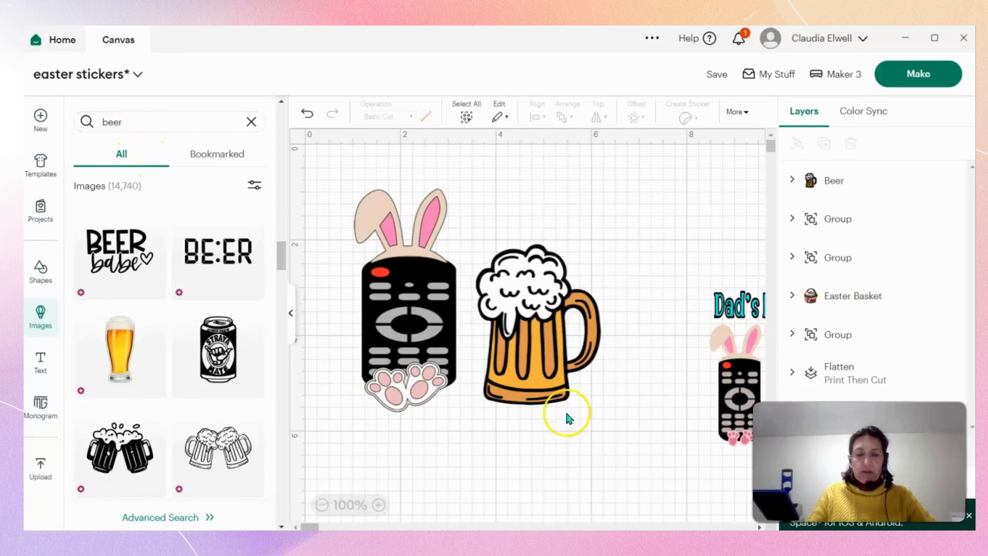
# Move the "Dad's Favorite Peeps" design nearer the mug, search the image library for "bunny ears" and add the upright grey ears with pink insides.
pyautogui.moveTo(700, 409); pyautogui.dragTo(622, 474)
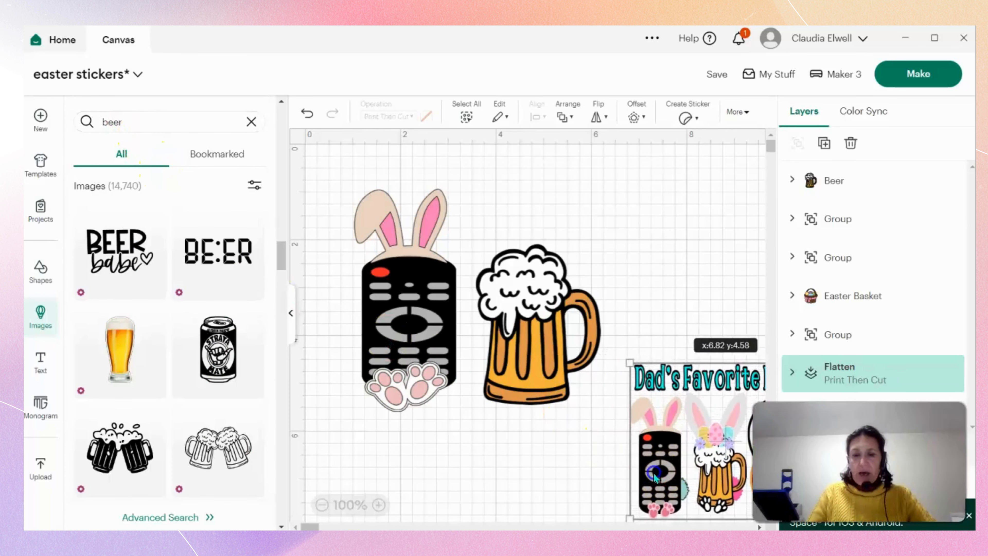
pyautogui.click(185, 121)
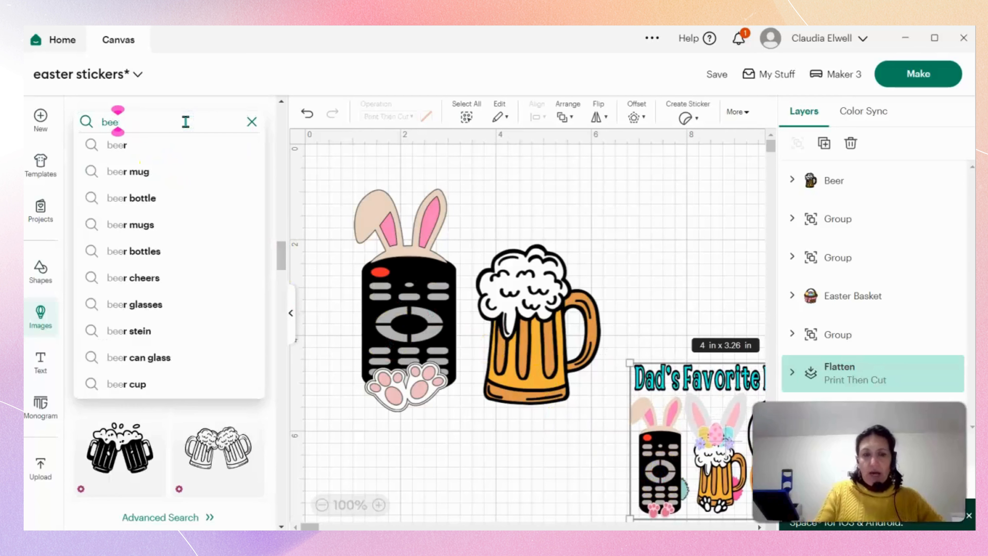
pyautogui.hotkey('ctrl', 'a')
pyautogui.press('BackSpace')
pyautogui.write('bunny')
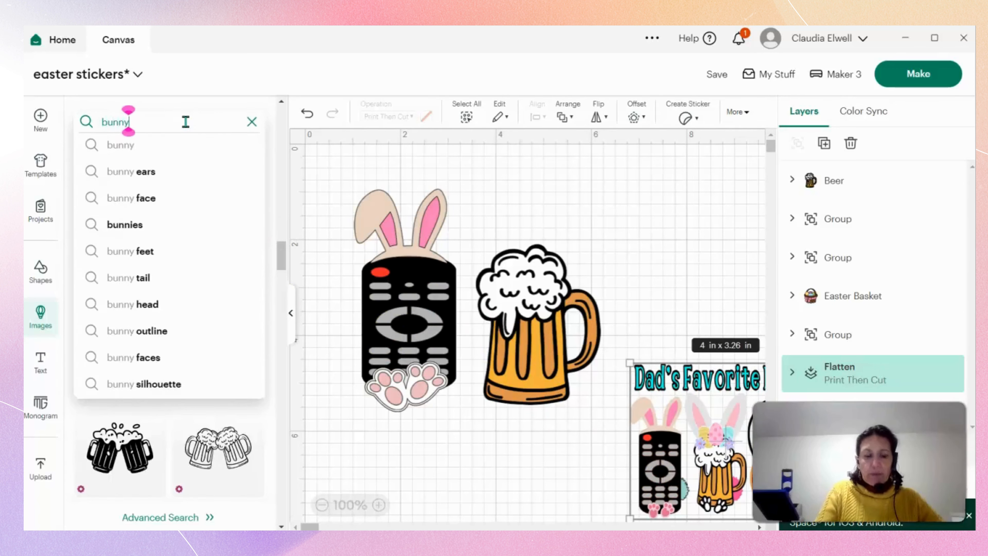
pyautogui.write(' ears')
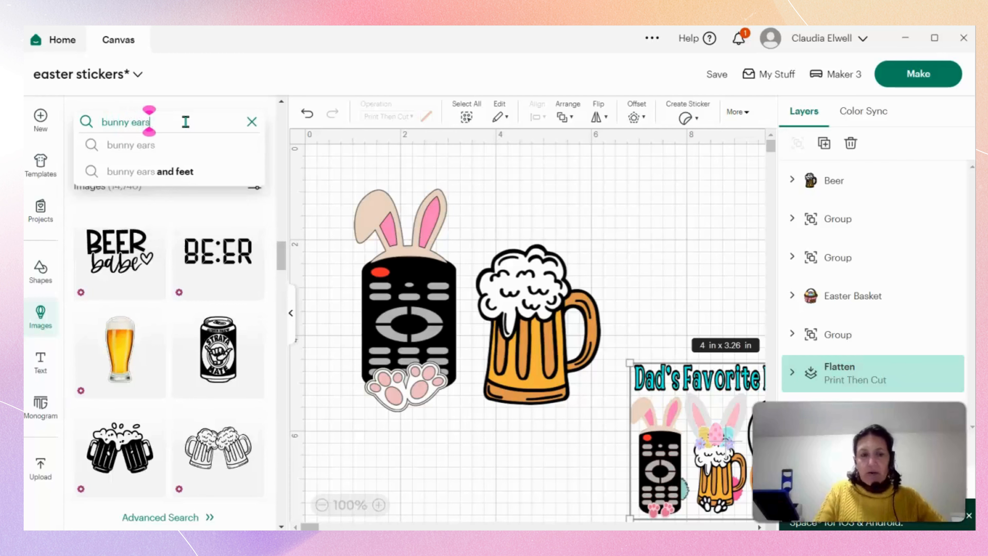
pyautogui.press('Return')
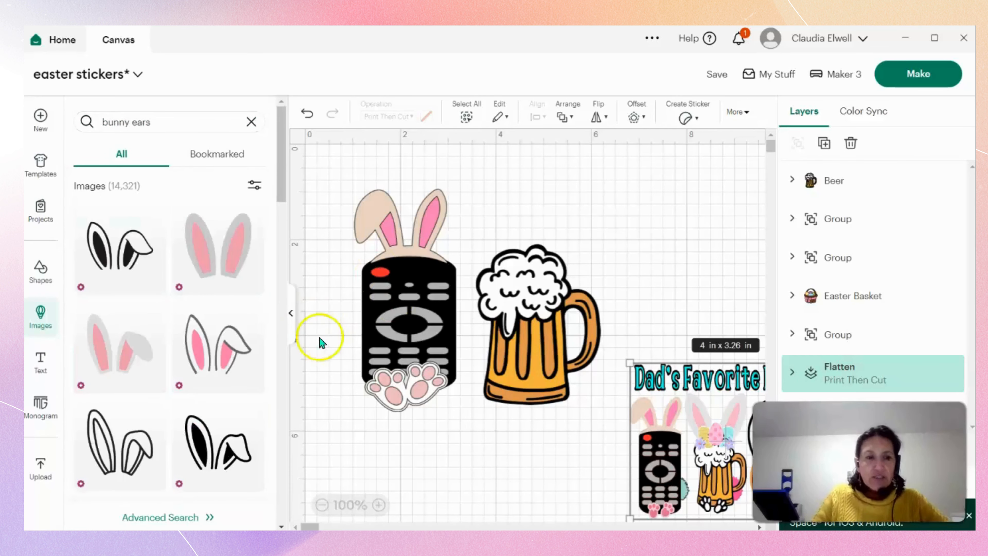
pyautogui.click(238, 256)
# Shrink the bunny ears to about 1.74 x 1.71 in and place them on top of the beer mug's foam.
pyautogui.moveTo(621, 467); pyautogui.dragTo(482, 321)
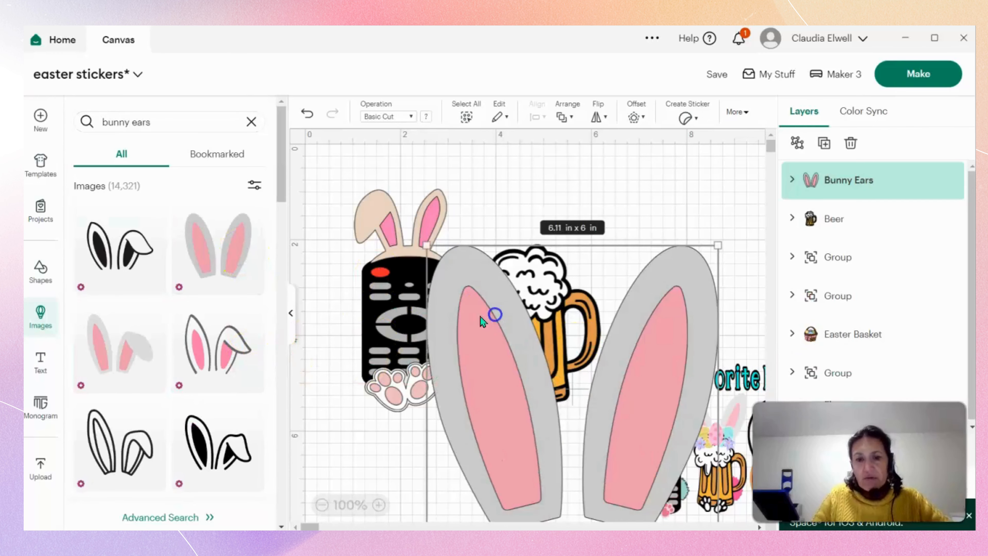
pyautogui.moveTo(427, 245); pyautogui.dragTo(582, 401)
pyautogui.moveTo(650, 502); pyautogui.dragTo(535, 269)
pyautogui.moveTo(605, 161); pyautogui.dragTo(562, 231)
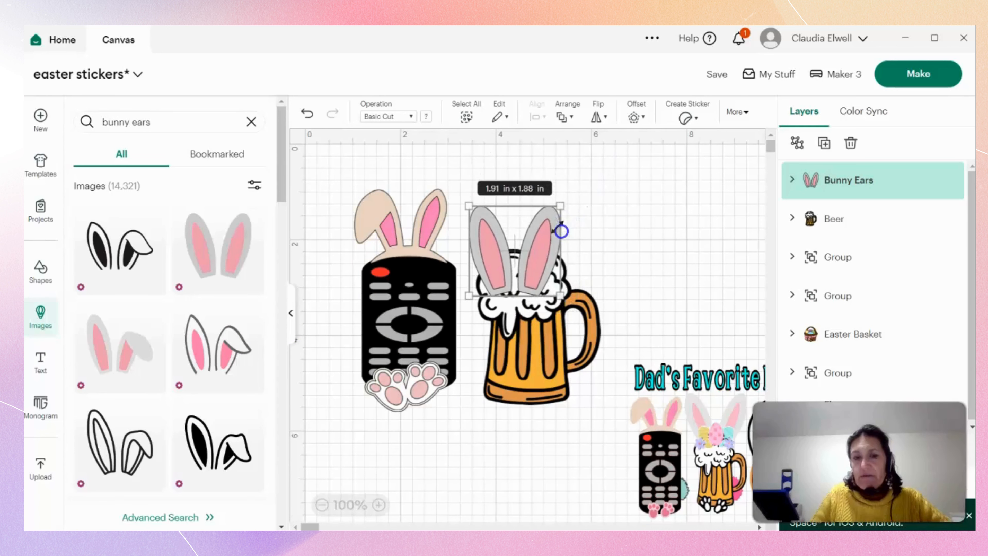
pyautogui.moveTo(535, 284); pyautogui.dragTo(541, 250)
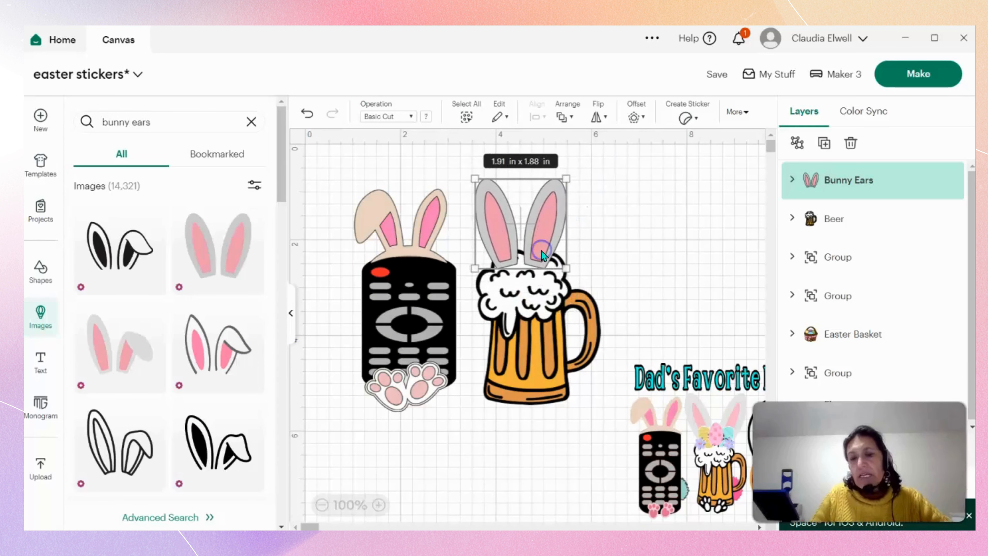
pyautogui.moveTo(566, 179); pyautogui.dragTo(559, 187)
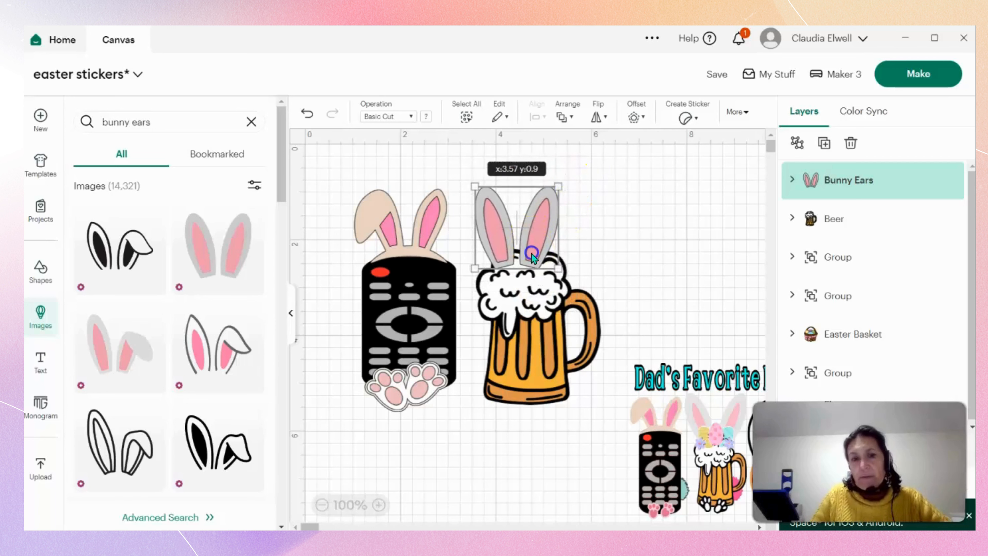
pyautogui.moveTo(532, 254); pyautogui.dragTo(541, 254)
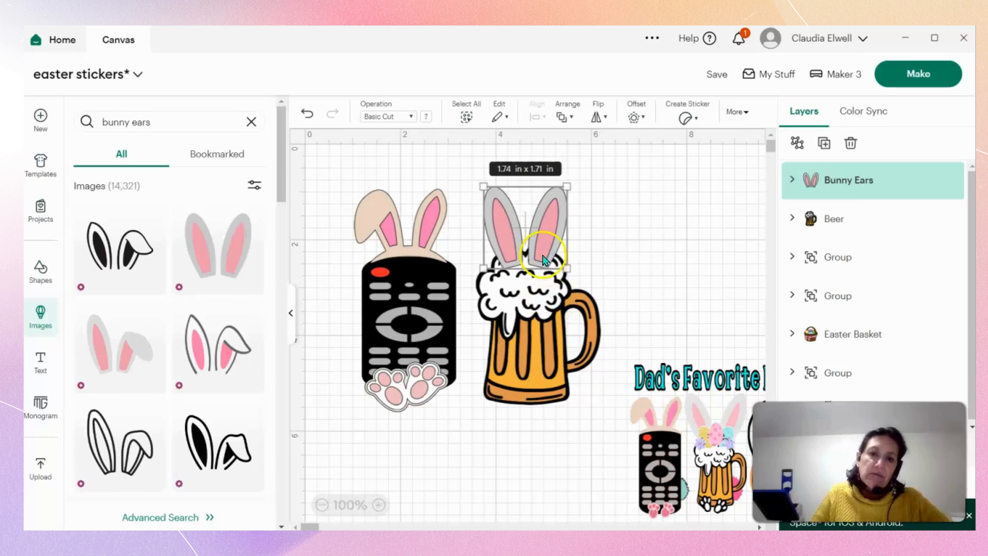
pyautogui.click(477, 452)
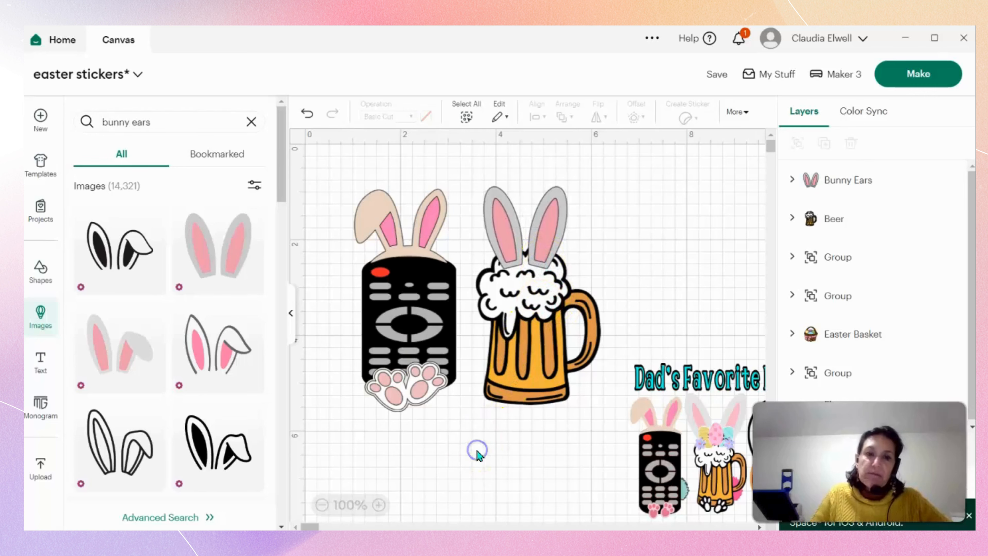
# Send the bunny ears backward so they sit behind the beer mug's foam.
pyautogui.click(292, 319)
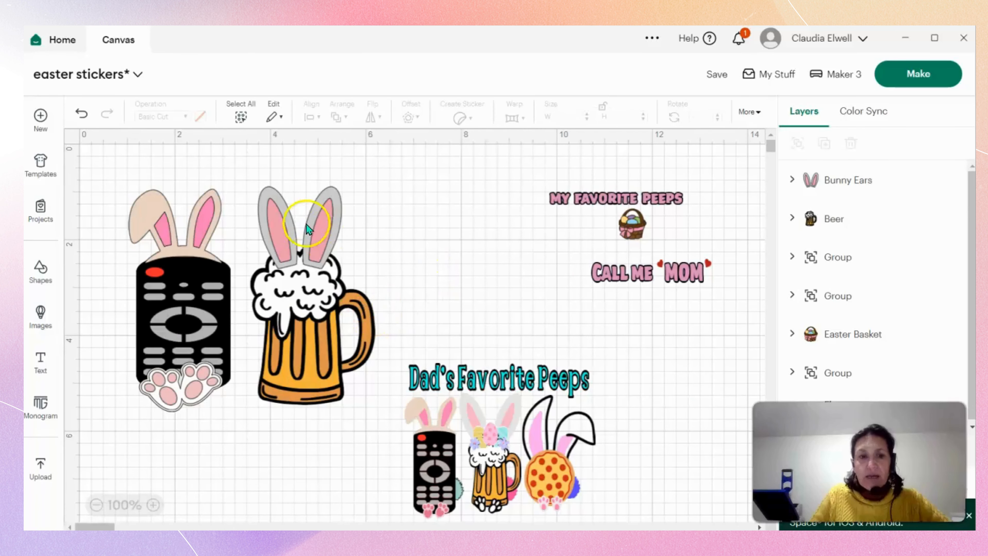
pyautogui.click(316, 245)
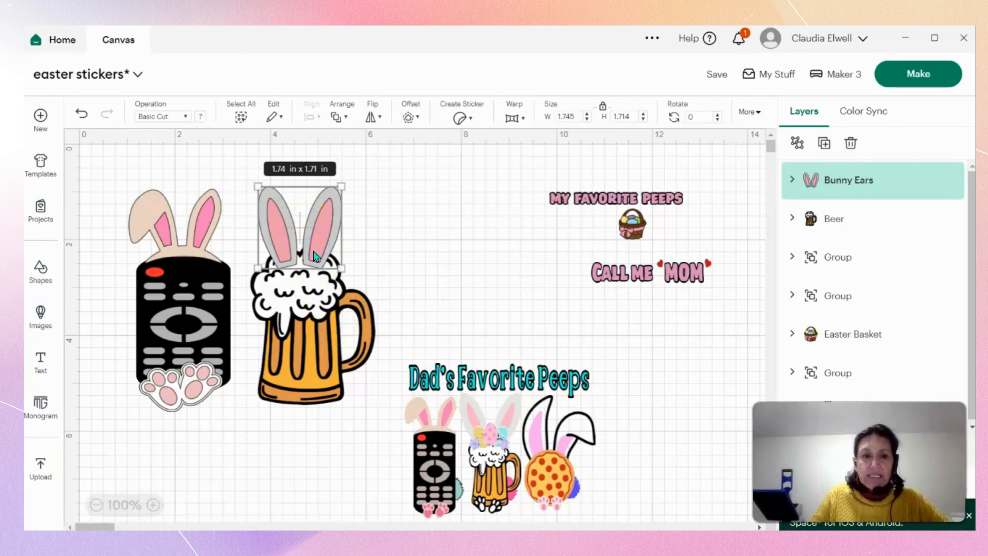
pyautogui.rightClick(289, 229)
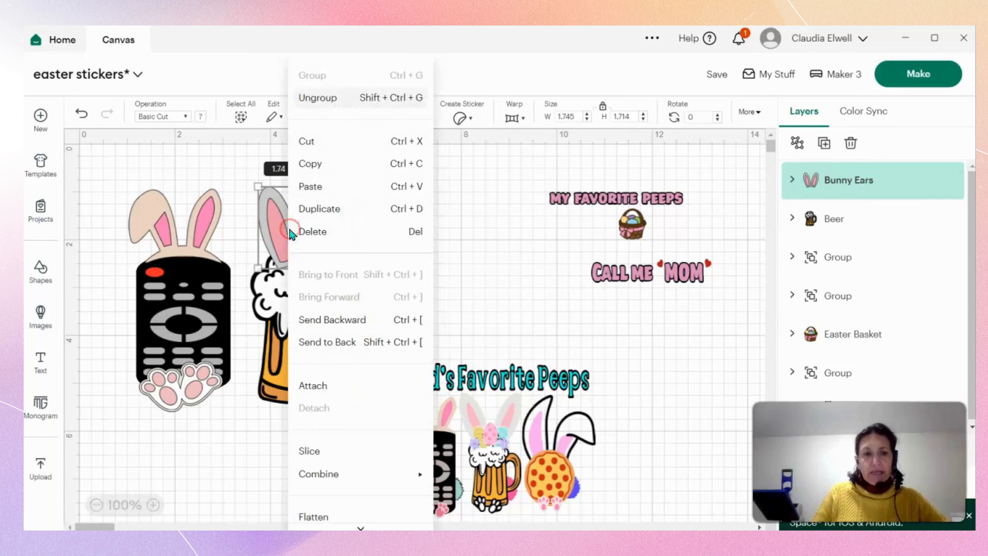
pyautogui.click(330, 330)
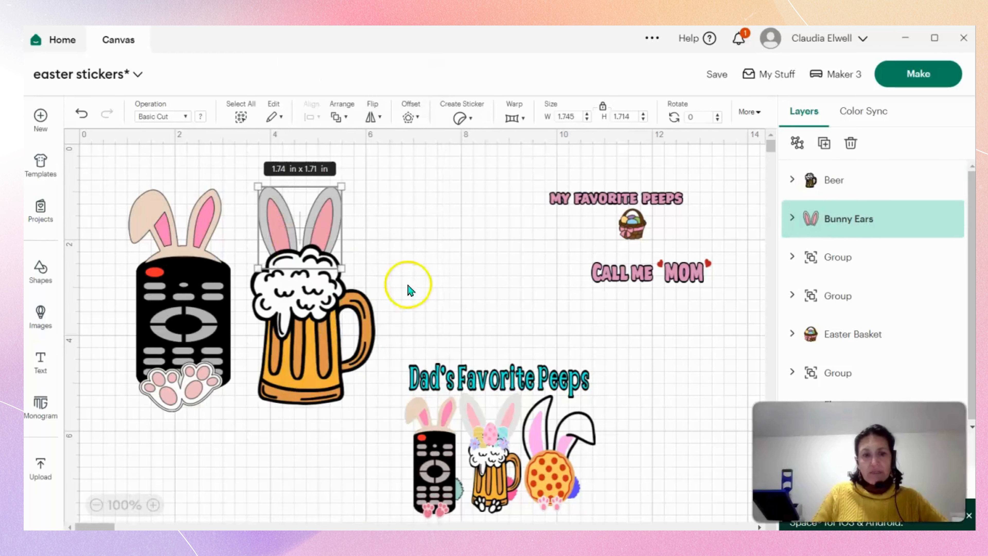
# Widen the bunny ears to about 1.9 in, rotate them about 5.6° and centre them over the mug's foam.
pyautogui.moveTo(349, 232); pyautogui.dragTo(351, 235)
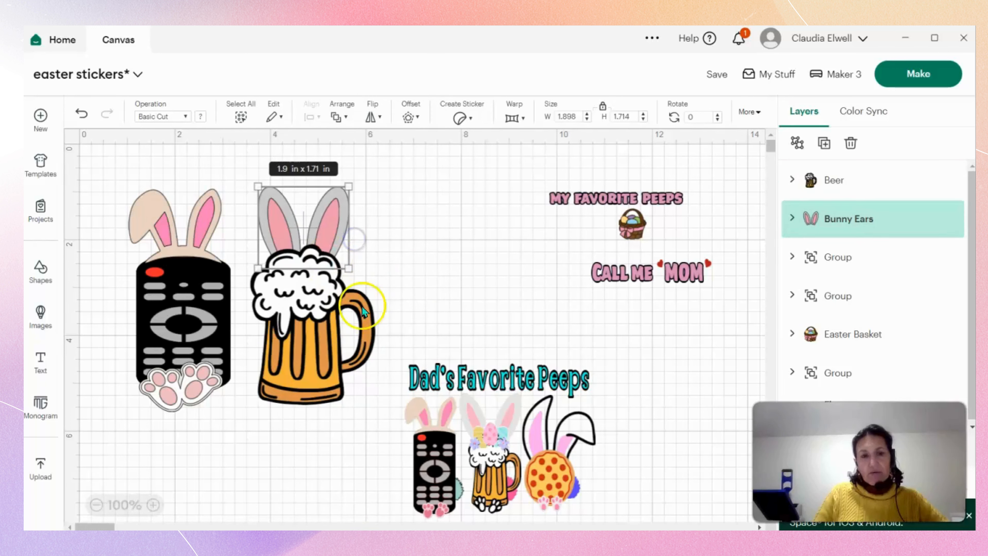
pyautogui.moveTo(355, 279); pyautogui.dragTo(352, 287)
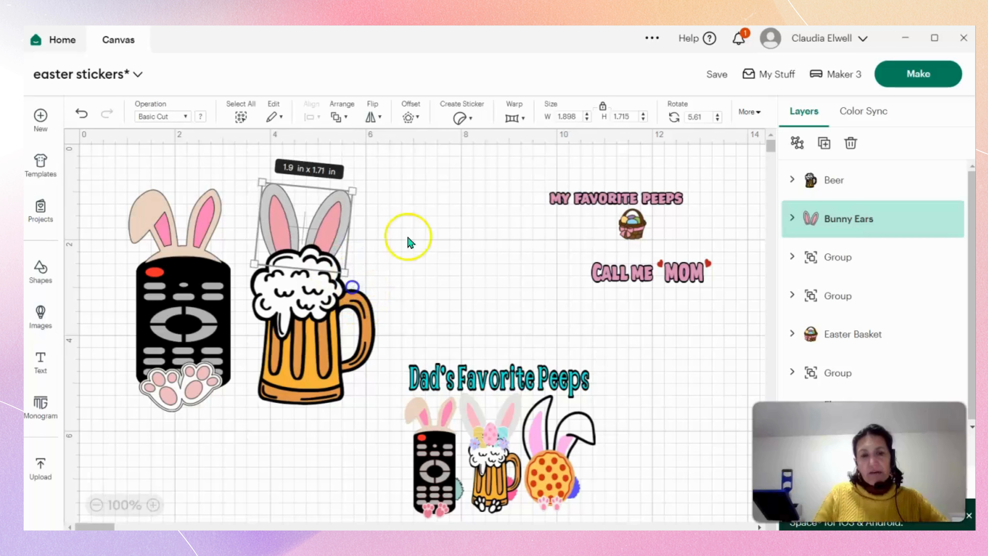
pyautogui.click(412, 234)
pyautogui.moveTo(332, 219); pyautogui.dragTo(339, 220)
pyautogui.click(433, 272)
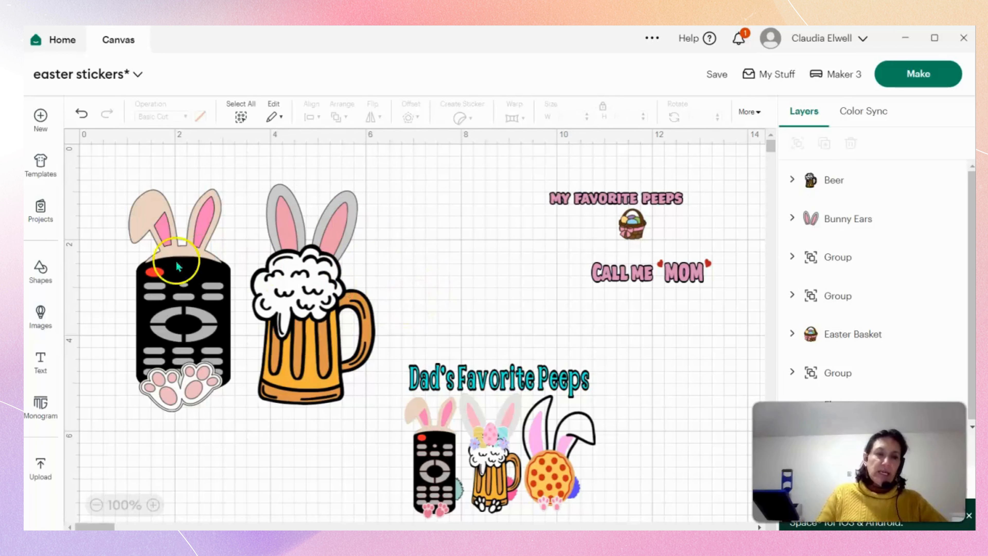
# Search the image library for "bunny feet" and add the slanted pair of grey paws with pink pads.
pyautogui.click(40, 316)
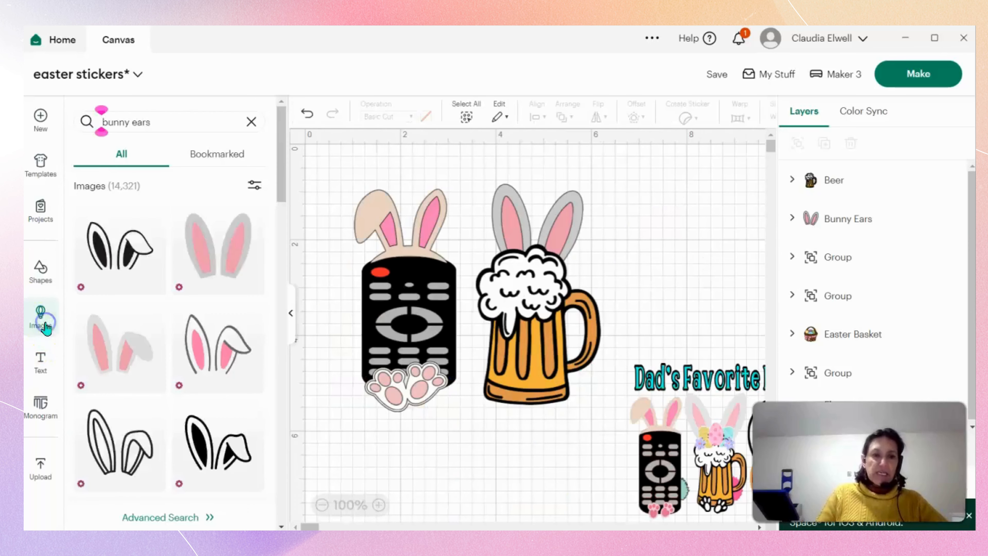
pyautogui.click(178, 121)
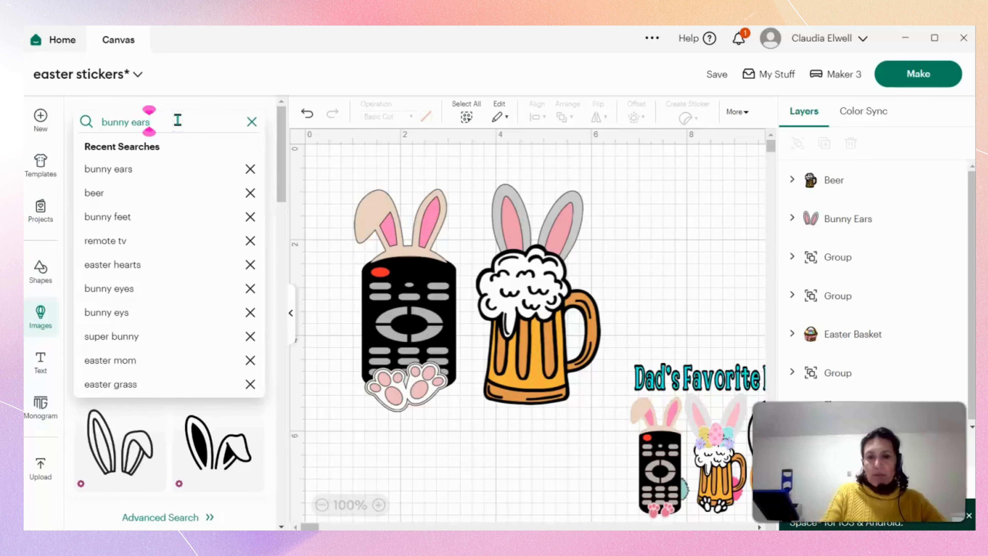
pyautogui.press('BackSpace')
pyautogui.press('BackSpace')
pyautogui.press('BackSpace')
pyautogui.press('BackSpace')
pyautogui.press('BackSpace')
pyautogui.press('BackSpace')
pyautogui.press('BackSpace')
pyautogui.press('BackSpace')
pyautogui.press('BackSpace')
pyautogui.press('BackSpace')
pyautogui.write('bunny')
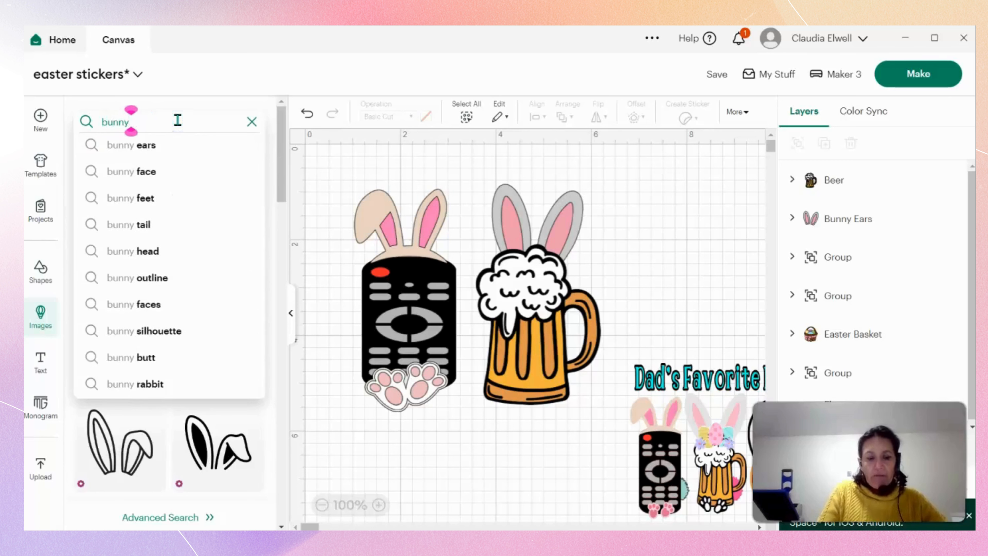
pyautogui.write(' feet')
pyautogui.press('Return')
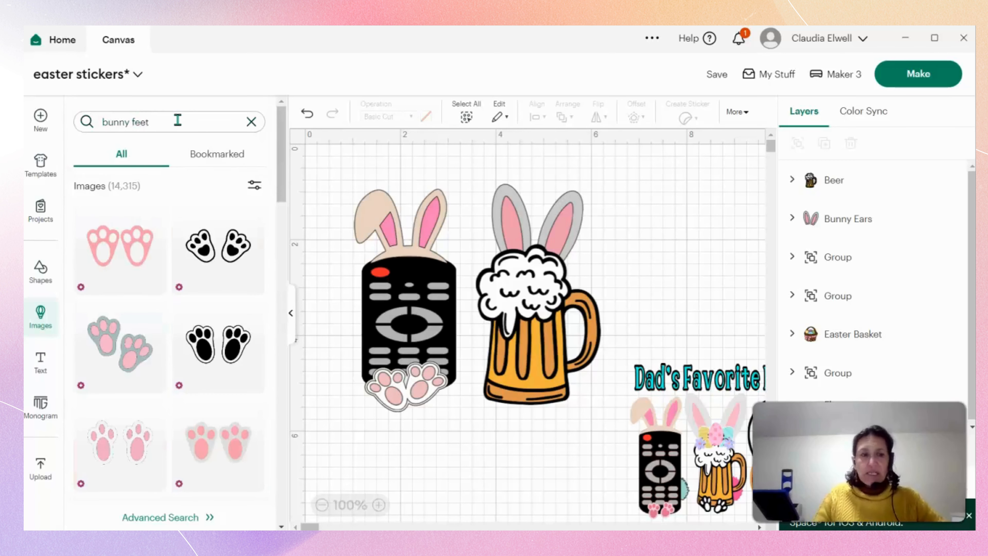
pyautogui.click(121, 343)
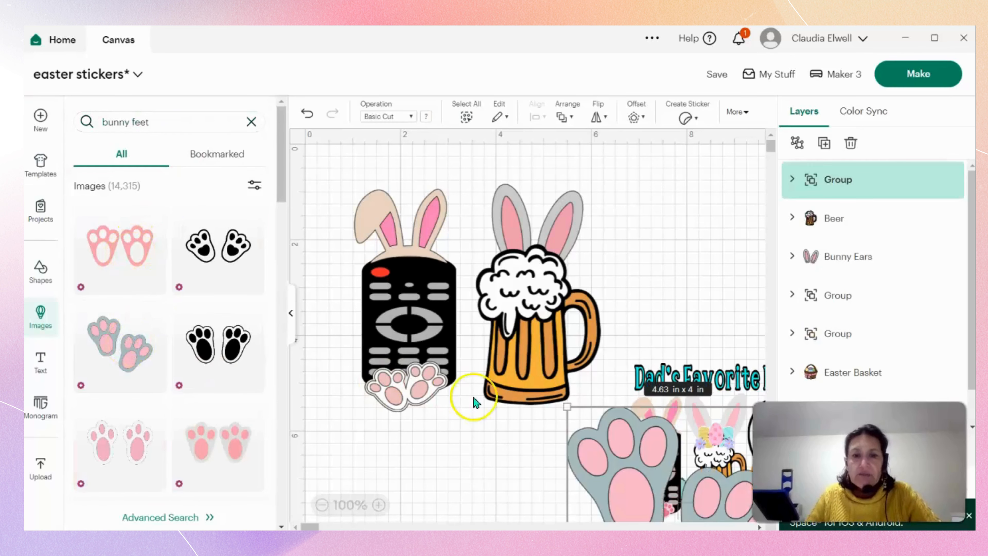
# Shrink the grey bunny feet, rotate them to about 331° and place them at the base of the beer mug.
pyautogui.moveTo(624, 458); pyautogui.dragTo(470, 343)
pyautogui.moveTo(404, 289); pyautogui.dragTo(540, 475)
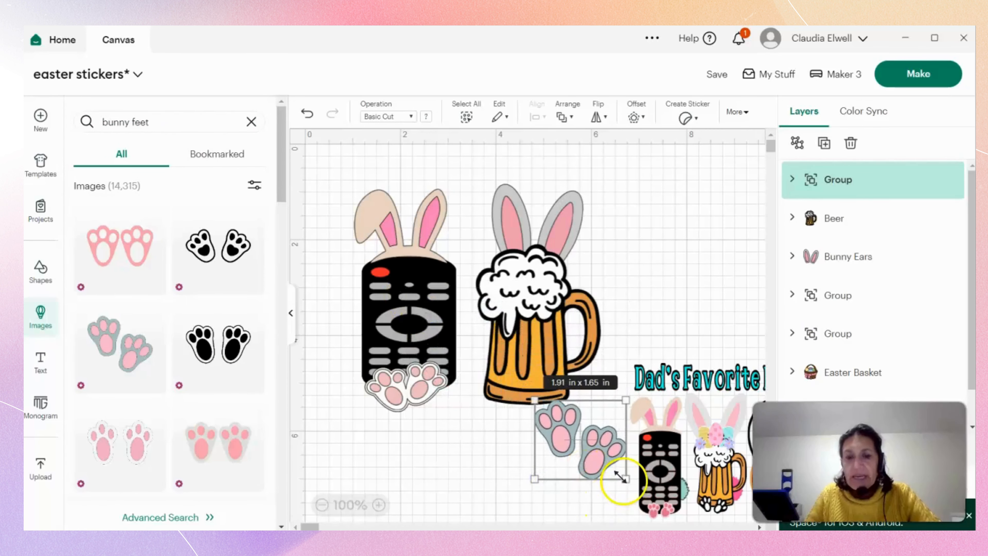
pyautogui.moveTo(621, 477); pyautogui.dragTo(585, 412)
pyautogui.click(570, 469)
pyautogui.click(536, 415)
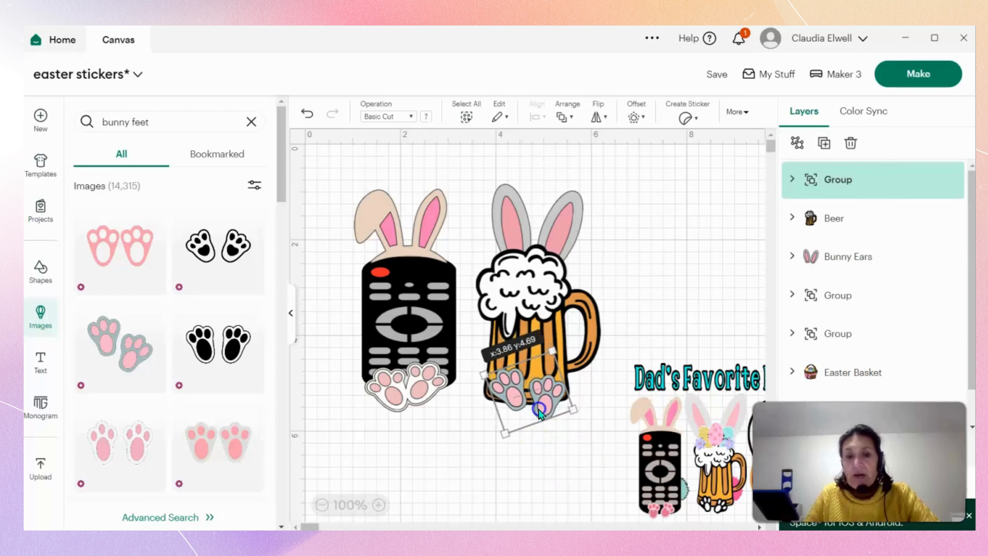
pyautogui.moveTo(582, 418); pyautogui.dragTo(595, 399)
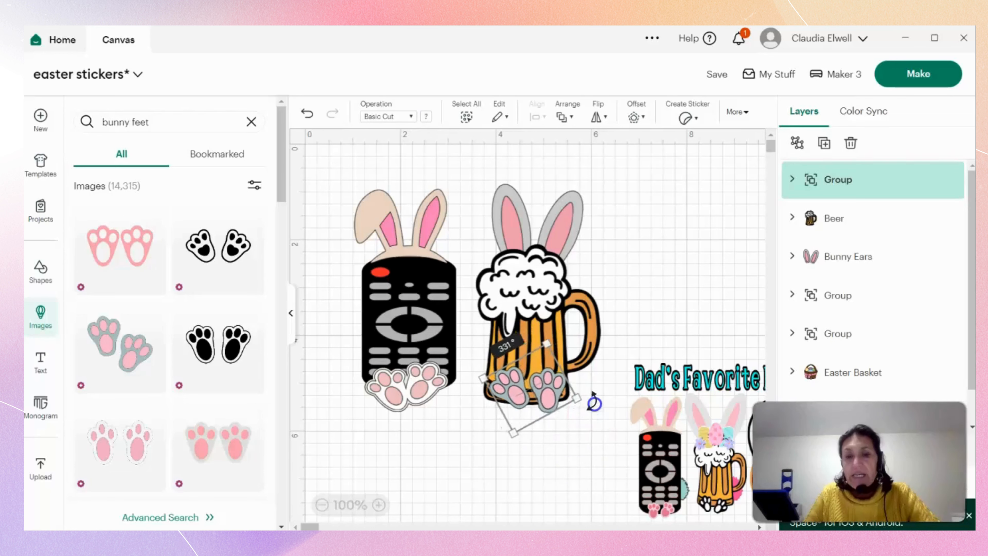
pyautogui.moveTo(529, 403); pyautogui.dragTo(527, 401)
pyautogui.click(579, 460)
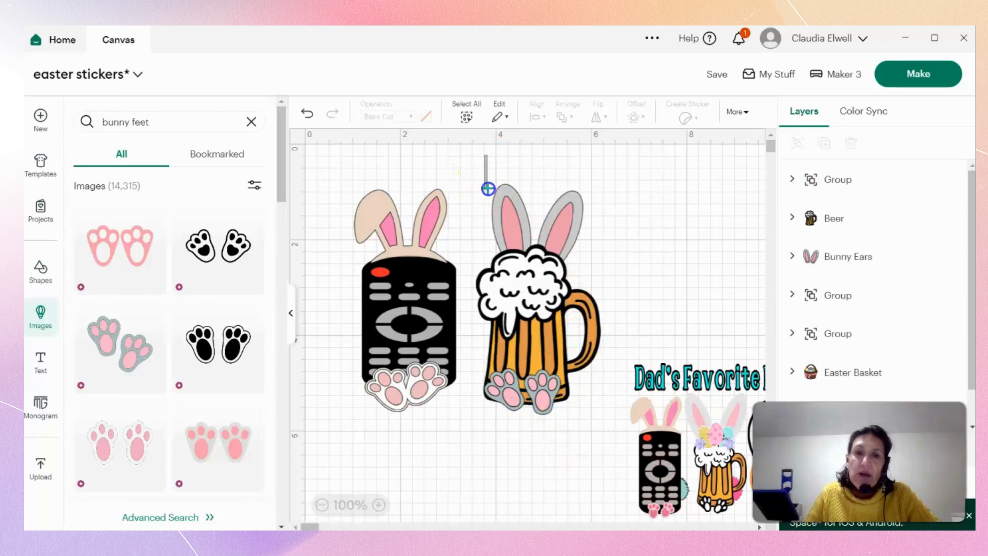
# Group the beer mug with its bunny ears and feet, and reduce the group's height to about 4.63 in.
pyautogui.moveTo(488, 189); pyautogui.dragTo(599, 431)
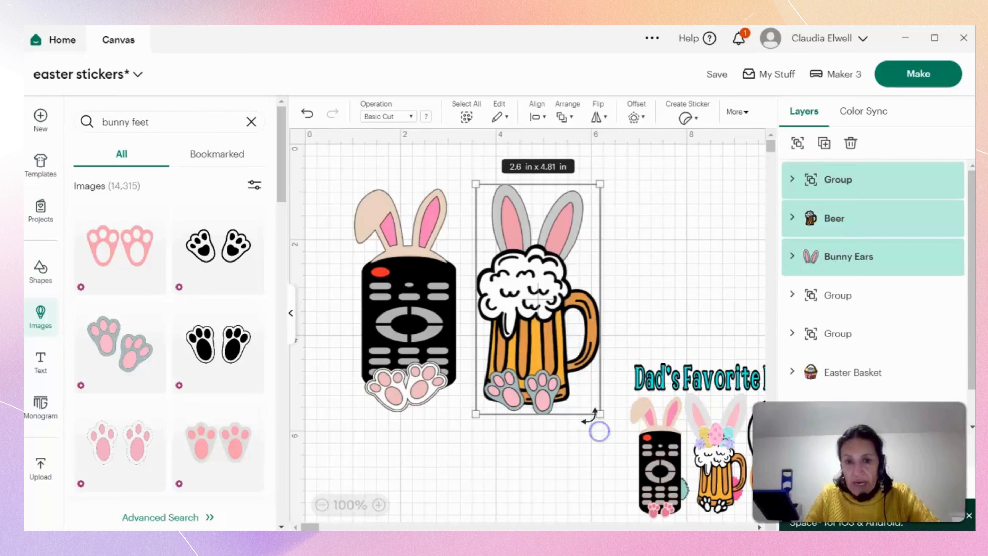
pyautogui.rightClick(599, 432)
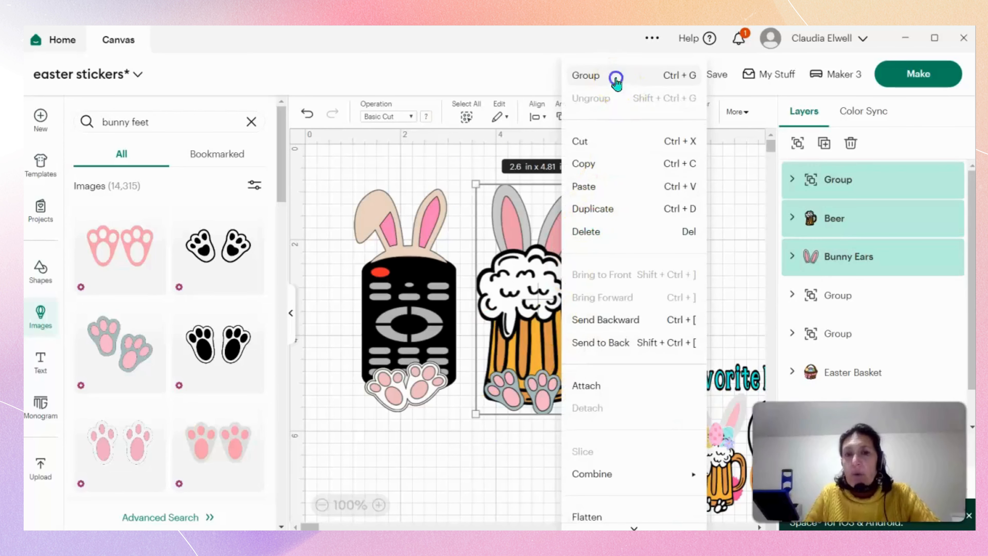
pyautogui.click(616, 78)
pyautogui.click(655, 223)
pyautogui.click(530, 330)
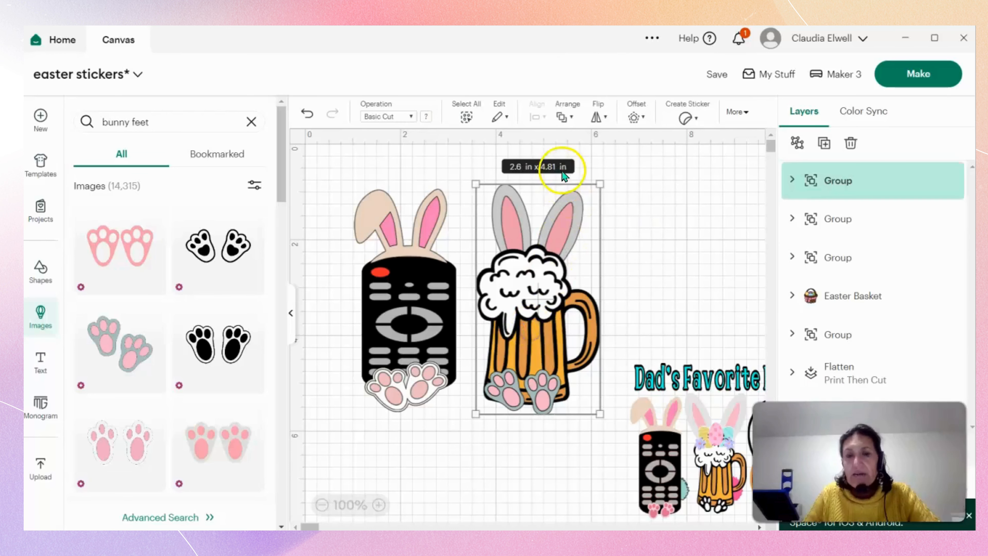
pyautogui.moveTo(572, 185); pyautogui.dragTo(573, 194)
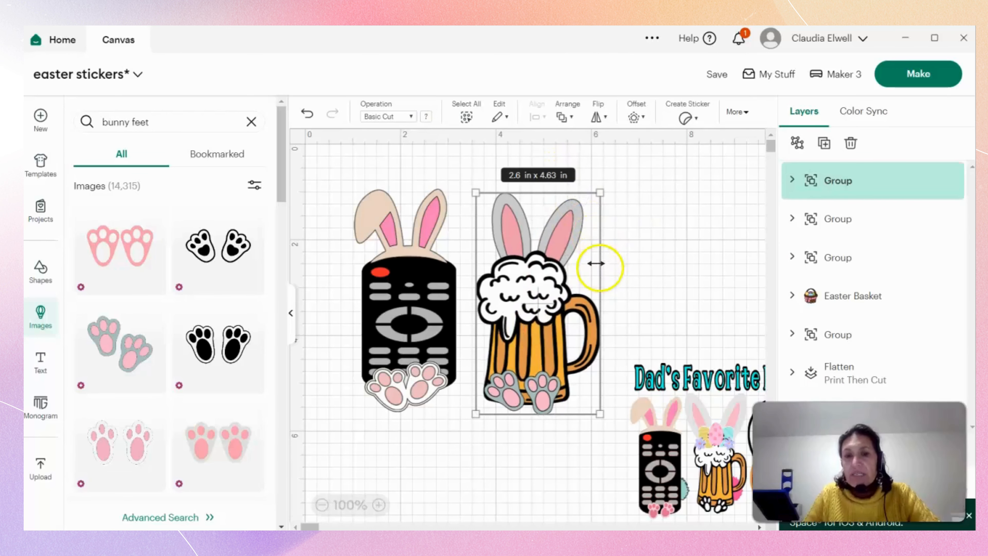
# Space out the bunny remote, bunny mug and "Dad's Favorite Peeps" design on the canvas, resizing the mug to about 2.52 x 4.57 in.
pyautogui.click(291, 313)
pyautogui.moveTo(152, 321); pyautogui.dragTo(133, 321)
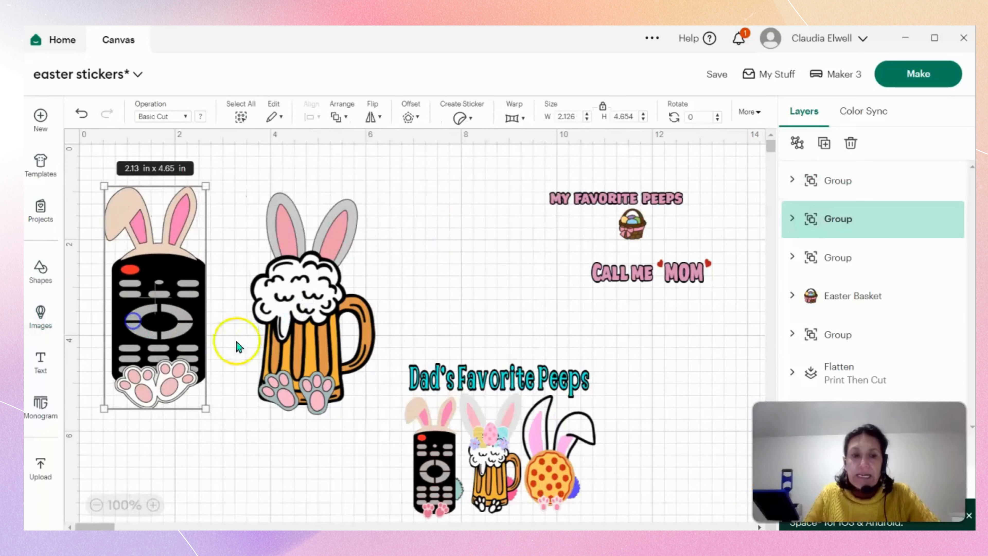
pyautogui.moveTo(319, 356); pyautogui.dragTo(297, 340)
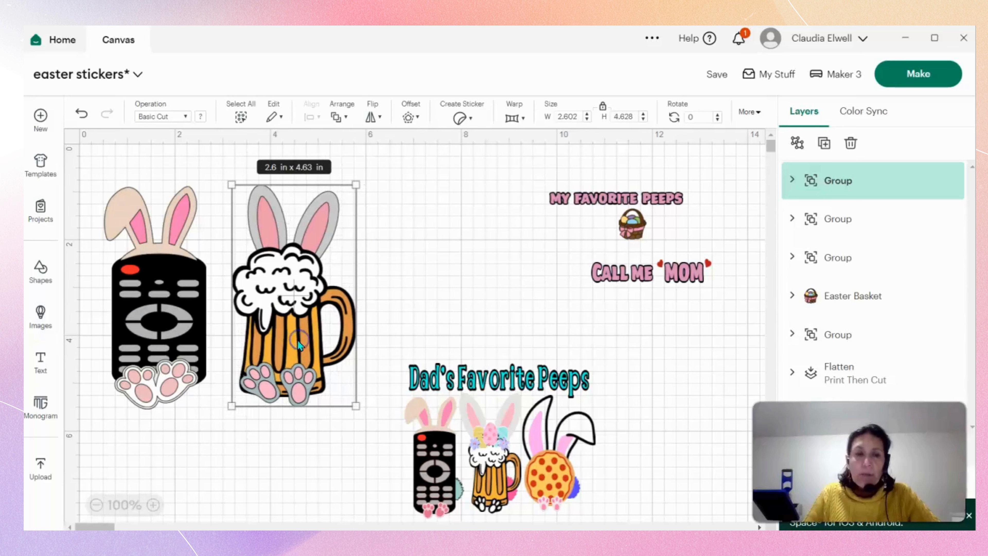
pyautogui.moveTo(355, 406); pyautogui.dragTo(310, 381)
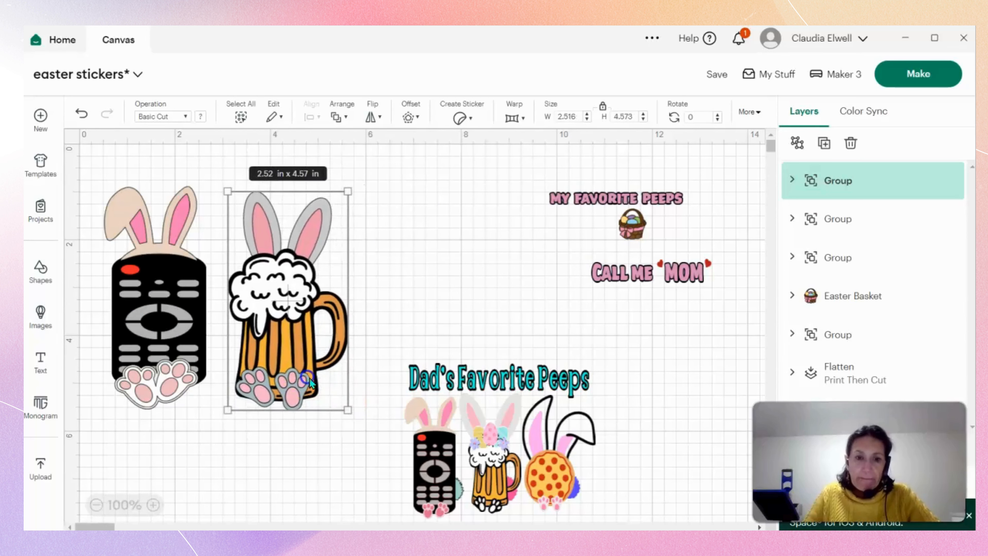
pyautogui.moveTo(521, 475); pyautogui.dragTo(685, 490)
pyautogui.click(466, 452)
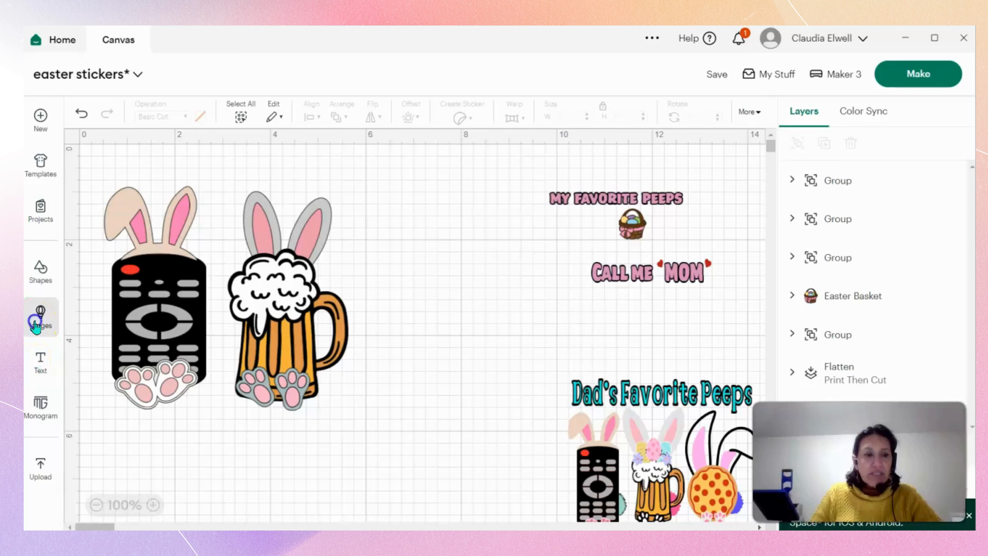
# Search the image library for "pizza".
pyautogui.click(35, 325)
pyautogui.click(172, 121)
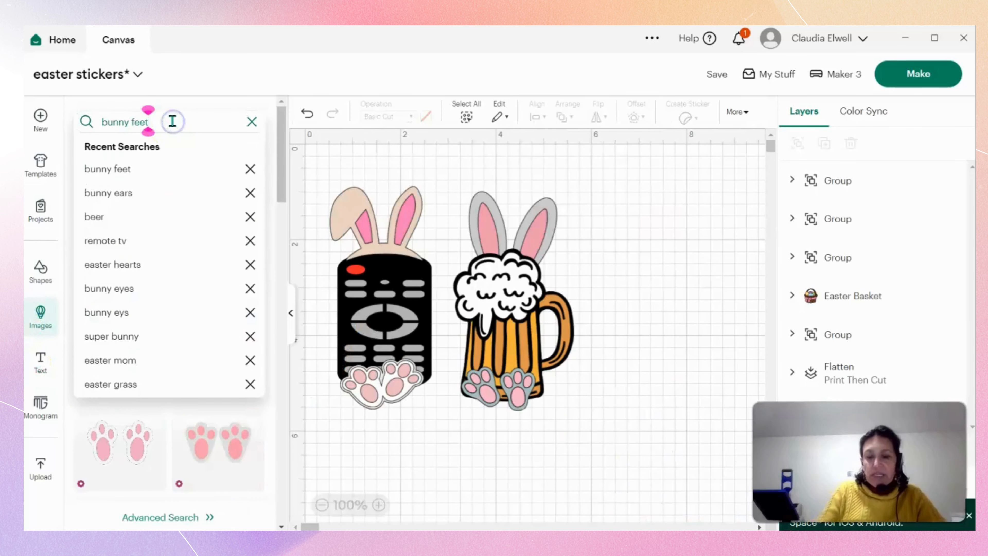
pyautogui.press('BackSpace')
pyautogui.press('BackSpace')
pyautogui.press('BackSpace')
pyautogui.press('BackSpace')
pyautogui.press('BackSpace')
pyautogui.press('BackSpace')
pyautogui.press('BackSpace')
pyautogui.press('BackSpace')
pyautogui.press('BackSpace')
pyautogui.press('BackSpace')
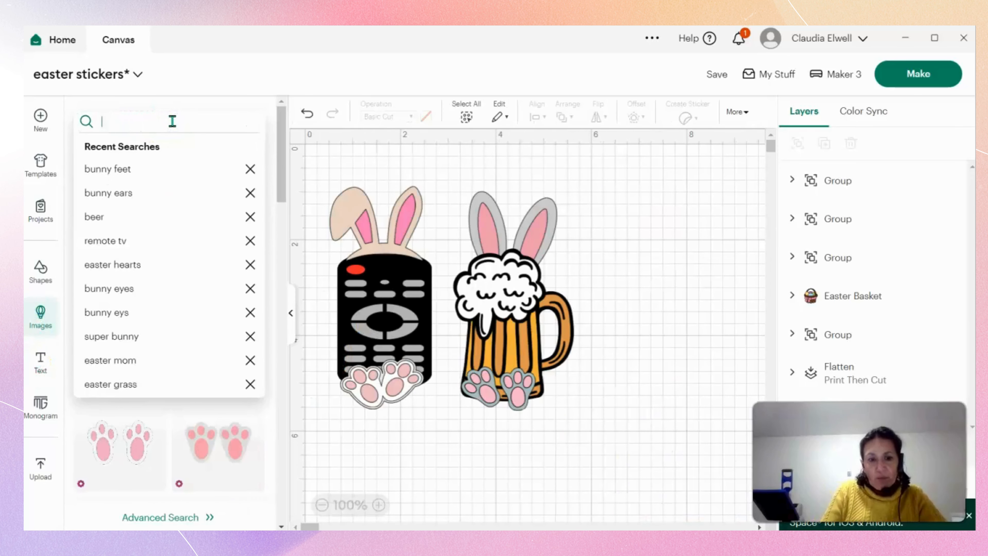
pyautogui.write('pizza')
pyautogui.press('Return')
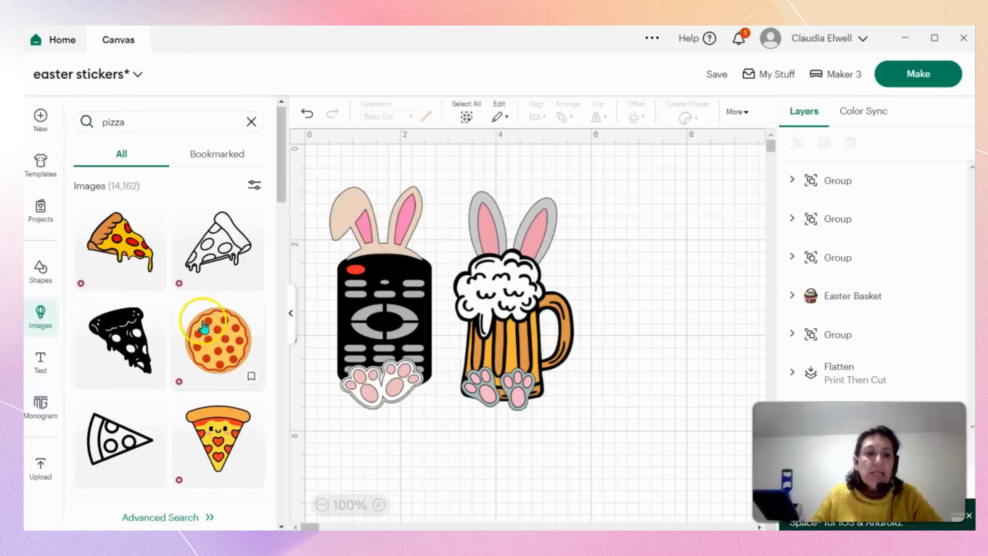
# Find the whole round pepperoni pizza with a brown crust among the pizza images and add it to the canvas.
pyautogui.scroll(-10, 203, 327)
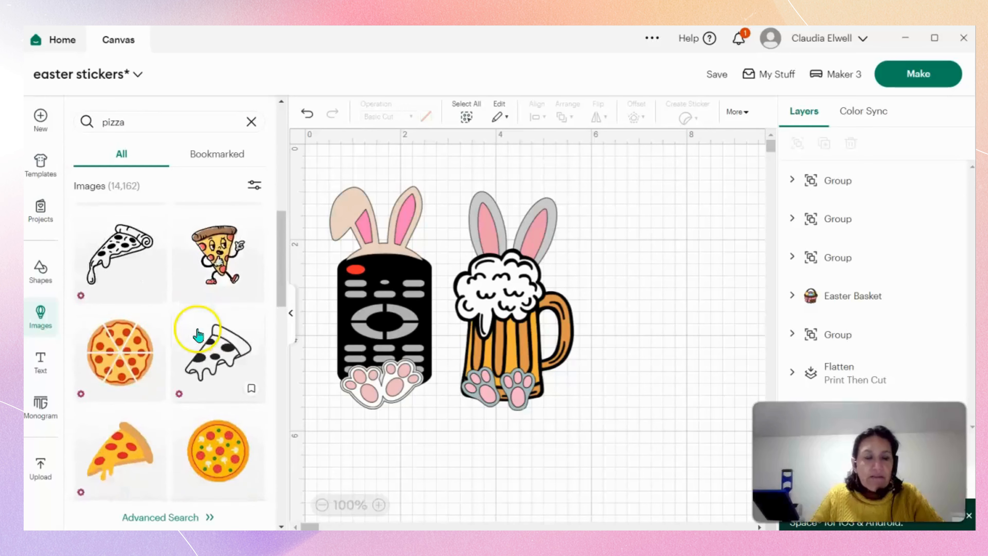
pyautogui.scroll(-10, 198, 334)
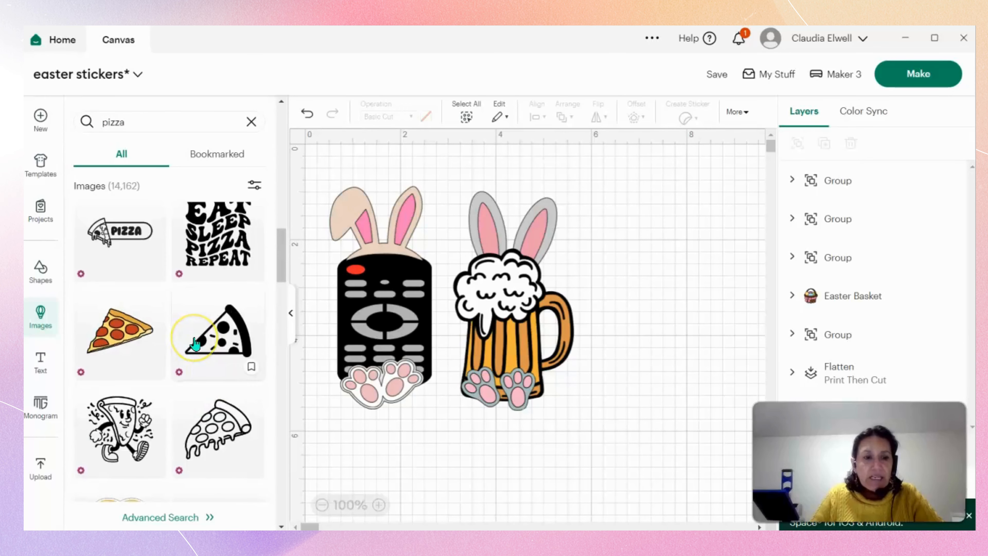
pyautogui.scroll(-10, 196, 344)
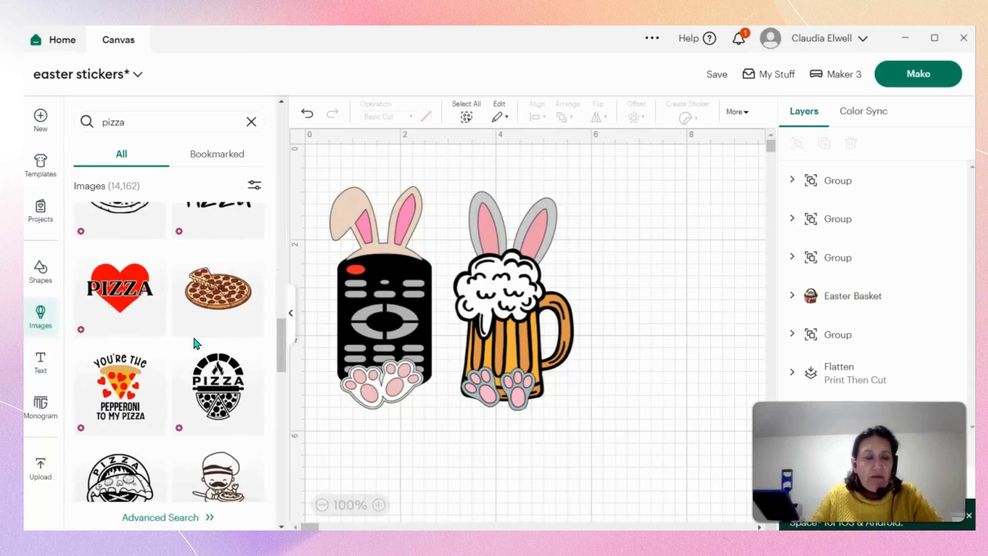
pyautogui.scroll(-8, 195, 343)
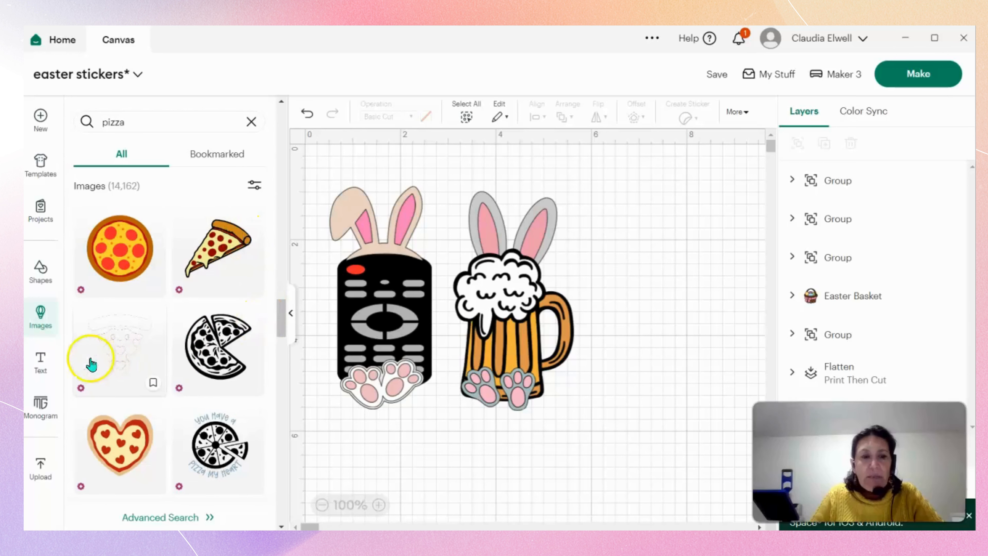
pyautogui.scroll(-2, 217, 307)
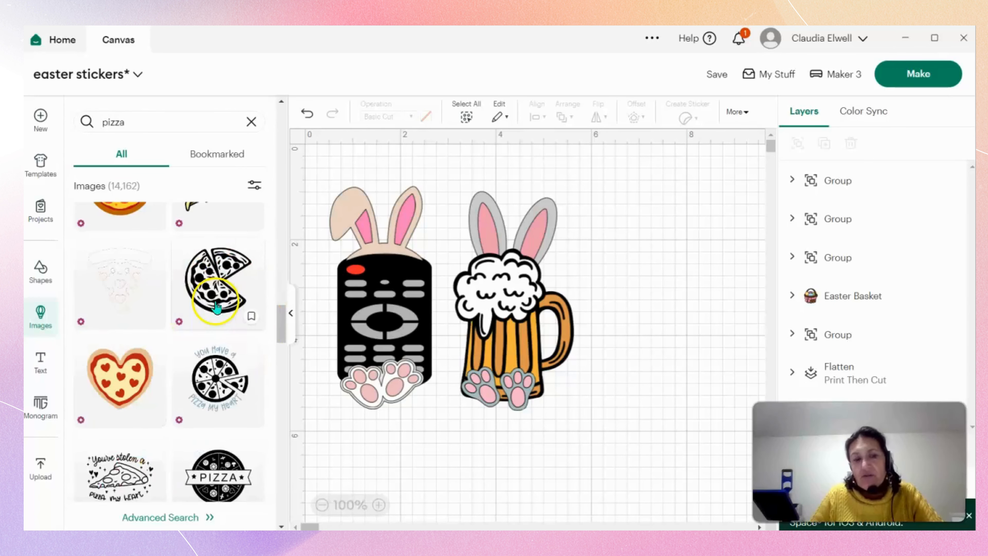
pyautogui.scroll(6, 173, 359)
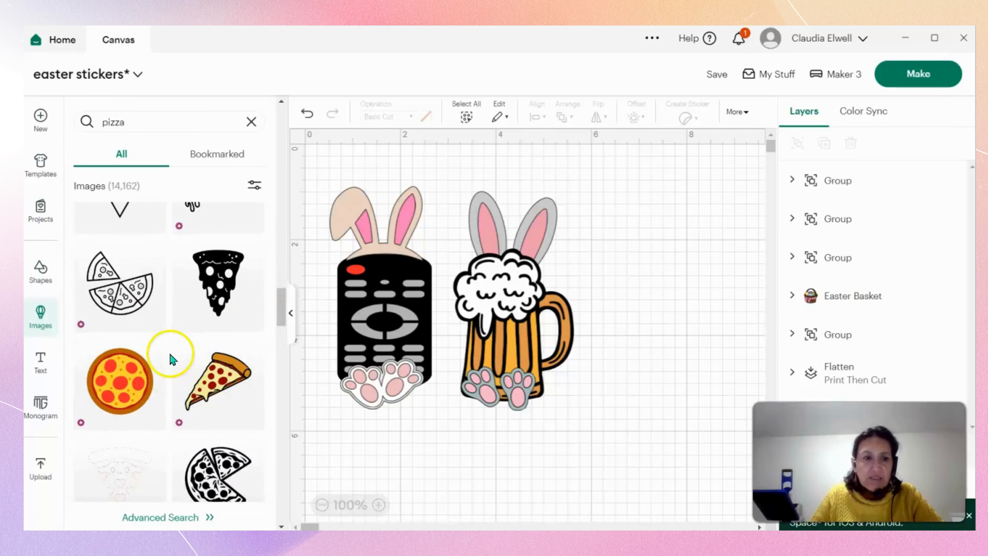
pyautogui.click(143, 392)
# Shrink the pepperoni pizza to about 2.68 x 2.68 in and place it beside the bunny beer mug.
pyautogui.moveTo(600, 434); pyautogui.dragTo(685, 401)
pyautogui.moveTo(707, 445); pyautogui.dragTo(564, 255)
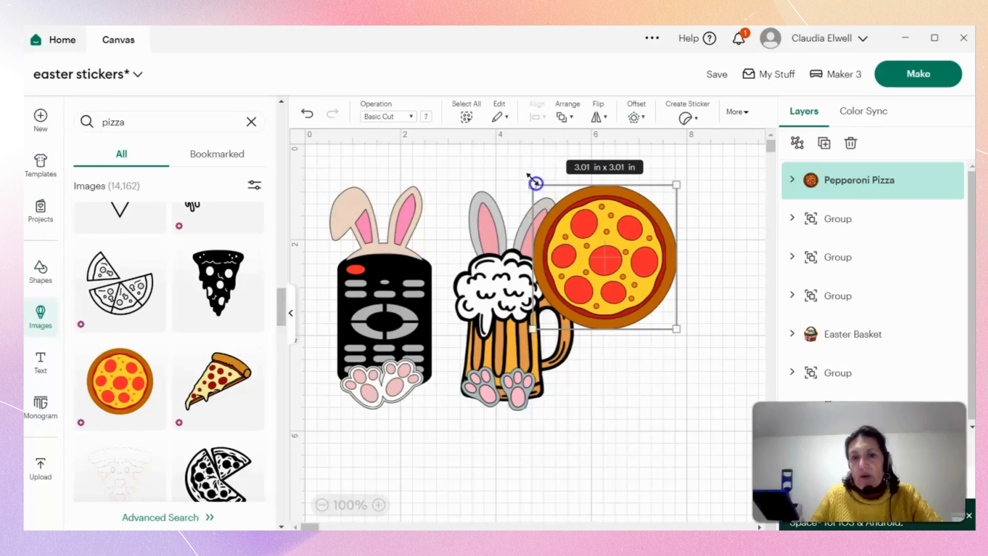
pyautogui.moveTo(536, 183); pyautogui.dragTo(551, 205)
pyautogui.moveTo(615, 338); pyautogui.dragTo(621, 427)
pyautogui.click(599, 487)
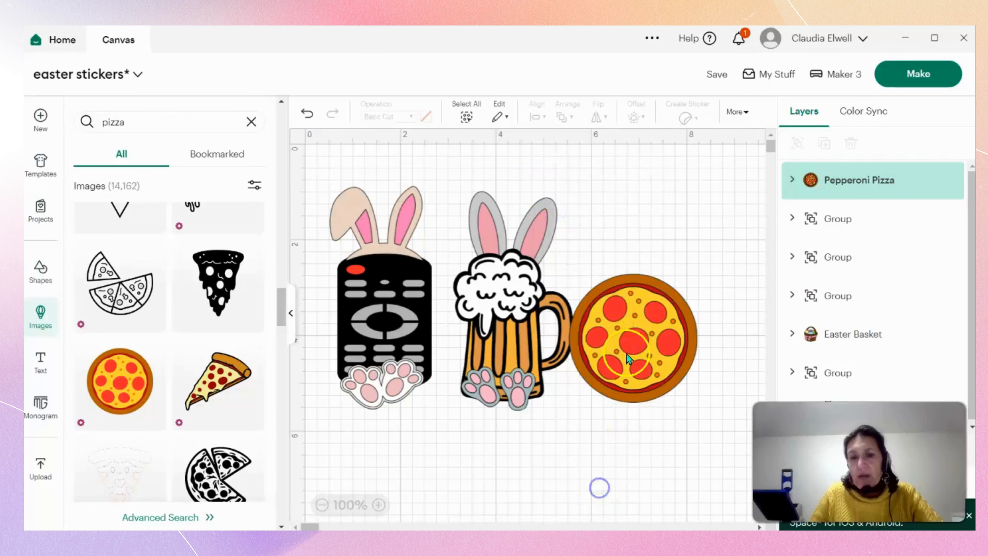
# Search the image library for "bunny feet".
pyautogui.click(156, 120)
pyautogui.press('BackSpace')
pyautogui.press('BackSpace')
pyautogui.press('BackSpace')
pyautogui.press('BackSpace')
pyautogui.press('BackSpace')
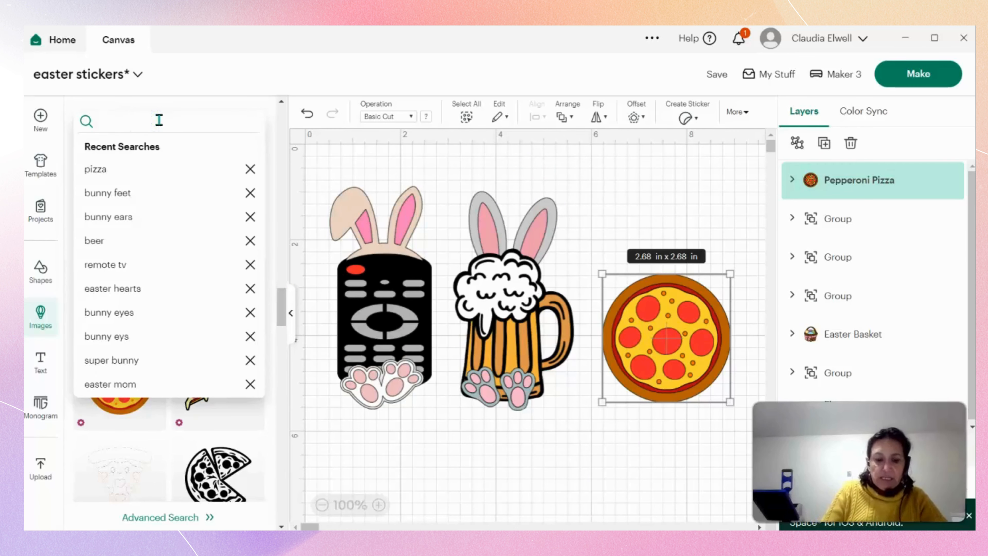
pyautogui.write('bunny feet')
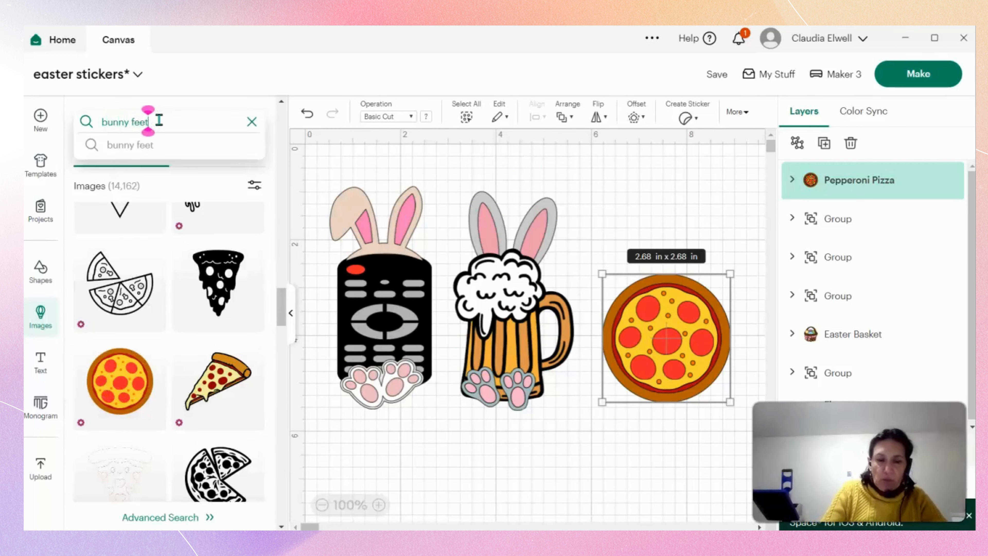
pyautogui.press('Return')
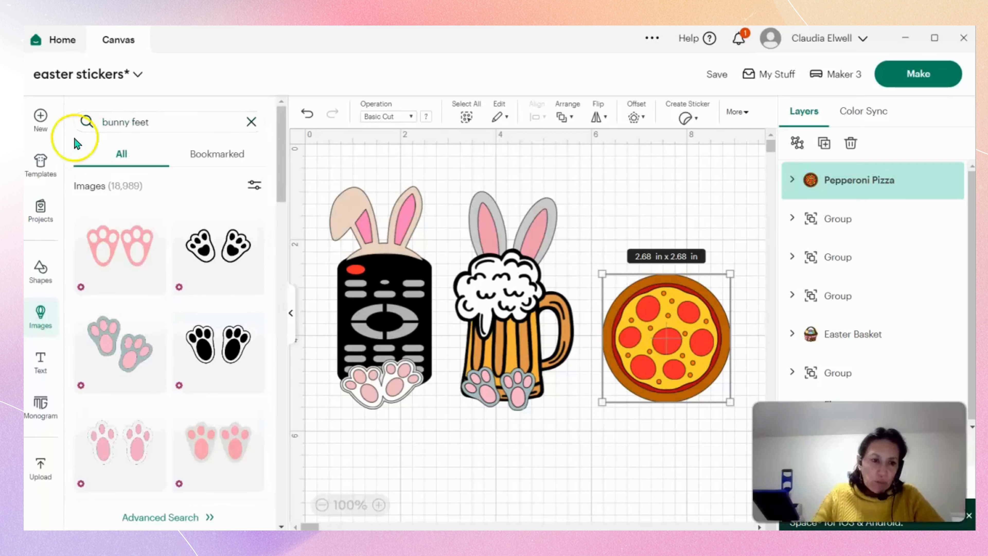
# Add the pair of light pink bunny feet with darker pink pads to the canvas.
pyautogui.scroll(-5, 159, 344)
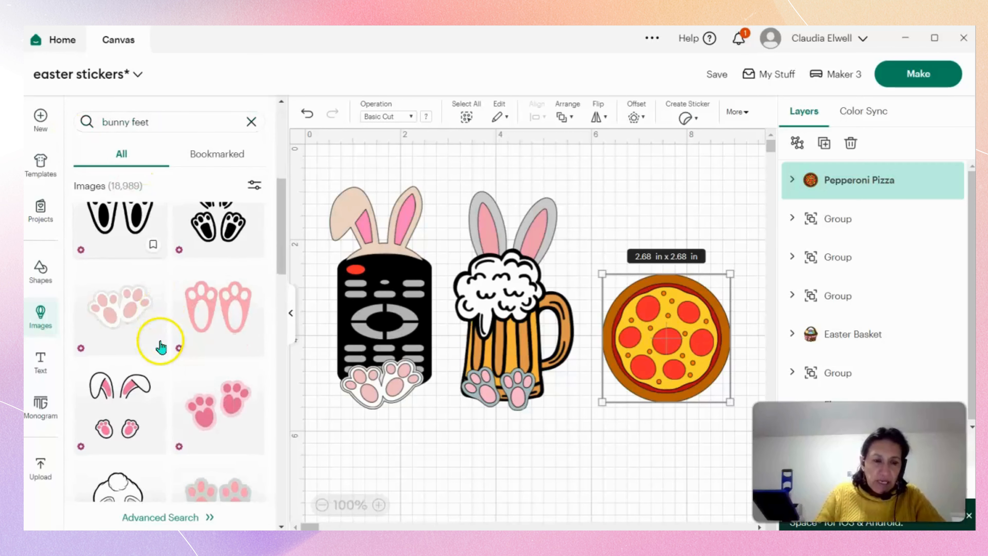
pyautogui.scroll(-8, 164, 341)
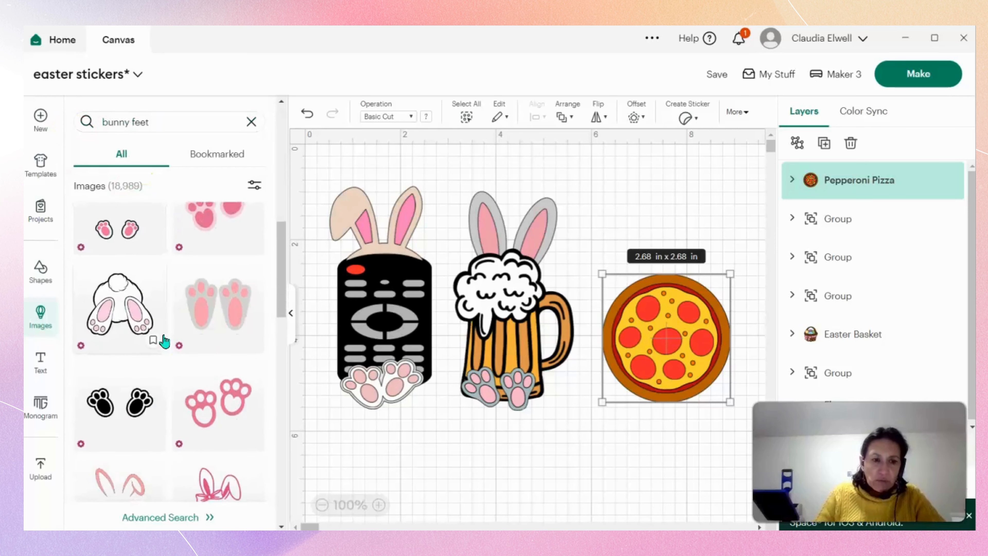
pyautogui.scroll(-5, 164, 341)
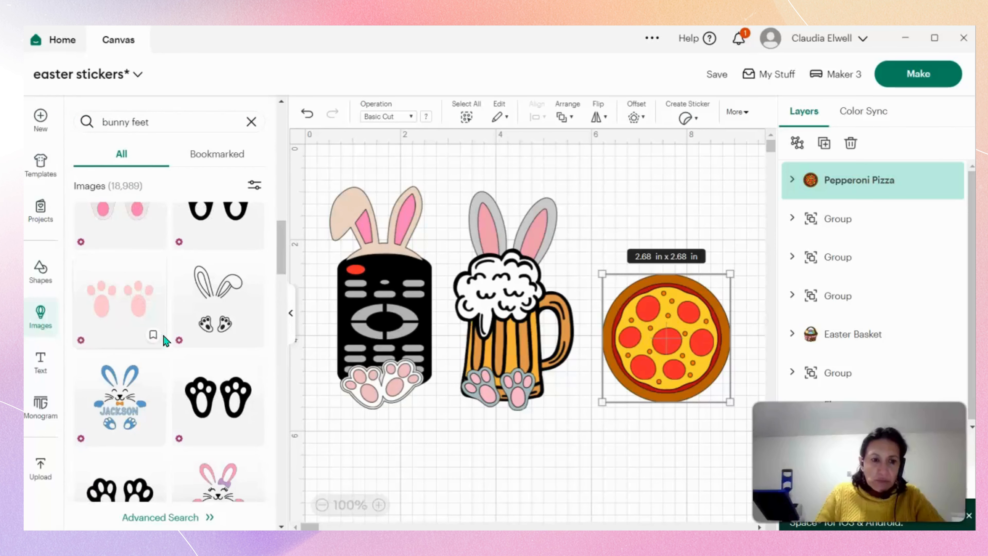
pyautogui.scroll(-3, 167, 341)
pyautogui.scroll(-5, 164, 341)
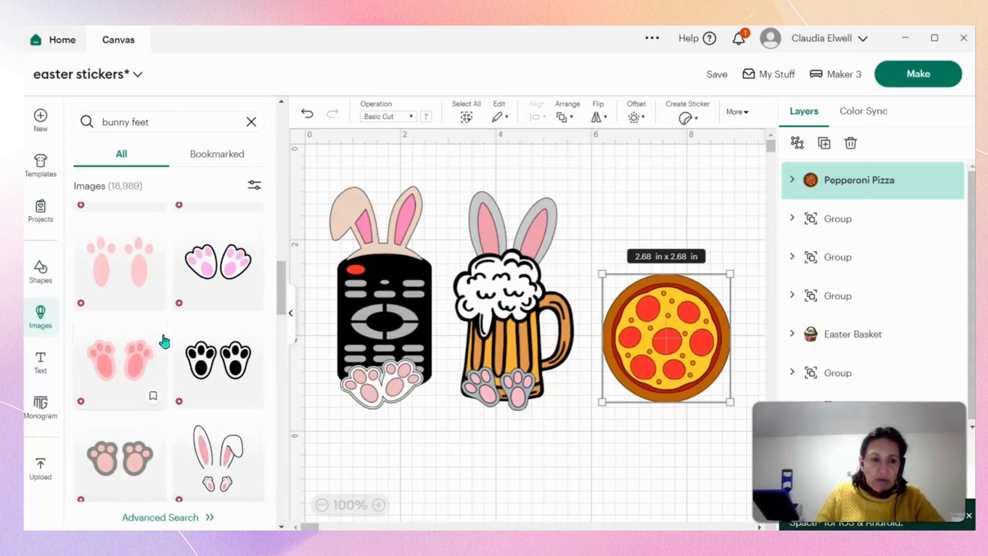
pyautogui.scroll(-3, 165, 346)
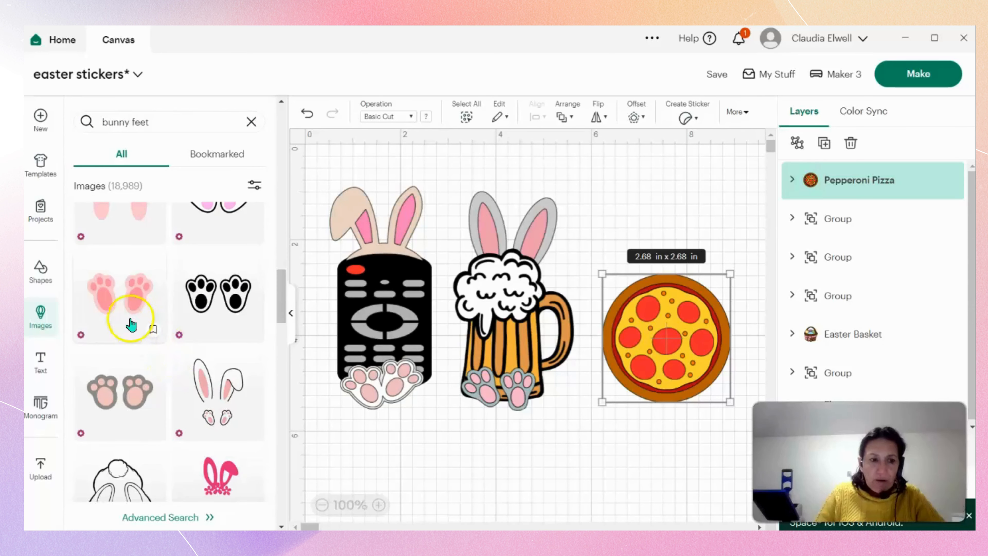
pyautogui.click(131, 324)
# Shrink the pink bunny feet to about 1.98 x 1.23 in and place them at the base of the pizza.
pyautogui.moveTo(688, 471); pyautogui.dragTo(592, 344)
pyautogui.moveTo(663, 313); pyautogui.dragTo(697, 414)
pyautogui.click(576, 450)
pyautogui.click(691, 436)
pyautogui.click(699, 461)
pyautogui.click(696, 413)
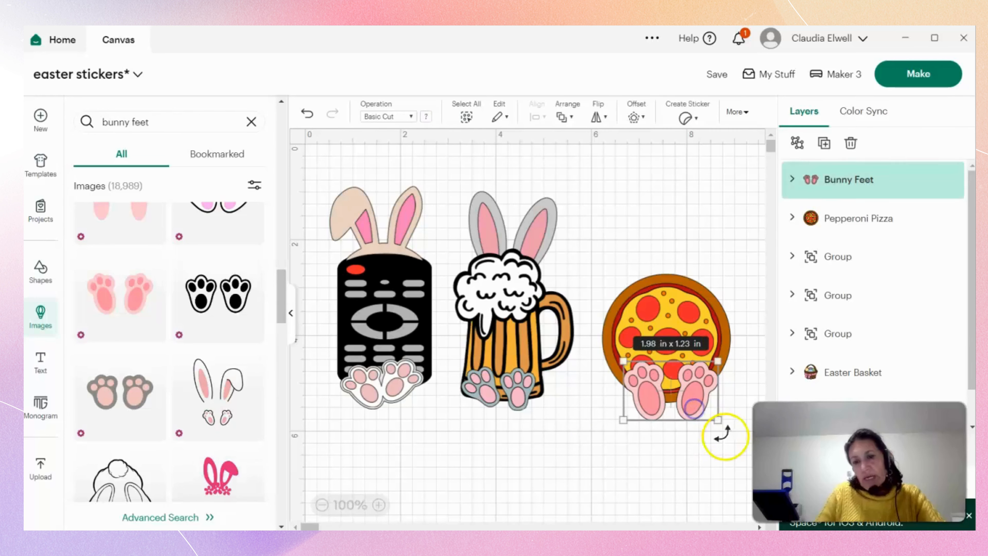
pyautogui.click(669, 477)
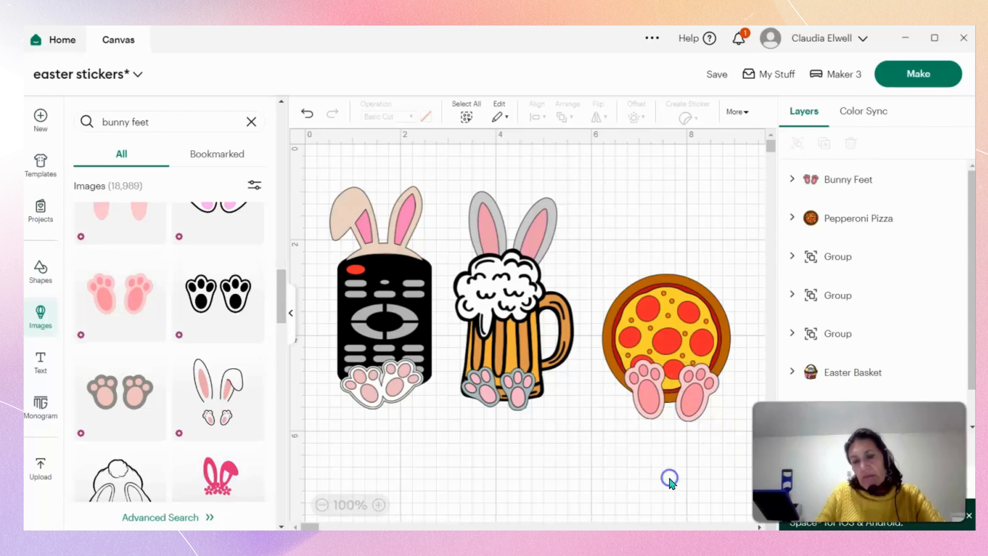
# Search the image library for "bunny ears".
pyautogui.click(146, 122)
pyautogui.press('BackSpace')
pyautogui.write('ears')
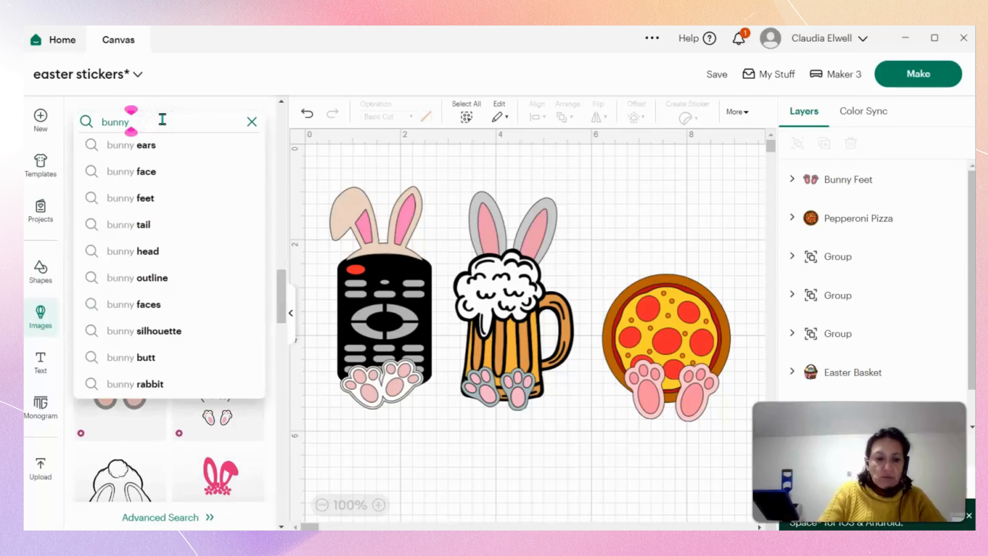
pyautogui.press('Return')
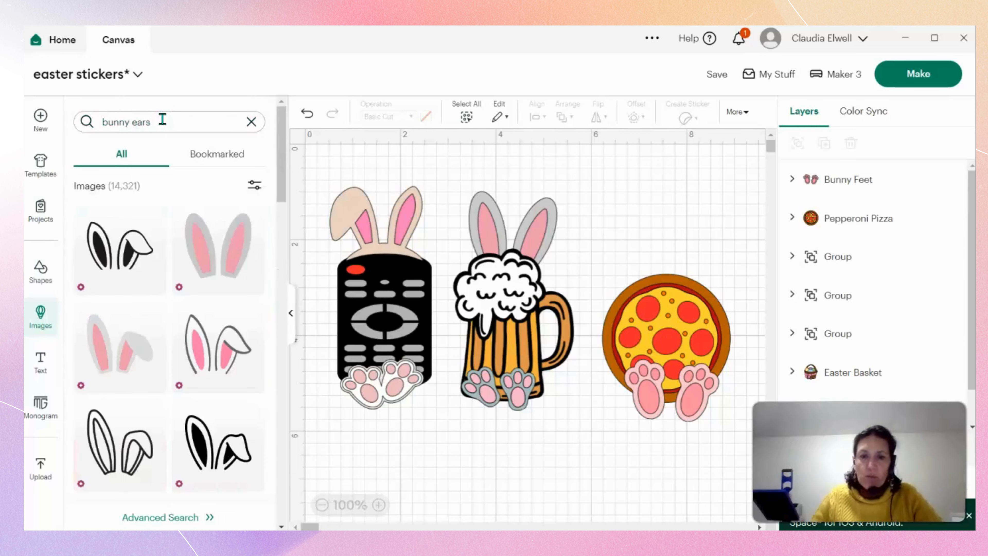
# Add the beige bunny ears with purple flowers and shrink them to about 2.19 x 2.2 in on the canvas.
pyautogui.scroll(-3, 192, 328)
pyautogui.scroll(-5, 192, 329)
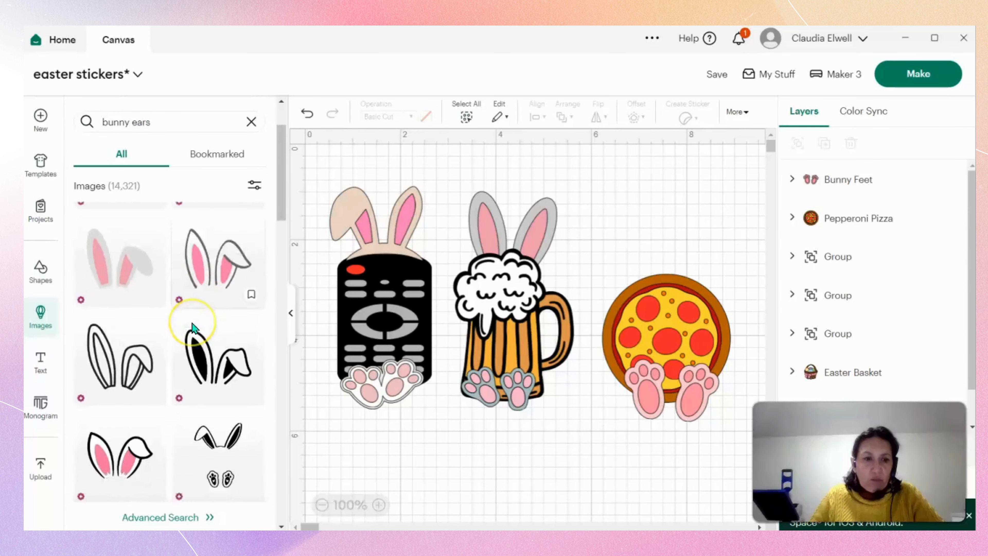
pyautogui.scroll(-5, 193, 334)
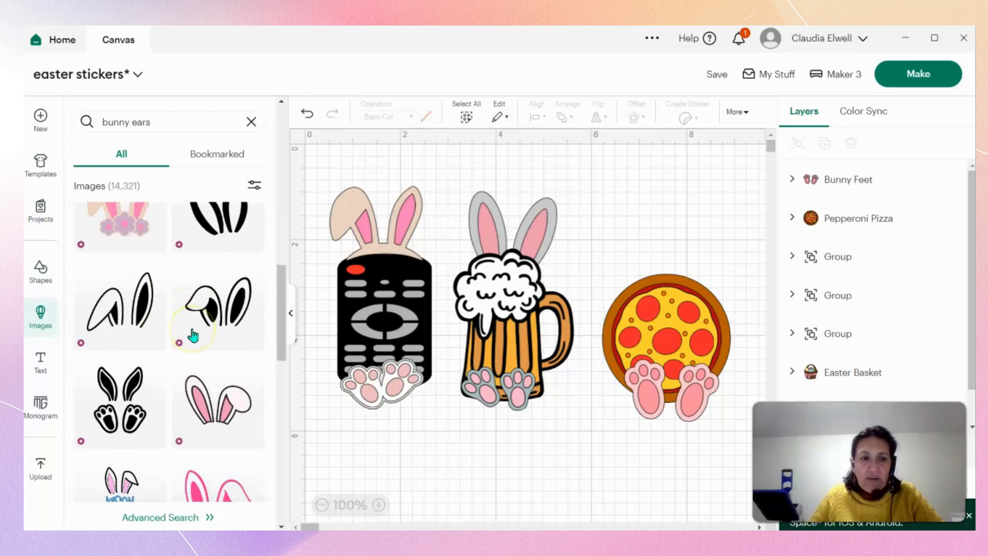
pyautogui.scroll(-3, 192, 334)
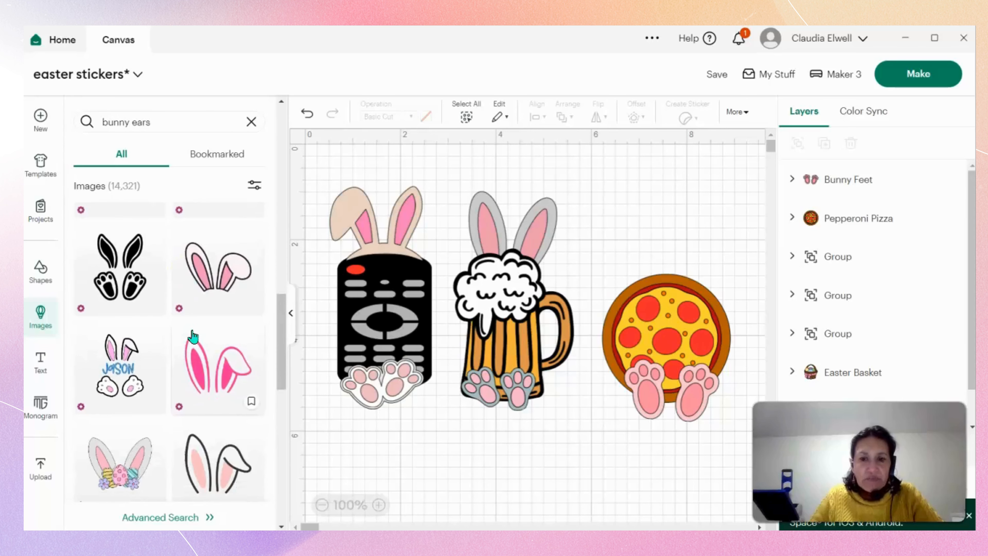
pyautogui.scroll(-3, 193, 335)
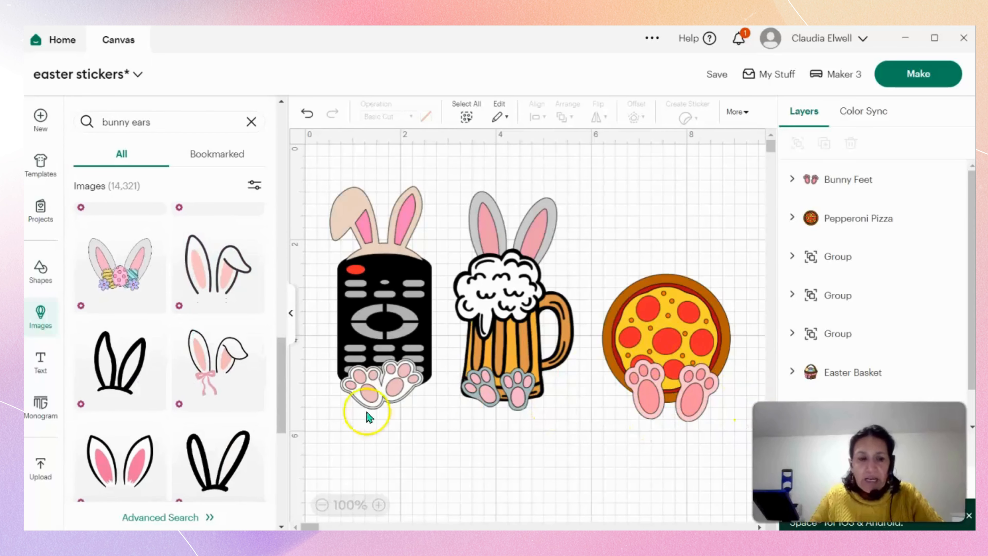
pyautogui.scroll(-8, 146, 389)
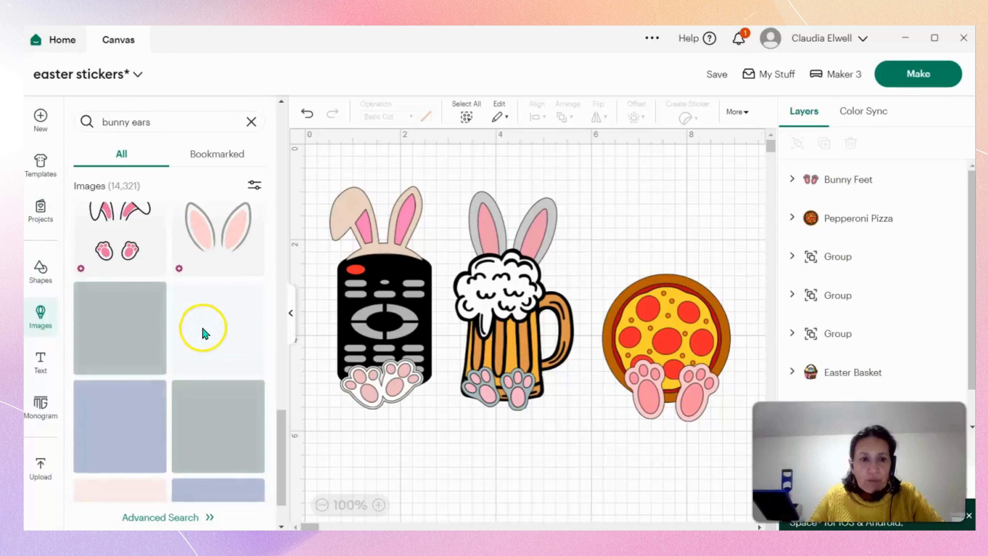
pyautogui.scroll(3, 204, 333)
pyautogui.scroll(3, 204, 333)
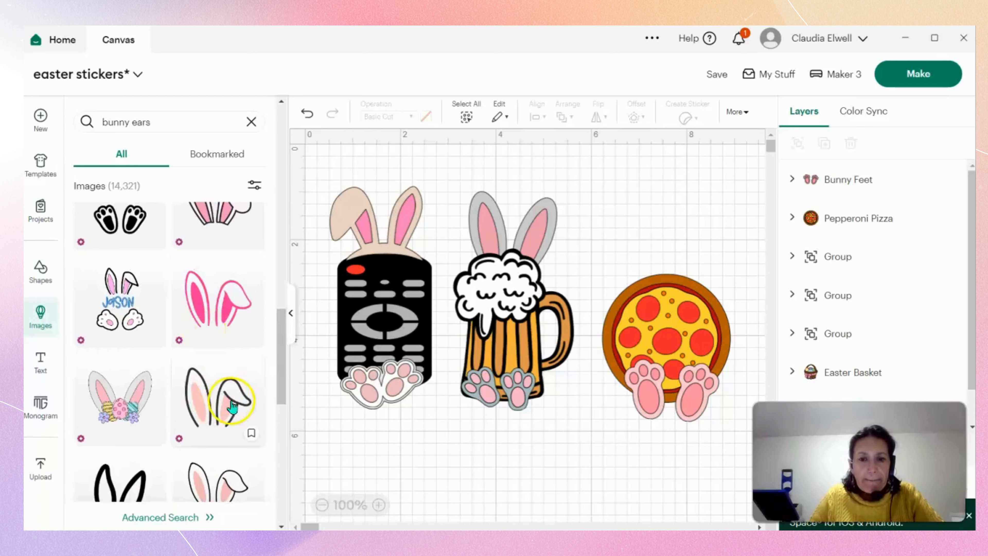
pyautogui.scroll(5, 188, 385)
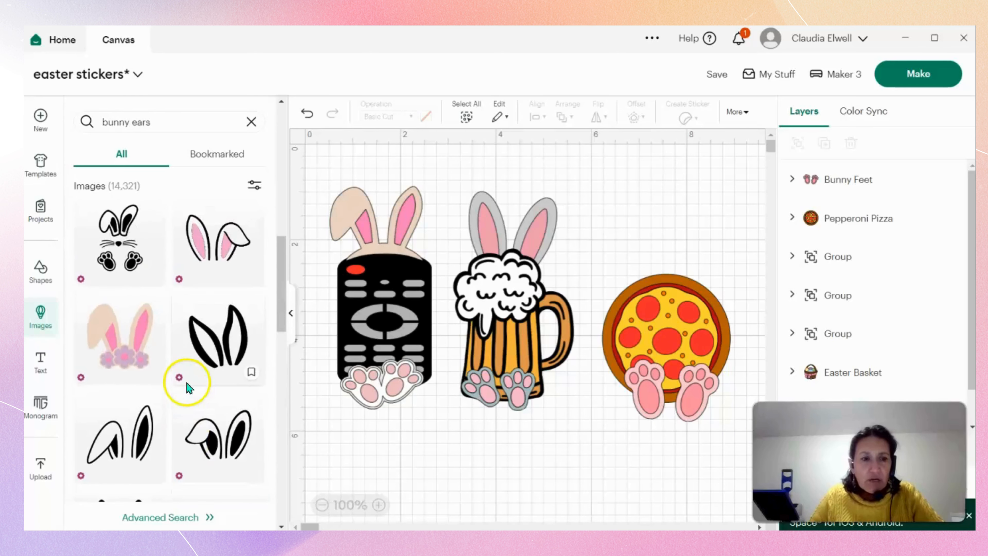
pyautogui.click(139, 360)
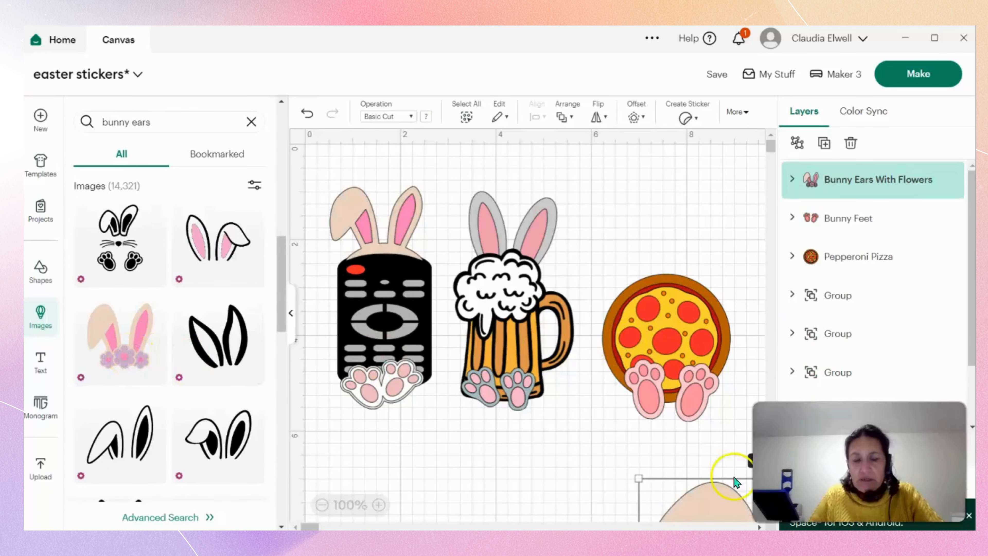
pyautogui.moveTo(737, 482); pyautogui.dragTo(427, 226)
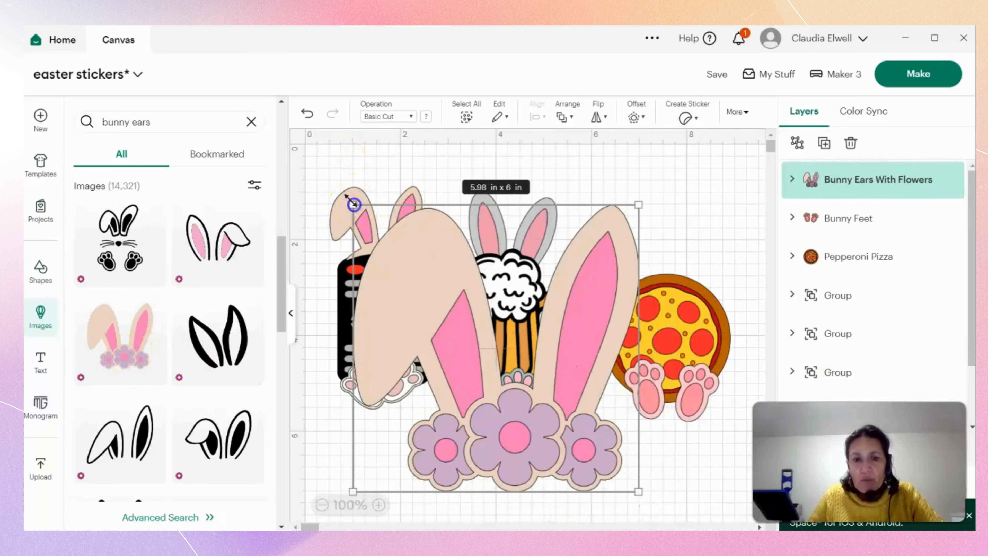
pyautogui.moveTo(353, 204); pyautogui.dragTo(536, 429)
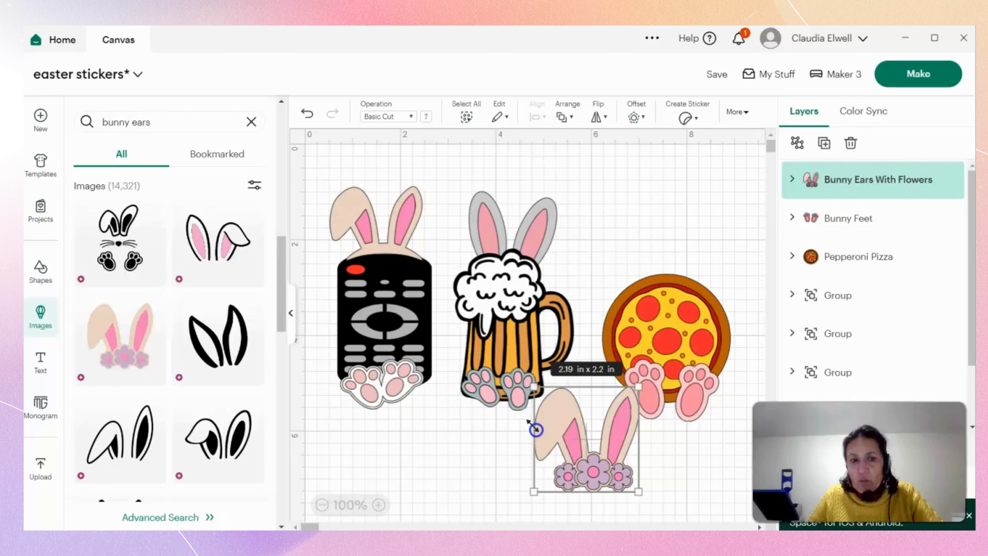
# Add the black-outlined white bunny ears with pink insides and one floppy ear from the bunny ears results.
pyautogui.scroll(-10, 209, 356)
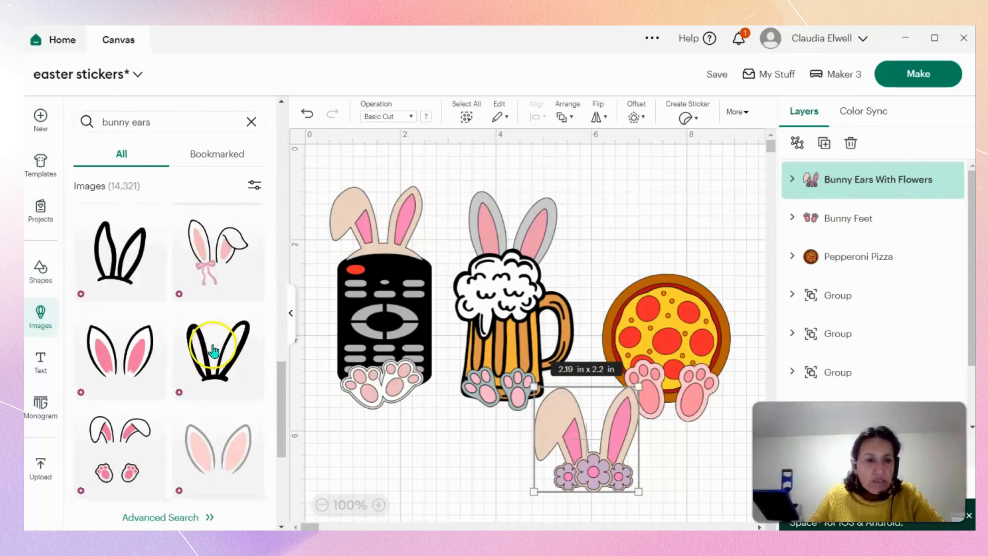
pyautogui.scroll(-5, 214, 347)
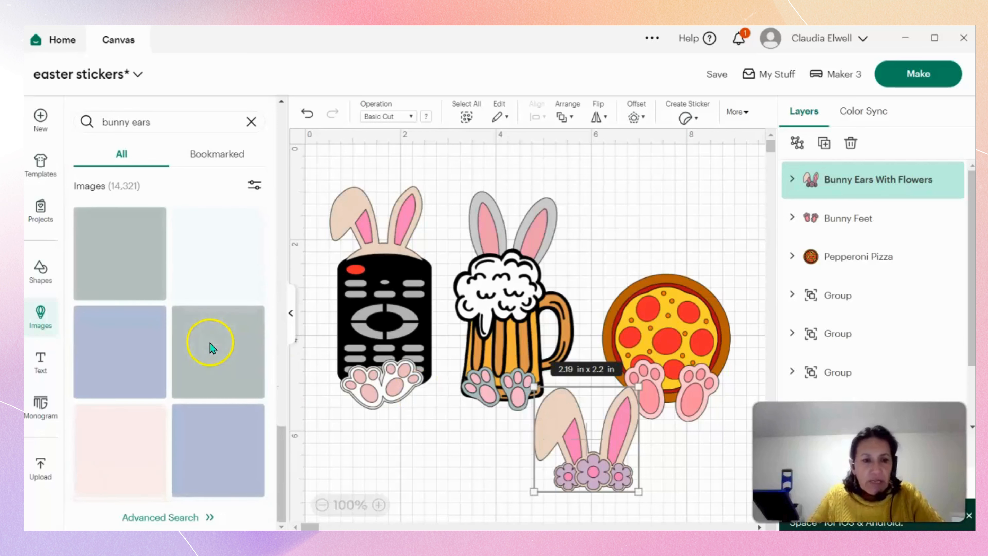
pyautogui.scroll(8, 218, 340)
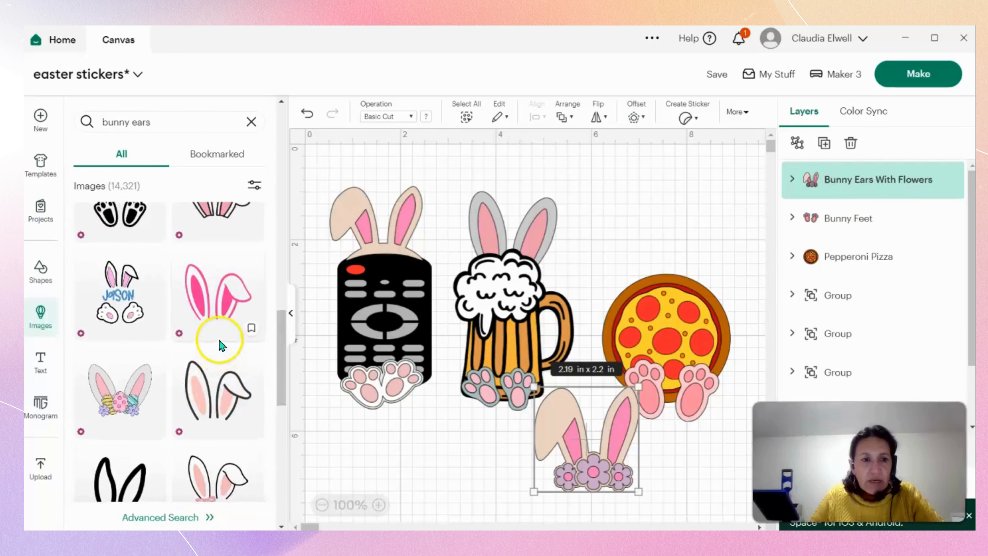
pyautogui.scroll(3, 219, 339)
pyautogui.scroll(3, 219, 339)
pyautogui.scroll(5, 222, 340)
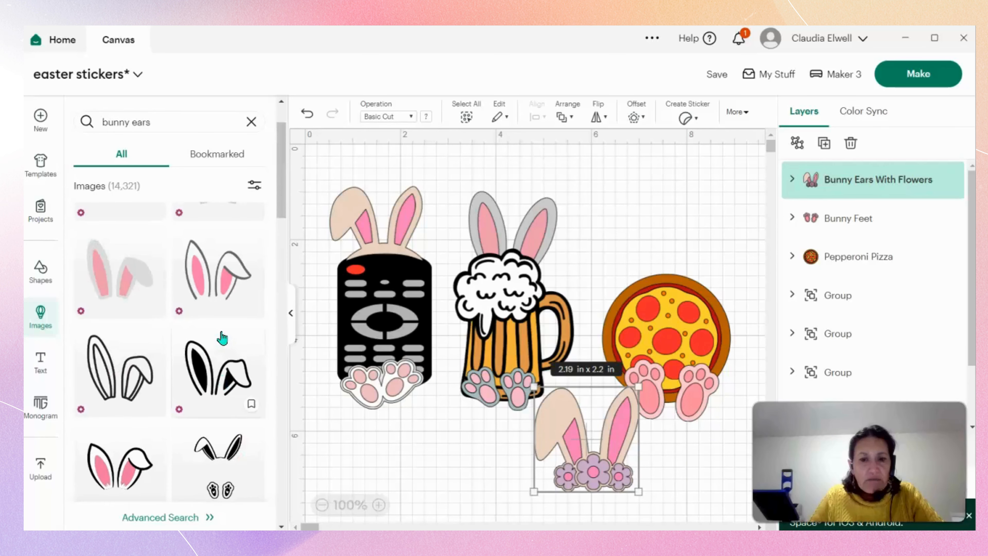
pyautogui.scroll(2, 221, 338)
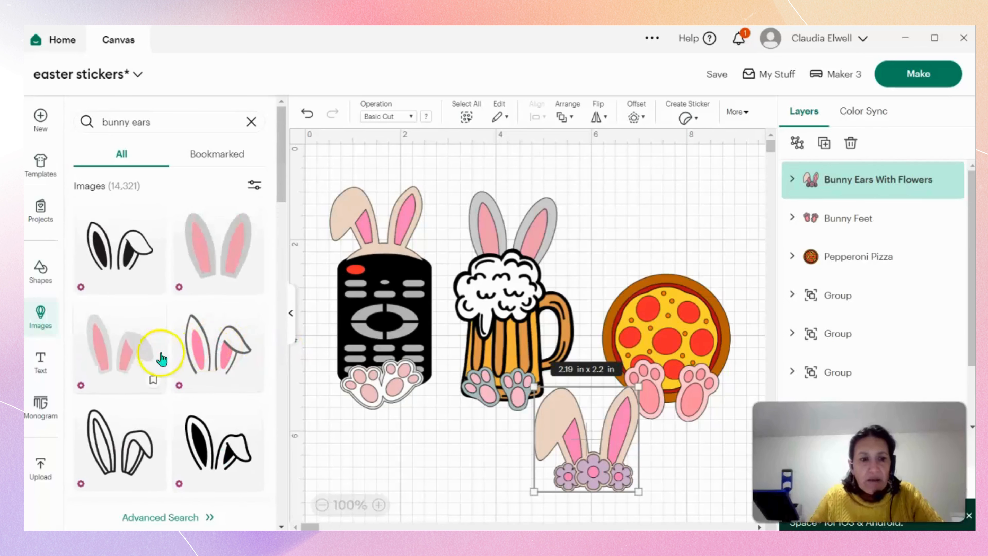
pyautogui.scroll(-5, 187, 283)
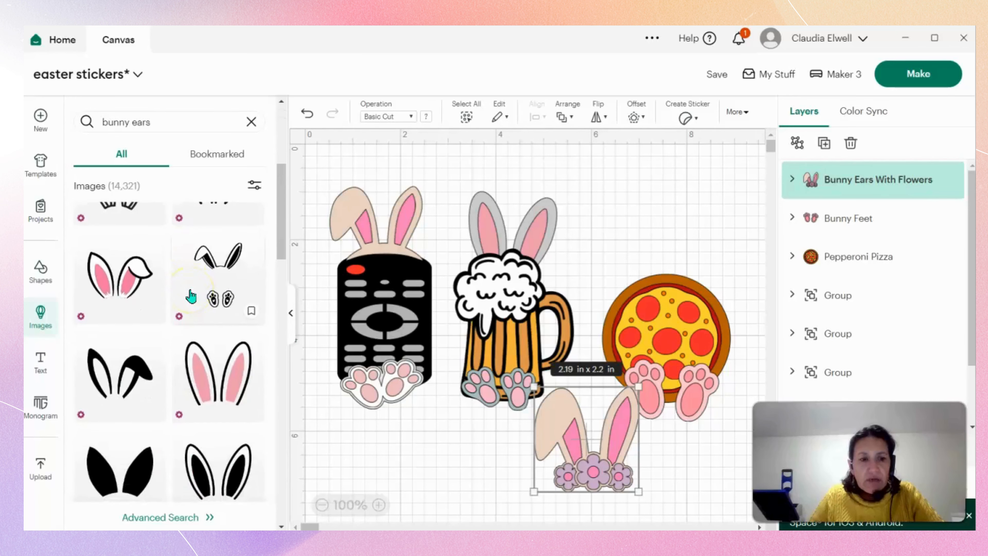
pyautogui.scroll(-8, 191, 297)
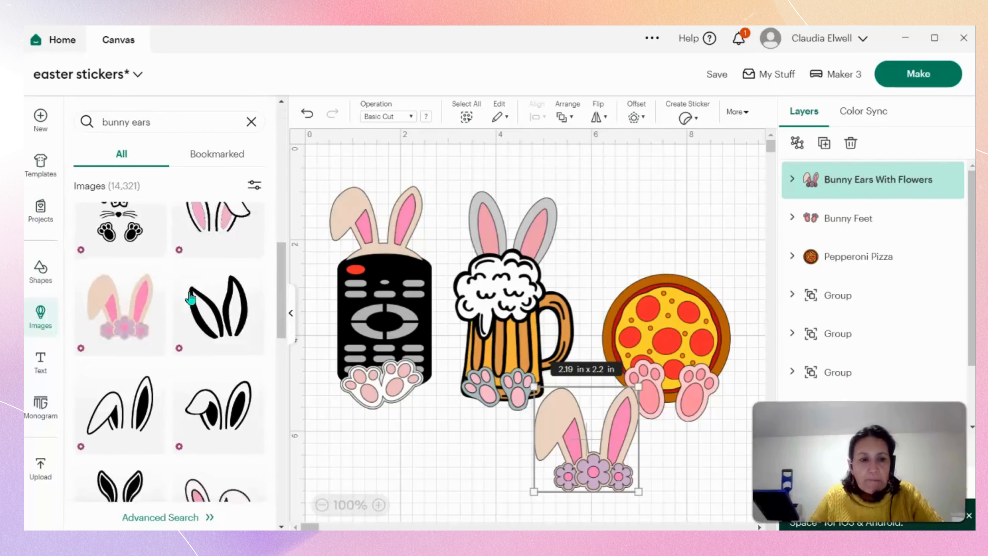
pyautogui.scroll(-5, 191, 299)
pyautogui.click(213, 270)
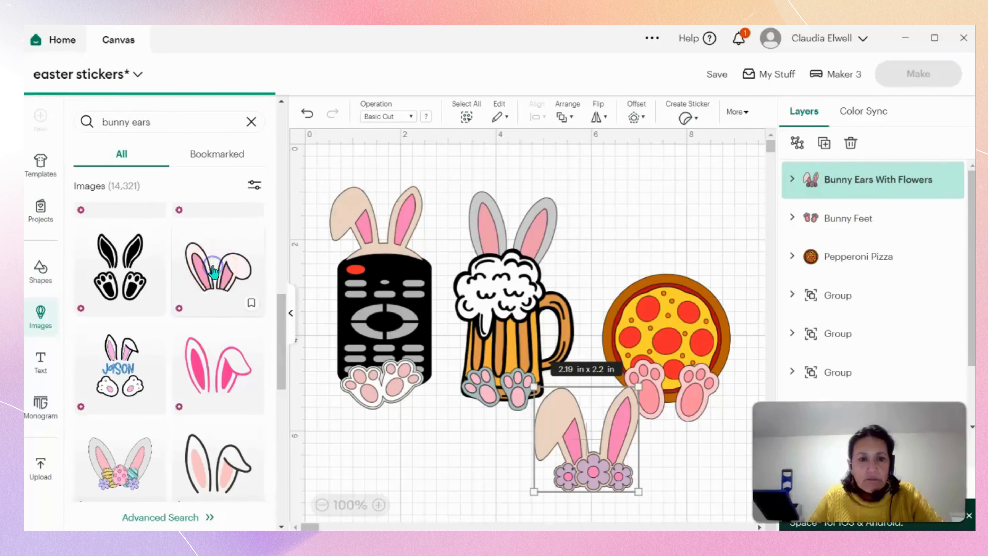
# Shrink the outlined floppy ears to about 3.07 x 2.28 in and delete the beige ears with purple flowers.
pyautogui.moveTo(610, 469); pyautogui.dragTo(469, 452)
pyautogui.moveTo(741, 513); pyautogui.dragTo(542, 286)
pyautogui.moveTo(467, 276); pyautogui.dragTo(524, 510)
pyautogui.click(454, 444)
pyautogui.press('Delete')
# Place the outlined ears on top of the pizza, shrink them to about 2.54 x 1.89 in and tilt them slightly.
pyautogui.moveTo(593, 461); pyautogui.dragTo(665, 273)
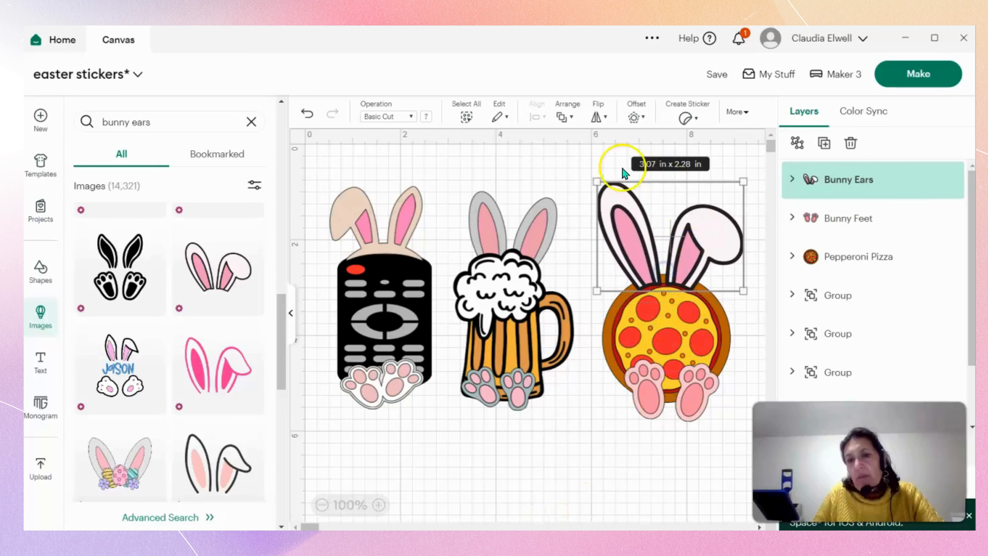
pyautogui.moveTo(598, 184); pyautogui.dragTo(614, 220)
pyautogui.moveTo(696, 266); pyautogui.dragTo(682, 262)
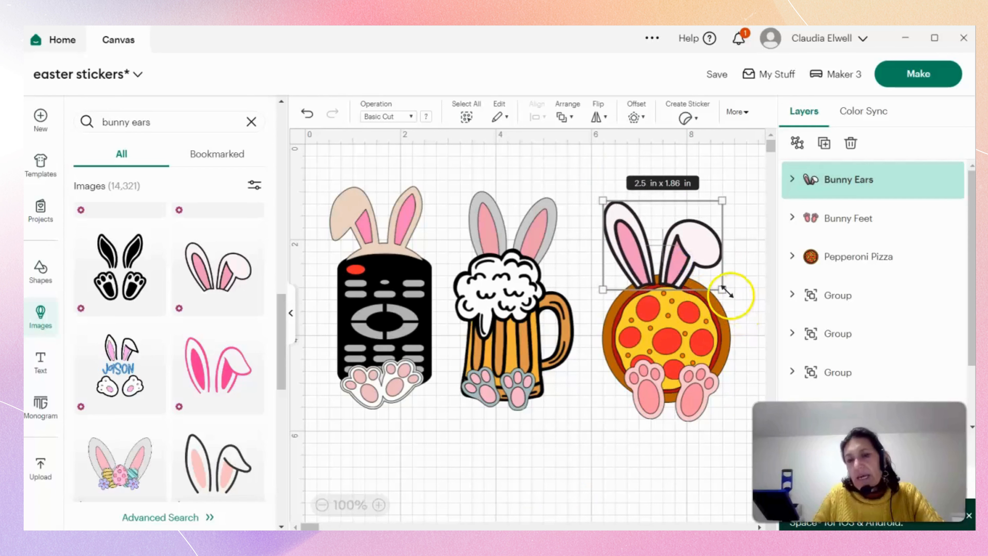
pyautogui.moveTo(722, 289)
pyautogui.mouseDown()
pyautogui.moveTo(733, 309)
pyautogui.moveTo(736, 284)
pyautogui.mouseUp()
pyautogui.click(760, 309)
# Send the outlined bunny ears backward in the layer order until they sit behind the pizza.
pyautogui.rightClick(687, 264)
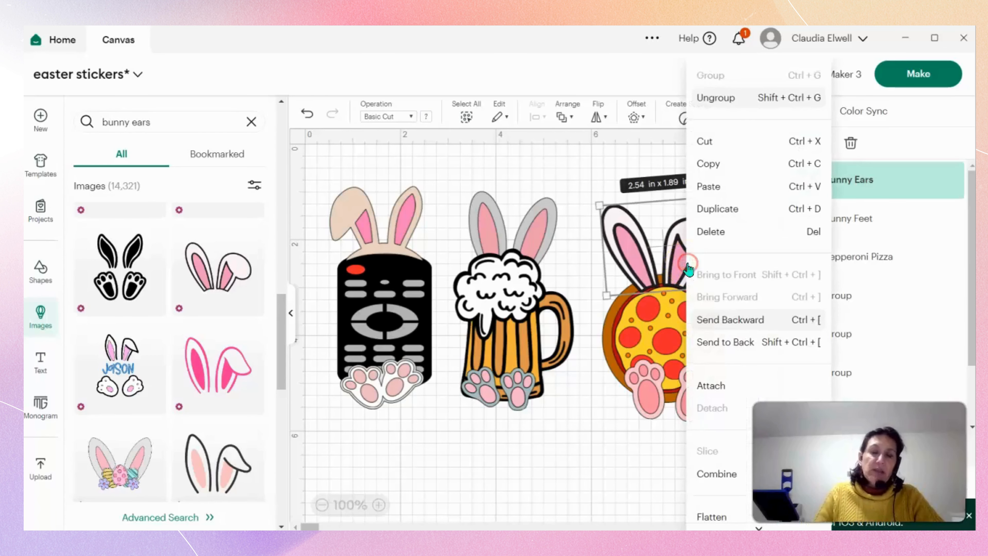
pyautogui.click(738, 321)
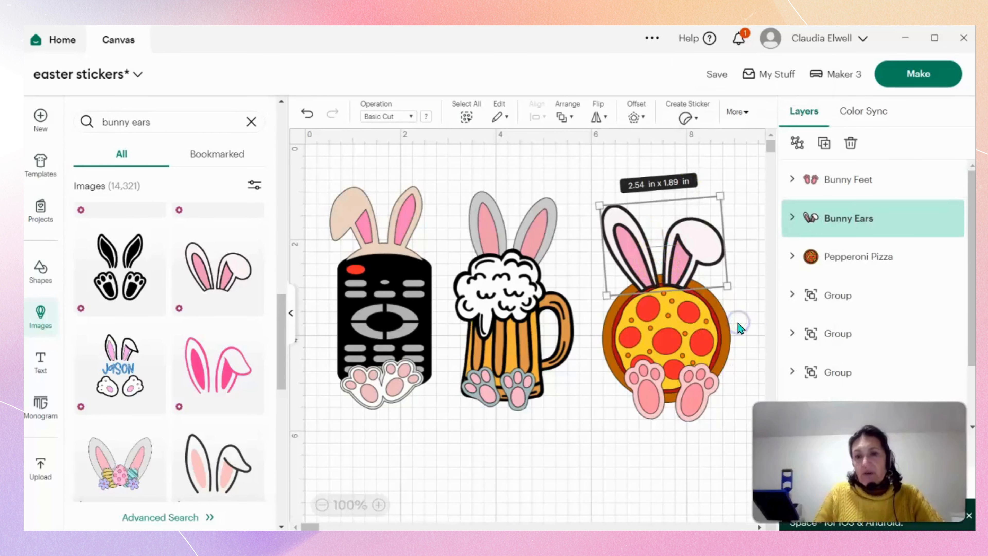
pyautogui.click(752, 181)
pyautogui.click(678, 250)
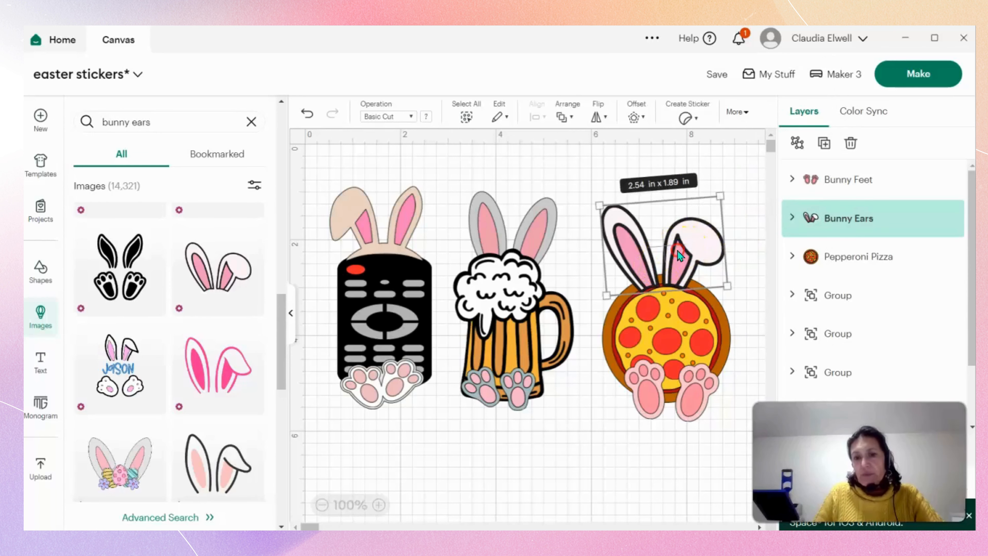
pyautogui.rightClick(677, 251)
pyautogui.click(704, 318)
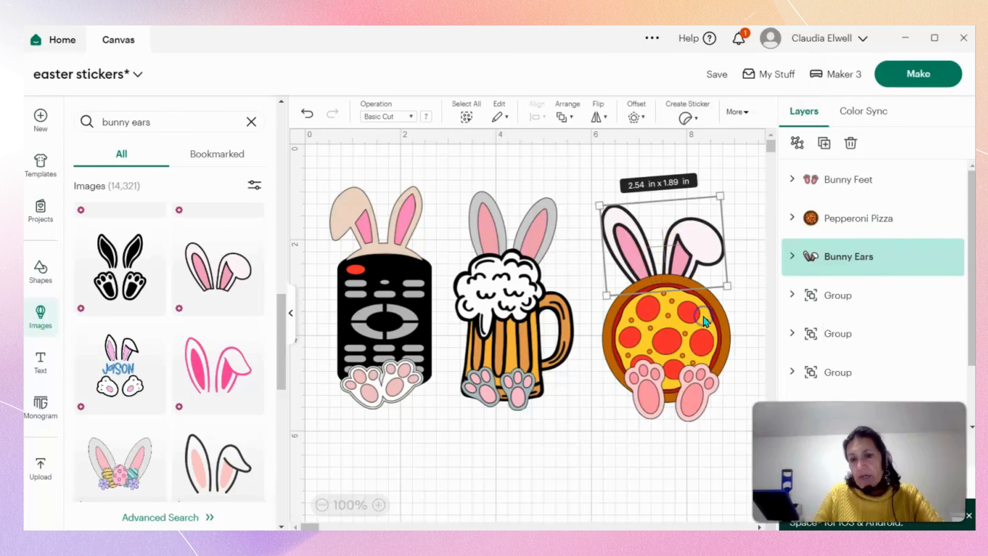
pyautogui.click(759, 314)
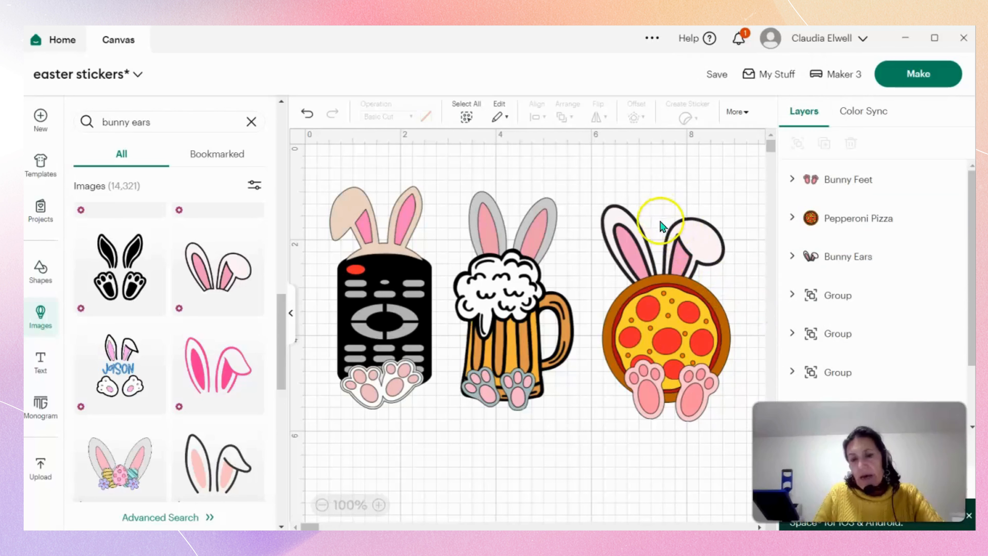
# Group the pizza with its bunny ears and bunny feet.
pyautogui.moveTo(602, 213); pyautogui.dragTo(738, 424)
pyautogui.rightClick(738, 424)
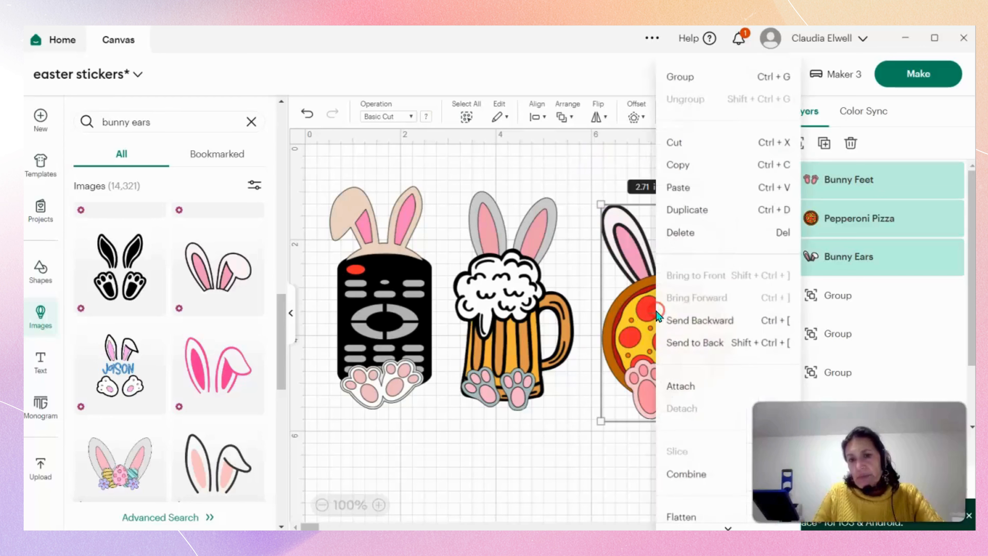
pyautogui.click(677, 73)
pyautogui.click(526, 470)
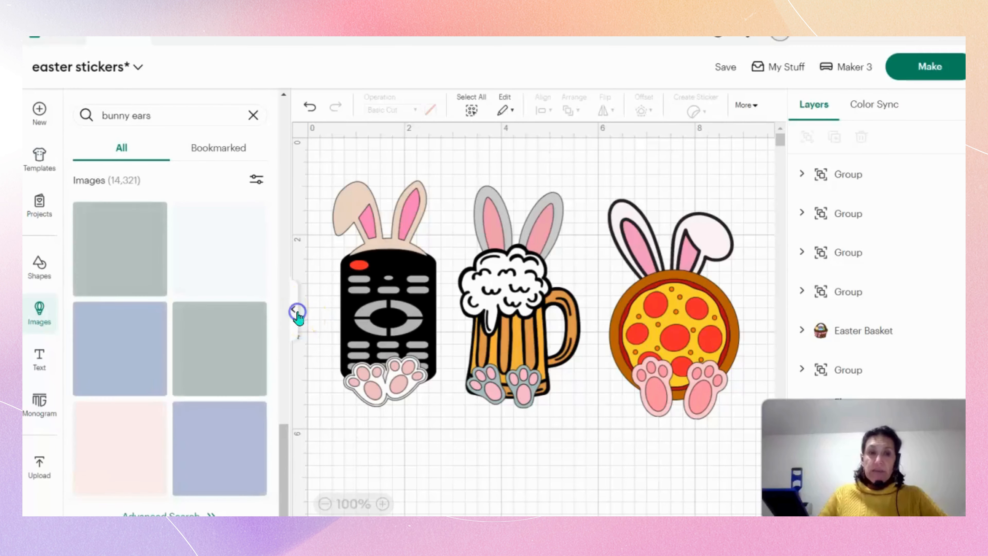
# Move the reference design down, stretch the pizza bunny to about 4.64 in tall and line it up beside the beer mug.
pyautogui.click(291, 312)
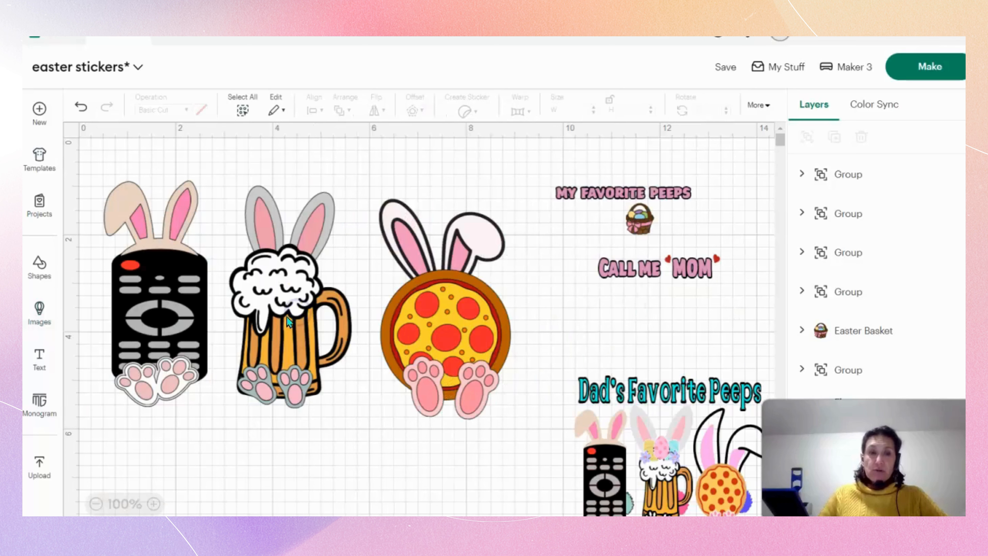
pyautogui.moveTo(688, 436); pyautogui.dragTo(722, 534)
pyautogui.moveTo(435, 323); pyautogui.dragTo(429, 318)
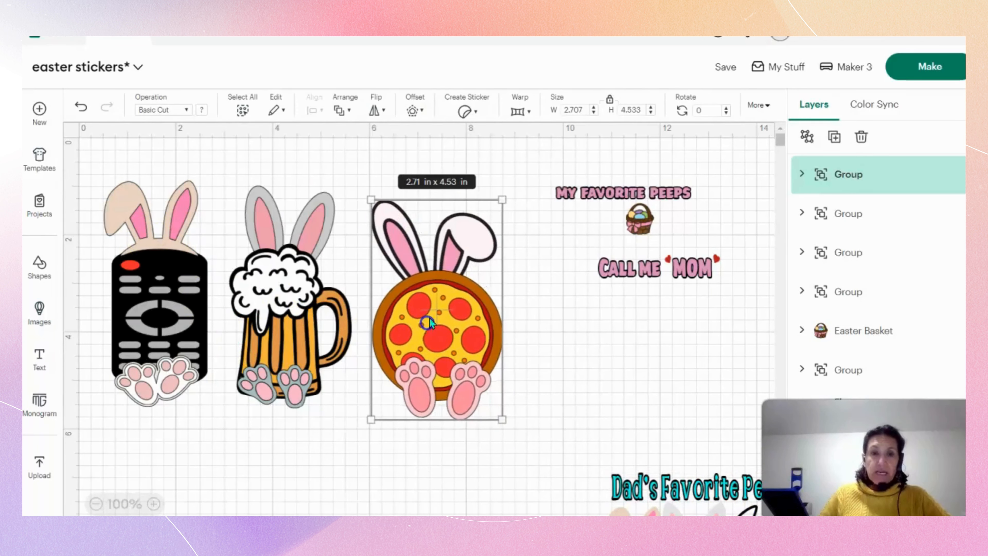
pyautogui.moveTo(449, 197); pyautogui.dragTo(448, 194)
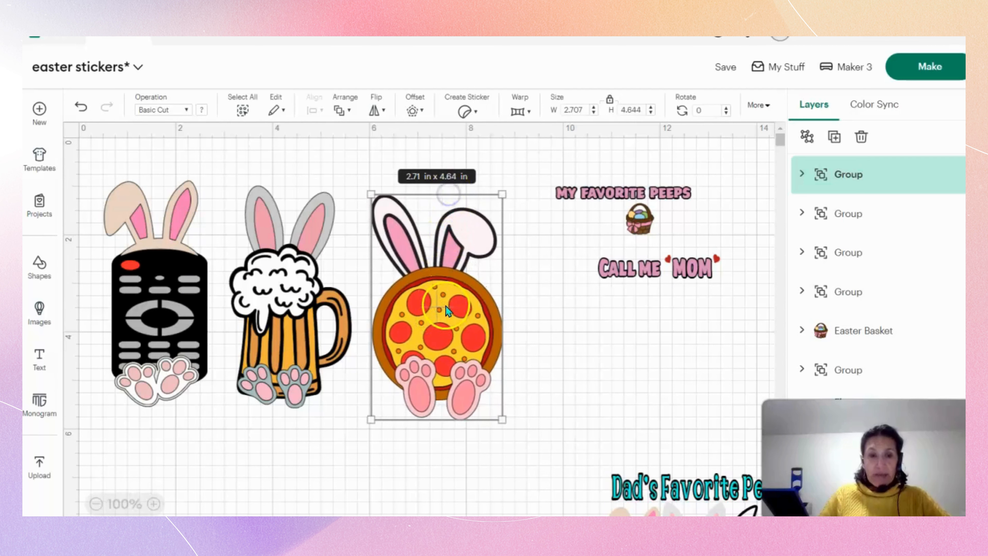
pyautogui.moveTo(445, 306); pyautogui.dragTo(433, 296)
pyautogui.click(100, 172)
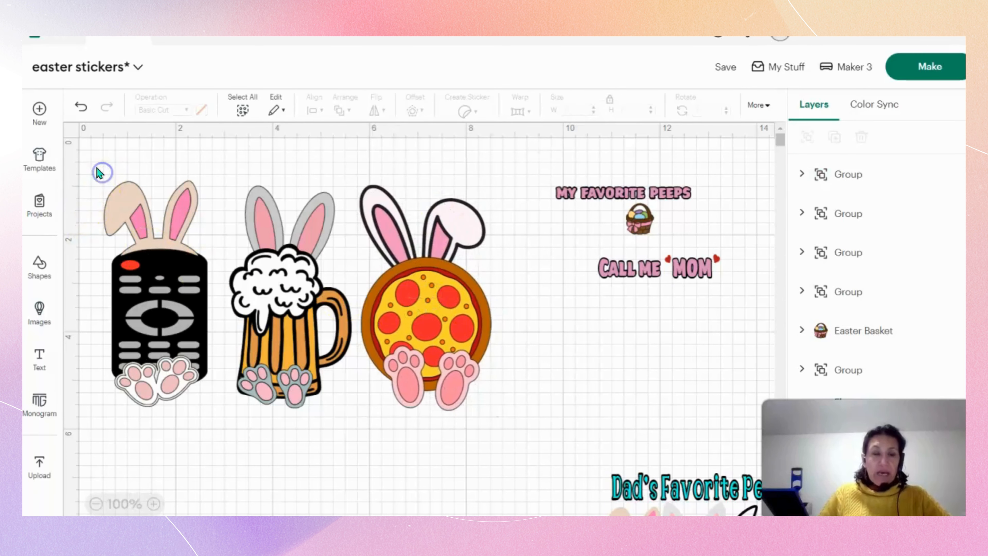
# Group the remote, beer mug and pizza bunnies together and move the group slightly lower on the canvas.
pyautogui.moveTo(99, 217); pyautogui.dragTo(515, 409)
pyautogui.rightClick(427, 362)
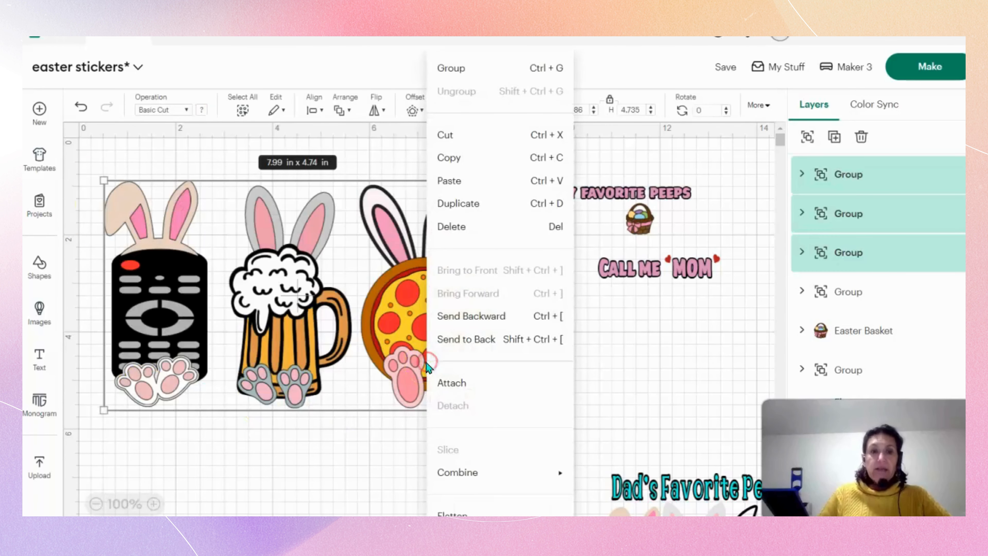
pyautogui.click(451, 69)
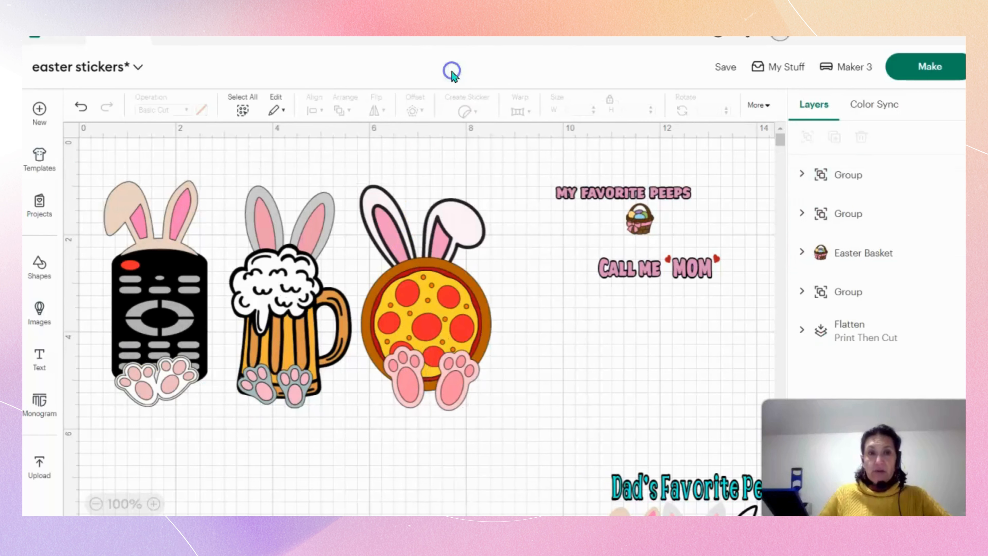
pyautogui.moveTo(343, 316); pyautogui.dragTo(379, 372)
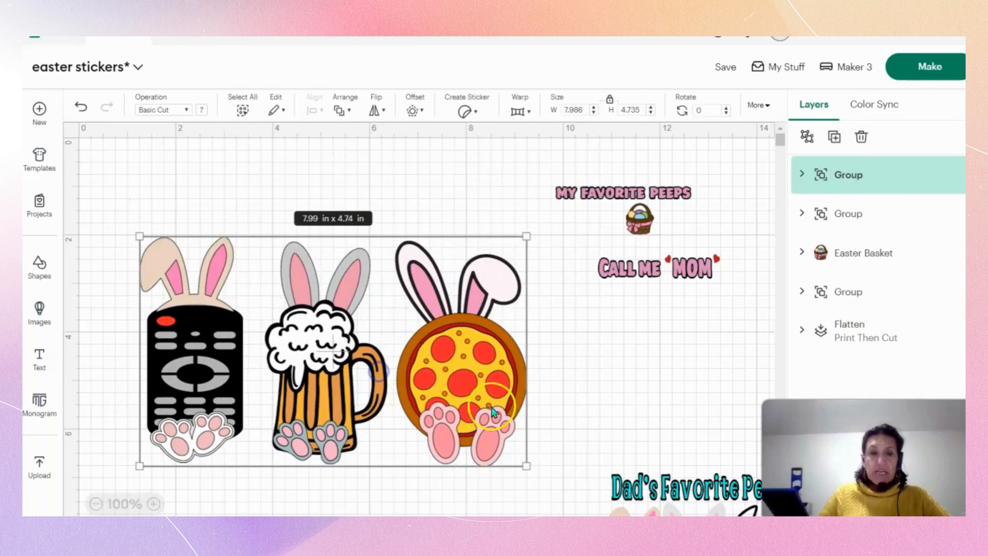
# Bring the "Dad's Favorite Peeps" reference design to a clear canvas area away from the characters and stretch its height and width slightly.
pyautogui.moveTo(671, 487); pyautogui.dragTo(307, 212)
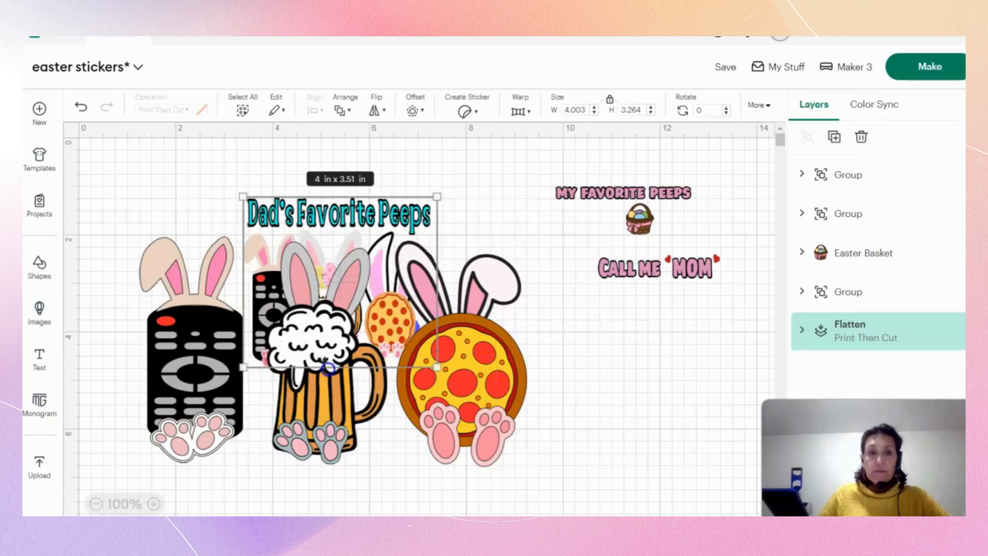
pyautogui.moveTo(295, 379); pyautogui.dragTo(656, 493)
pyautogui.click(321, 308)
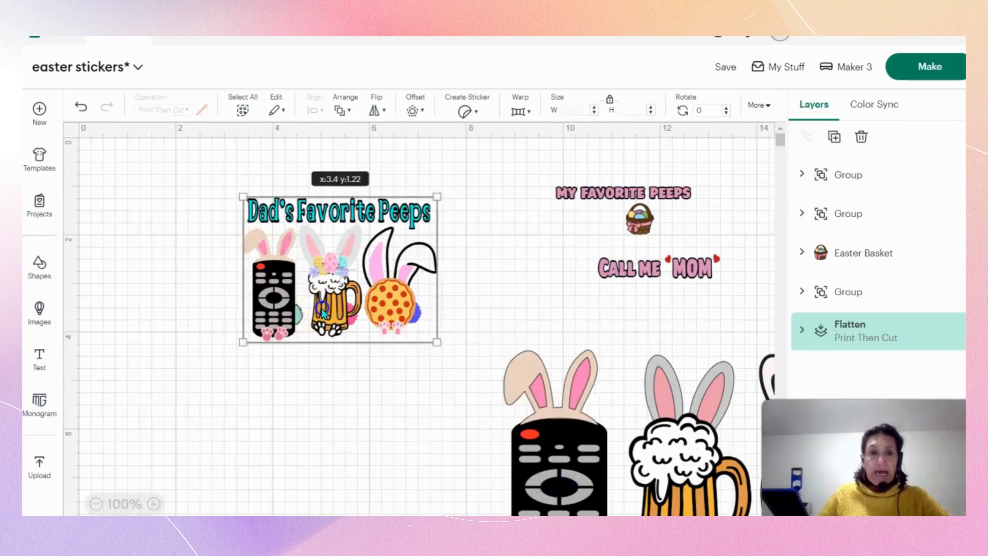
pyautogui.moveTo(321, 308); pyautogui.dragTo(240, 281)
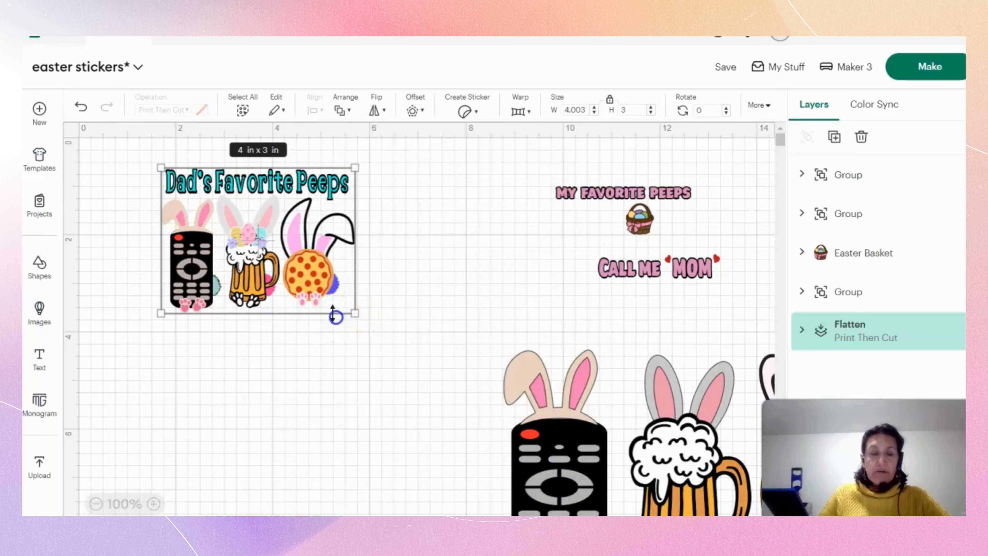
pyautogui.moveTo(333, 315); pyautogui.dragTo(333, 323)
pyautogui.moveTo(353, 288); pyautogui.dragTo(360, 288)
# Move the reference design back out of the way and return the grouped characters to the main canvas area.
pyautogui.moveTo(309, 254); pyautogui.dragTo(284, 503)
pyautogui.moveTo(577, 466); pyautogui.dragTo(329, 319)
pyautogui.moveTo(218, 475); pyautogui.dragTo(723, 503)
pyautogui.moveTo(450, 317); pyautogui.dragTo(375, 337)
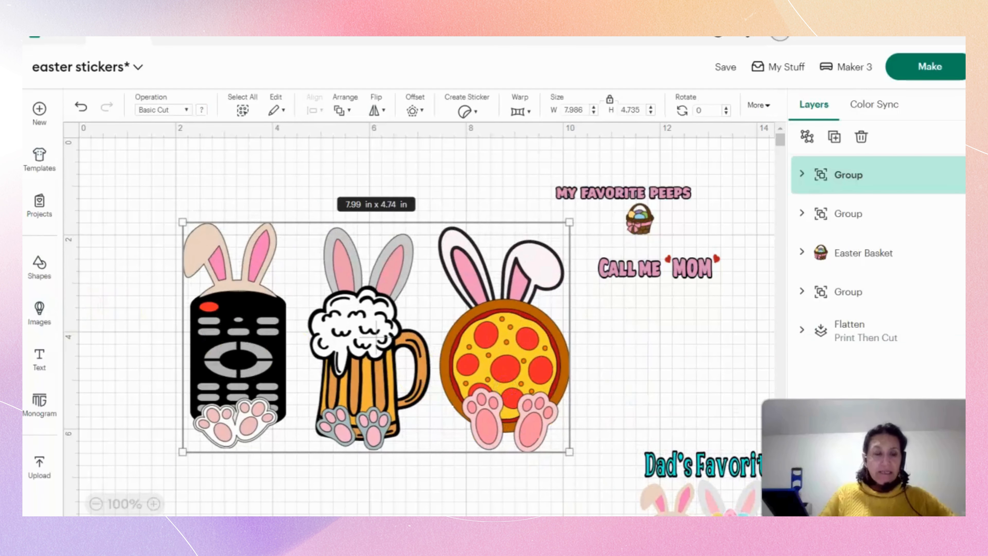
# Shift the grouped characters down to free space above them and insert a new text object.
pyautogui.click(40, 361)
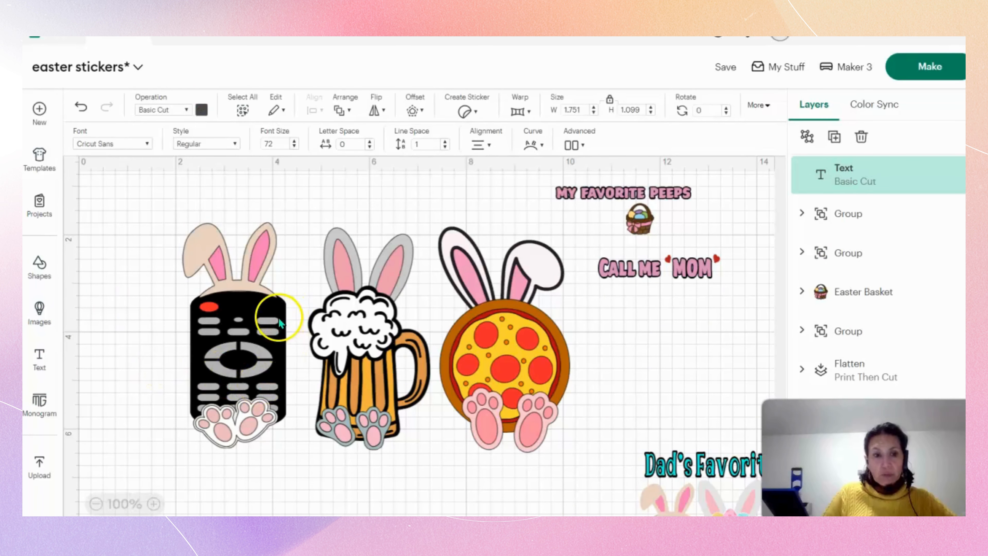
pyautogui.moveTo(238, 287); pyautogui.dragTo(242, 404)
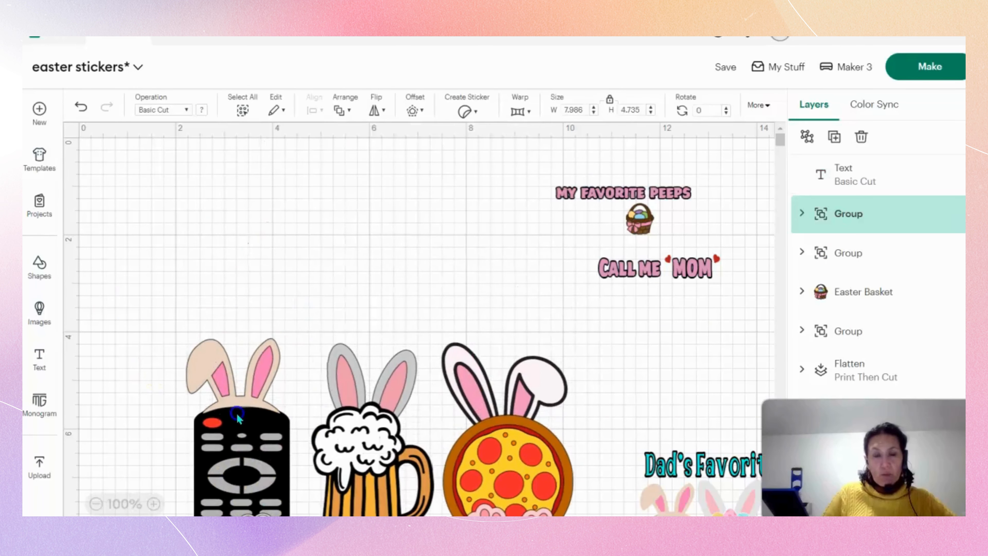
pyautogui.click(41, 358)
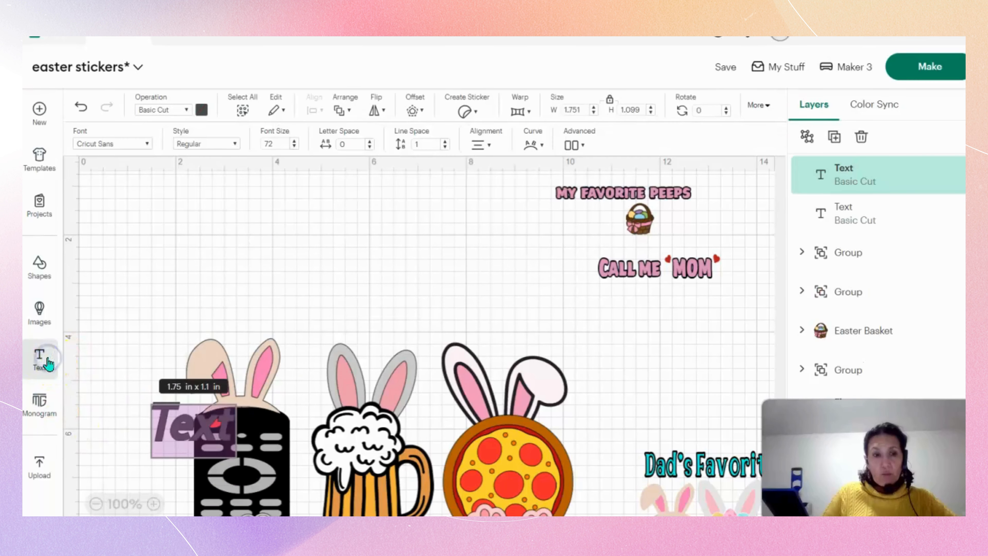
# Replace the new text object's placeholder with "Dad's Favorite Peeps".
pyautogui.click(223, 423)
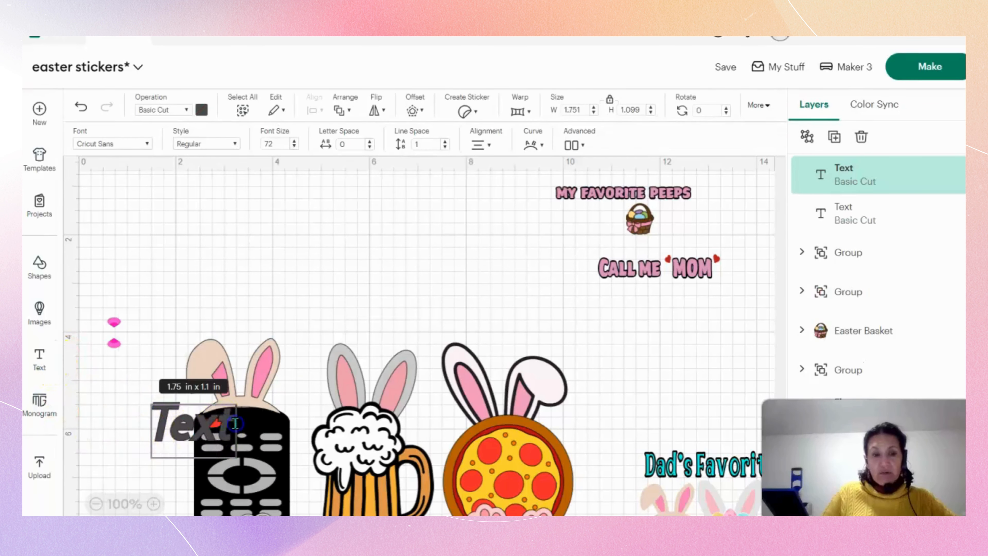
pyautogui.press('BackSpace')
pyautogui.press('BackSpace')
pyautogui.press('BackSpace')
pyautogui.press('BackSpace')
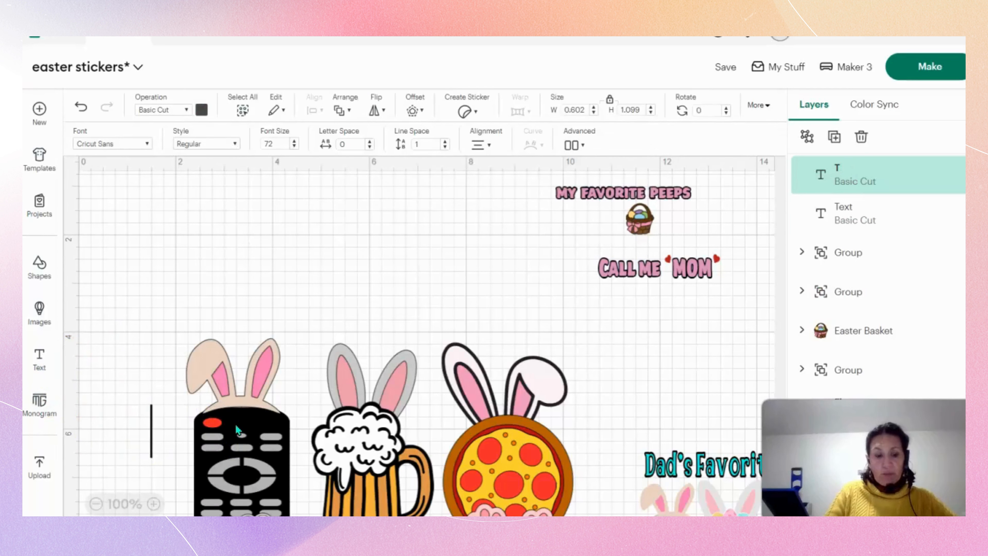
pyautogui.write("Dad's")
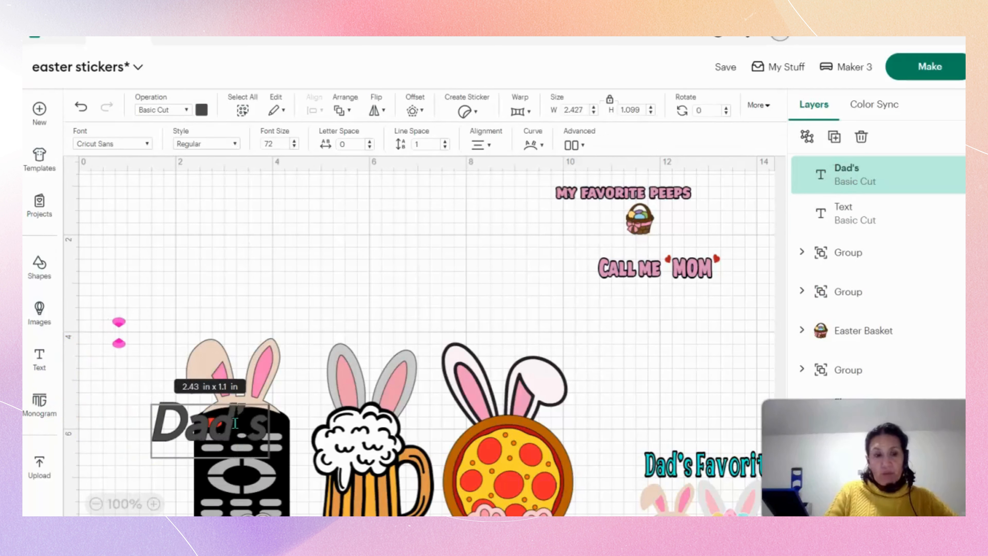
pyautogui.write(' Fav')
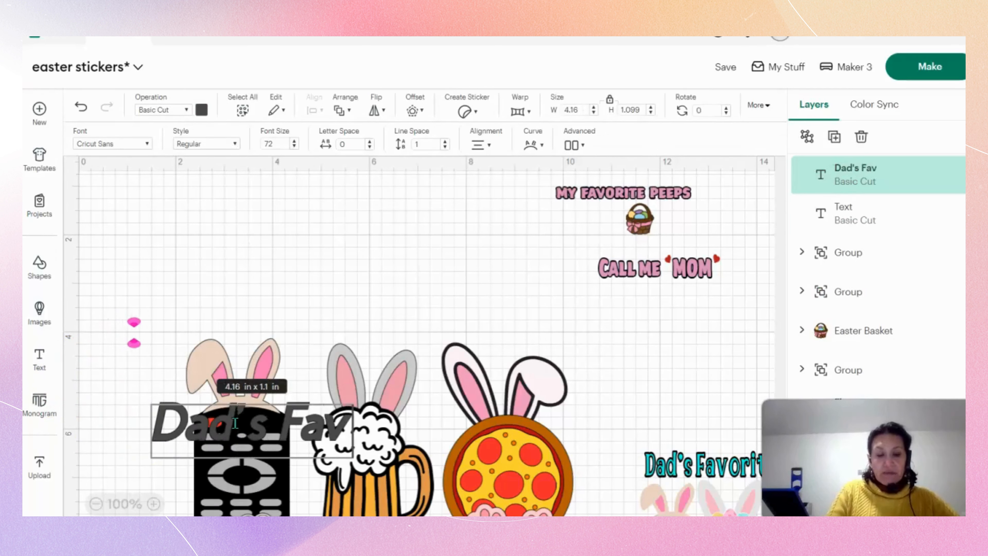
pyautogui.write('orite Peeps')
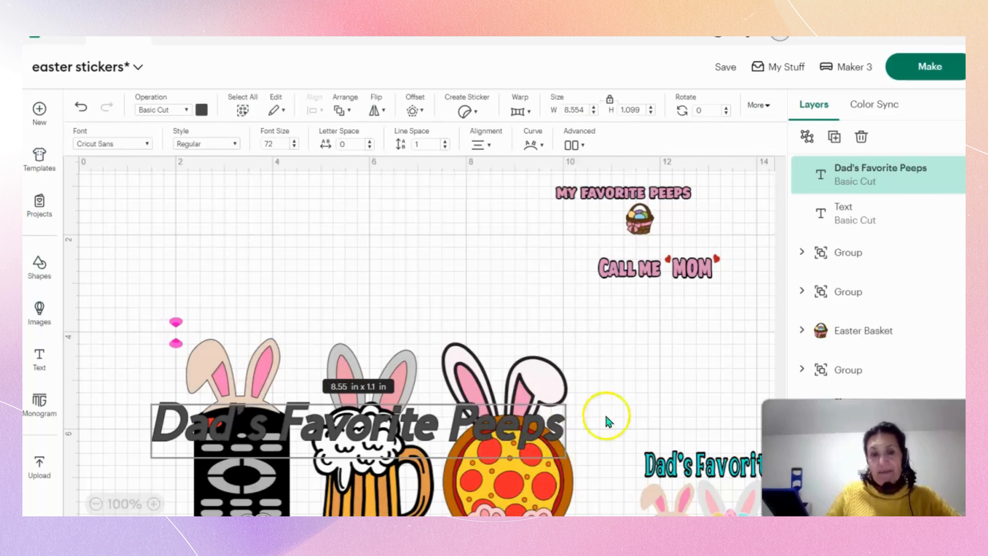
pyautogui.click(619, 397)
# Move the title into the space above the characters and shift the Easter basket and "Call me Mom" design farther away from it.
pyautogui.moveTo(487, 428); pyautogui.dragTo(512, 292)
pyautogui.moveTo(644, 240); pyautogui.dragTo(714, 238)
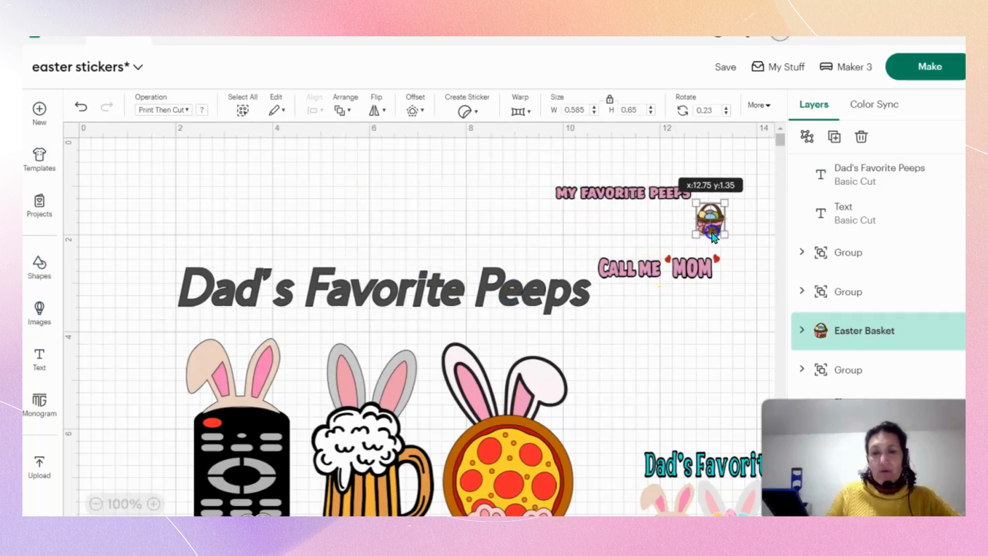
pyautogui.moveTo(678, 268); pyautogui.dragTo(748, 268)
# Set the "Dad's Favorite Peeps" title's font to BFC Foxy.
pyautogui.click(228, 272)
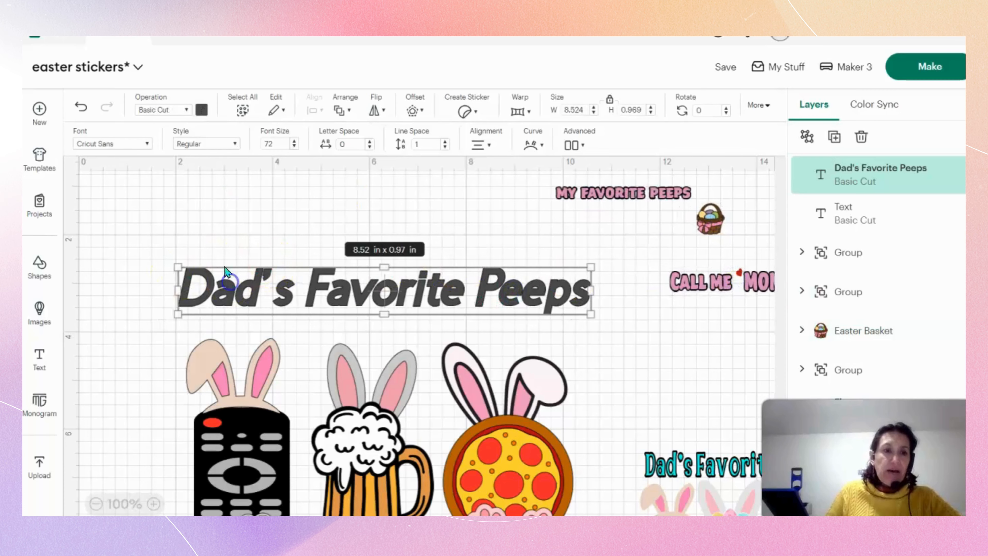
pyautogui.click(129, 142)
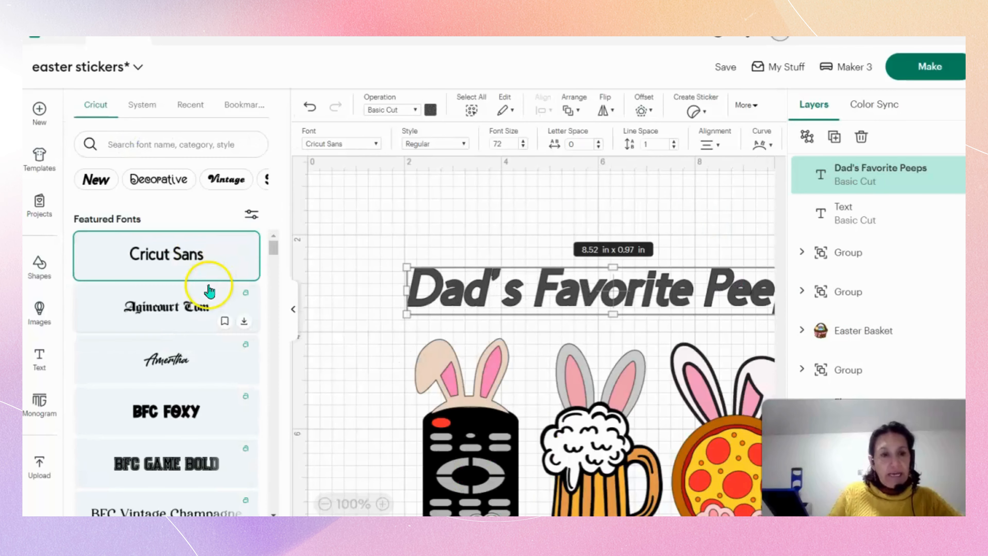
pyautogui.scroll(-2, 205, 348)
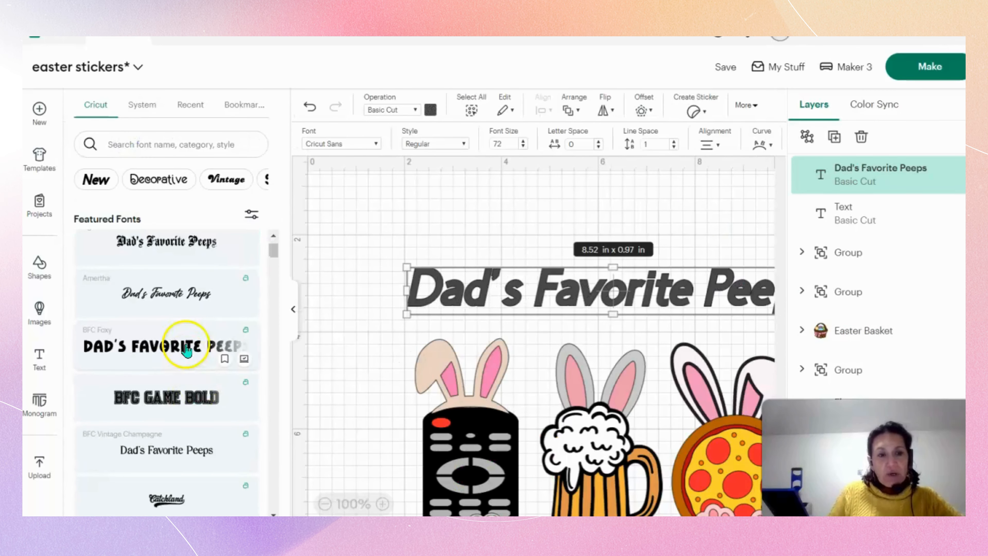
pyautogui.click(186, 349)
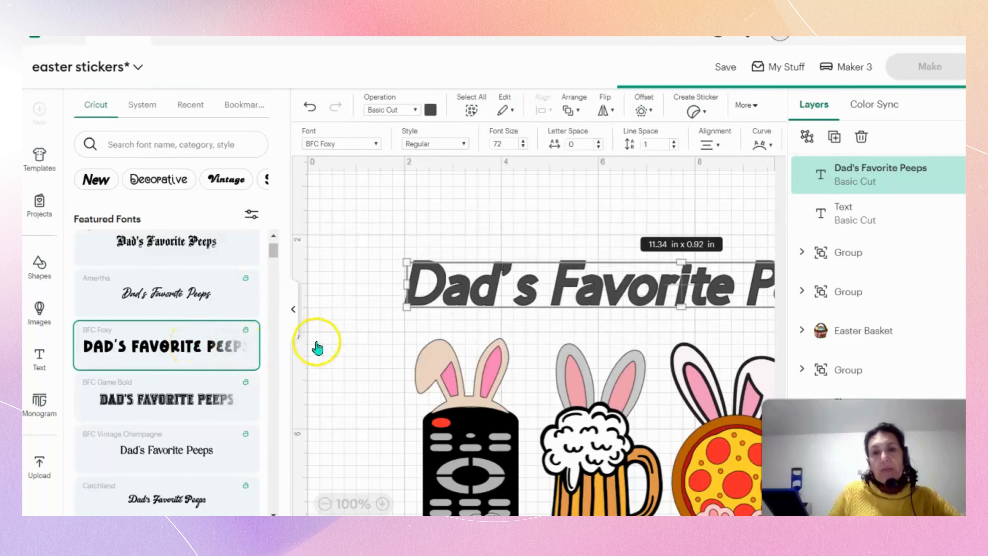
pyautogui.click(295, 317)
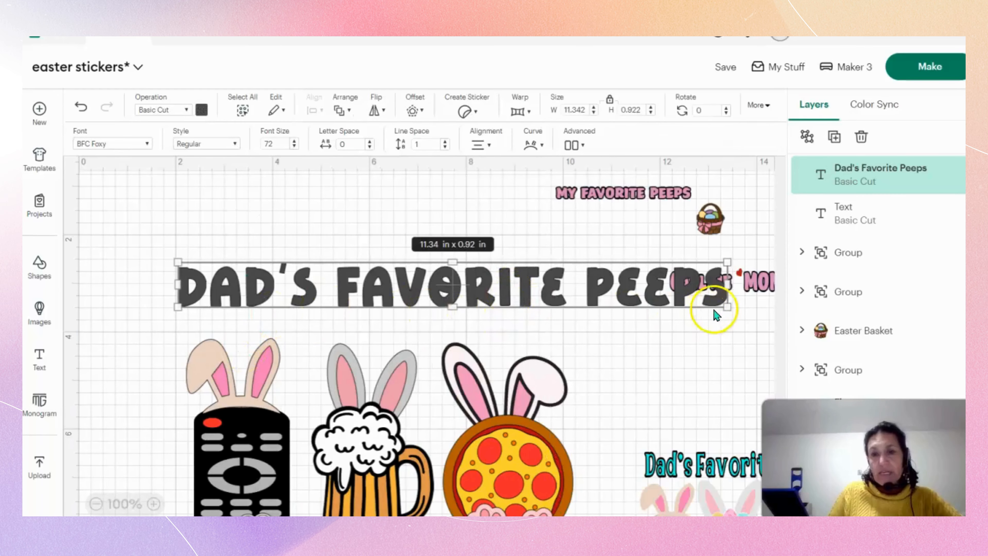
# Shrink the title to about 8.69 in wide and position it just above the three bunny characters.
pyautogui.moveTo(727, 306); pyautogui.dragTo(599, 297)
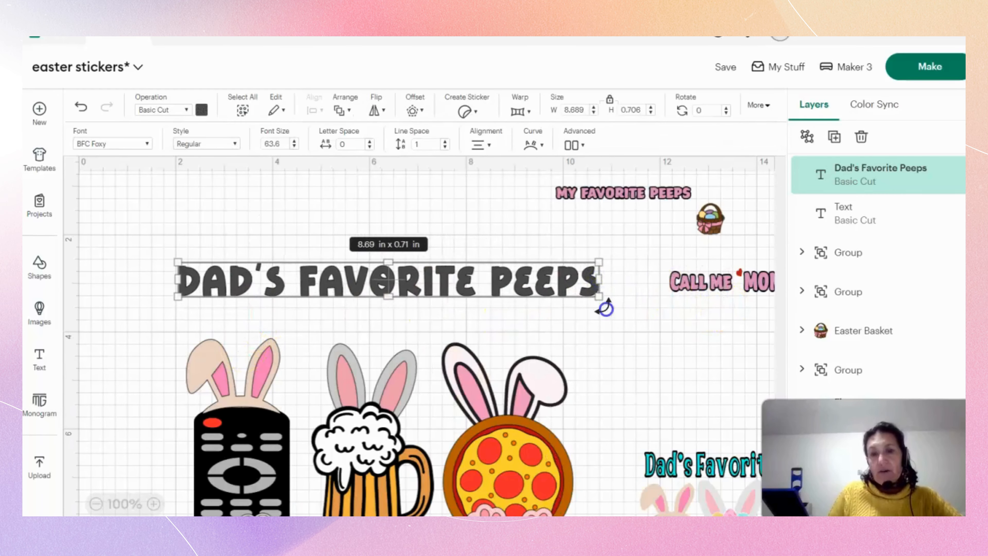
pyautogui.moveTo(524, 281); pyautogui.dragTo(519, 294)
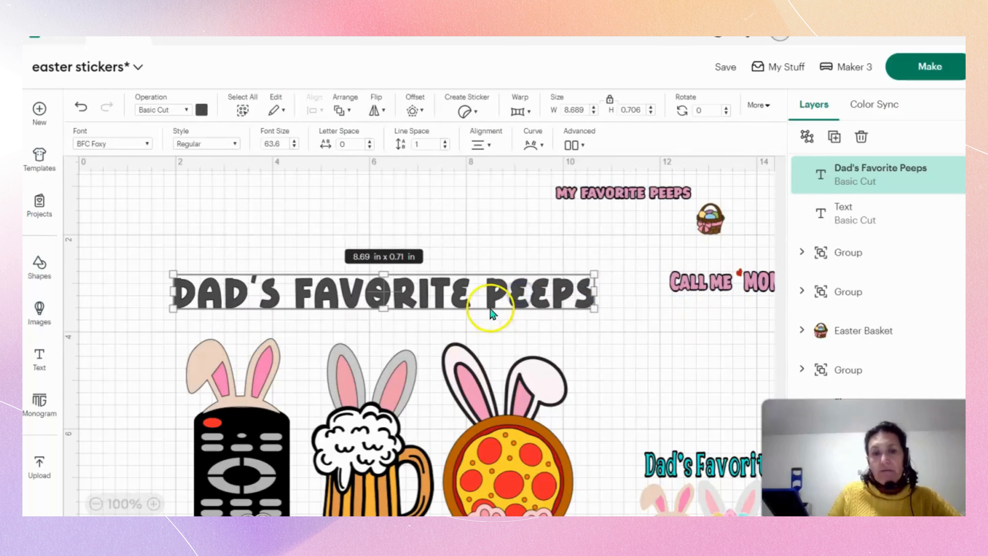
pyautogui.moveTo(383, 273); pyautogui.dragTo(386, 252)
pyautogui.moveTo(592, 299); pyautogui.dragTo(617, 299)
pyautogui.click(611, 341)
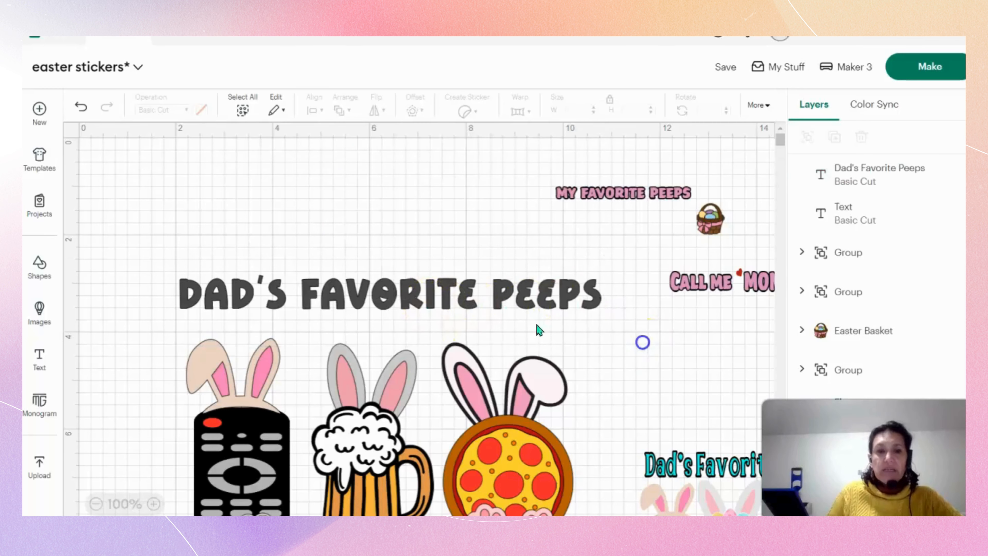
pyautogui.doubleClick(426, 298)
pyautogui.click(657, 329)
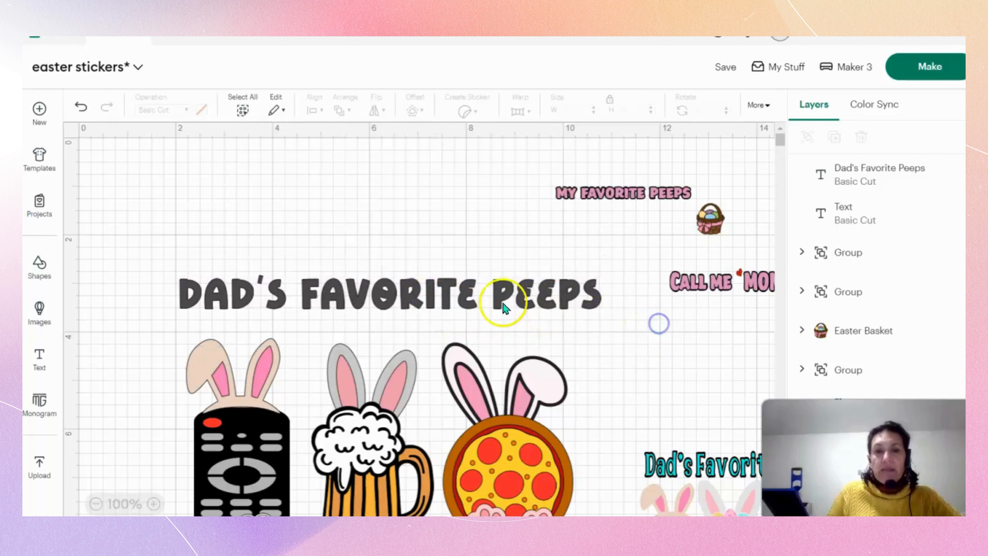
pyautogui.moveTo(502, 304); pyautogui.dragTo(500, 300)
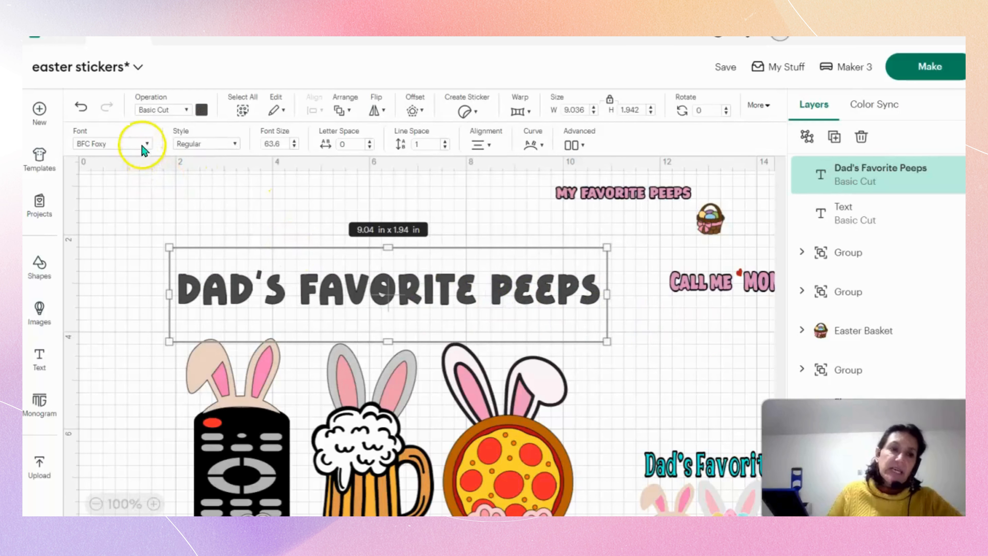
# Browse the Cricut fonts for an alternative bold lettering for the title, comparing the previews from the featured fonts through to Battle Cry.
pyautogui.click(126, 144)
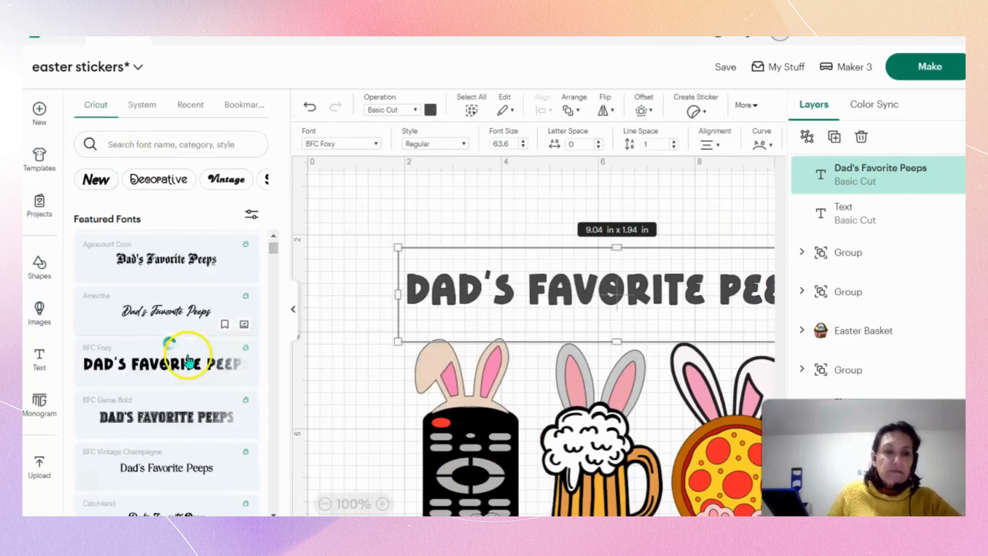
pyautogui.scroll(-5, 195, 353)
pyautogui.scroll(-10, 191, 360)
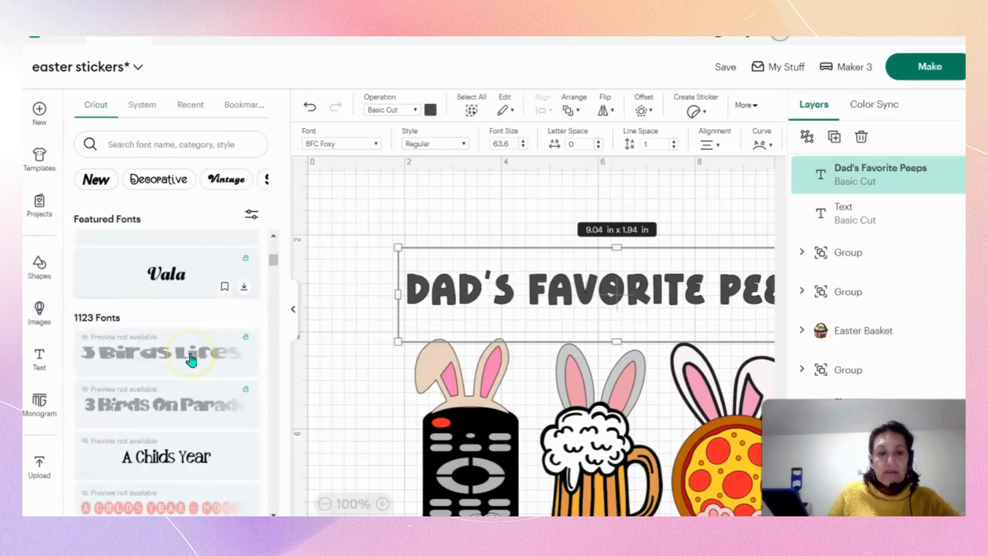
pyautogui.scroll(-8, 192, 359)
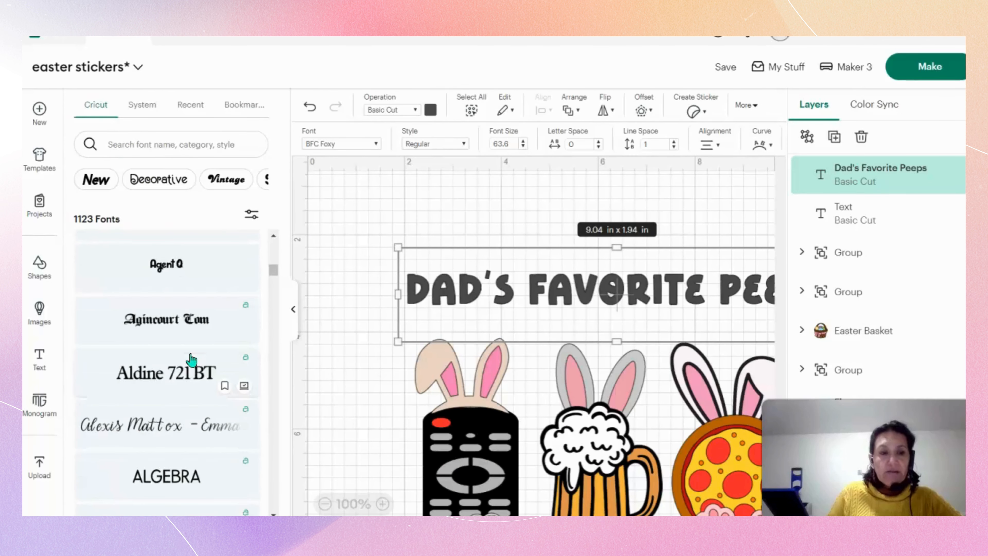
pyautogui.scroll(-8, 192, 360)
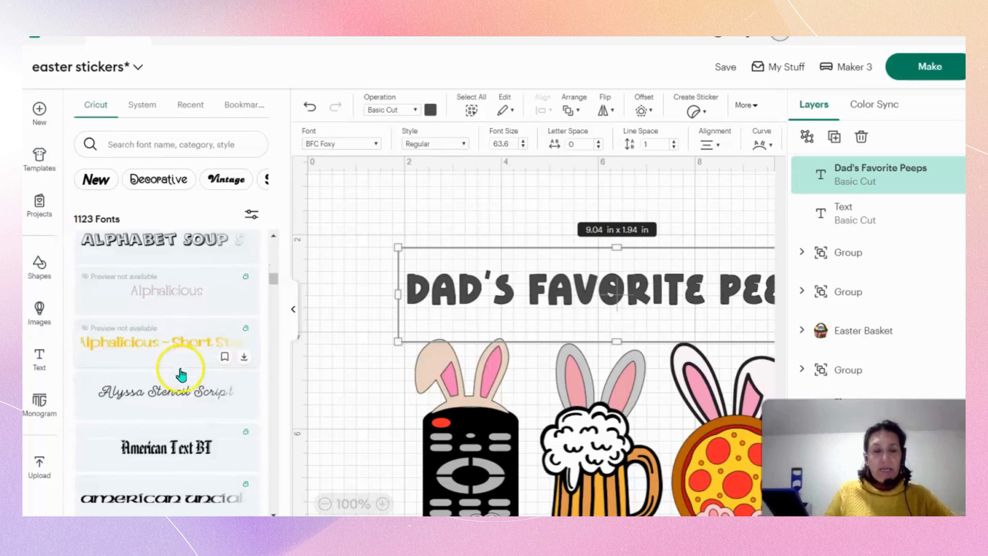
pyautogui.scroll(-8, 215, 421)
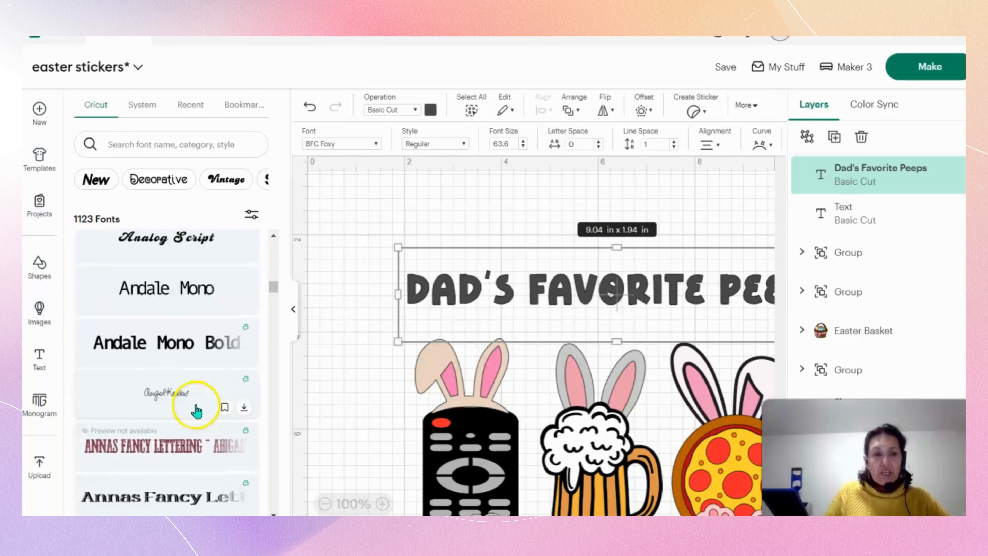
pyautogui.scroll(-3, 197, 412)
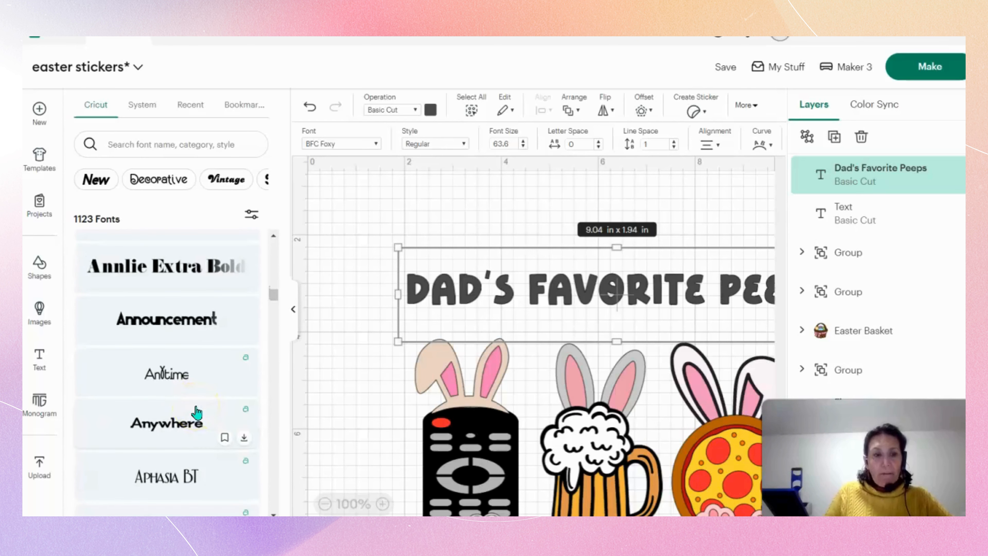
pyautogui.scroll(-3, 181, 358)
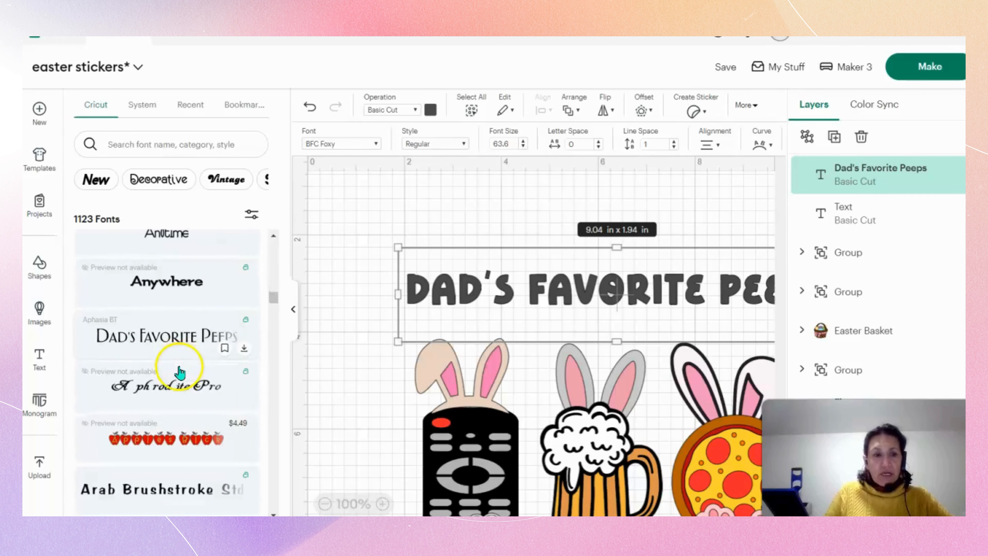
pyautogui.scroll(10, 180, 371)
pyautogui.scroll(6, 180, 372)
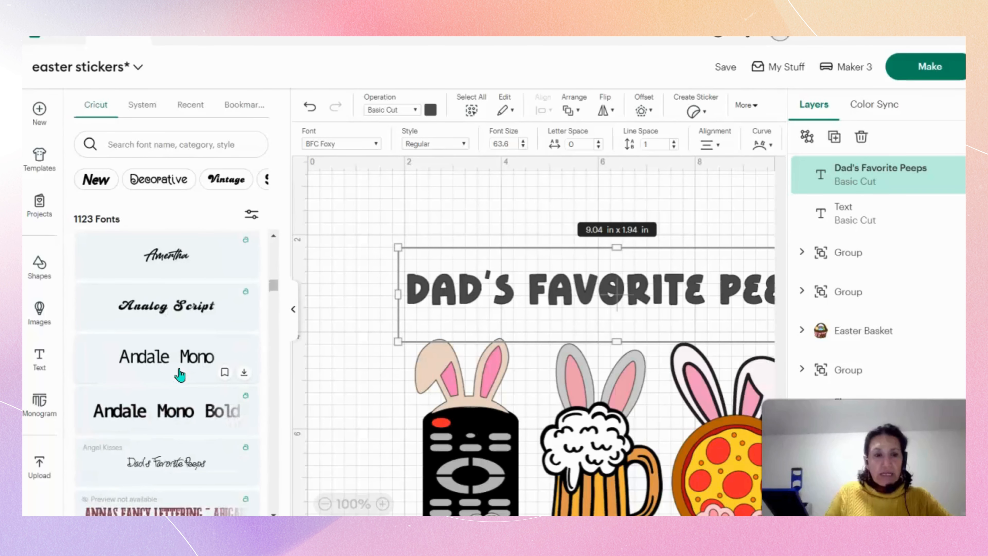
pyautogui.click(180, 379)
pyautogui.scroll(5, 180, 380)
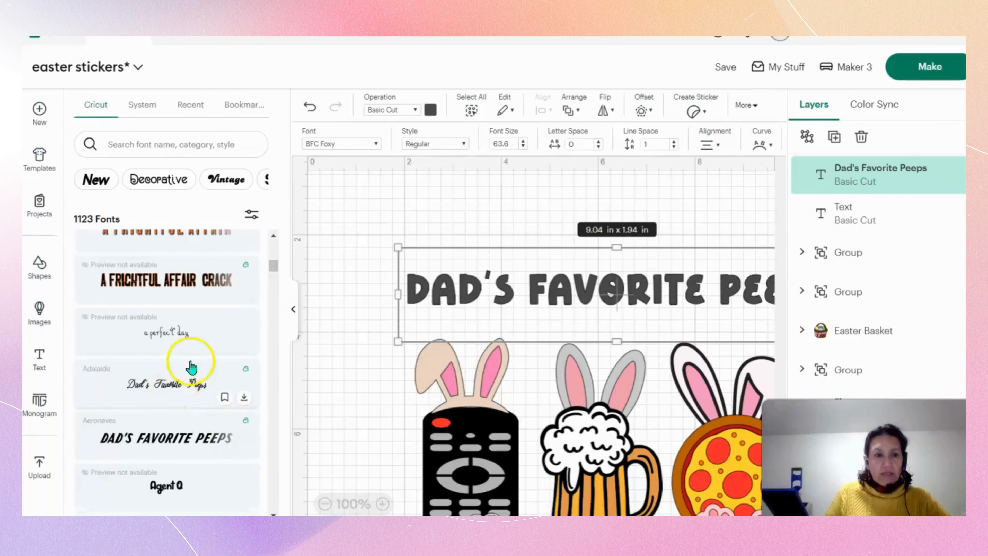
pyautogui.scroll(2, 256, 307)
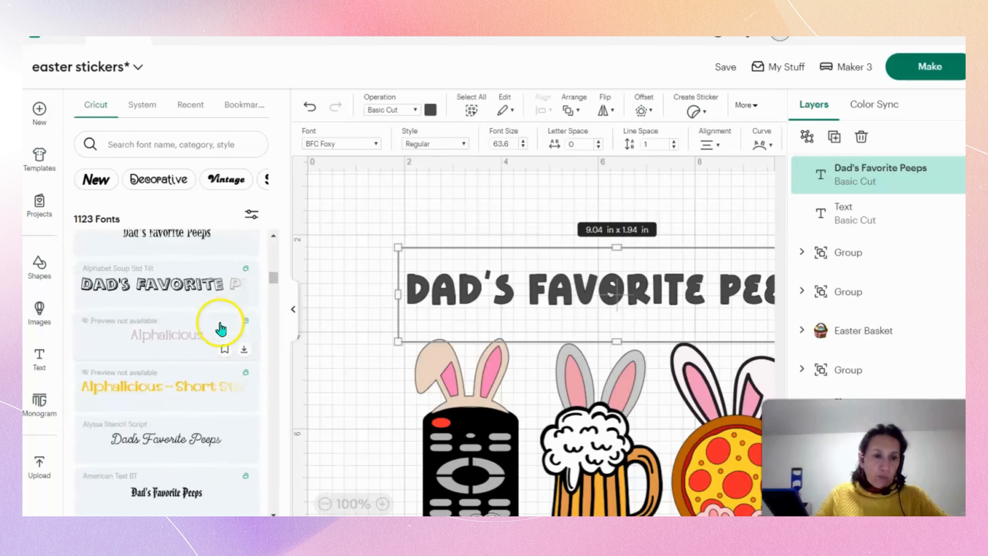
pyautogui.scroll(-3, 222, 329)
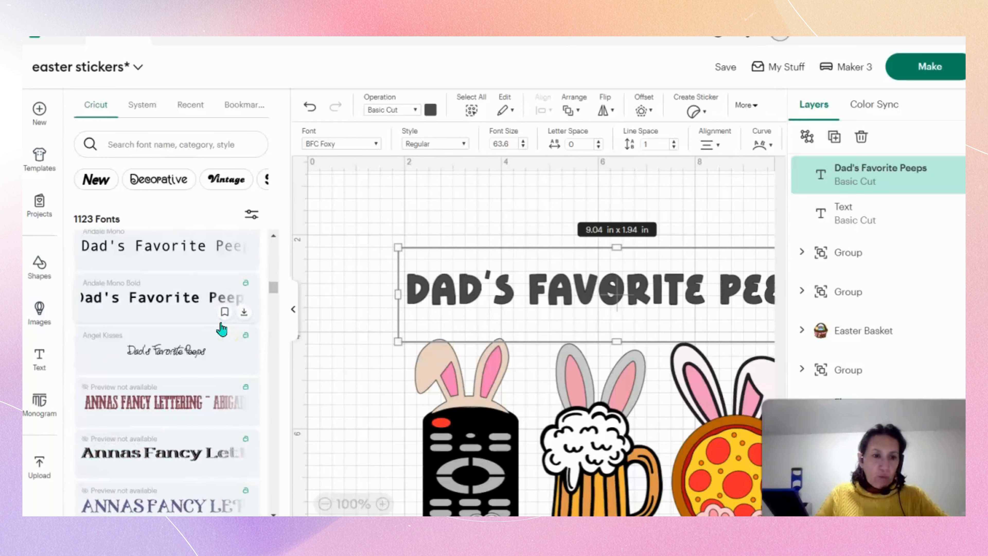
pyautogui.scroll(-8, 222, 329)
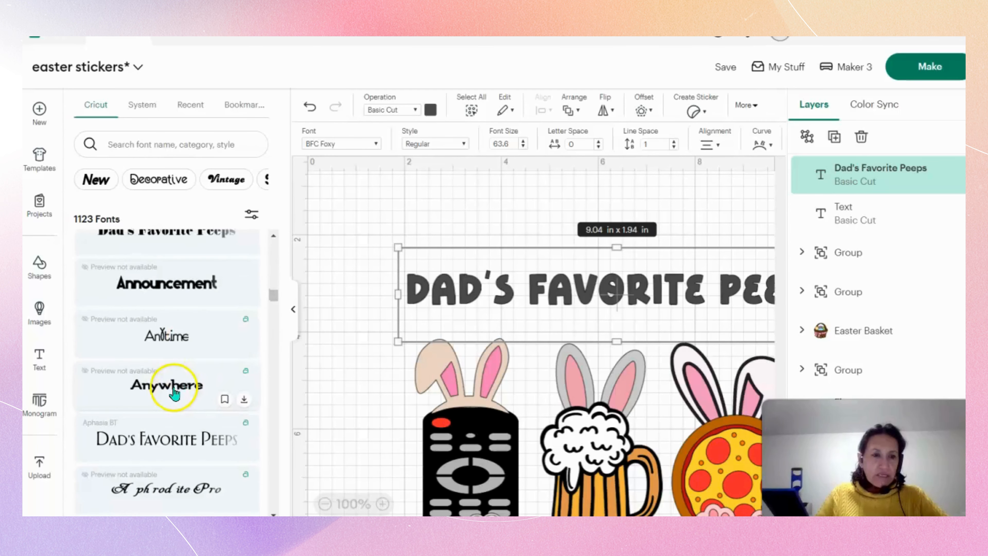
pyautogui.scroll(2, 179, 373)
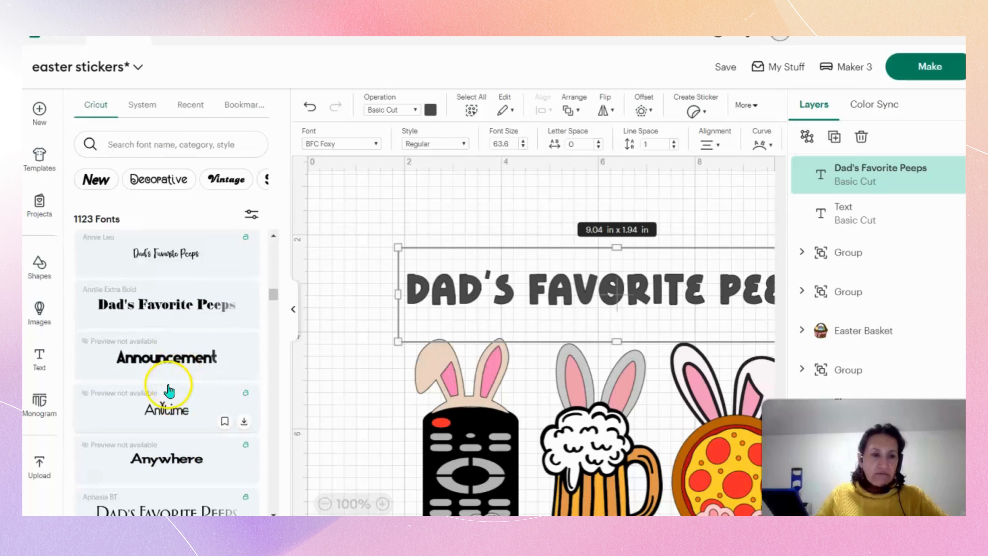
pyautogui.scroll(-10, 169, 390)
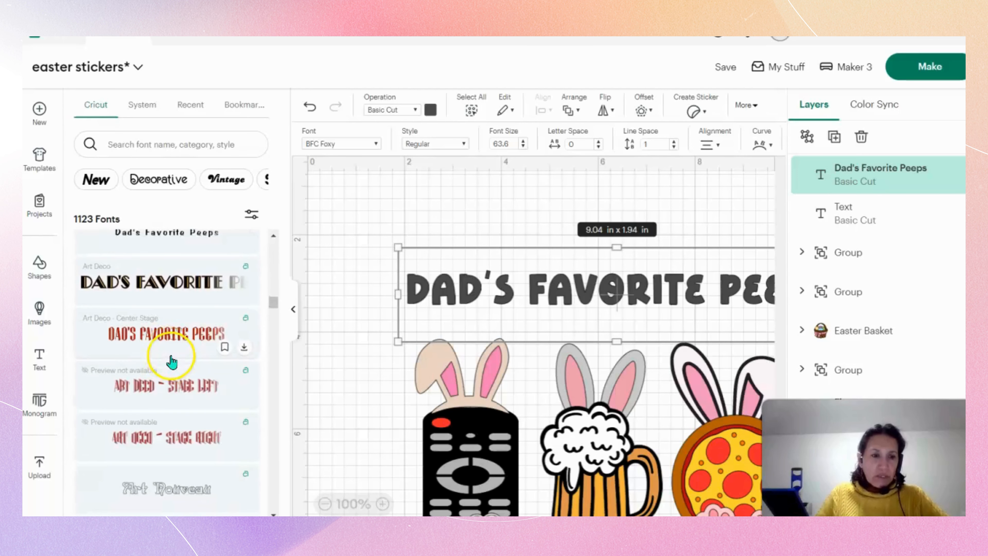
pyautogui.scroll(-1, 172, 363)
pyautogui.scroll(-5, 167, 401)
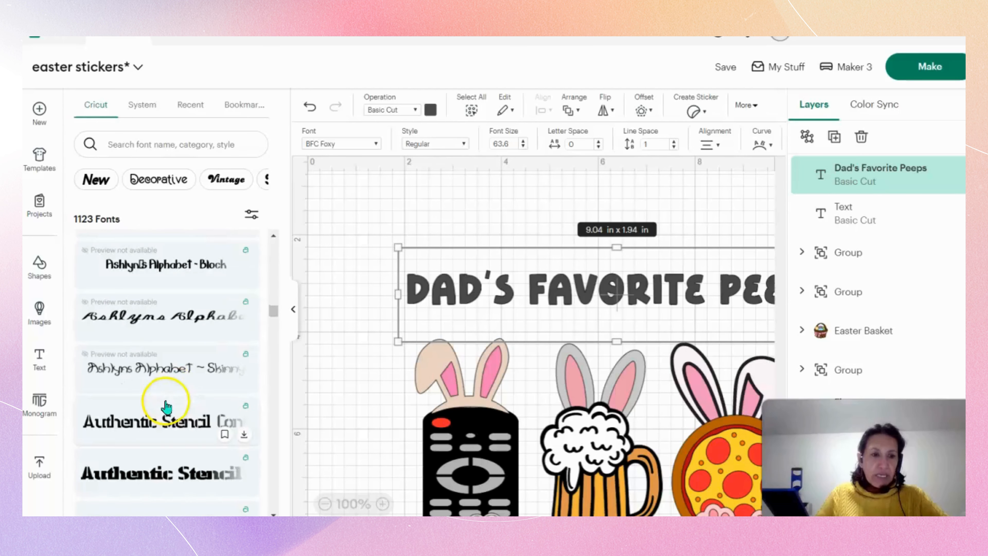
pyautogui.scroll(-4, 171, 390)
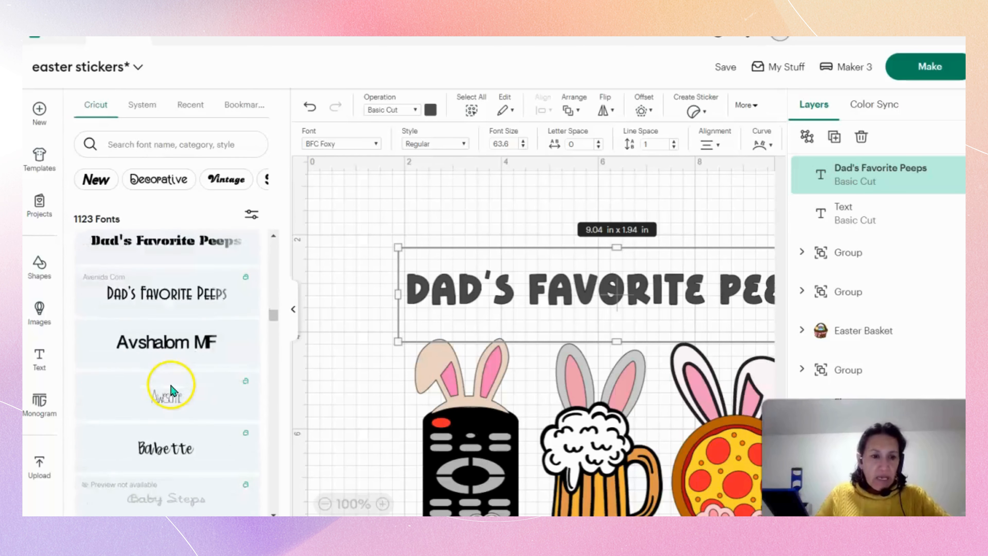
pyautogui.scroll(-7, 177, 388)
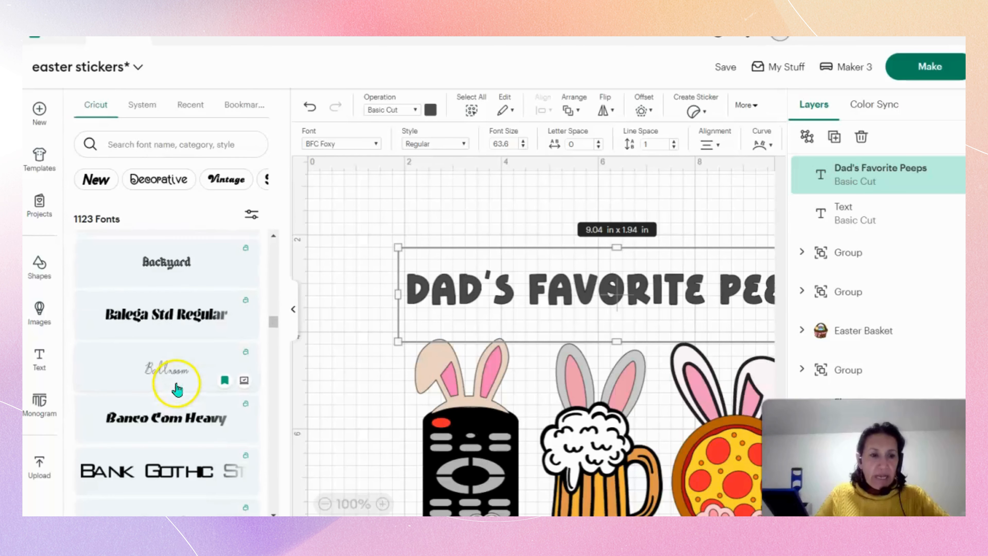
pyautogui.scroll(-7, 189, 373)
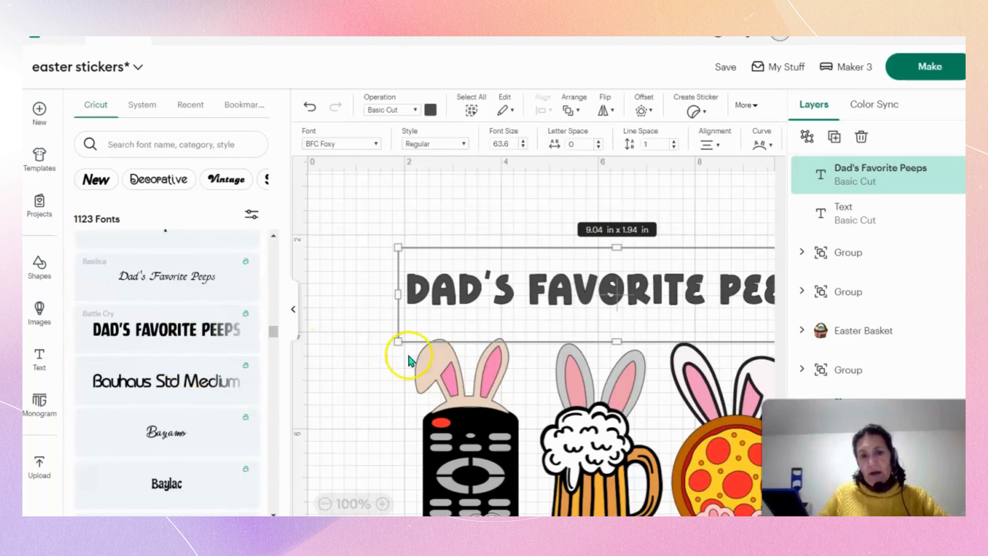
pyautogui.moveTo(258, 345)
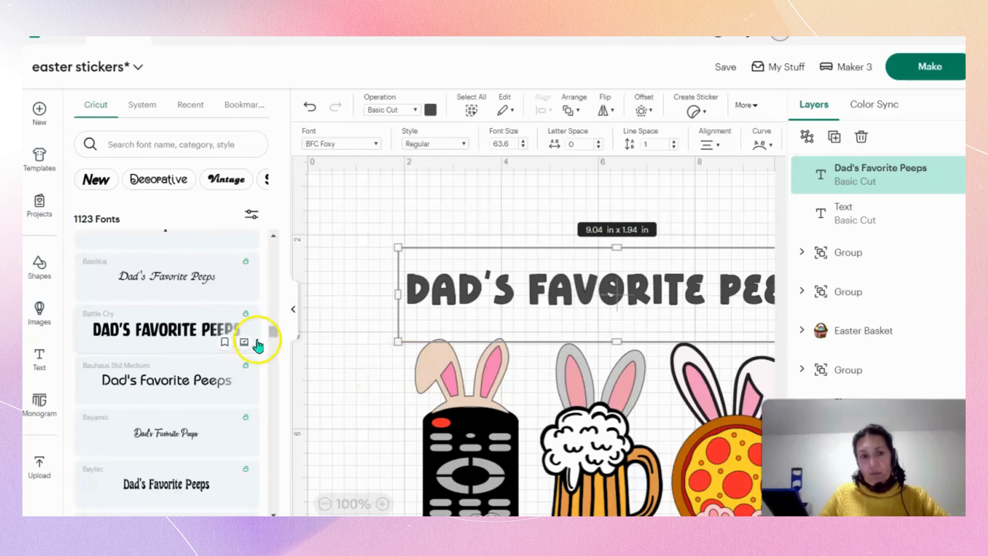
# Set the "Dad's Favorite Peeps" title's font to Battle Cry.
pyautogui.click(181, 331)
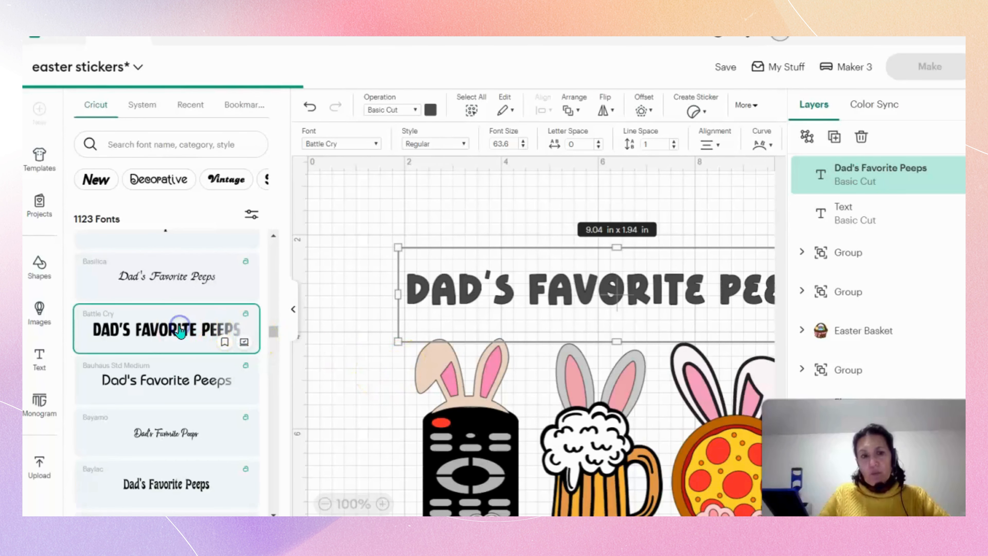
pyautogui.click(295, 306)
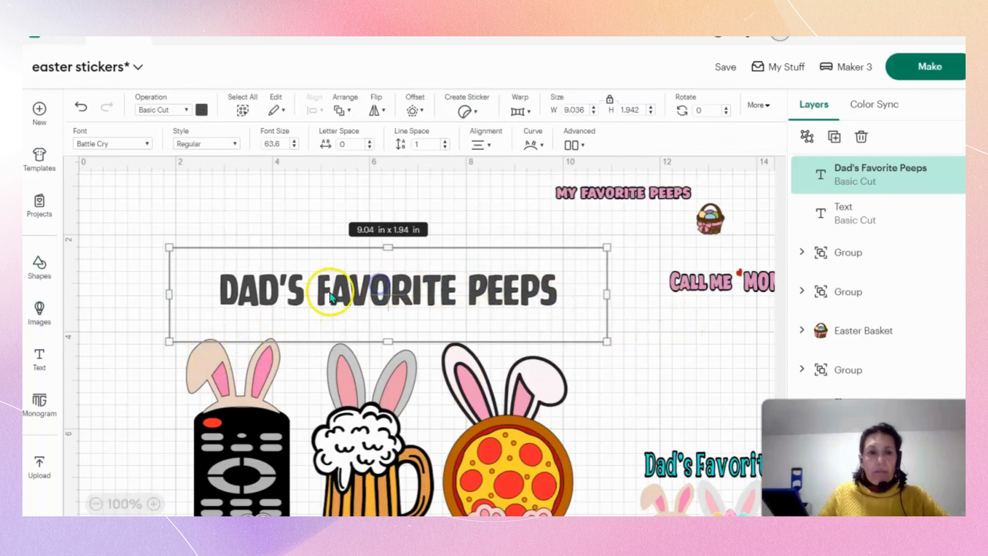
pyautogui.click(199, 276)
pyautogui.moveTo(205, 277); pyautogui.dragTo(603, 324)
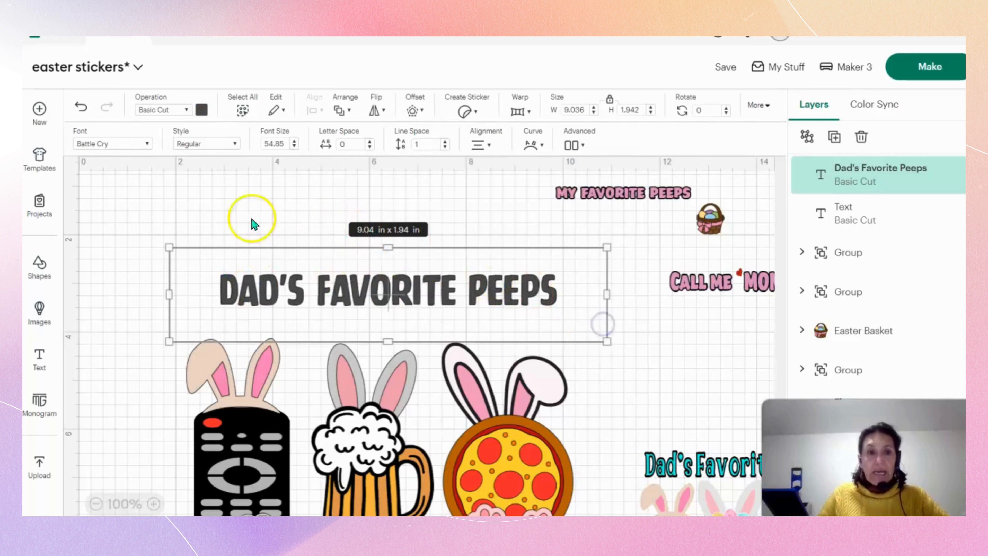
# Enlarge the title's font size to 70.85 and resize it to about 9.26 in wide so it fits on one line.
pyautogui.click(294, 142)
pyautogui.click(294, 142)
pyautogui.click(294, 142)
pyautogui.click(294, 142)
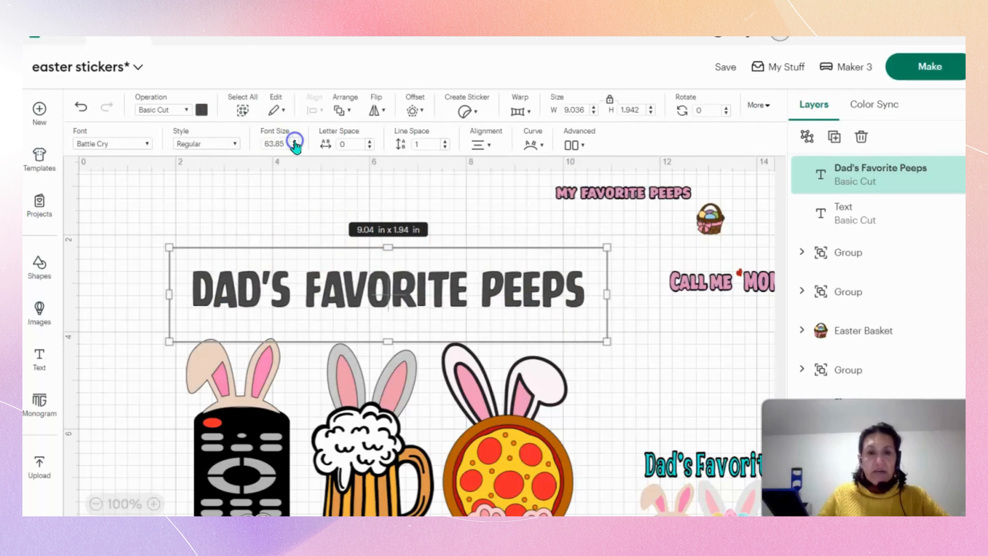
pyautogui.click(294, 142)
pyautogui.click(295, 142)
pyautogui.click(295, 142)
pyautogui.click(294, 142)
pyautogui.click(294, 142)
pyautogui.click(295, 141)
pyautogui.click(295, 142)
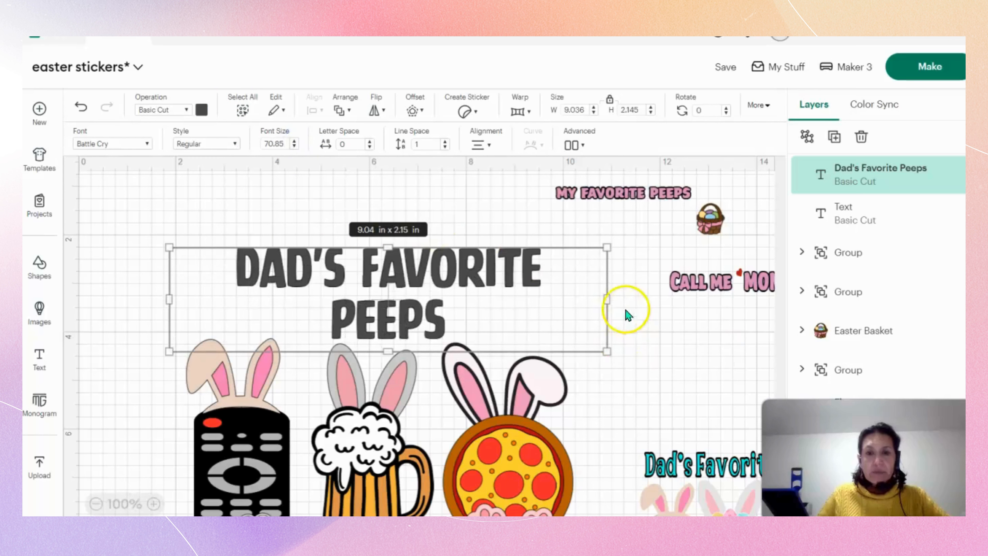
pyautogui.moveTo(609, 297); pyautogui.dragTo(571, 295)
pyautogui.click(683, 349)
# Recolor the "Dad's Favorite Peeps" title lettering black.
pyautogui.click(203, 111)
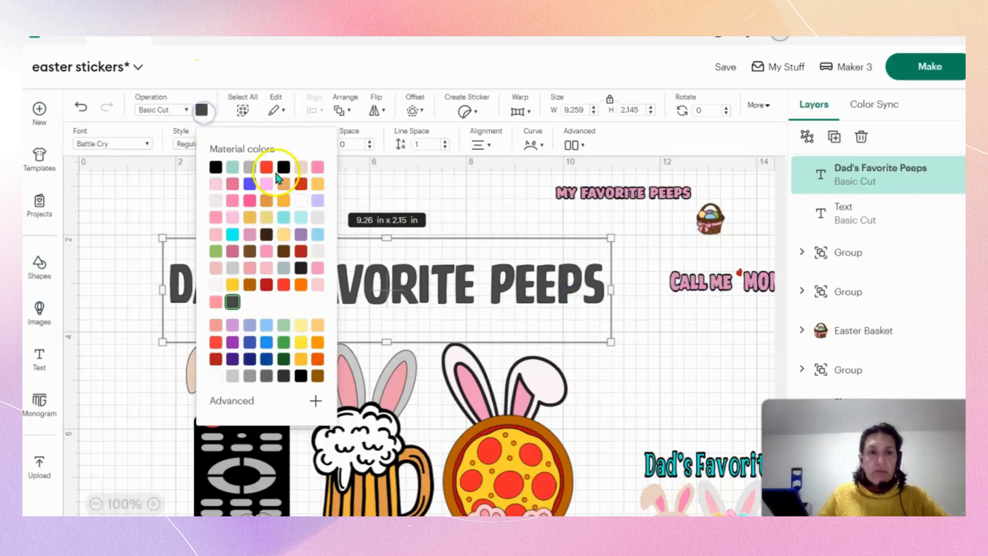
pyautogui.click(284, 167)
pyautogui.click(689, 352)
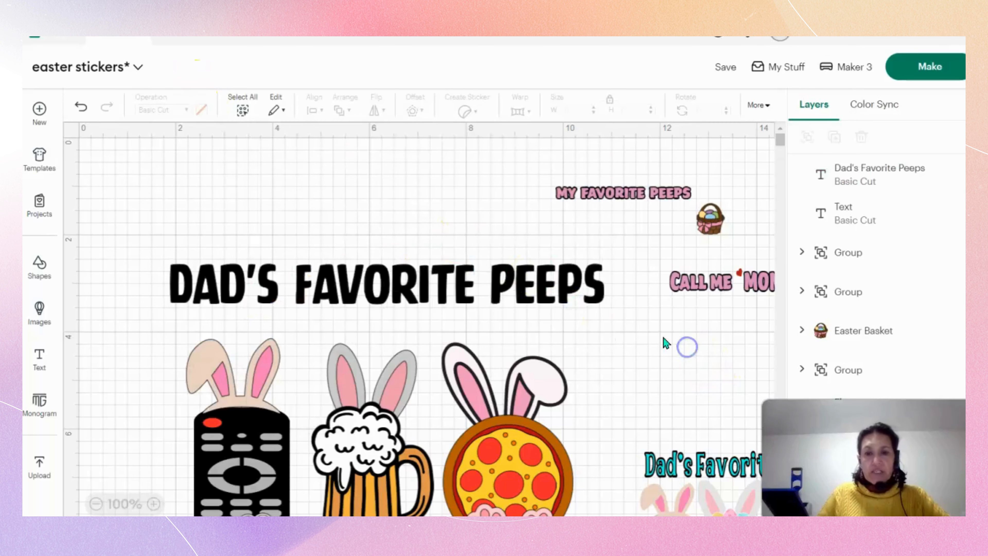
# Nudge the title into place above the three characters and move the smaller turquoise "Dad's Favorite Peeps" design up the canvas.
pyautogui.moveTo(456, 279); pyautogui.dragTo(445, 265)
pyautogui.click(646, 342)
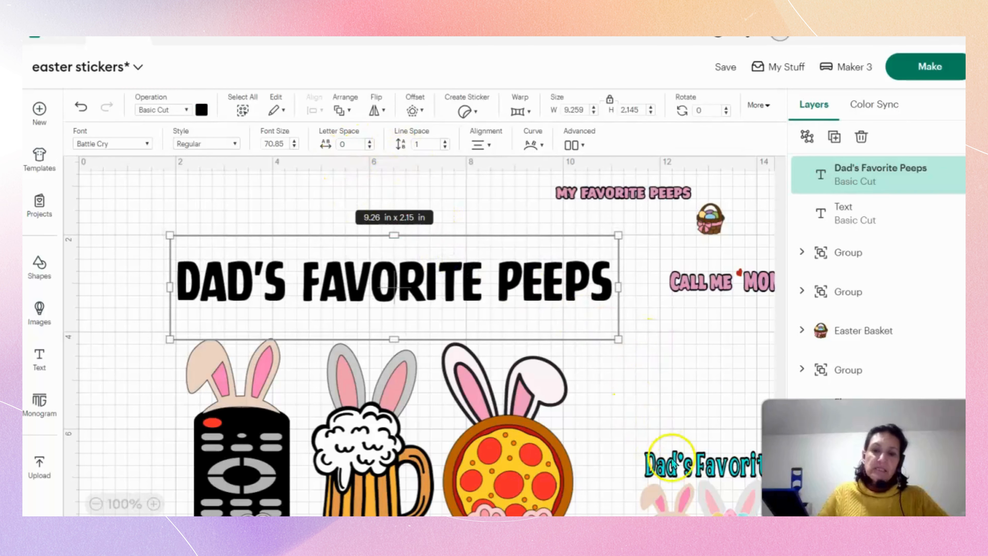
pyautogui.moveTo(677, 467); pyautogui.dragTo(682, 395)
pyautogui.click(544, 298)
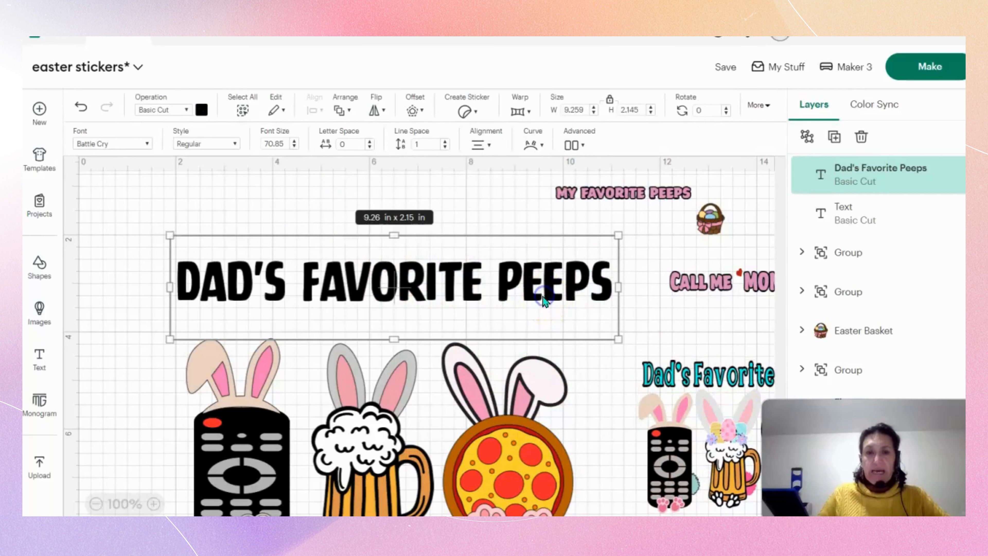
pyautogui.moveTo(540, 299); pyautogui.dragTo(535, 301)
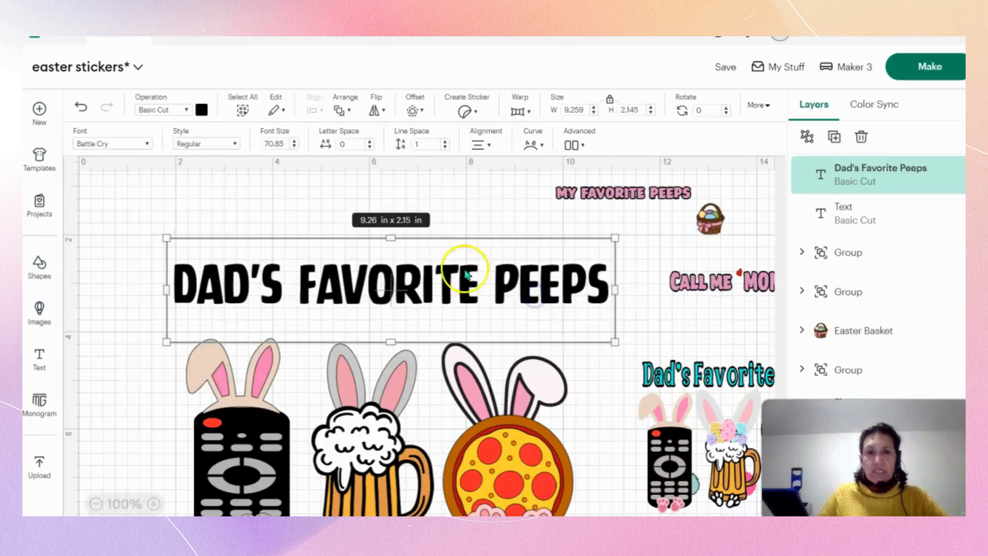
# Add a welded, rounded-corner offset of 0.167 in around the title.
pyautogui.click(413, 111)
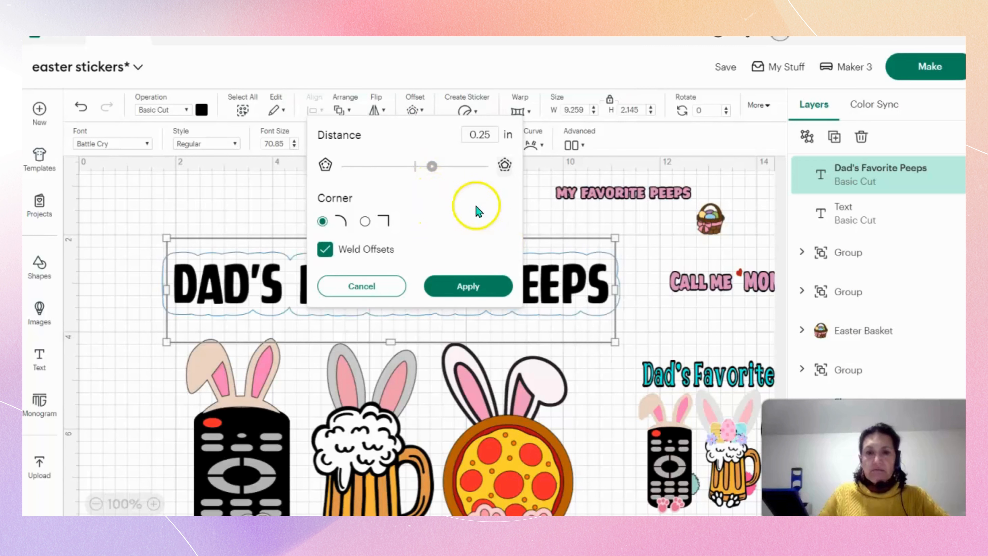
pyautogui.moveTo(430, 170); pyautogui.dragTo(427, 169)
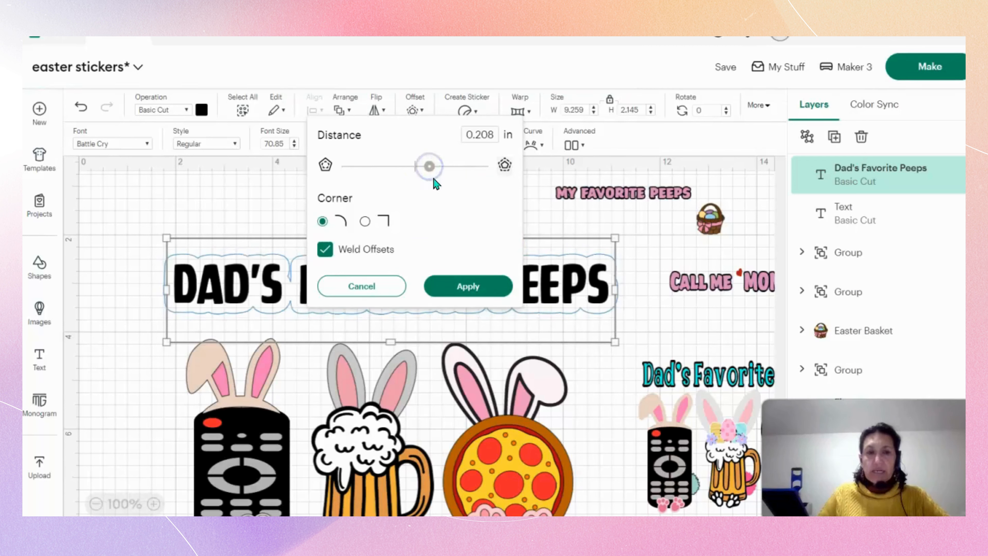
pyautogui.click(430, 168)
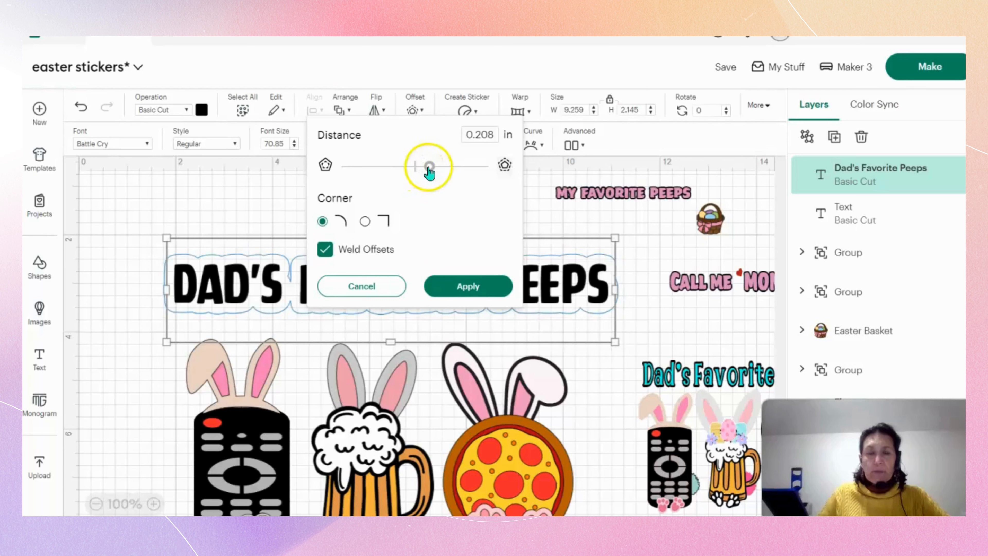
pyautogui.moveTo(427, 168); pyautogui.dragTo(425, 168)
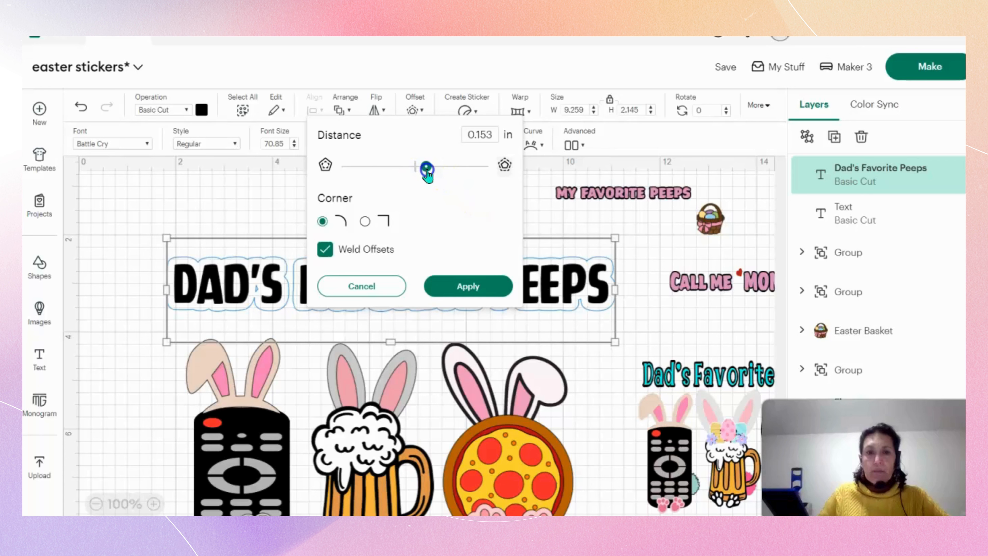
pyautogui.moveTo(427, 173); pyautogui.dragTo(428, 170)
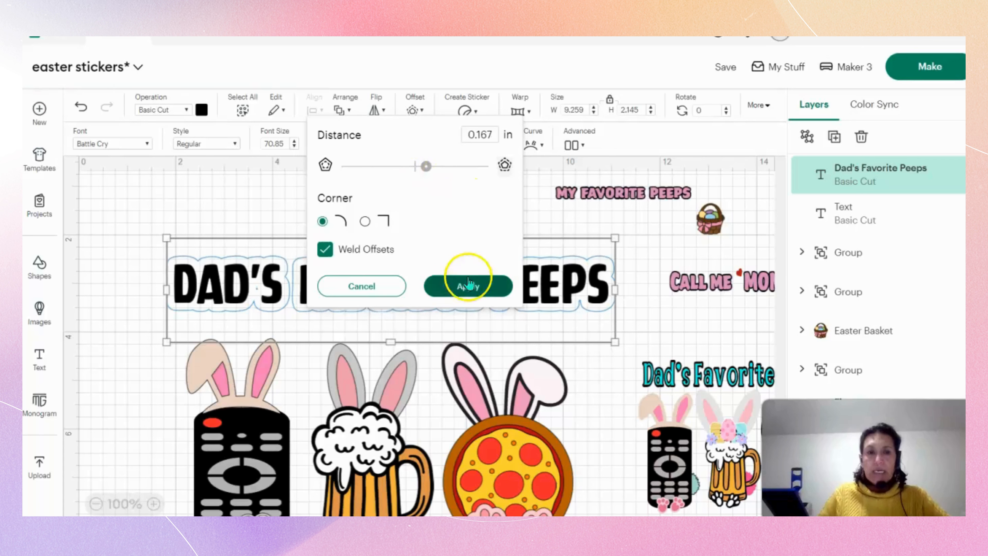
pyautogui.click(469, 285)
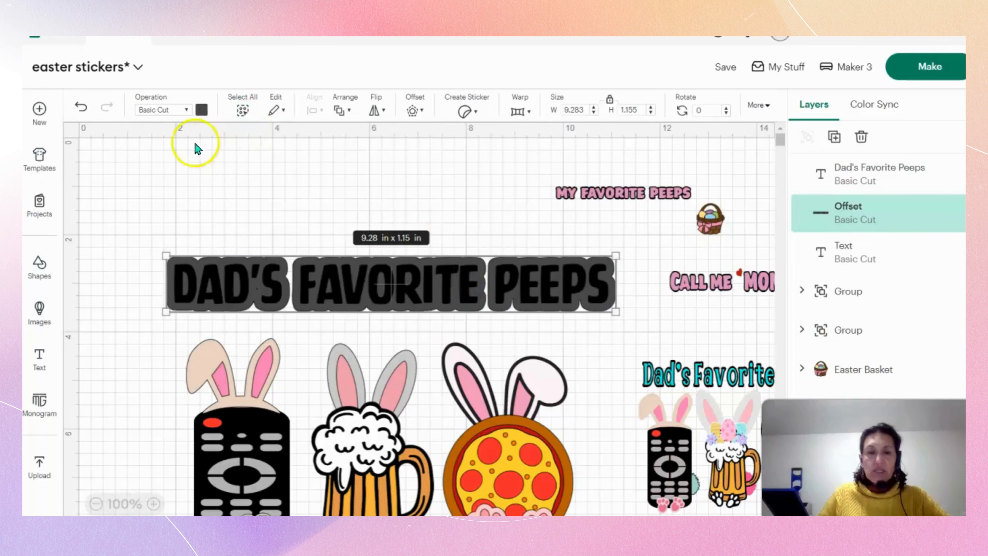
# Try green and blue on the title's offset, and settle on yellow as its color.
pyautogui.click(201, 110)
pyautogui.click(302, 269)
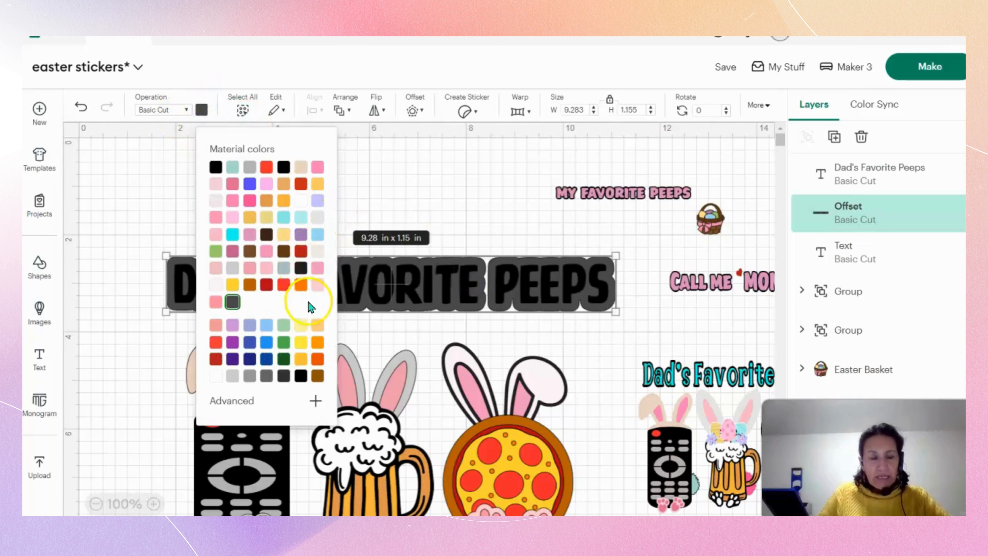
pyautogui.click(283, 326)
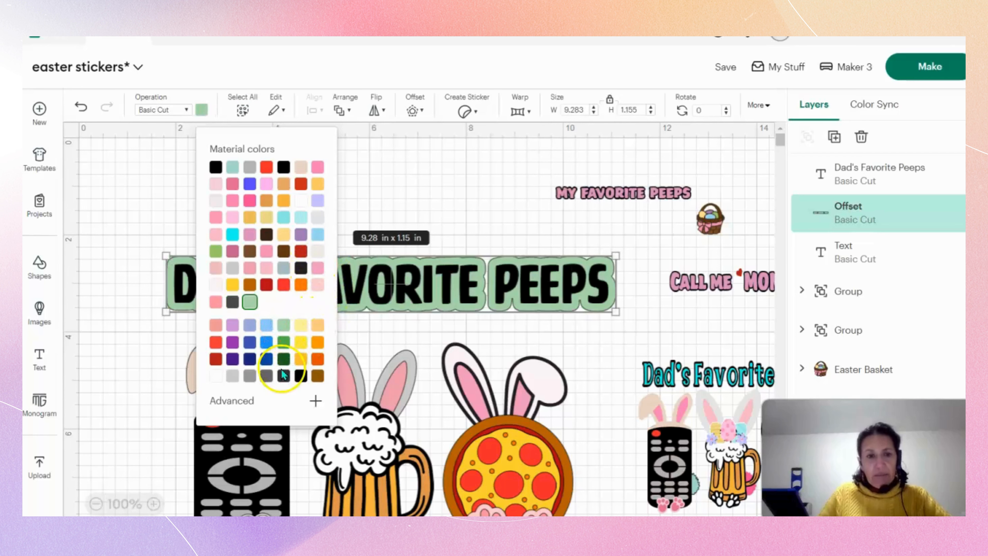
pyautogui.click(267, 359)
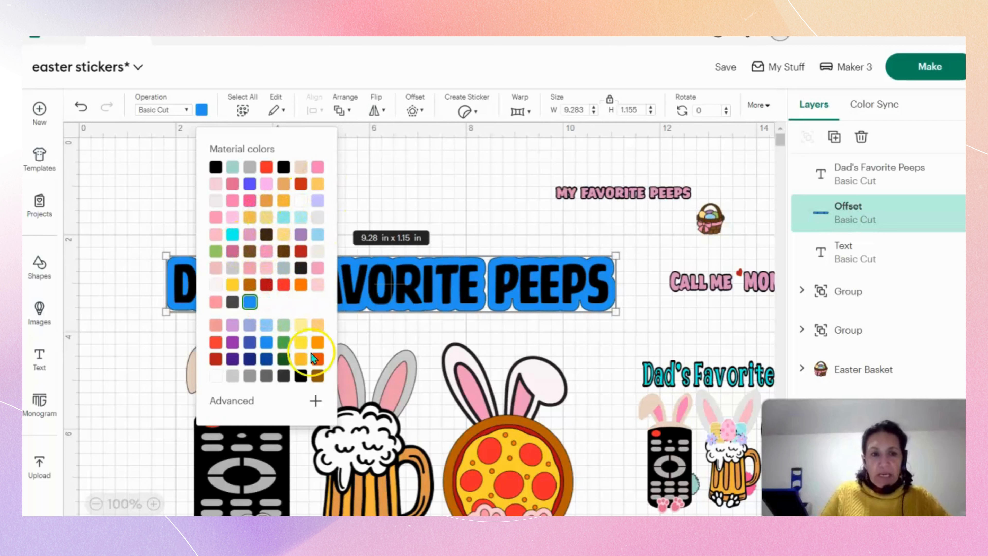
pyautogui.click(470, 173)
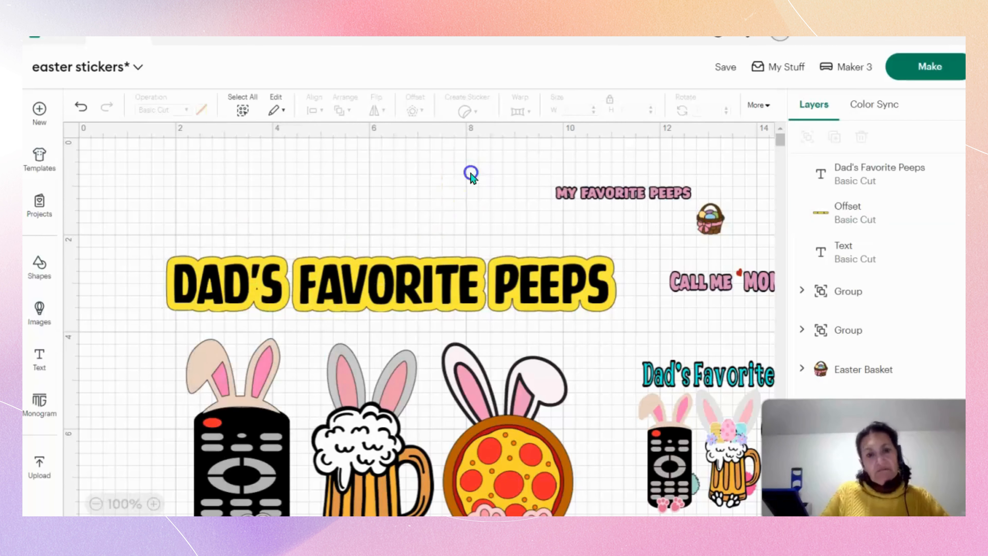
# Group the black title lettering with its yellow offset.
pyautogui.click(155, 245)
pyautogui.moveTo(156, 246); pyautogui.dragTo(647, 320)
pyautogui.rightClick(533, 303)
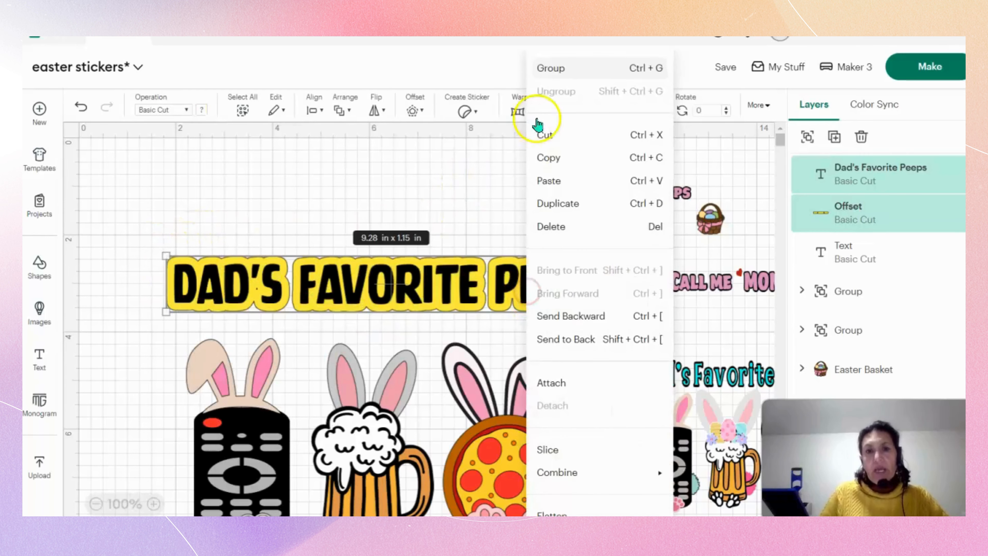
pyautogui.click(561, 66)
pyautogui.click(592, 346)
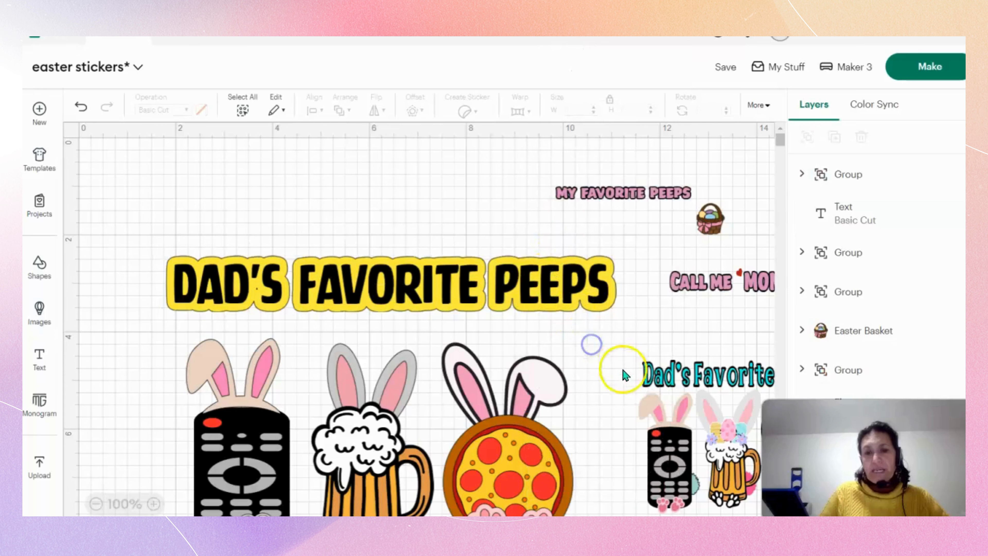
# Move the turquoise design farther away and center the three bunny characters beneath the yellow title.
pyautogui.moveTo(664, 403); pyautogui.dragTo(701, 409)
pyautogui.moveTo(511, 450); pyautogui.dragTo(525, 454)
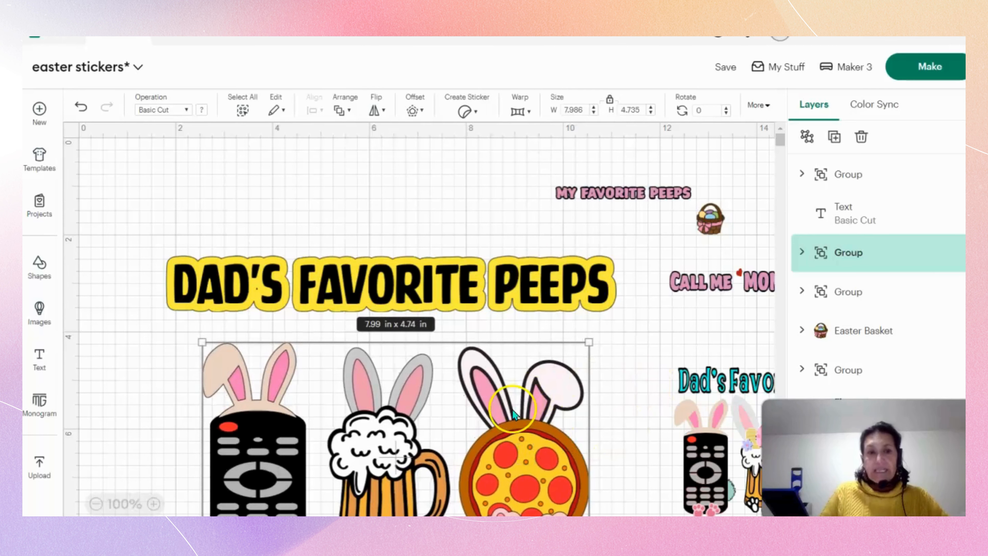
# Group the yellow title with the three bunny characters into a single design.
pyautogui.moveTo(157, 232); pyautogui.dragTo(641, 508)
pyautogui.rightClick(488, 334)
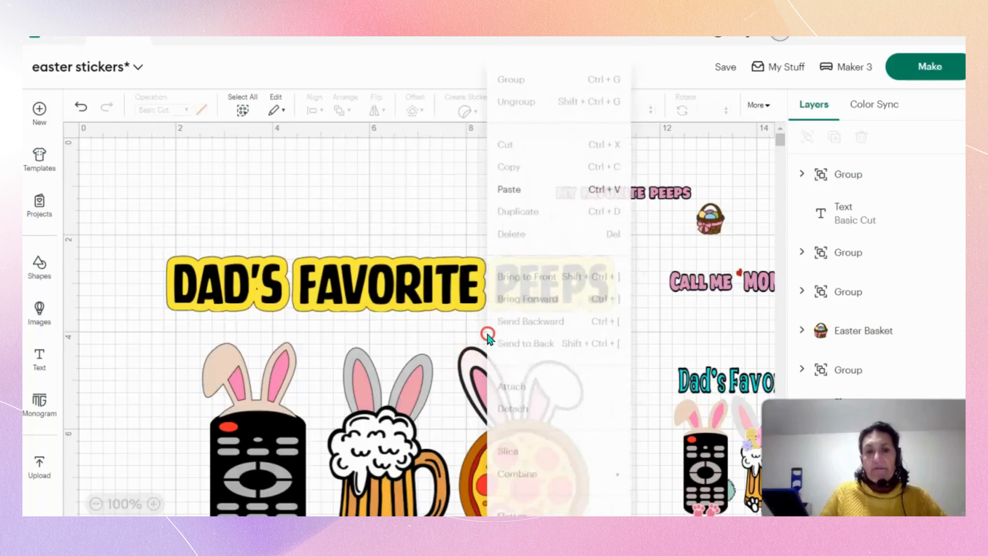
pyautogui.click(177, 239)
pyautogui.moveTo(129, 208); pyautogui.dragTo(627, 515)
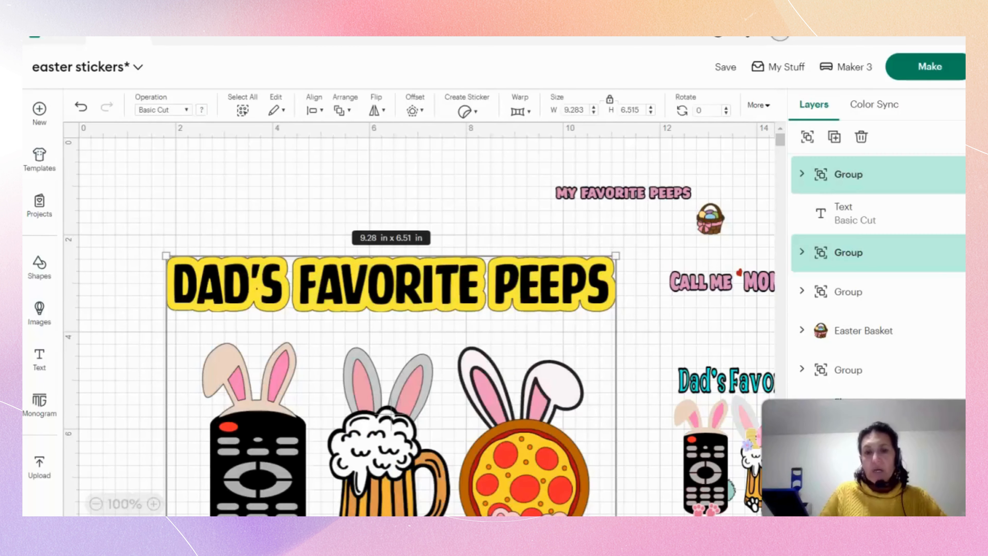
pyautogui.rightClick(433, 366)
pyautogui.click(459, 76)
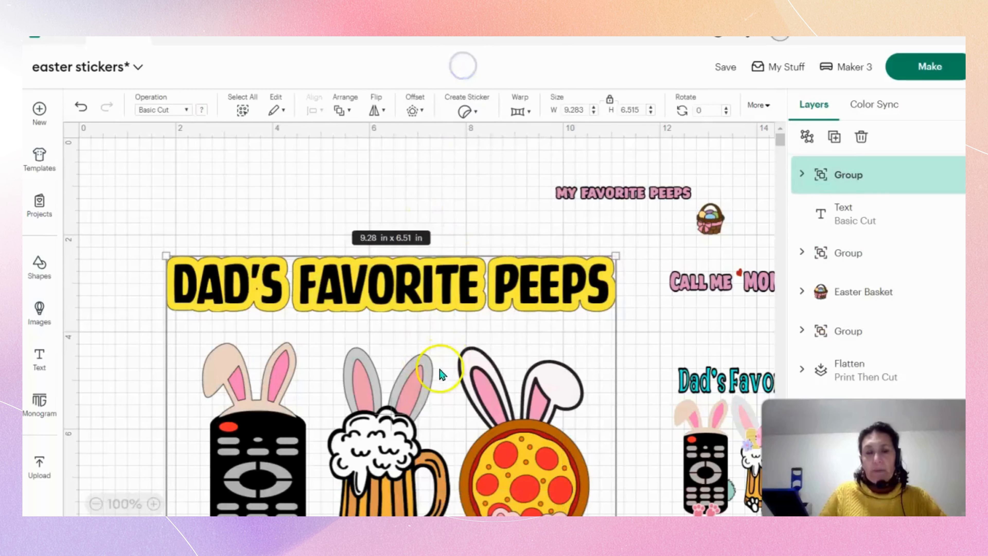
# Move the grouped design to the canvas's upper-left corner and shrink it to about 2 in wide by 1.4 in high.
pyautogui.moveTo(442, 373); pyautogui.dragTo(375, 284)
pyautogui.moveTo(560, 478); pyautogui.dragTo(344, 247)
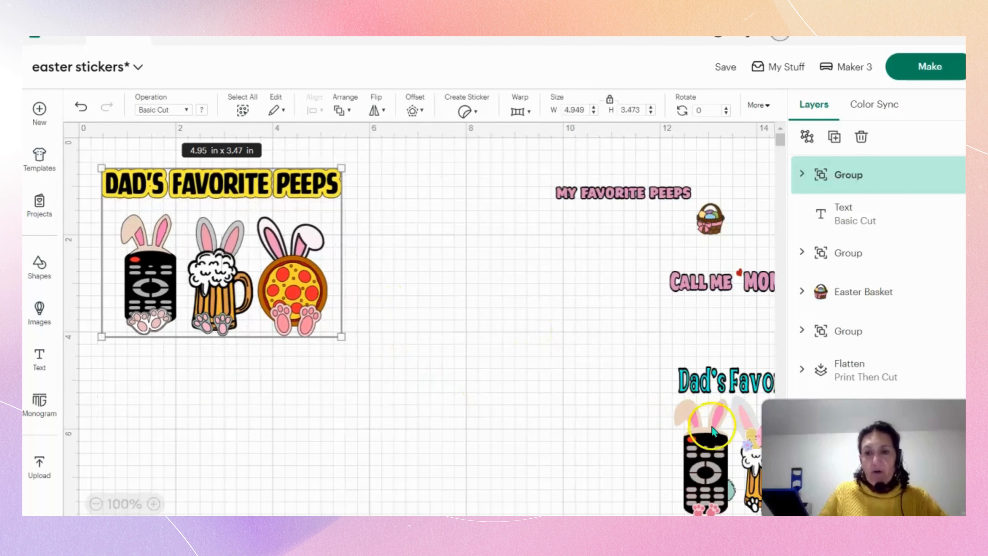
pyautogui.moveTo(192, 268); pyautogui.dragTo(178, 247)
pyautogui.moveTo(332, 326); pyautogui.dragTo(185, 215)
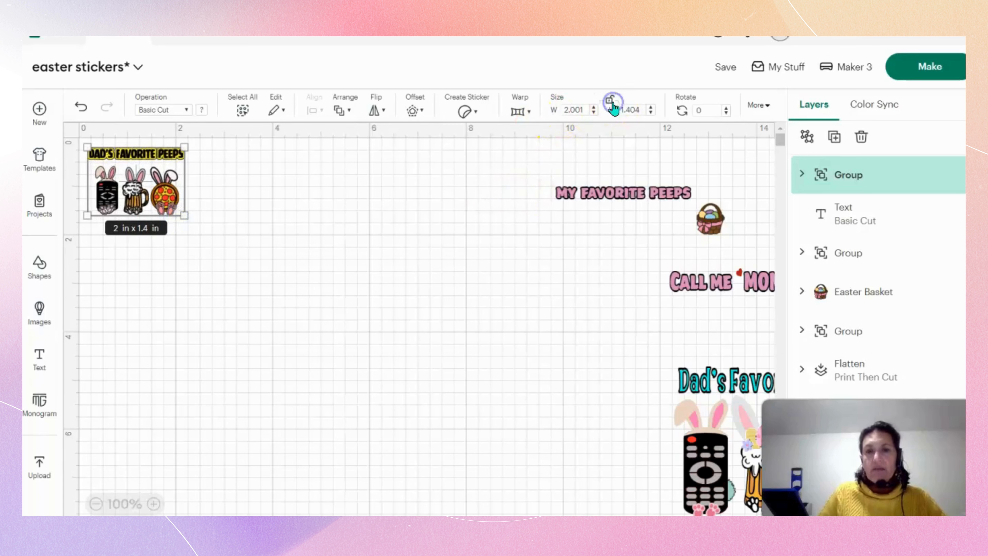
# Stretch the grouped design without locked proportions to 1.6 in high and about 2.2 in wide, and nudge it slightly inward.
pyautogui.click(651, 108)
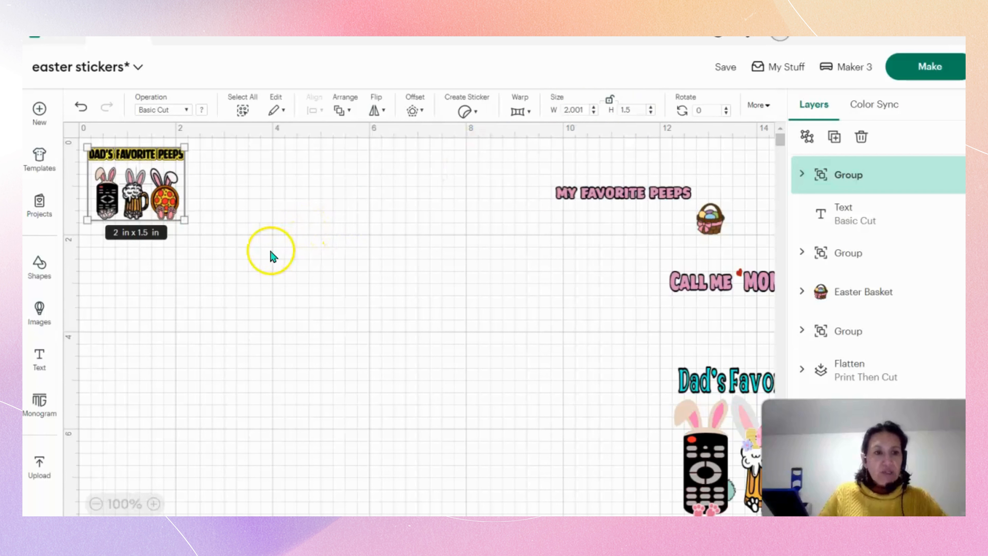
pyautogui.click(652, 108)
pyautogui.click(652, 108)
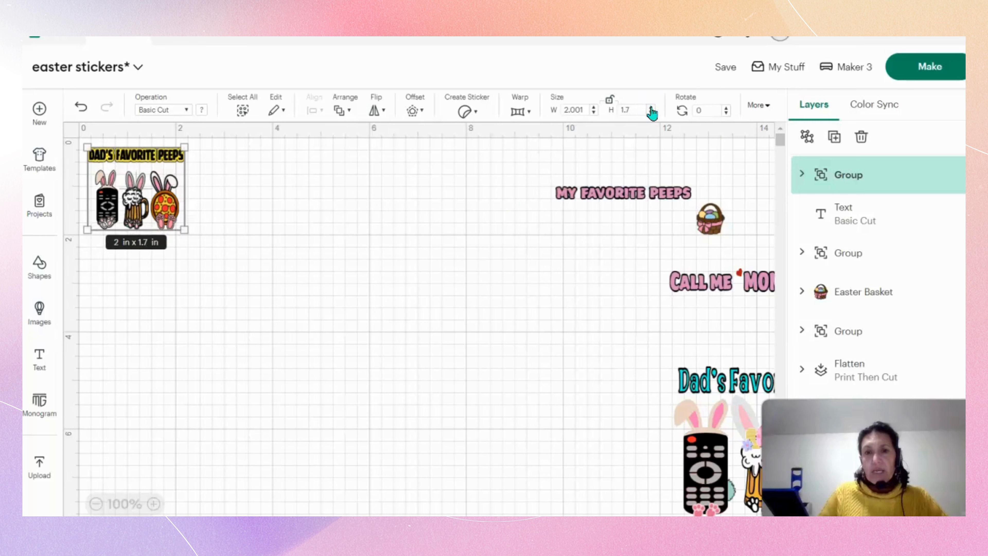
pyautogui.click(364, 226)
pyautogui.click(157, 180)
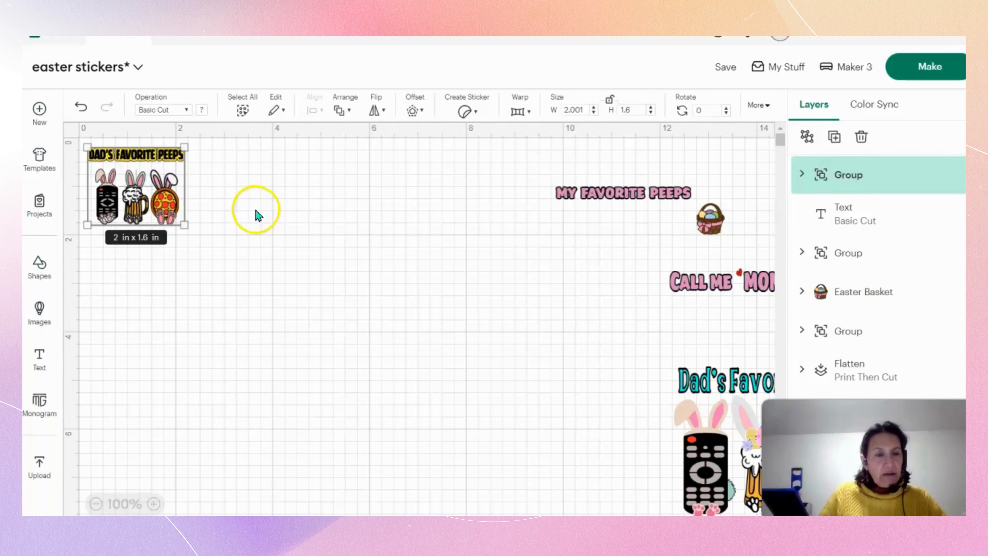
pyautogui.click(593, 109)
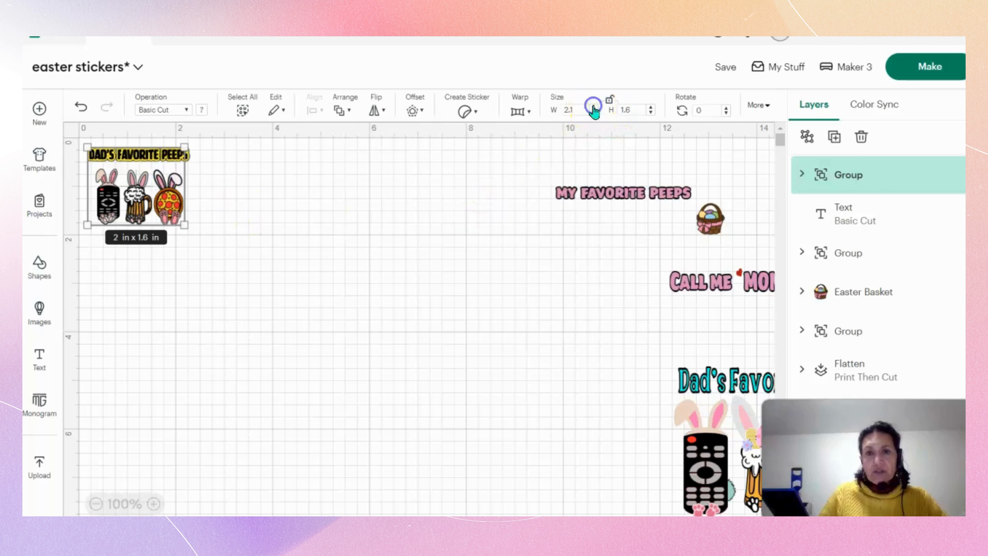
pyautogui.click(593, 108)
pyautogui.click(453, 213)
pyautogui.moveTo(160, 189); pyautogui.dragTo(163, 194)
# Move the turquoise-titled design toward the yellow-titled one and shrink it to about 1.45 in wide by 1.11 in high.
pyautogui.moveTo(688, 418); pyautogui.dragTo(543, 366)
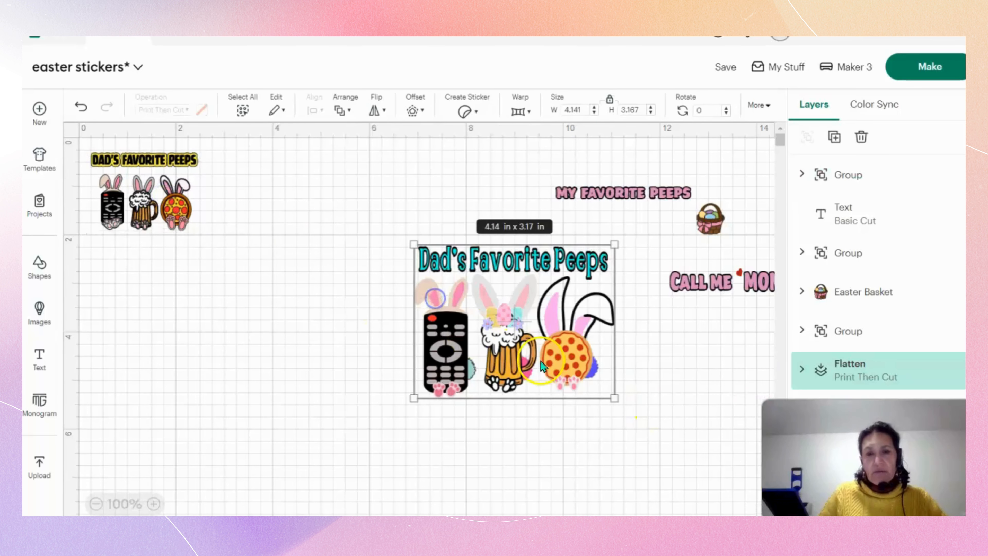
pyautogui.moveTo(413, 398); pyautogui.dragTo(299, 227)
pyautogui.click(546, 355)
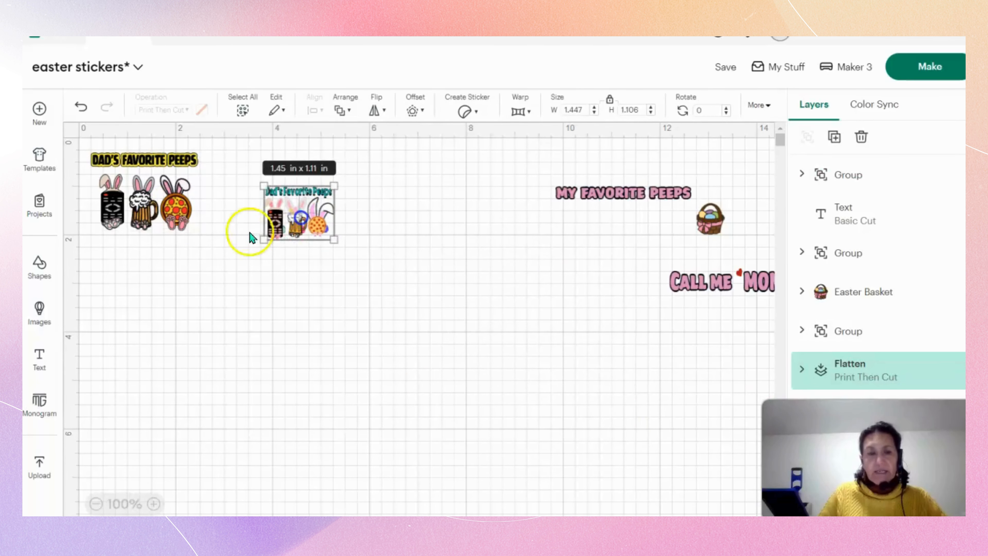
# Resize the turquoise-titled design without locked proportions to 2.2 in wide and 1.6 in high, matching the yellow-titled design.
pyautogui.click(159, 202)
pyautogui.click(295, 209)
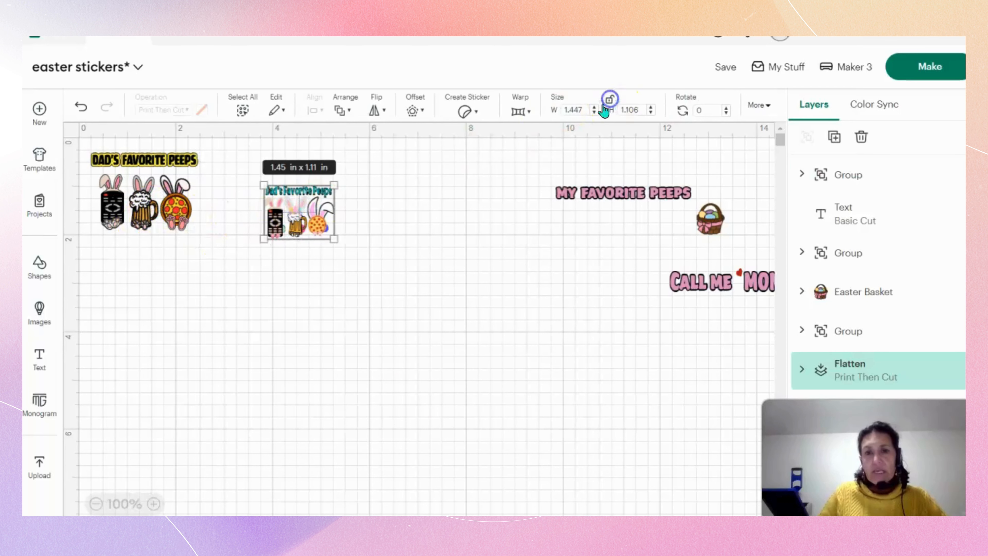
pyautogui.click(596, 107)
pyautogui.click(595, 107)
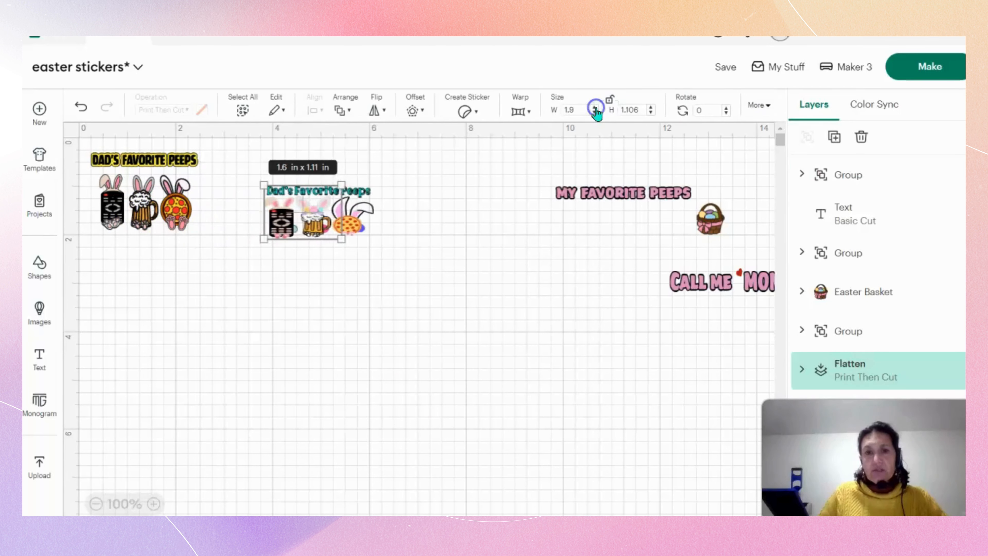
pyautogui.click(595, 108)
pyautogui.click(595, 107)
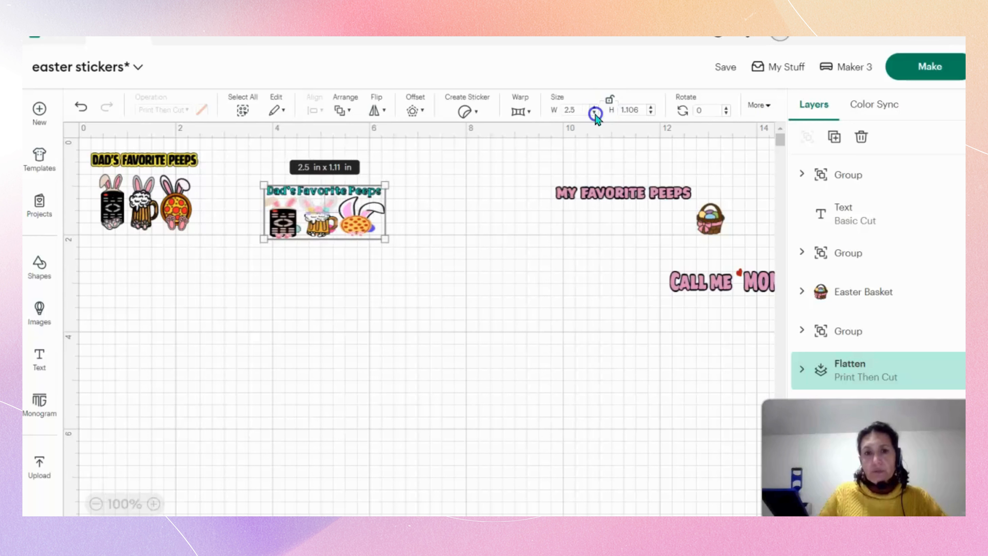
pyautogui.click(595, 113)
pyautogui.click(595, 113)
pyautogui.click(596, 113)
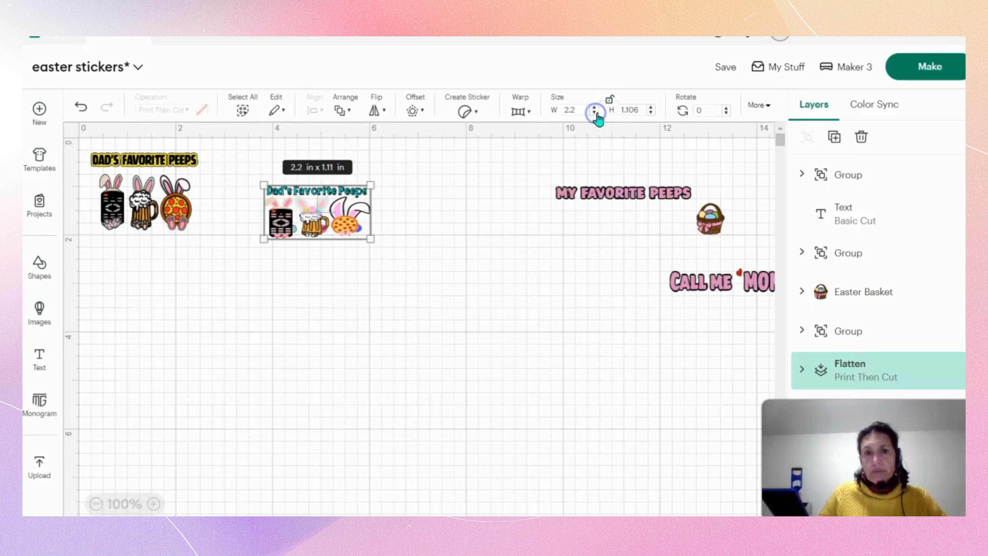
pyautogui.click(653, 109)
pyautogui.click(653, 109)
pyautogui.click(653, 108)
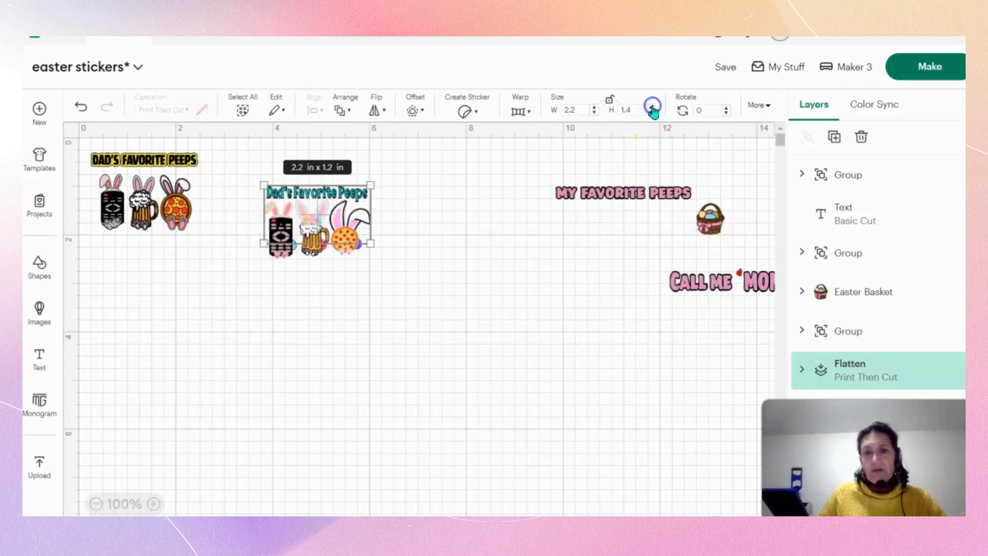
pyautogui.click(653, 108)
pyautogui.click(653, 109)
pyautogui.click(485, 272)
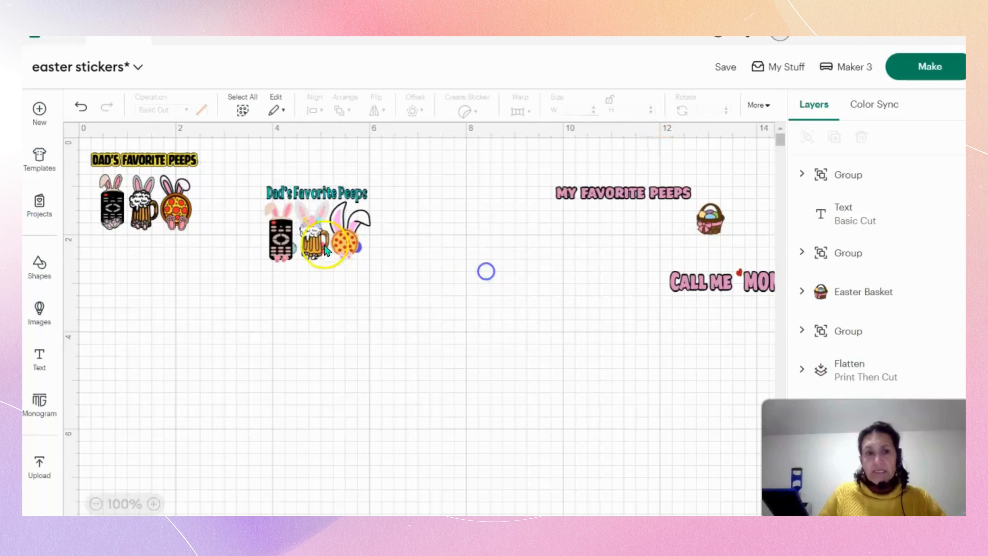
# Place the turquoise-titled design directly beside the yellow-titled design, aligned in the same row.
pyautogui.moveTo(311, 237); pyautogui.dragTo(253, 207)
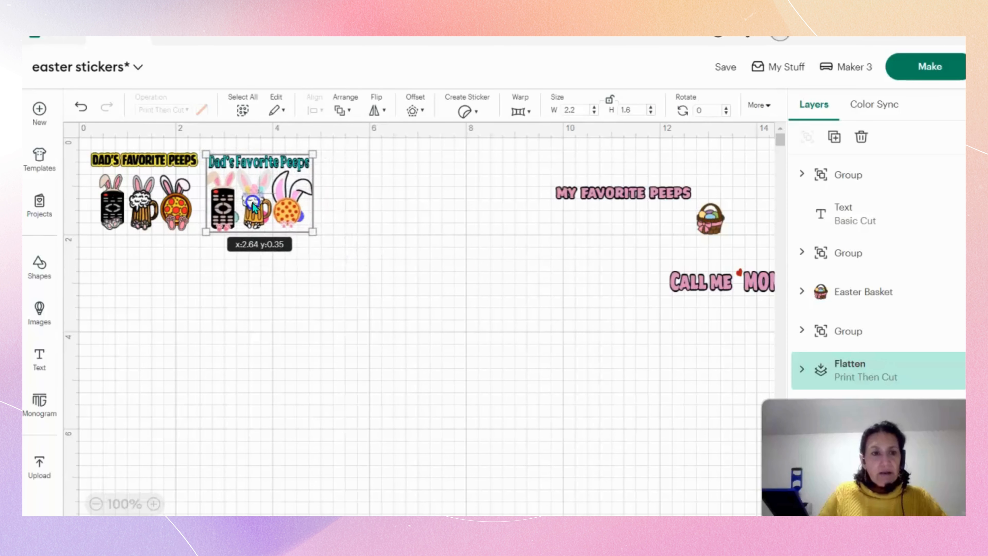
pyautogui.click(161, 210)
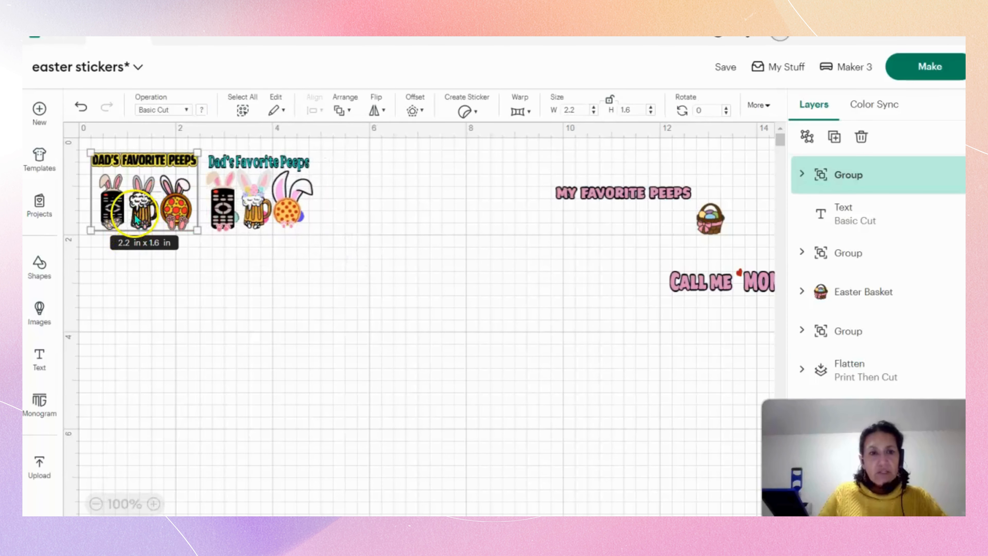
pyautogui.click(287, 212)
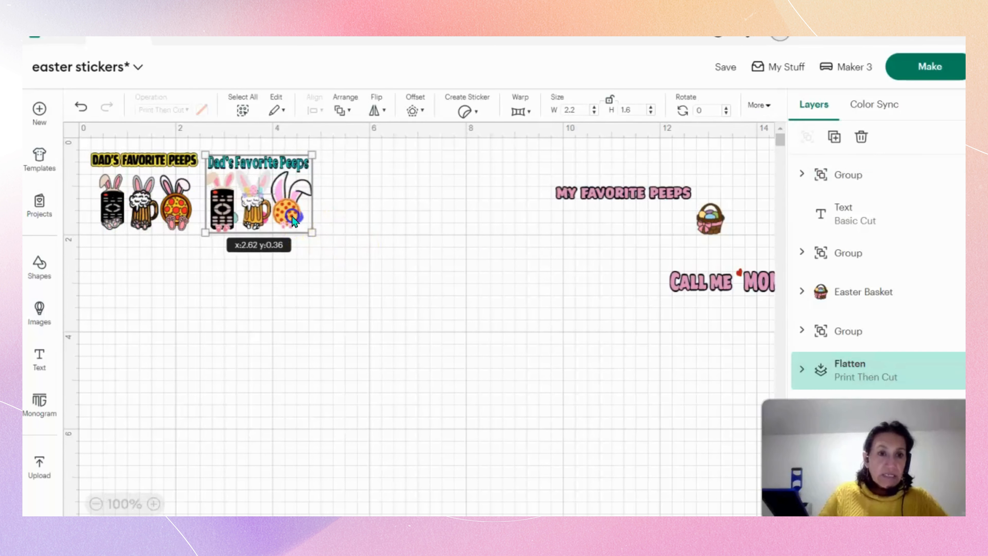
pyautogui.click(143, 205)
pyautogui.rightClick(145, 207)
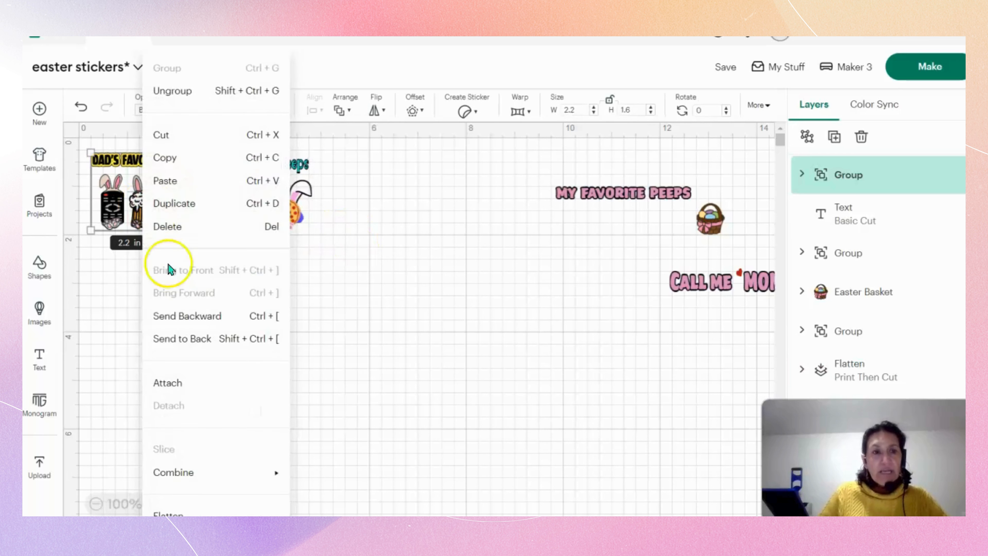
pyautogui.click(168, 268)
pyautogui.click(205, 300)
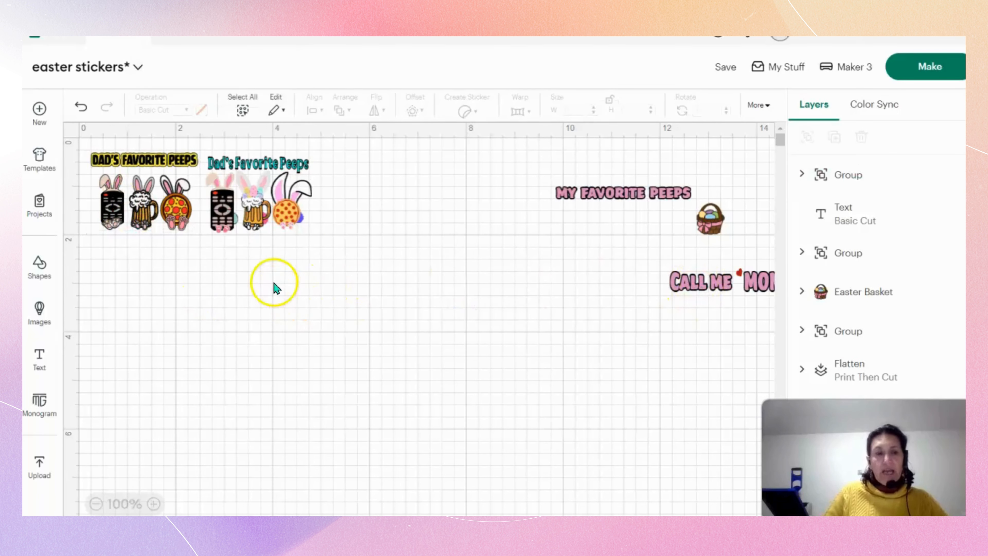
# Duplicate the yellow-titled design and place the copy on the other side of the turquoise design, completing a row of three.
pyautogui.click(153, 217)
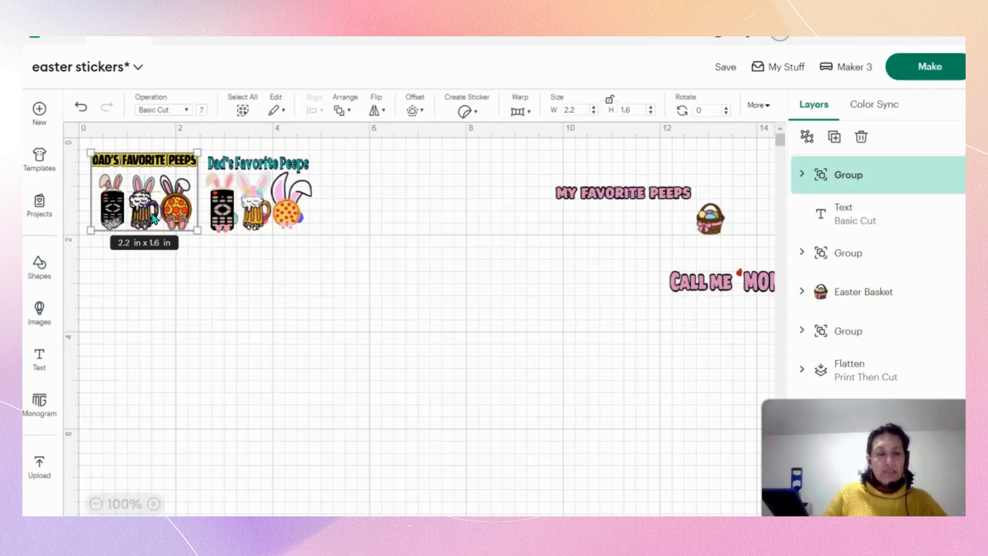
pyautogui.rightClick(138, 202)
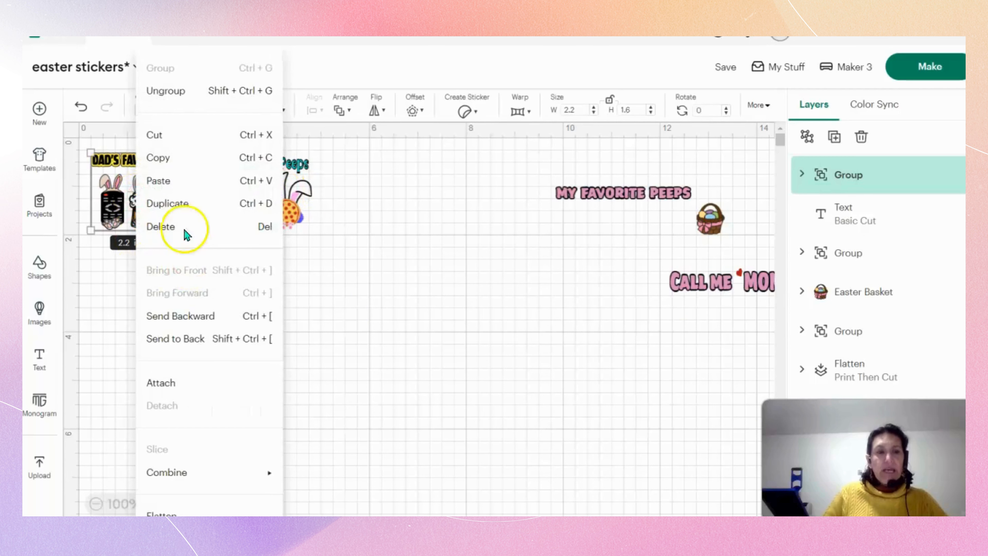
pyautogui.click(176, 202)
pyautogui.moveTo(177, 200); pyautogui.dragTo(370, 196)
pyautogui.click(414, 301)
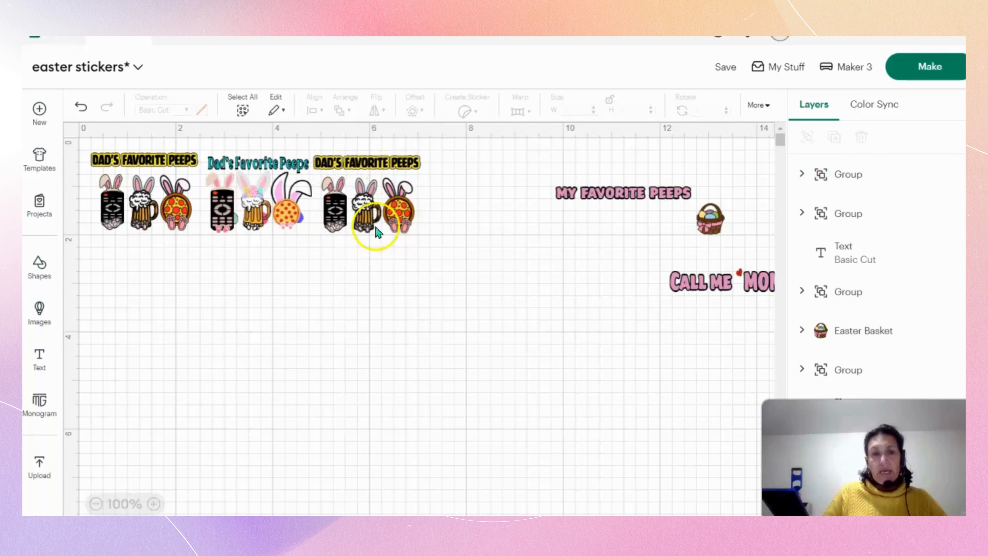
pyautogui.moveTo(377, 233); pyautogui.dragTo(380, 233)
pyautogui.click(398, 327)
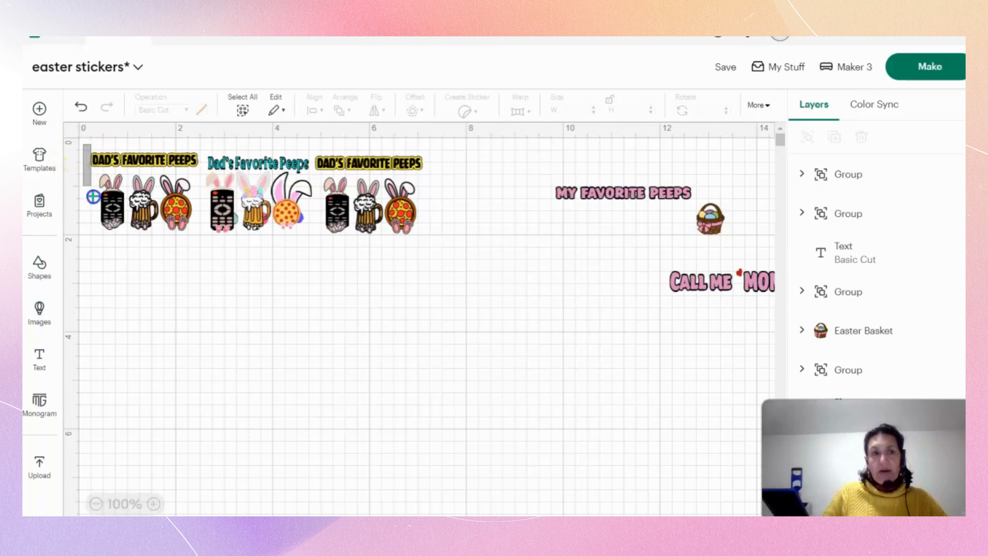
# Group the row of three "Dad's Favorite Peeps" designs into a single object.
pyautogui.moveTo(93, 196); pyautogui.dragTo(467, 241)
pyautogui.rightClick(401, 213)
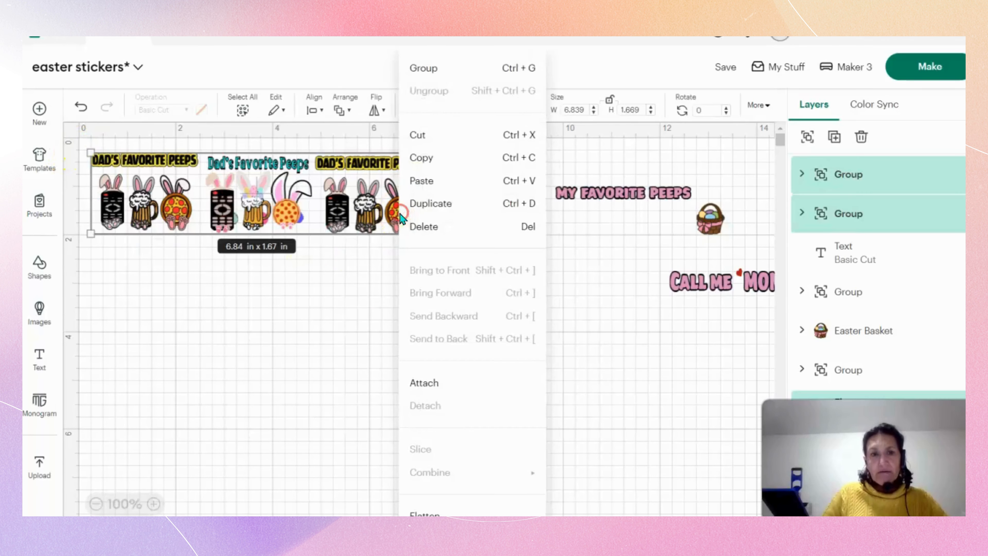
pyautogui.click(428, 71)
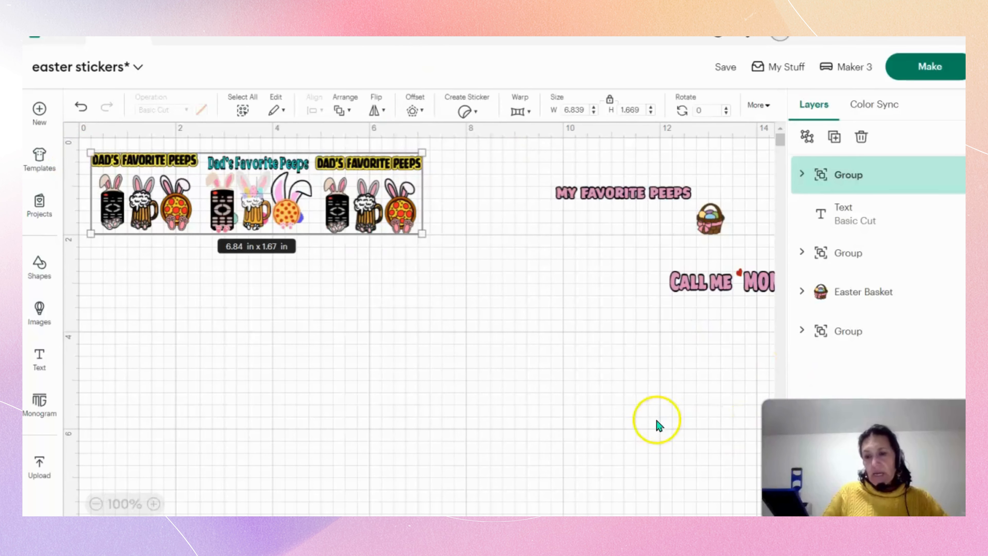
pyautogui.click(594, 423)
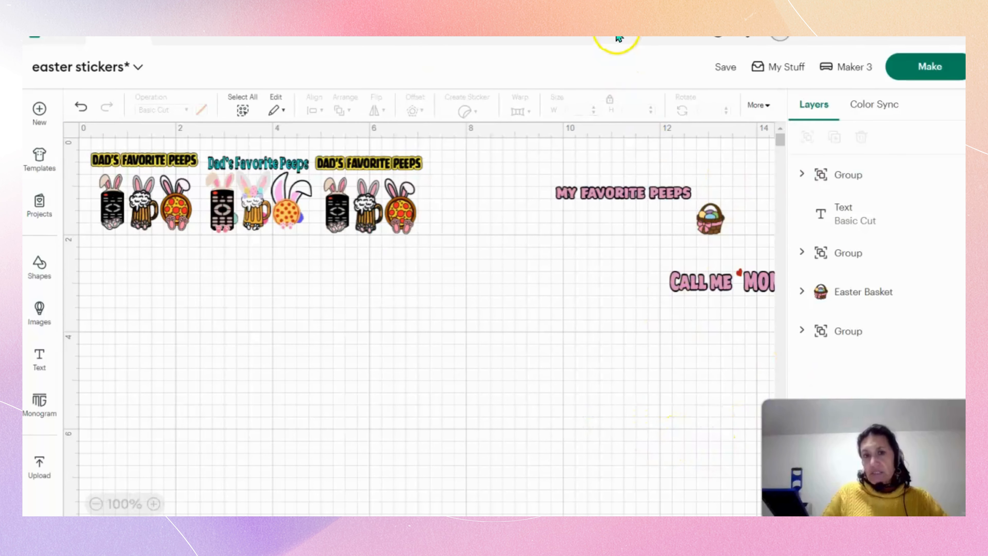
# Reposition the application window with the grouped row selected, and make it wider and shorter so the Attach and Flatten commands are reachable.
pyautogui.moveTo(619, 39); pyautogui.dragTo(495, 34)
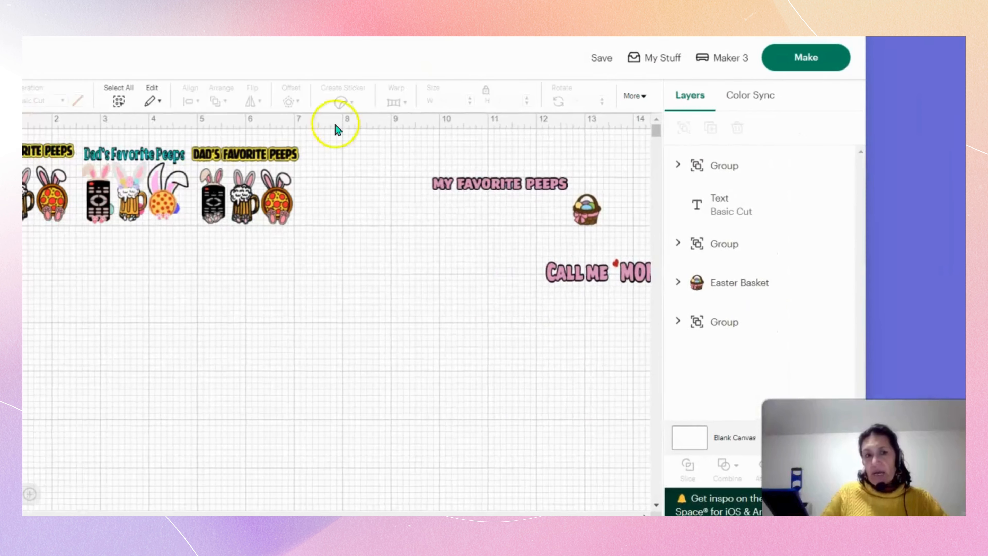
pyautogui.click(250, 179)
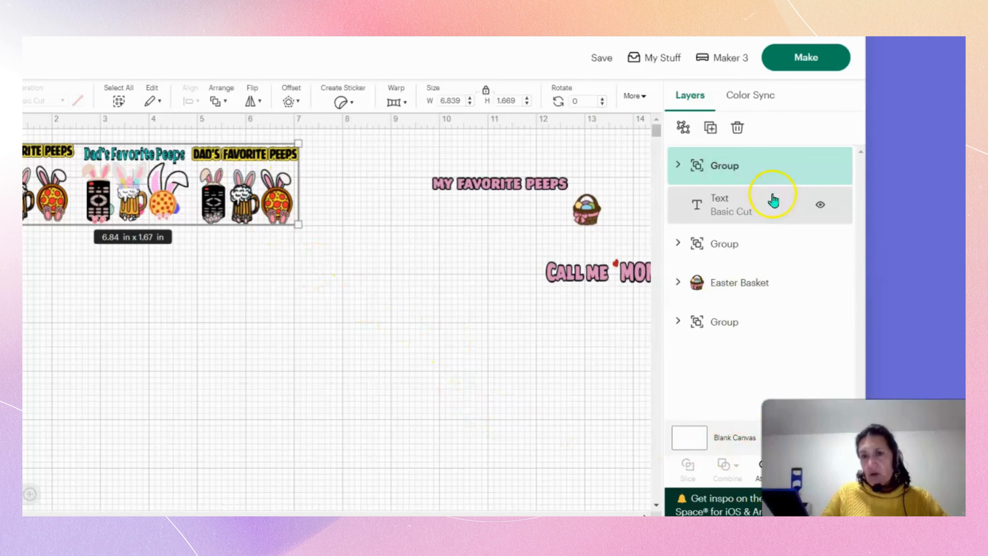
pyautogui.moveTo(445, 37); pyautogui.dragTo(450, 24)
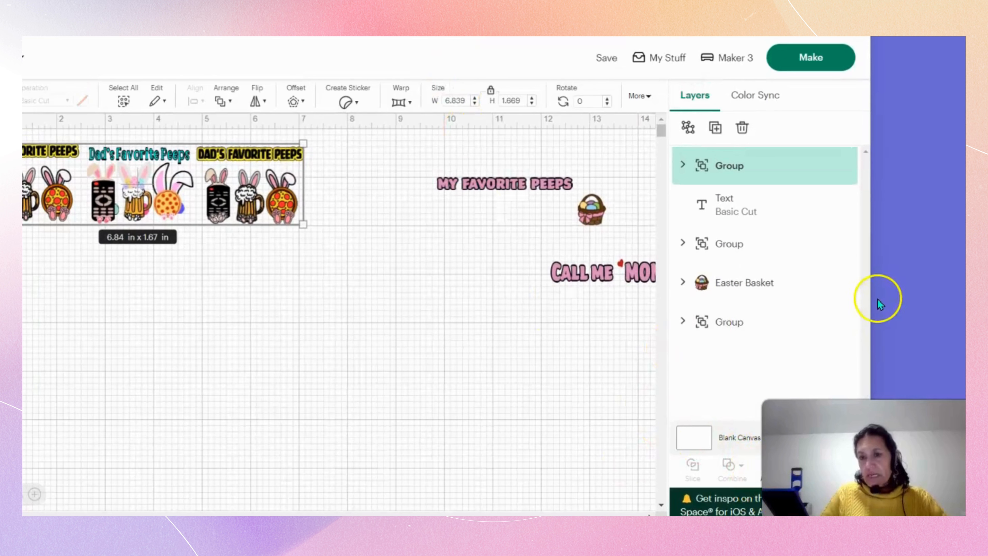
pyautogui.moveTo(870, 312); pyautogui.dragTo(962, 308)
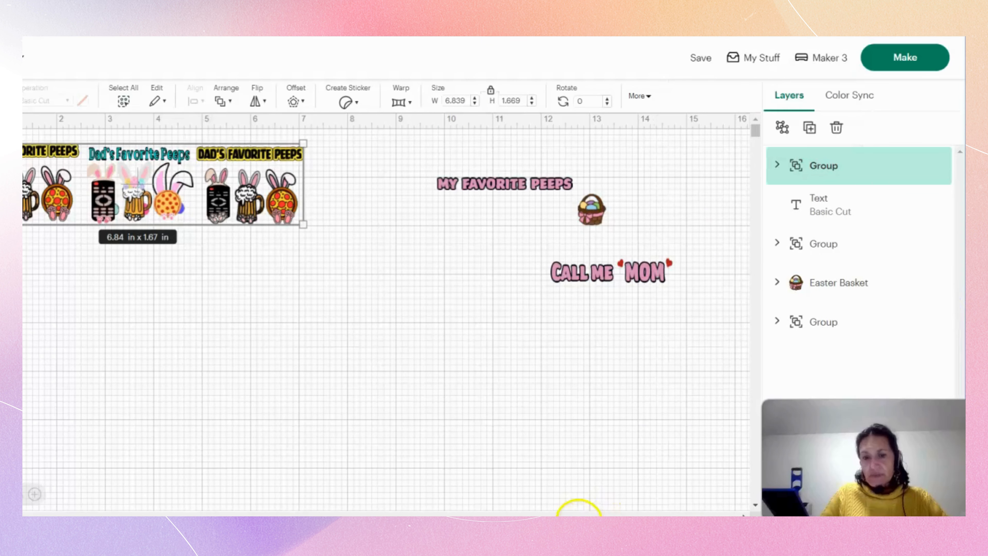
pyautogui.moveTo(593, 513); pyautogui.dragTo(589, 393)
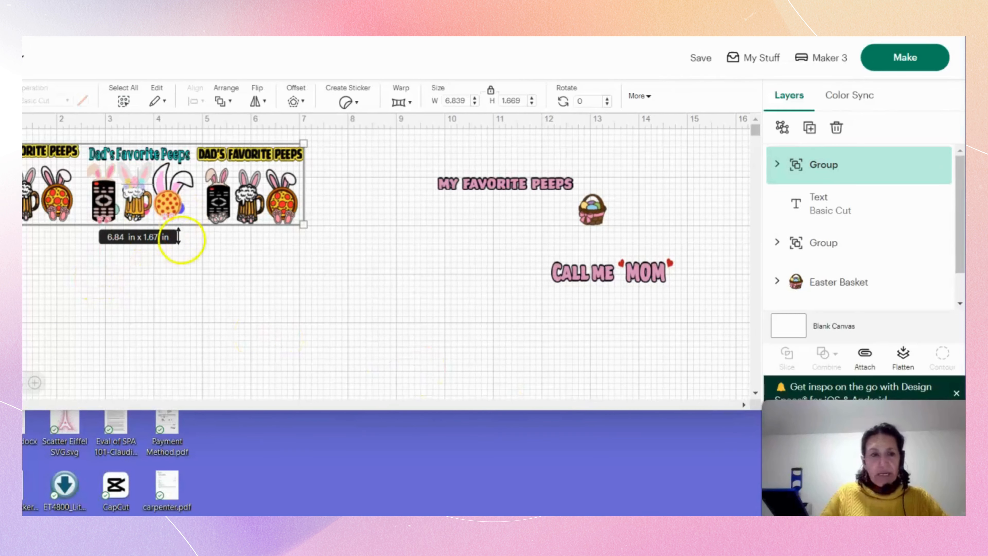
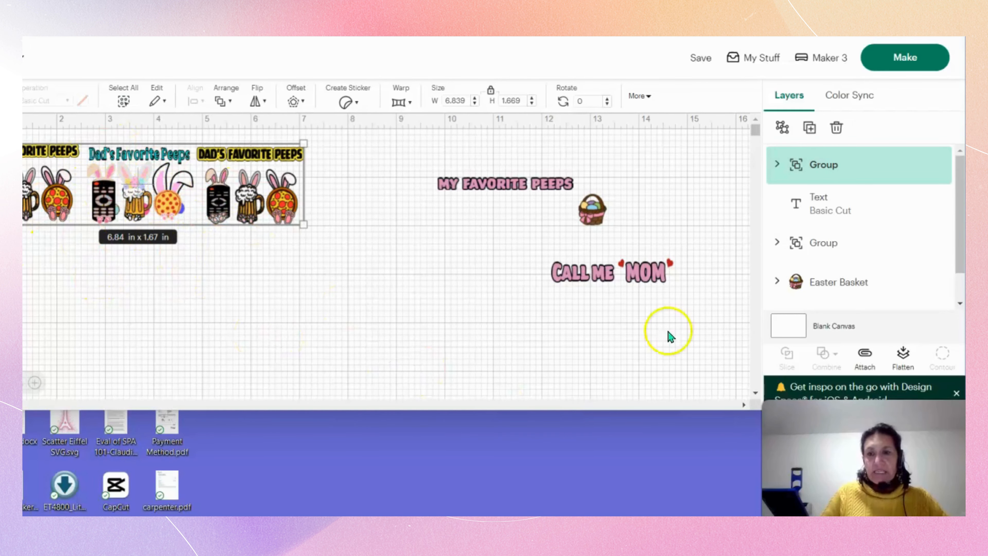
# Flatten the grouped row of three "Dad's Favorite Peeps" designs into one printable image.
pyautogui.click(905, 356)
pyautogui.moveTo(378, 334); pyautogui.dragTo(436, 355)
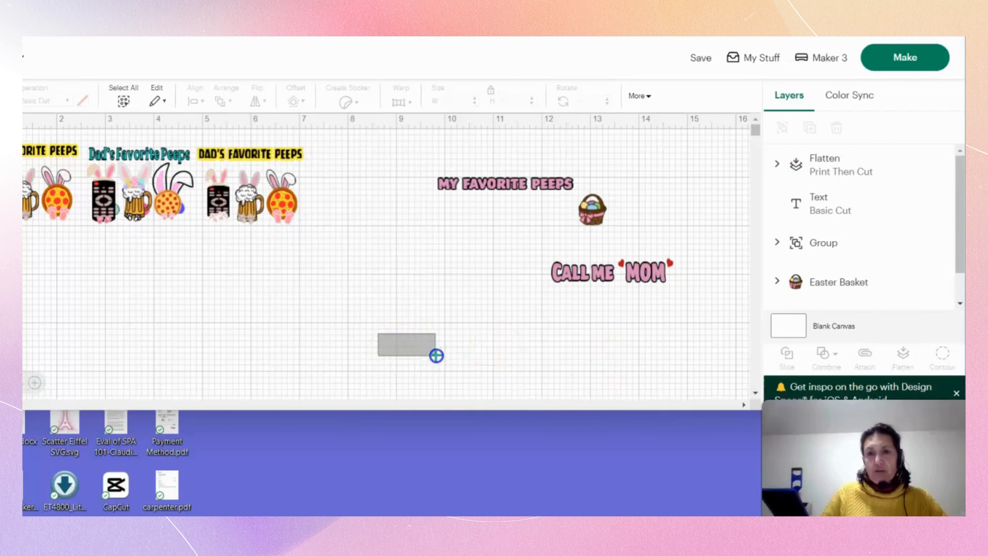
pyautogui.click(461, 406)
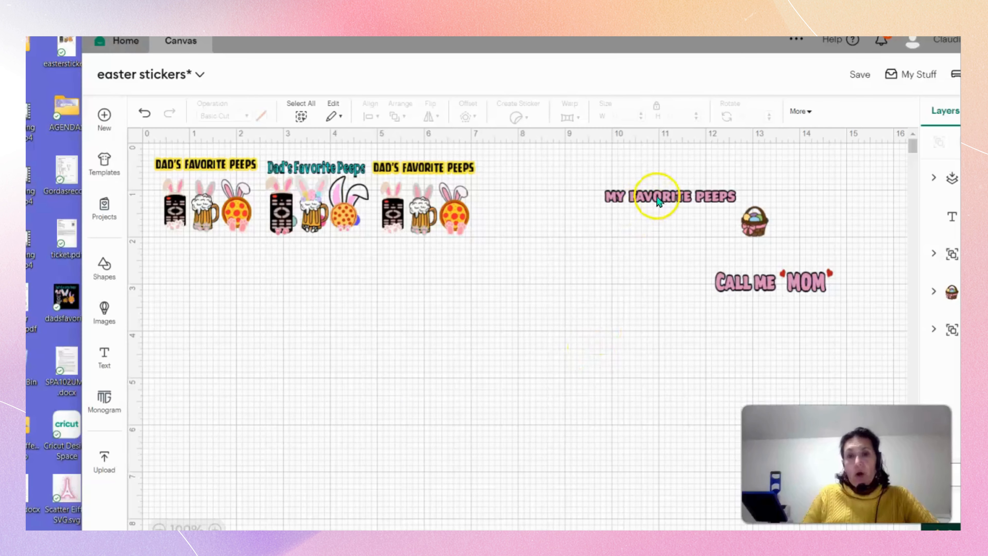
# Move the "My Favorite Peeps" title so it sits centred above the Easter basket.
pyautogui.click(653, 193)
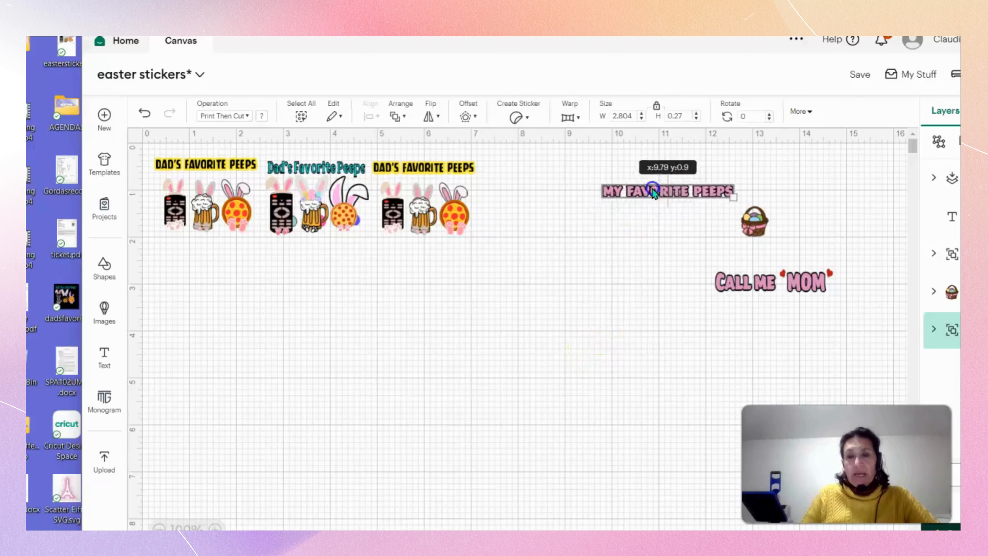
pyautogui.moveTo(653, 189); pyautogui.dragTo(740, 181)
pyautogui.click(313, 297)
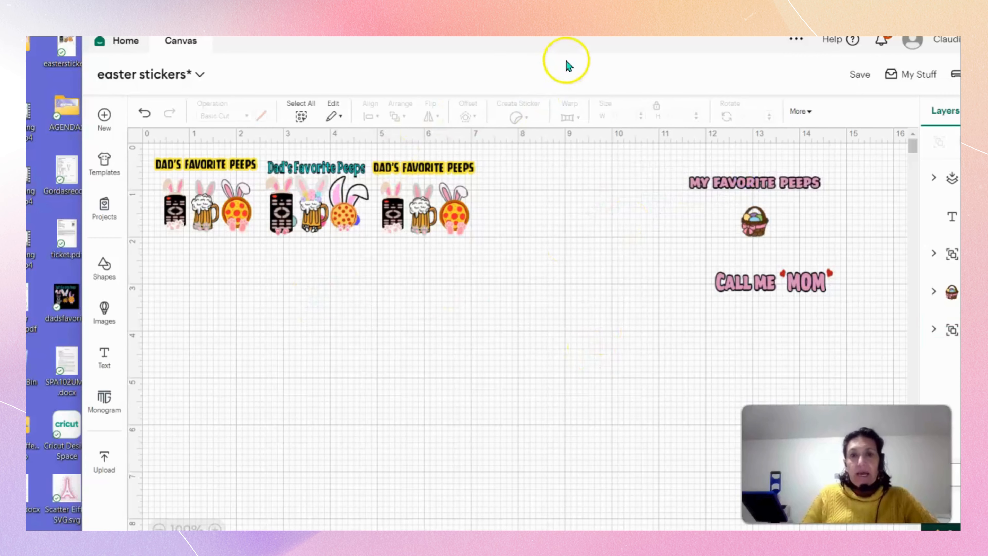
# Reposition the application window and extend its height to expose more of the canvas.
pyautogui.moveTo(567, 64); pyautogui.dragTo(503, 63)
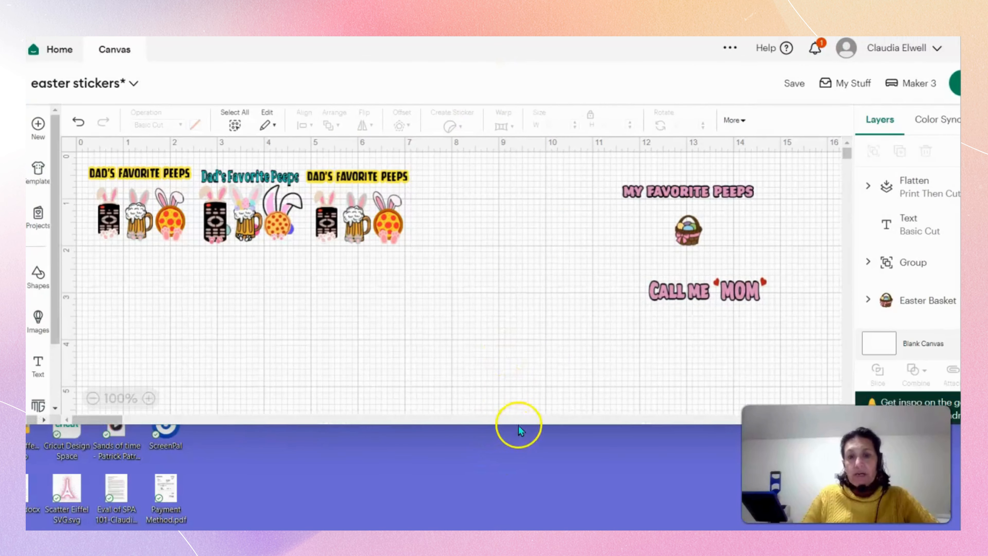
pyautogui.moveTo(545, 425); pyautogui.dragTo(570, 523)
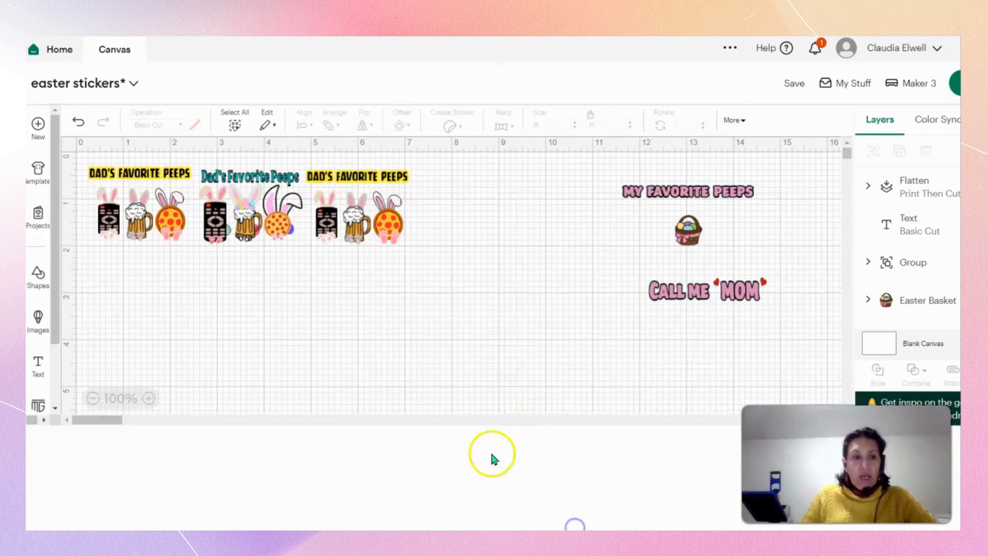
# Search the image library for "bunny ears" and browse the results for a suitable pair.
pyautogui.click(39, 321)
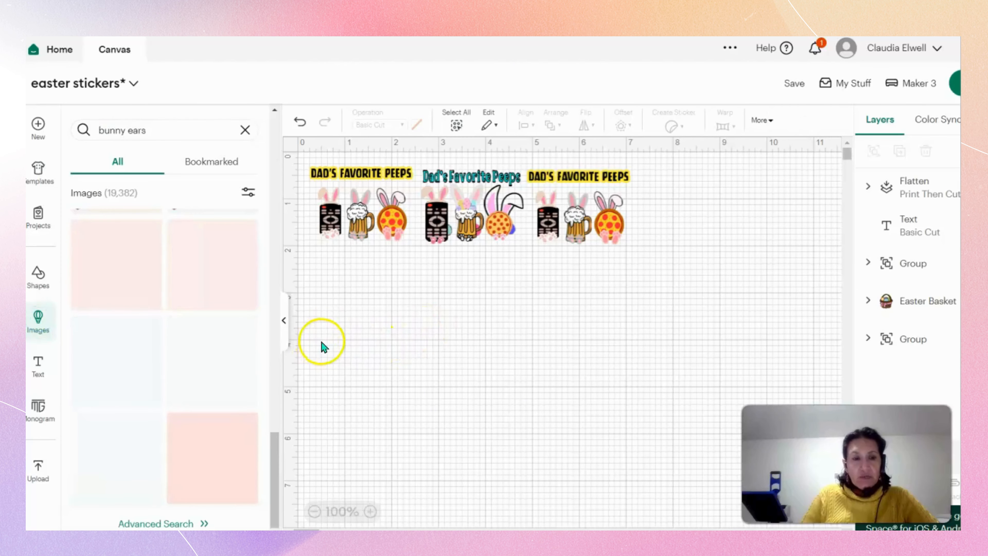
pyautogui.click(169, 128)
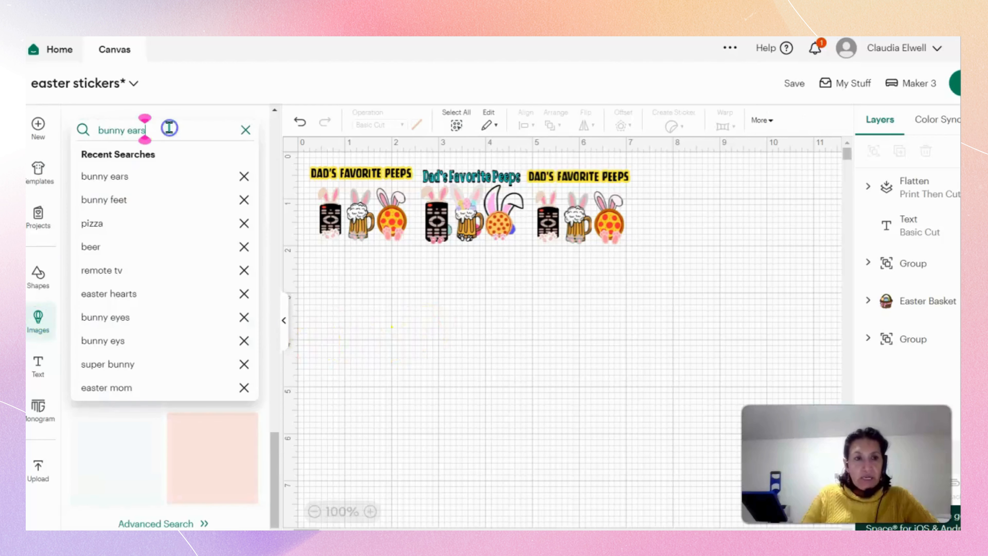
pyautogui.press('Return')
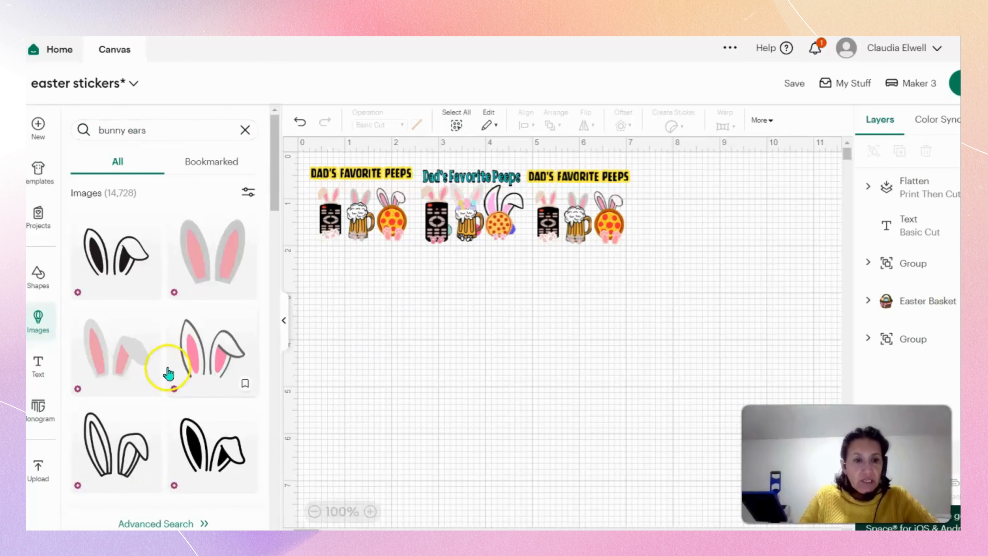
pyautogui.scroll(-5, 168, 370)
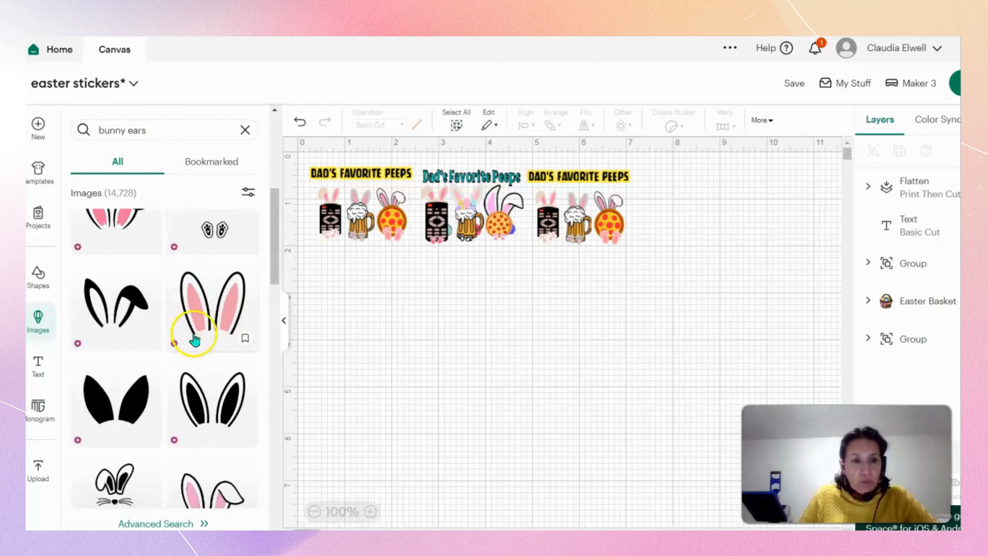
pyautogui.scroll(-5, 193, 341)
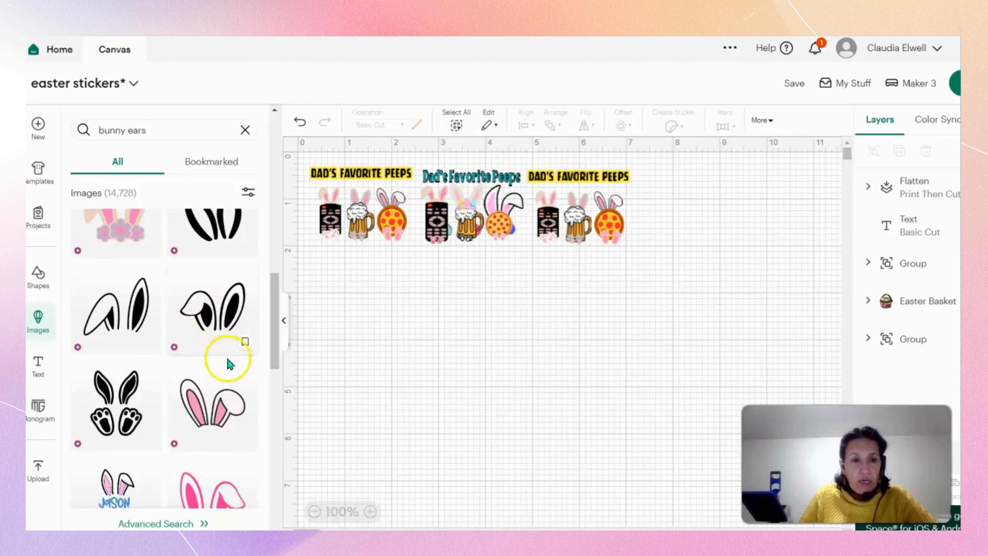
pyautogui.scroll(-3, 192, 338)
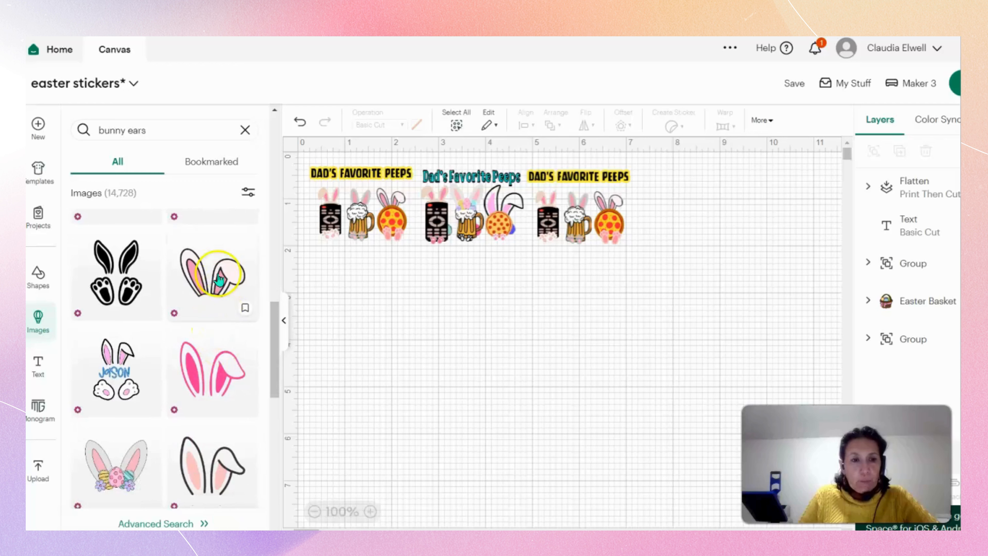
pyautogui.scroll(2, 211, 308)
pyautogui.scroll(-3, 211, 308)
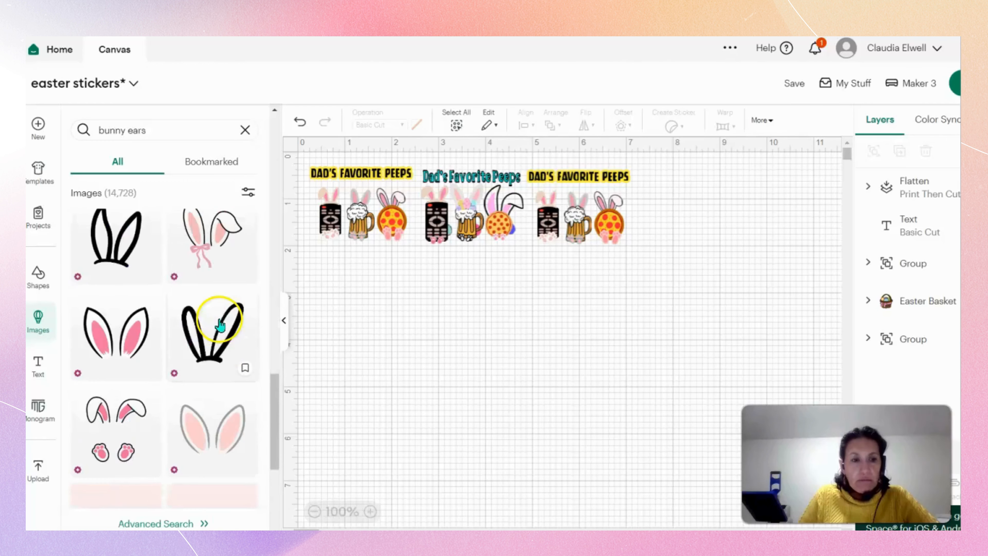
pyautogui.scroll(1, 209, 333)
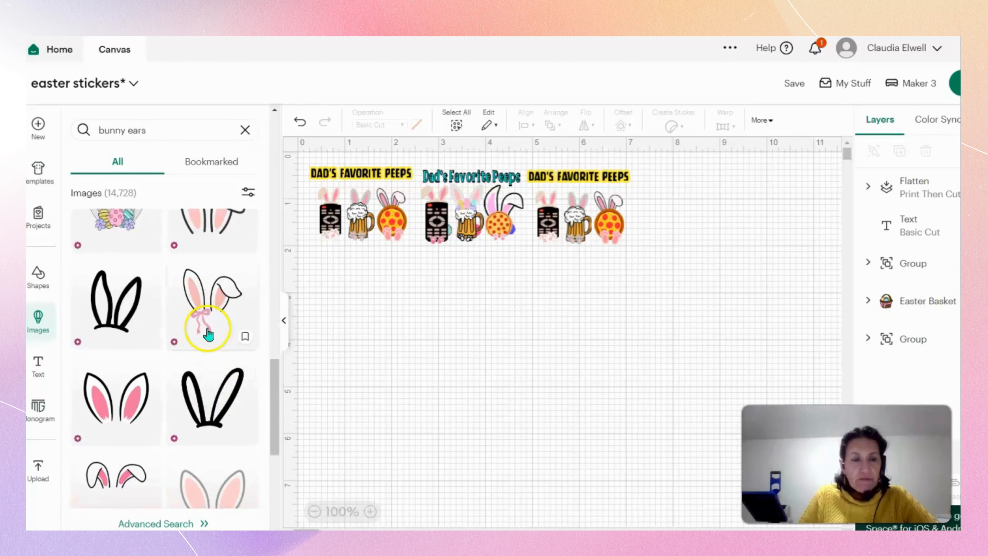
pyautogui.scroll(1, 208, 334)
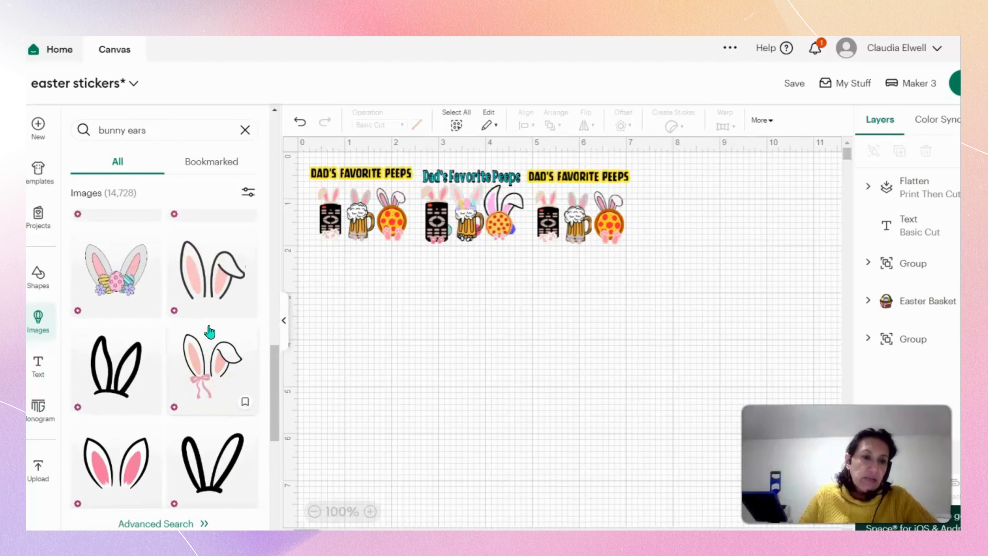
pyautogui.scroll(3, 209, 332)
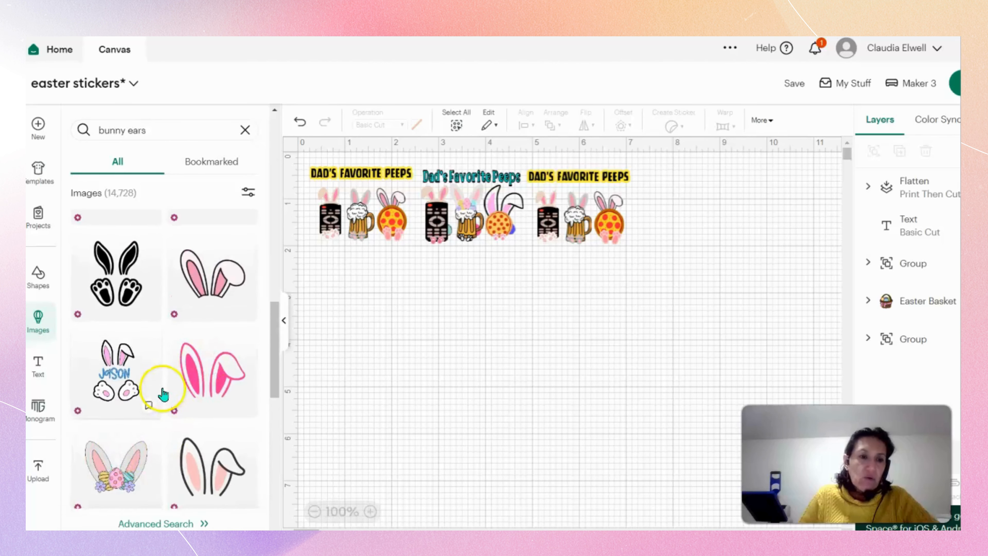
pyautogui.scroll(2, 163, 394)
pyautogui.click(132, 409)
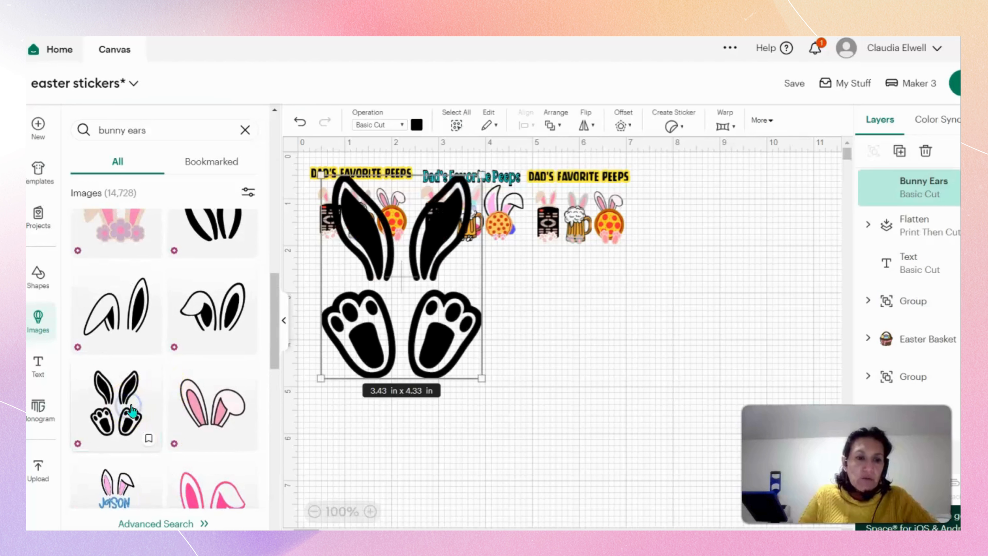
pyautogui.moveTo(389, 335); pyautogui.dragTo(395, 410)
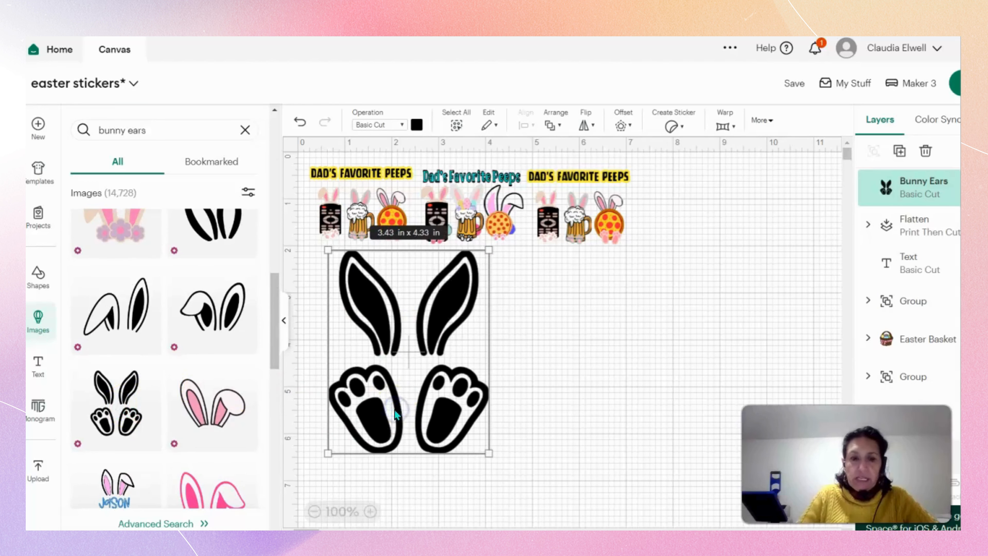
pyautogui.press('Delete')
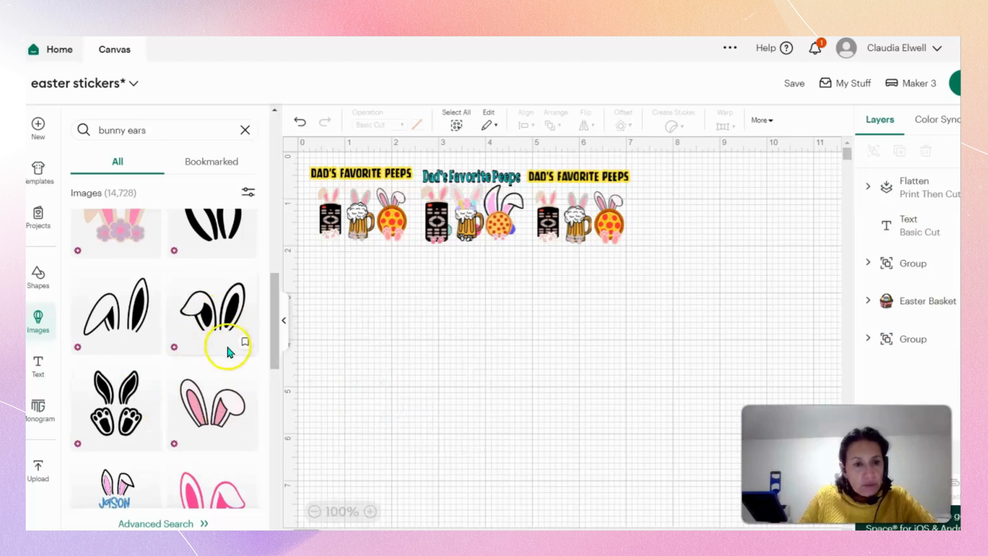
pyautogui.scroll(2, 229, 356)
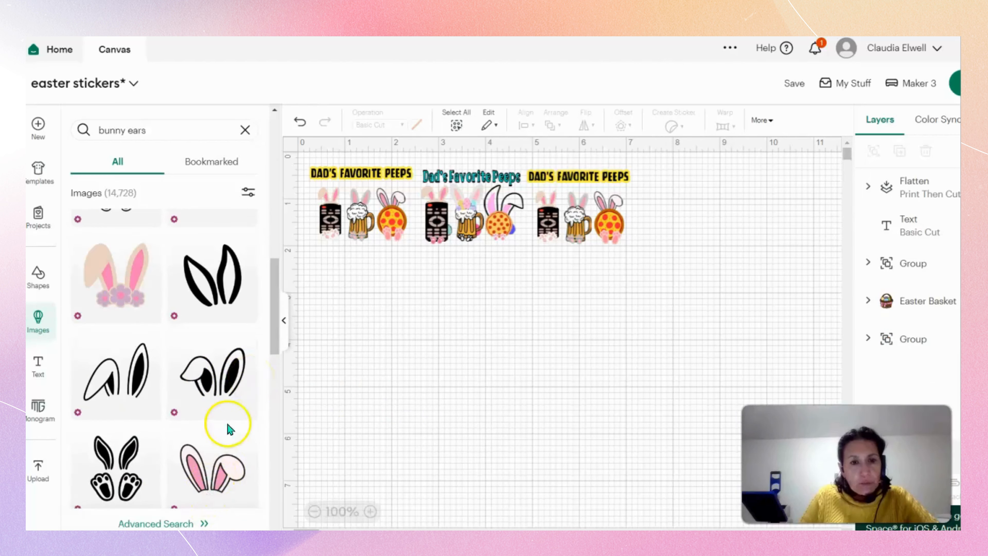
pyautogui.click(208, 381)
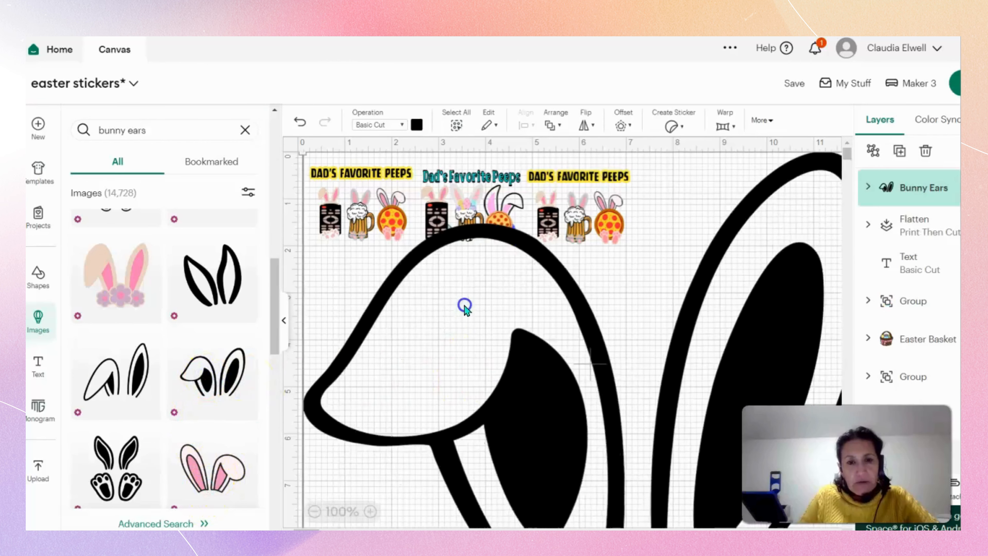
pyautogui.press('Delete')
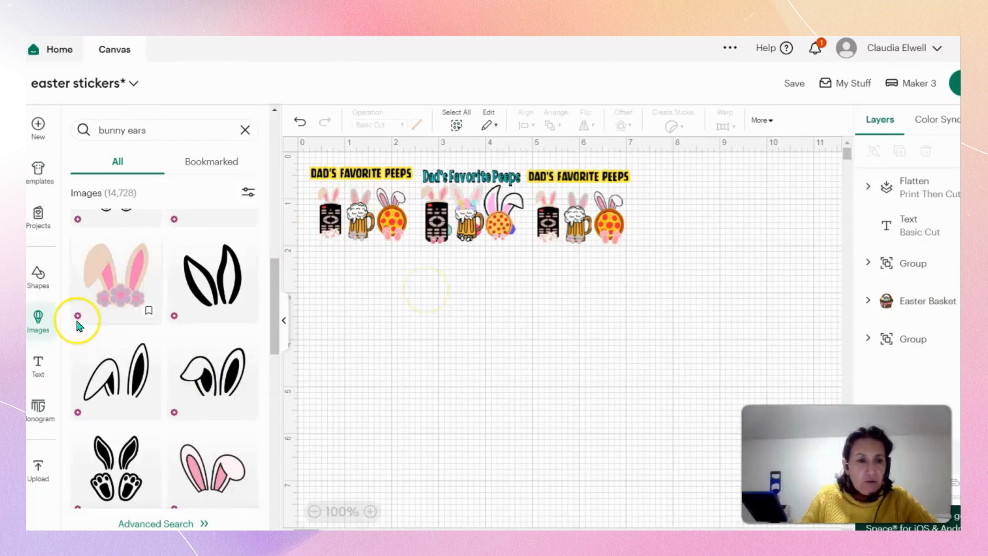
# Insert the bunny ears with purple flowers, shrink them to 2.72 x 2.73 in and place them below the row of designs.
pyautogui.click(128, 285)
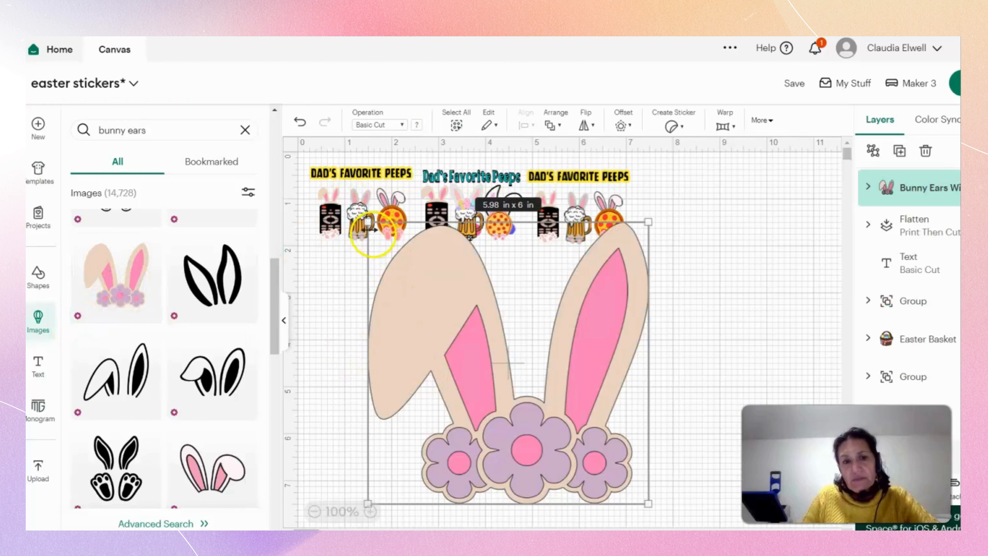
pyautogui.moveTo(369, 223); pyautogui.dragTo(524, 407)
pyautogui.moveTo(600, 483); pyautogui.dragTo(489, 381)
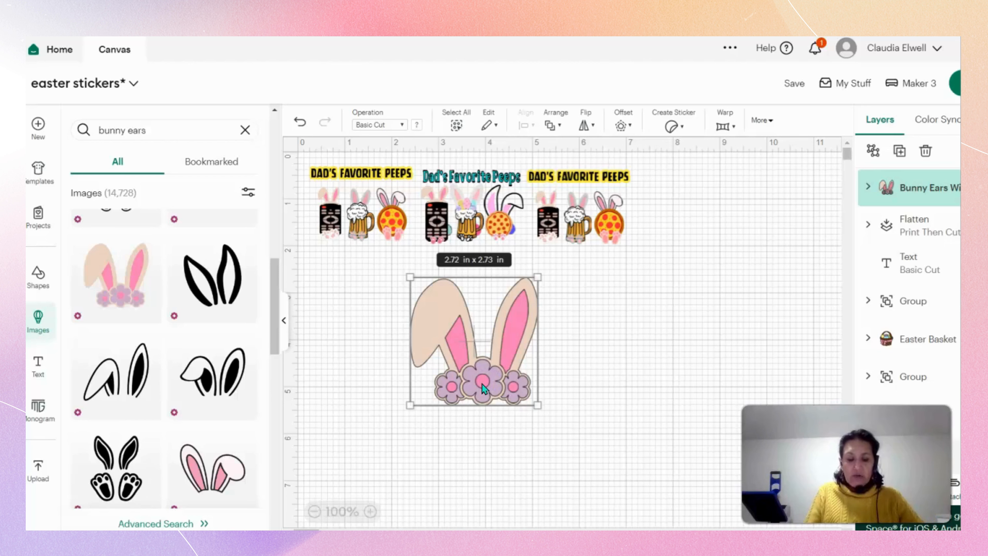
pyautogui.click(422, 450)
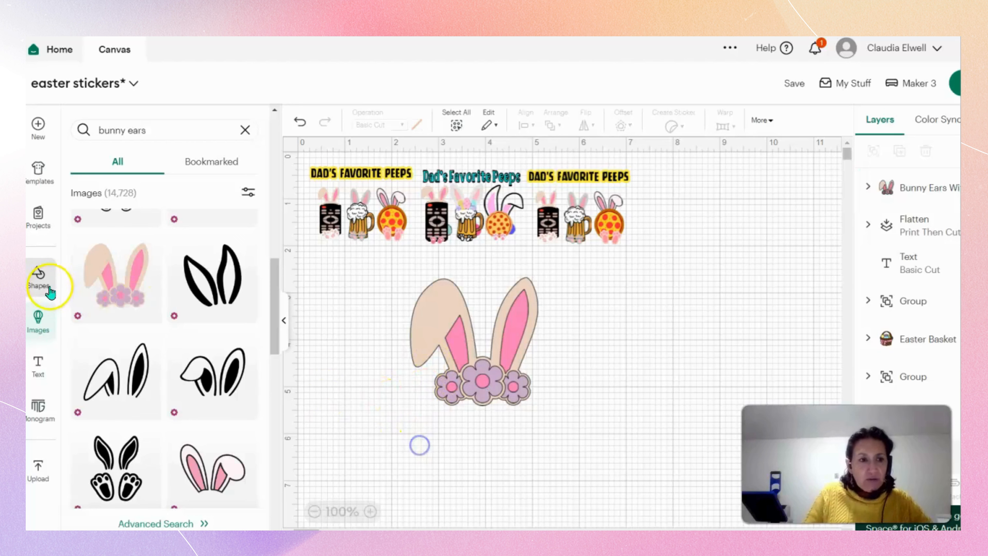
# Add the square-cornered open-ended outline, widen it to 3.14 in, and position it and the flowered ears so the flowers overlap its upper line.
pyautogui.click(40, 281)
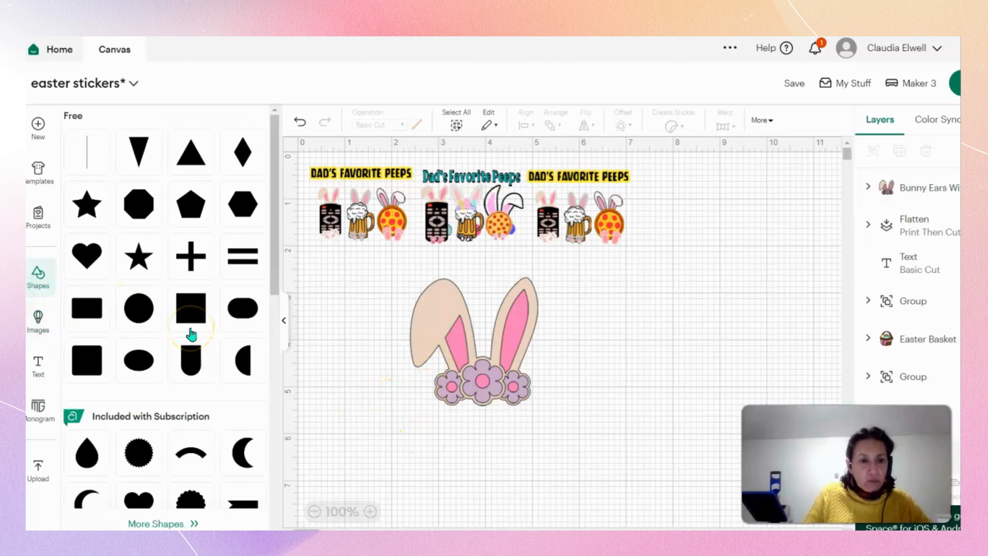
pyautogui.scroll(-10, 191, 334)
pyautogui.scroll(-3, 192, 334)
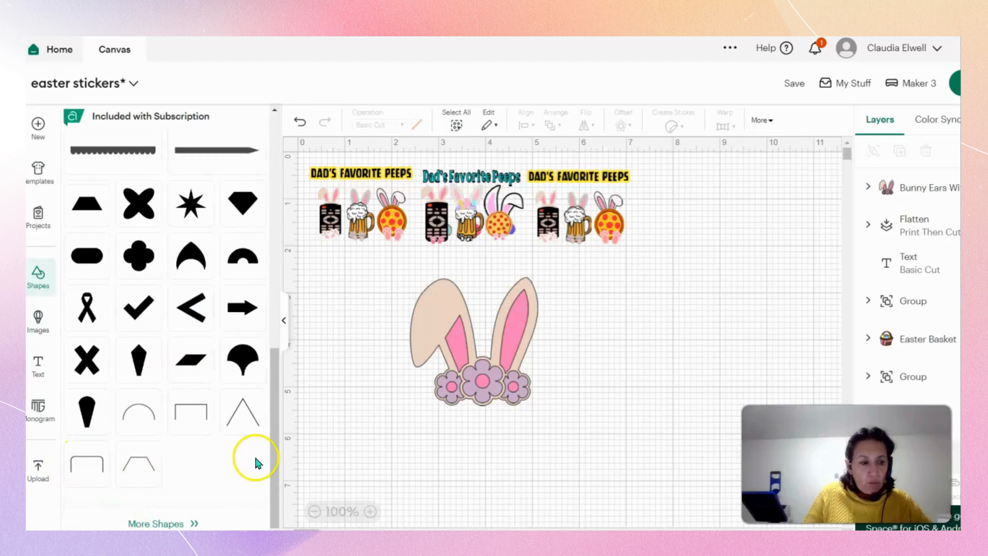
pyautogui.click(88, 460)
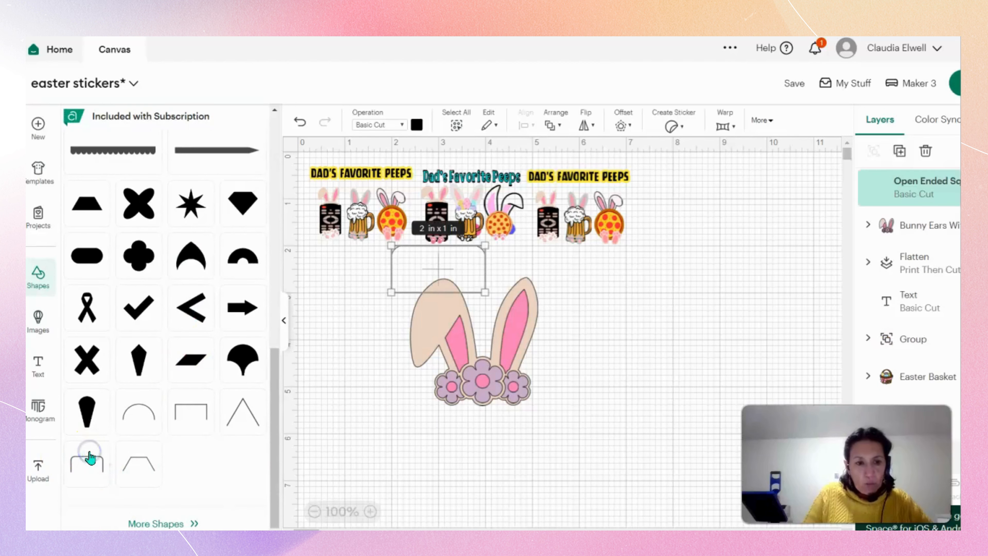
pyautogui.press('Delete')
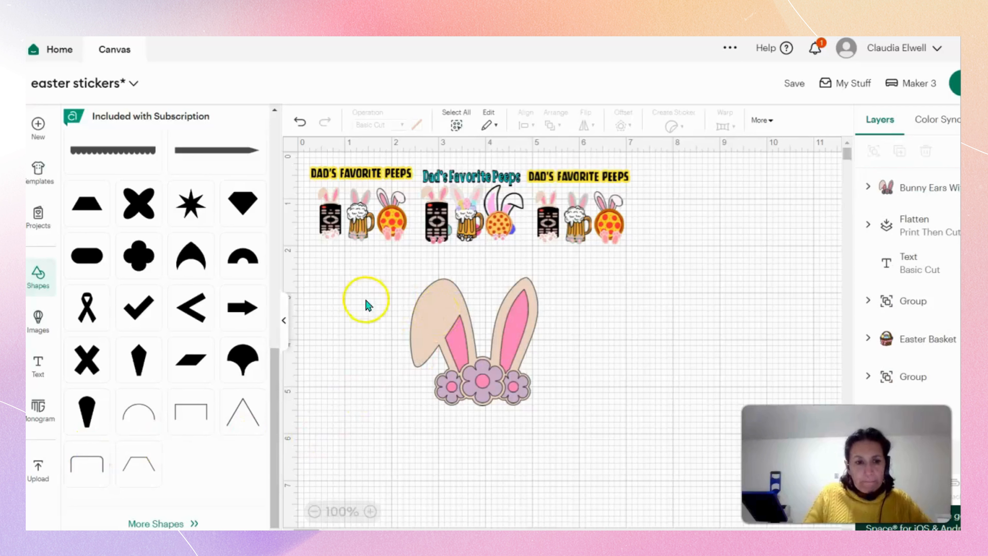
pyautogui.click(200, 415)
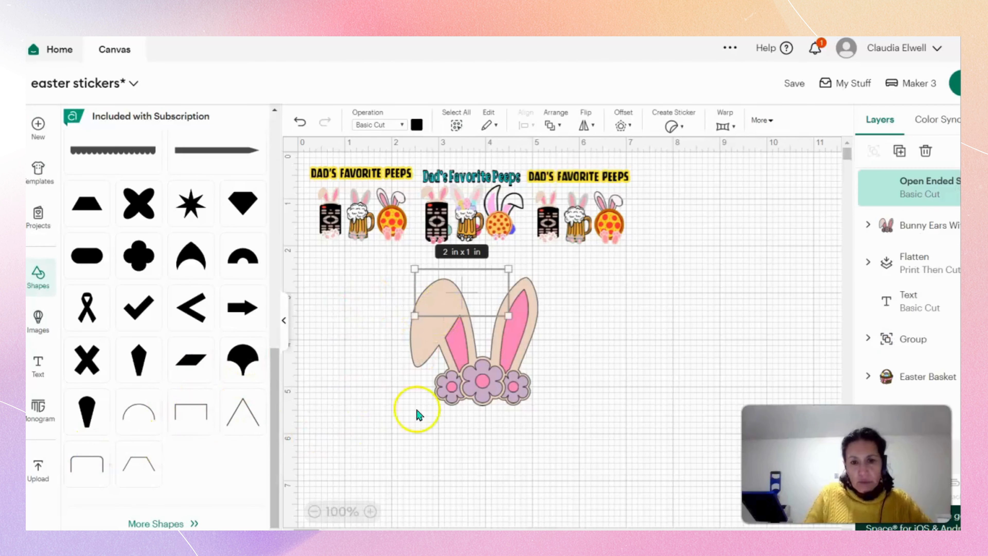
pyautogui.moveTo(484, 301); pyautogui.dragTo(580, 424)
pyautogui.moveTo(490, 338); pyautogui.dragTo(508, 343)
pyautogui.click(655, 429)
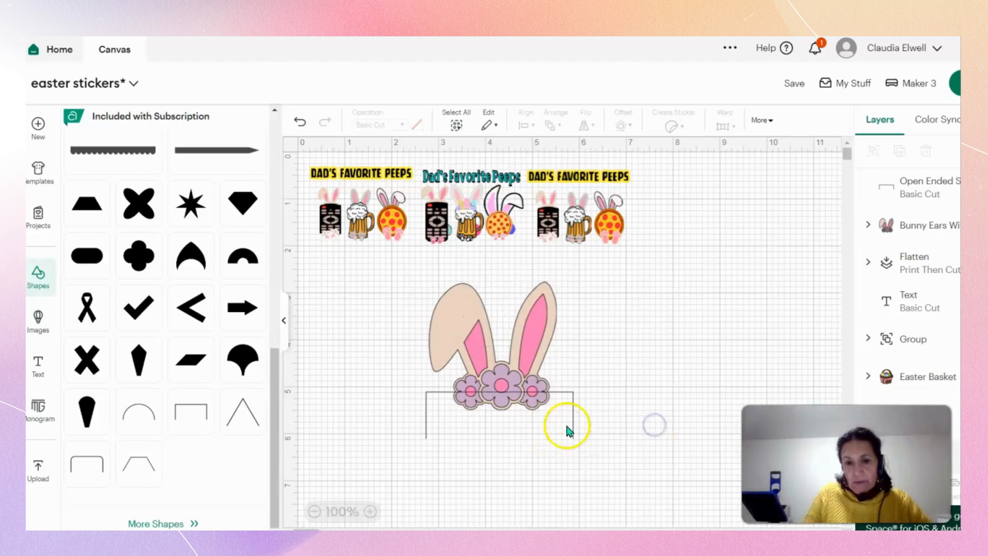
# Move the open-ended outline slightly lower and send it backward behind the flowered bunny ears.
pyautogui.click(567, 430)
pyautogui.click(547, 420)
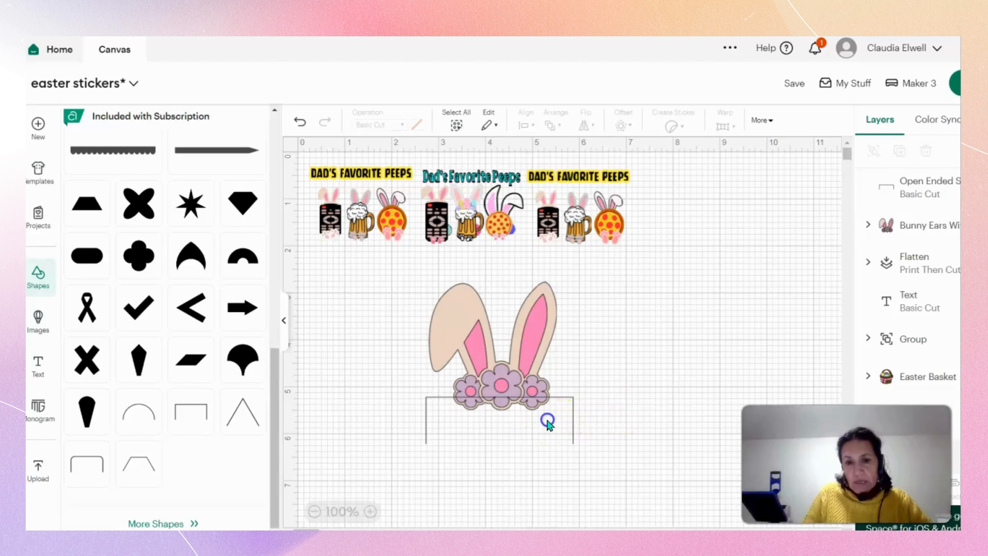
pyautogui.rightClick(547, 421)
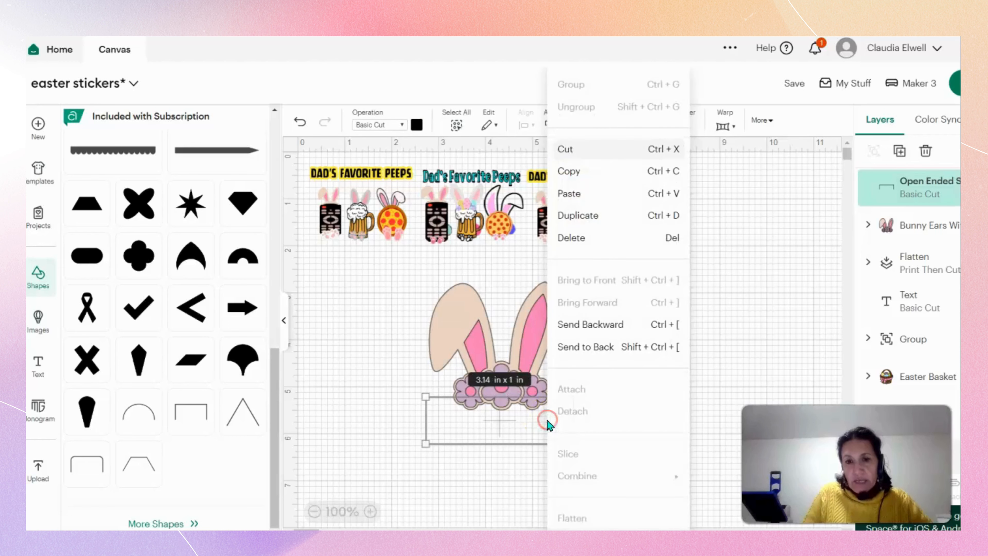
pyautogui.click(580, 325)
pyautogui.click(529, 351)
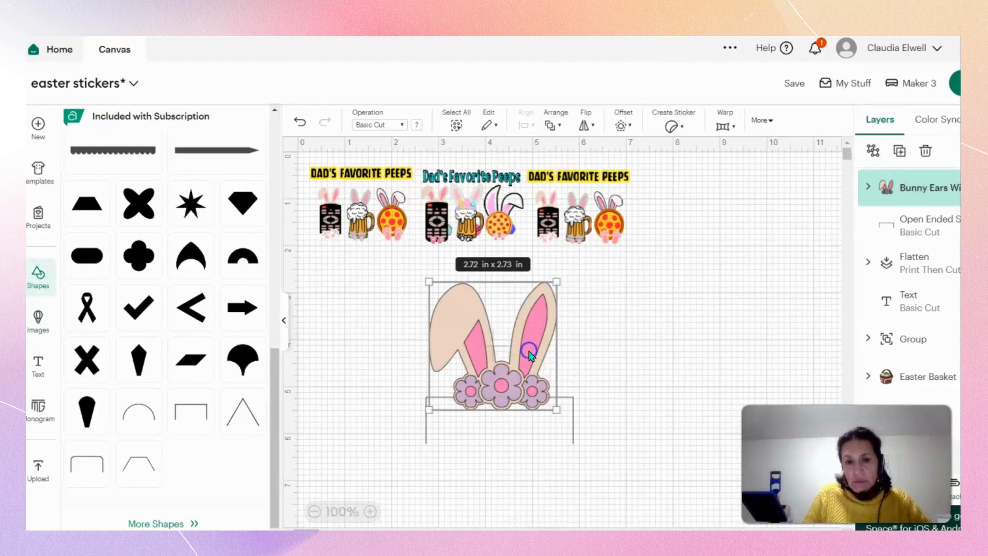
pyautogui.click(683, 385)
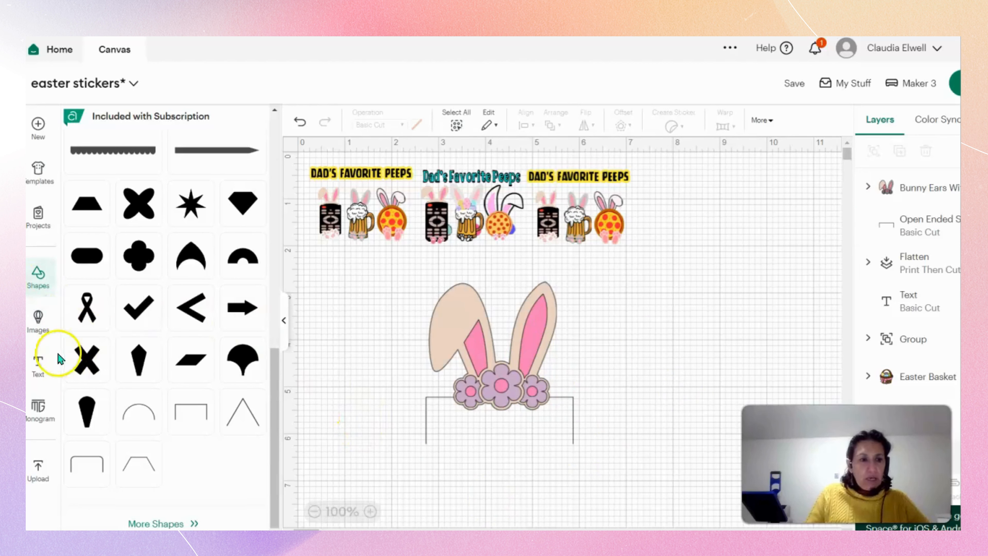
# Add a new text object to the canvas and delete the leftover text lower on the canvas.
pyautogui.click(50, 365)
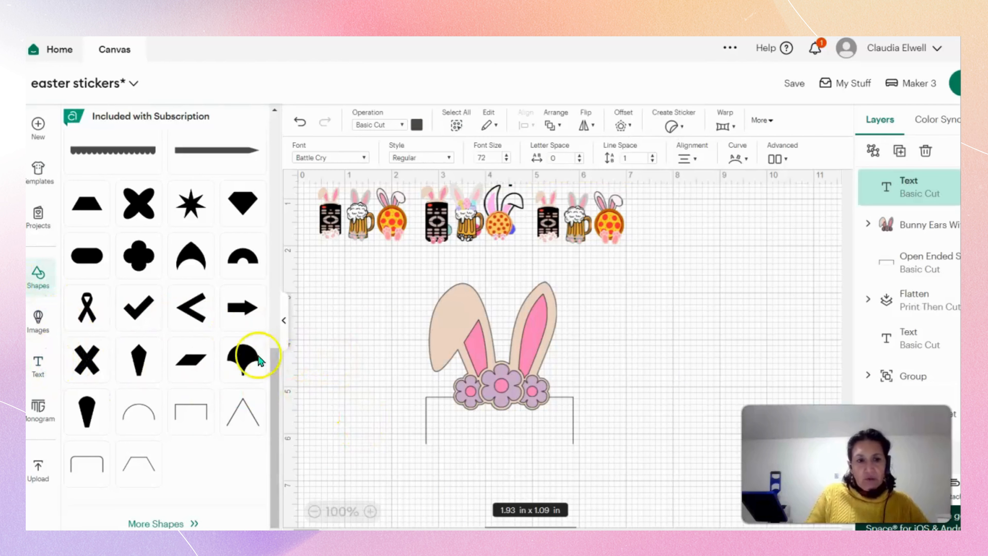
pyautogui.click(284, 321)
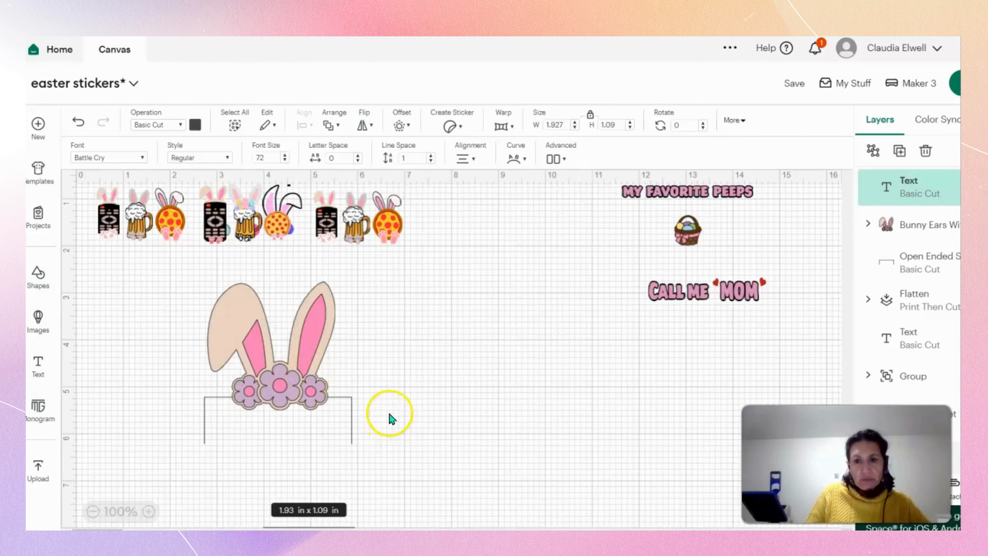
pyautogui.scroll(-5, 393, 413)
pyautogui.scroll(-1, 393, 412)
pyautogui.click(555, 510)
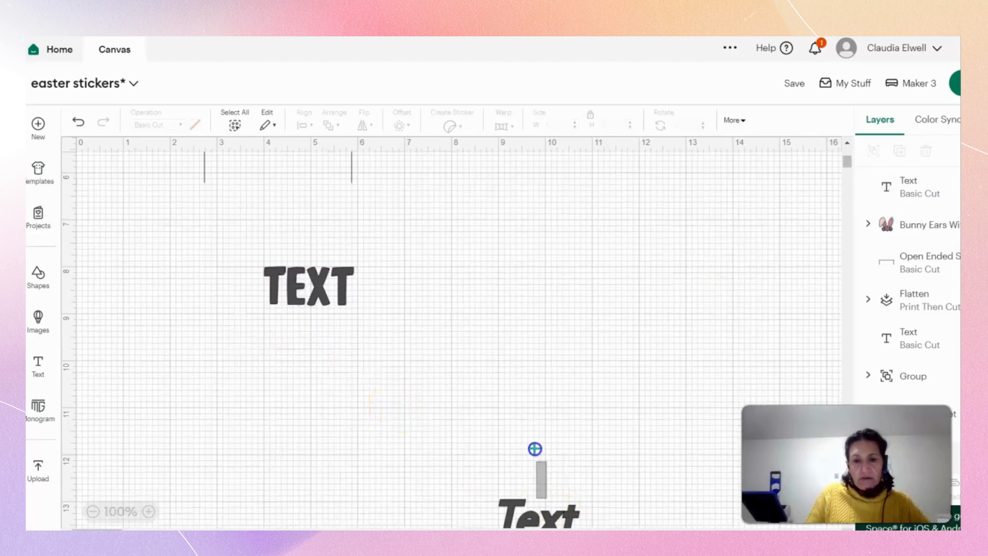
pyautogui.moveTo(529, 506); pyautogui.dragTo(513, 355)
pyautogui.press('Delete')
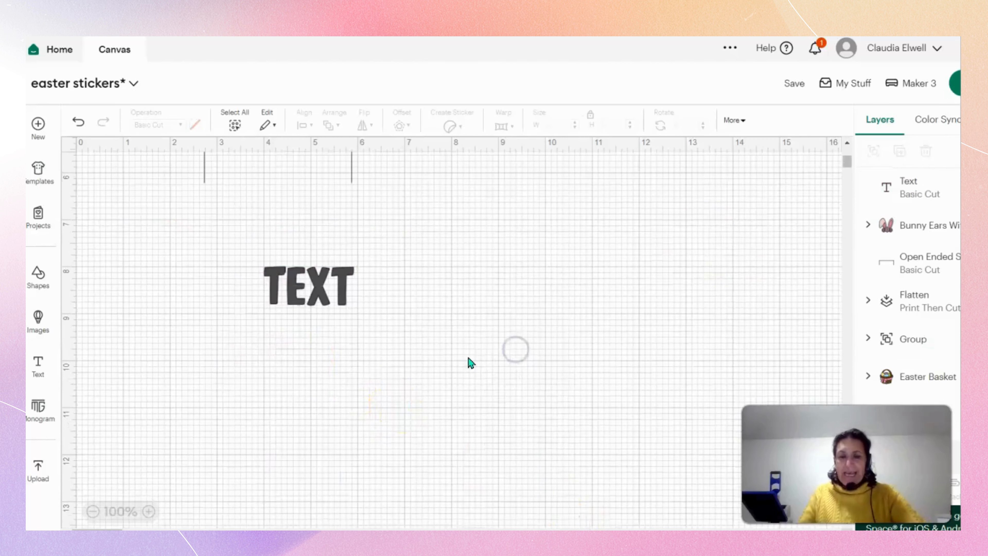
# Replace the new text object's placeholder wording with "Mommy".
pyautogui.click(310, 287)
pyautogui.scroll(3, 389, 331)
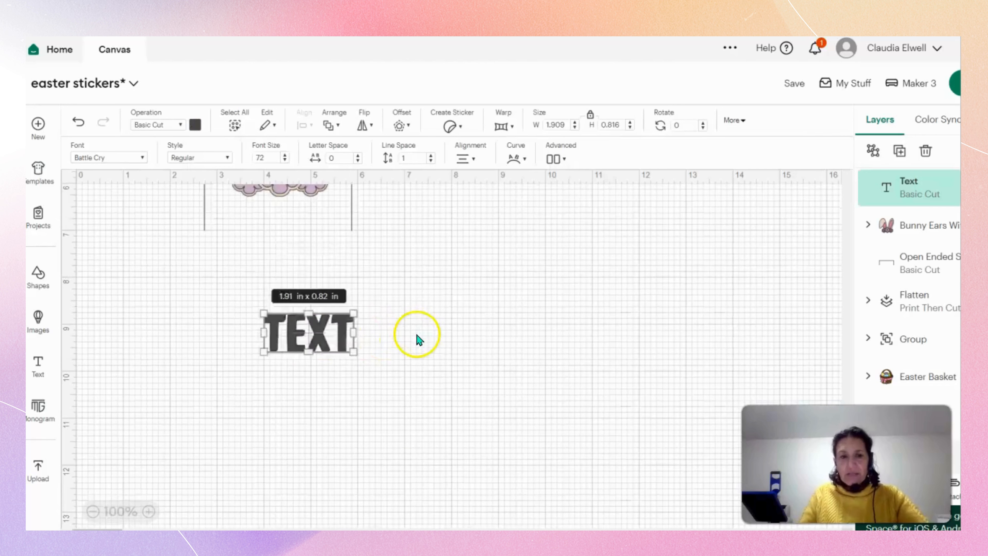
pyautogui.click(340, 412)
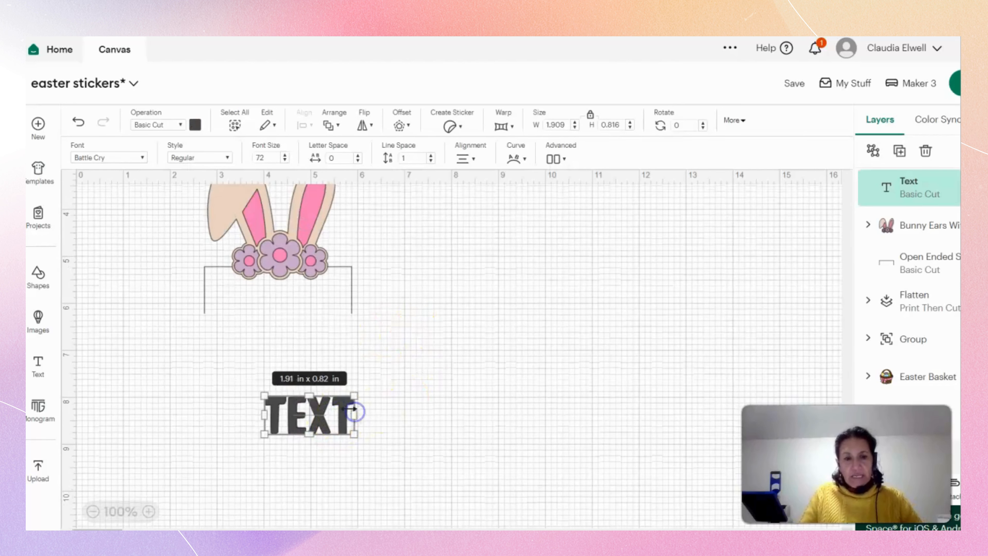
pyautogui.doubleClick(346, 422)
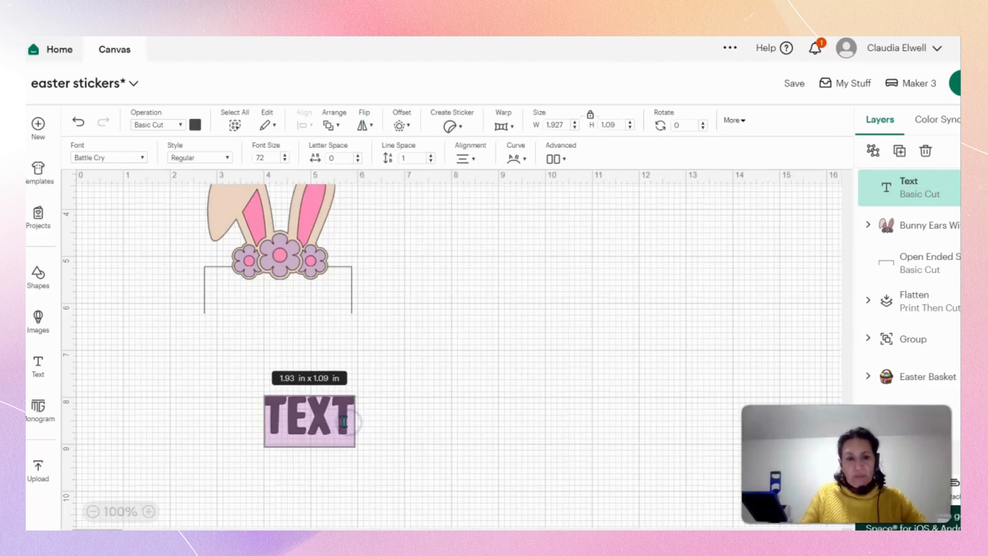
pyautogui.write('Mommy')
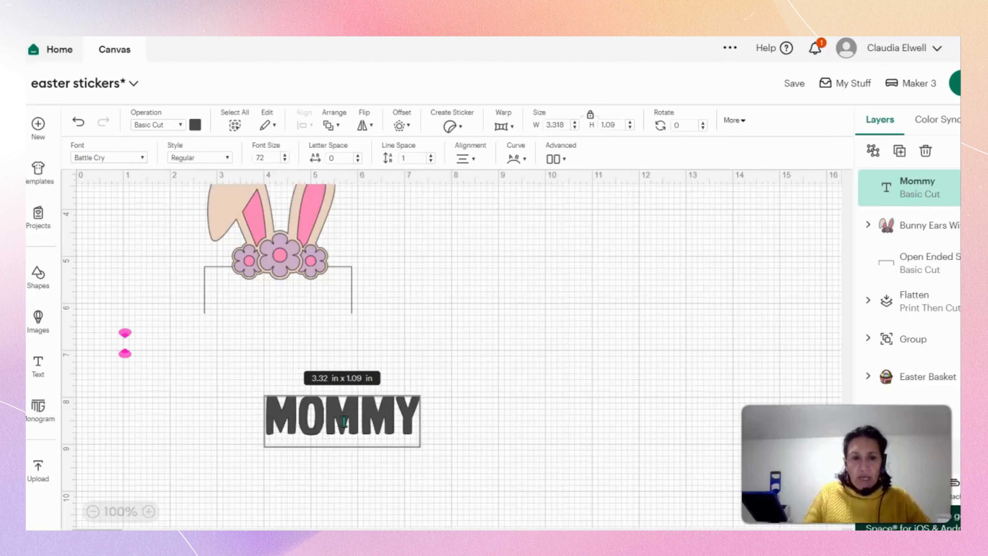
# Colour the whole "Mommy" text black.
pyautogui.moveTo(273, 409); pyautogui.dragTo(428, 423)
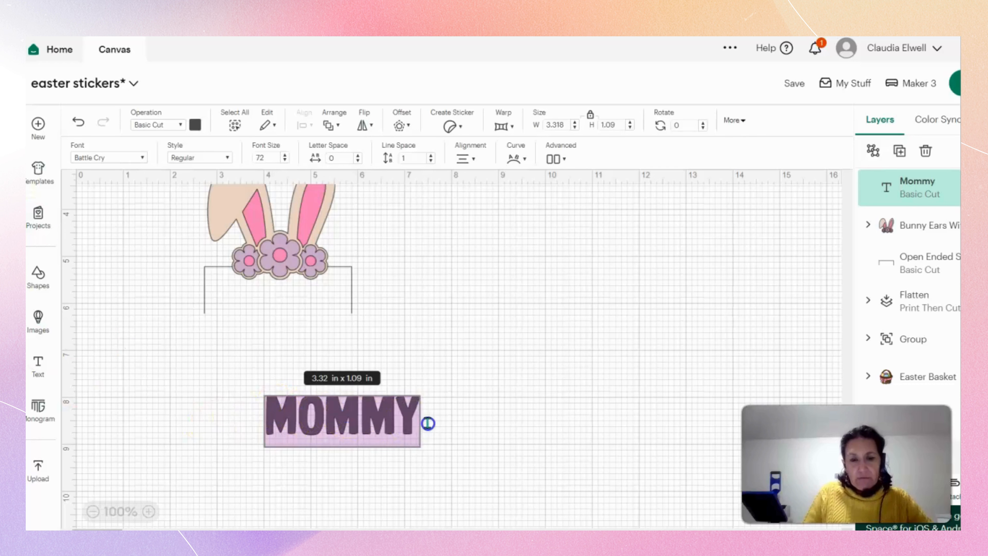
pyautogui.click(195, 125)
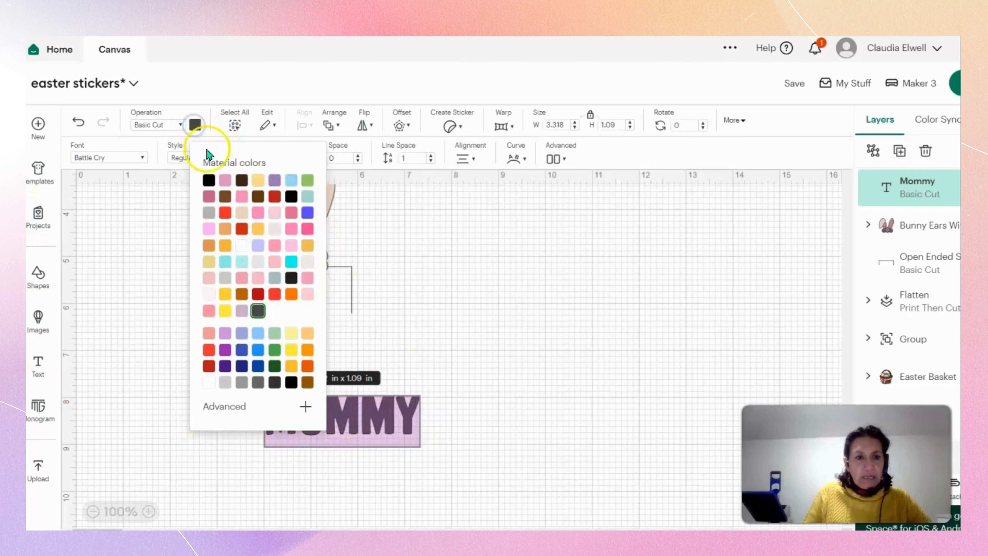
pyautogui.click(210, 180)
pyautogui.click(417, 217)
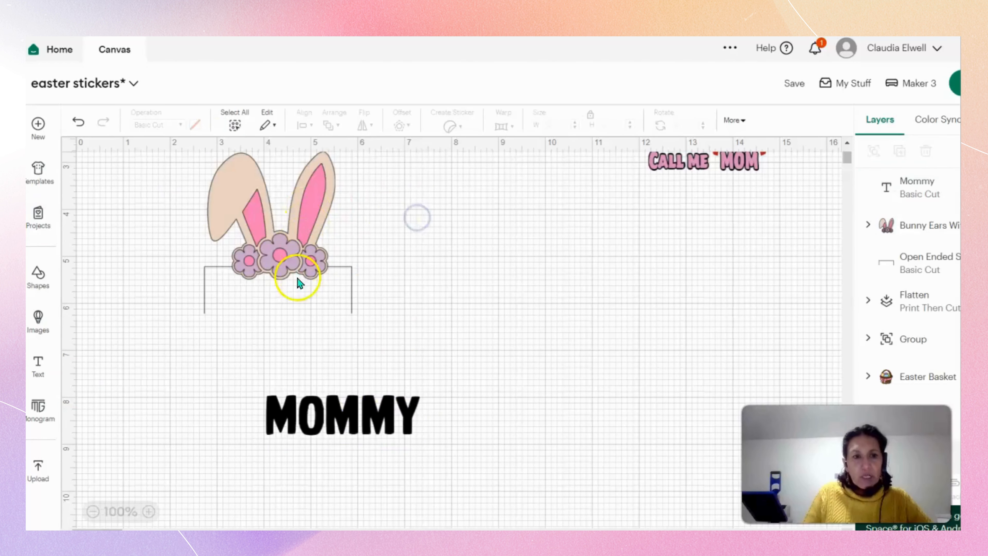
# Reduce the font size of the "Mommy" text to 41.
pyautogui.click(393, 422)
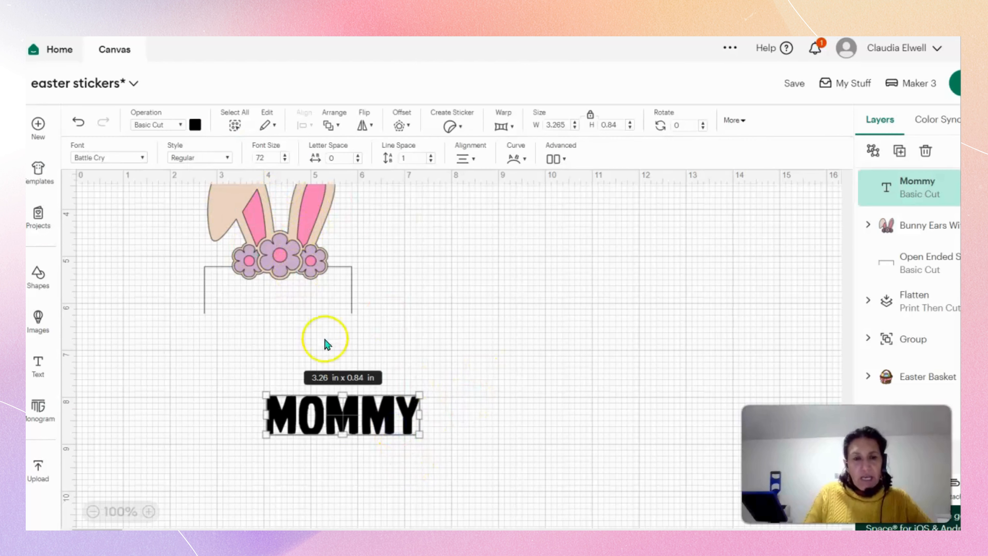
pyautogui.click(284, 161)
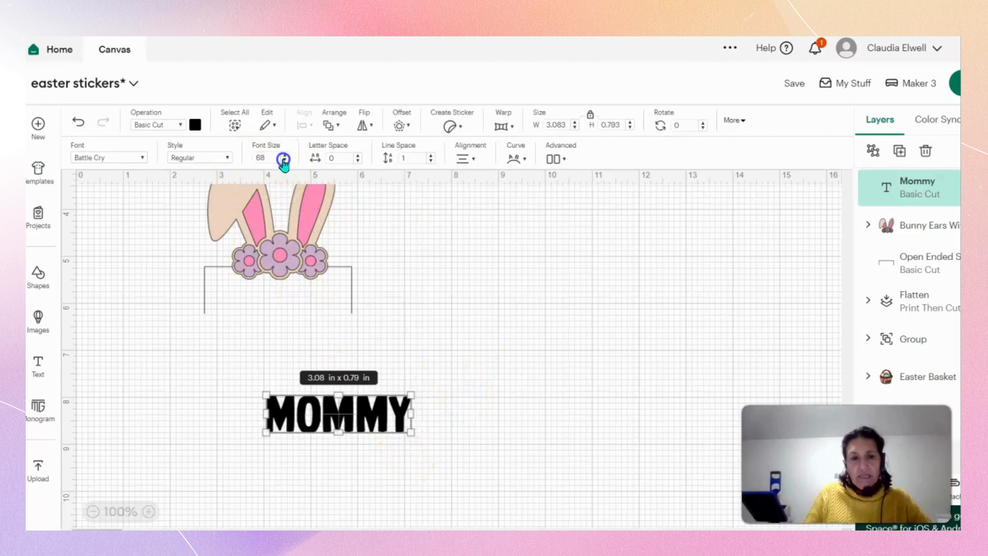
pyautogui.click(285, 160)
pyautogui.click(285, 160)
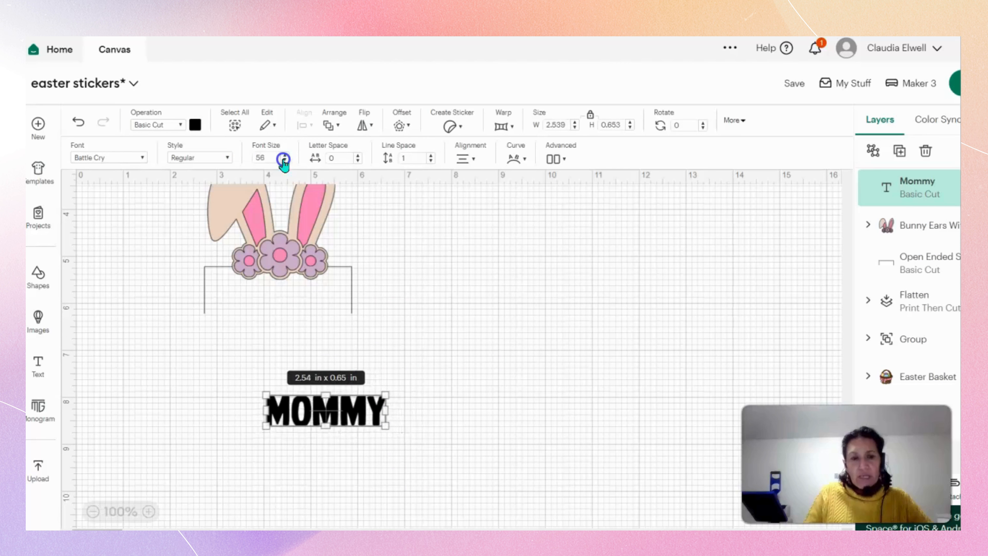
pyautogui.click(284, 160)
pyautogui.click(284, 160)
pyautogui.click(285, 160)
pyautogui.click(285, 160)
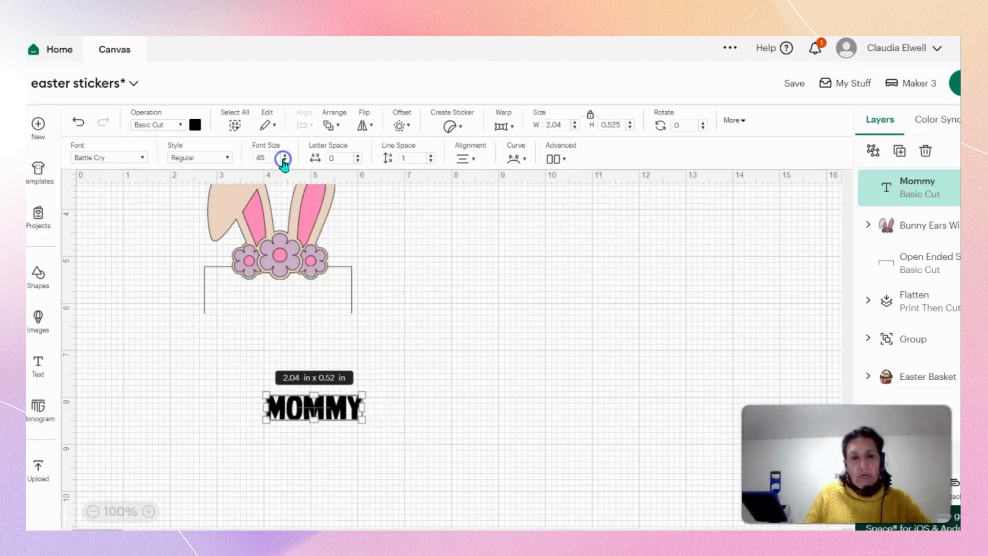
pyautogui.click(285, 160)
pyautogui.click(285, 160)
# Move "Mommy" inside the open-ended outline, just below the purple flowers.
pyautogui.click(387, 381)
pyautogui.moveTo(335, 412); pyautogui.dragTo(286, 298)
pyautogui.click(337, 306)
pyautogui.click(383, 307)
pyautogui.click(313, 362)
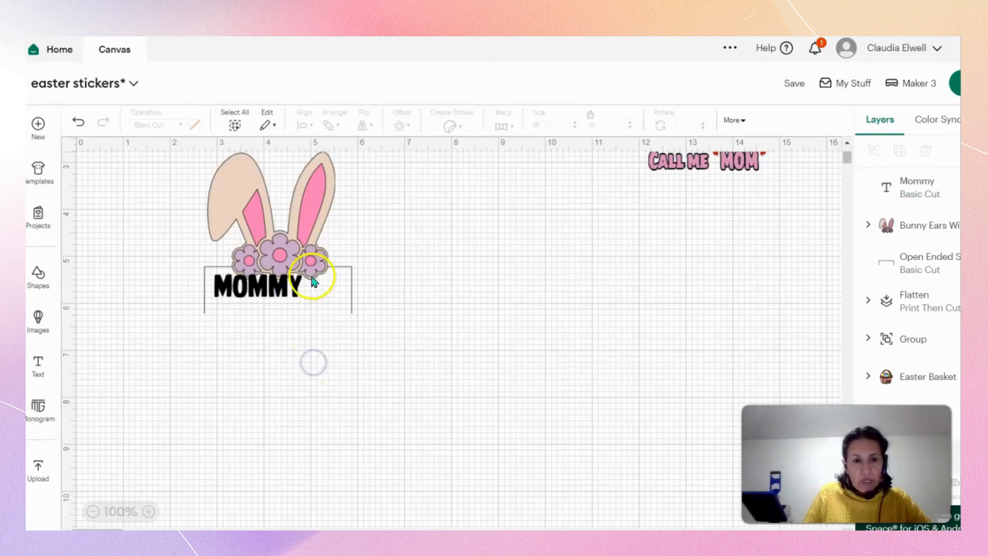
# Bring the flowered bunny ears to the front and adjust "Mommy" to about x 2.94, y 5.38 beneath them.
pyautogui.click(292, 256)
pyautogui.rightClick(291, 257)
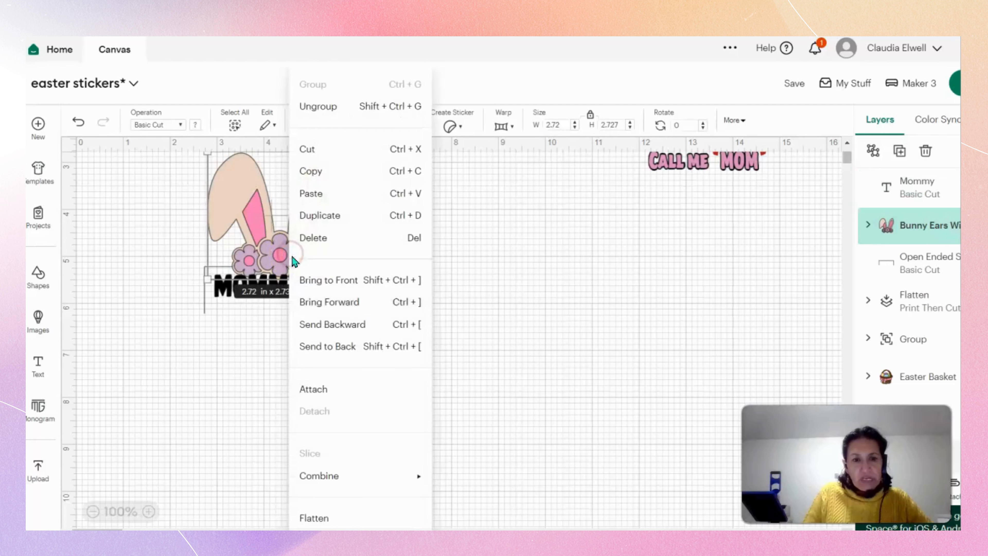
pyautogui.click(315, 280)
pyautogui.click(247, 294)
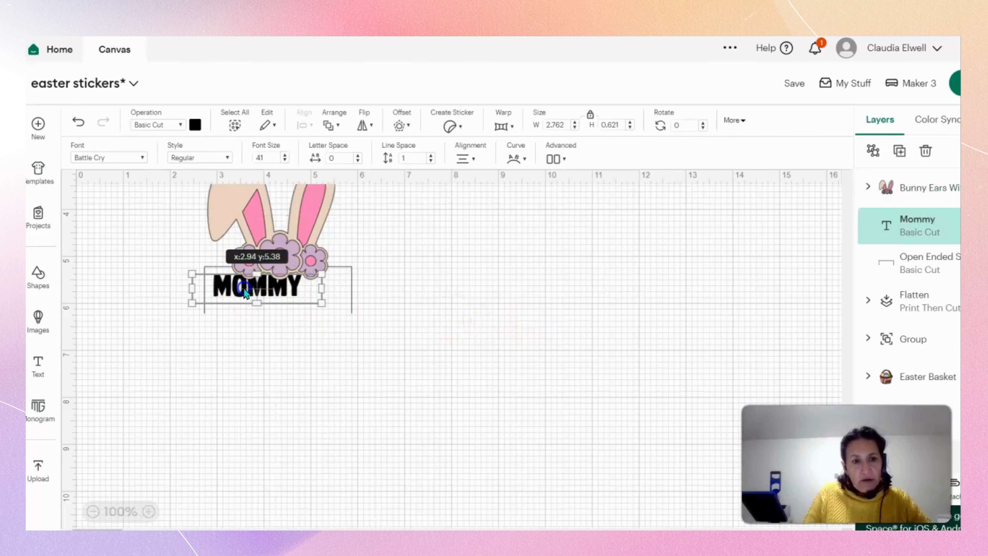
pyautogui.click(278, 372)
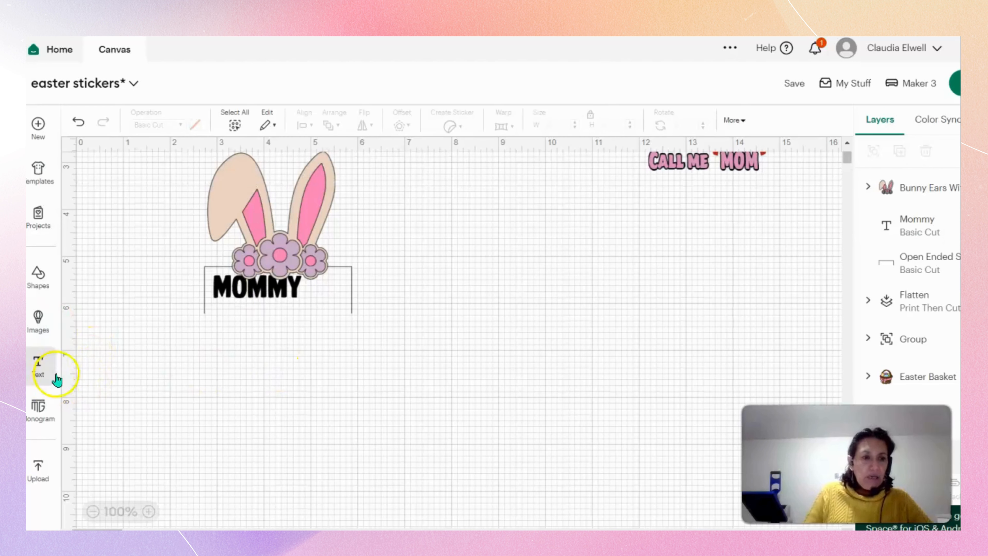
# Add a second text object reading "Bunny" and set it in the Bayamo font.
pyautogui.click(47, 368)
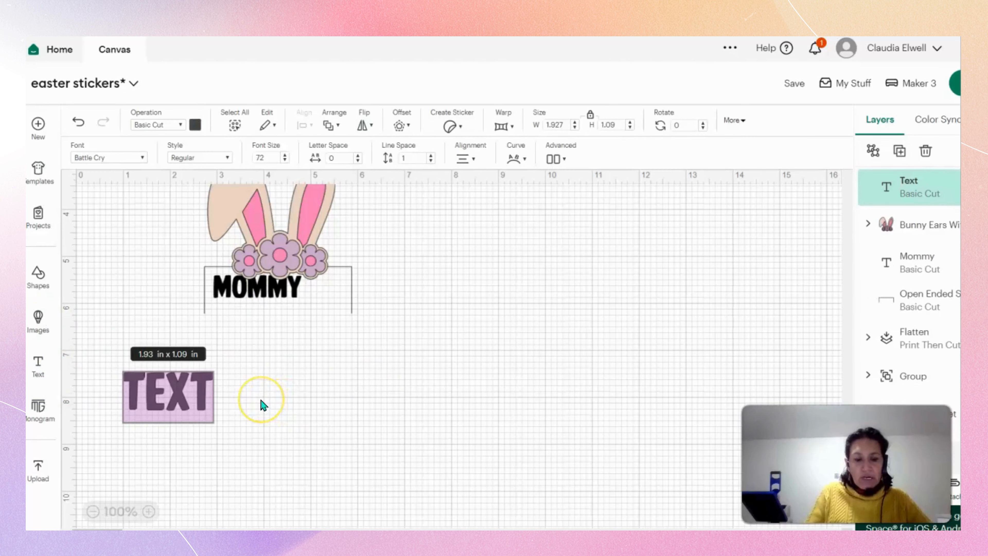
pyautogui.write('Bu')
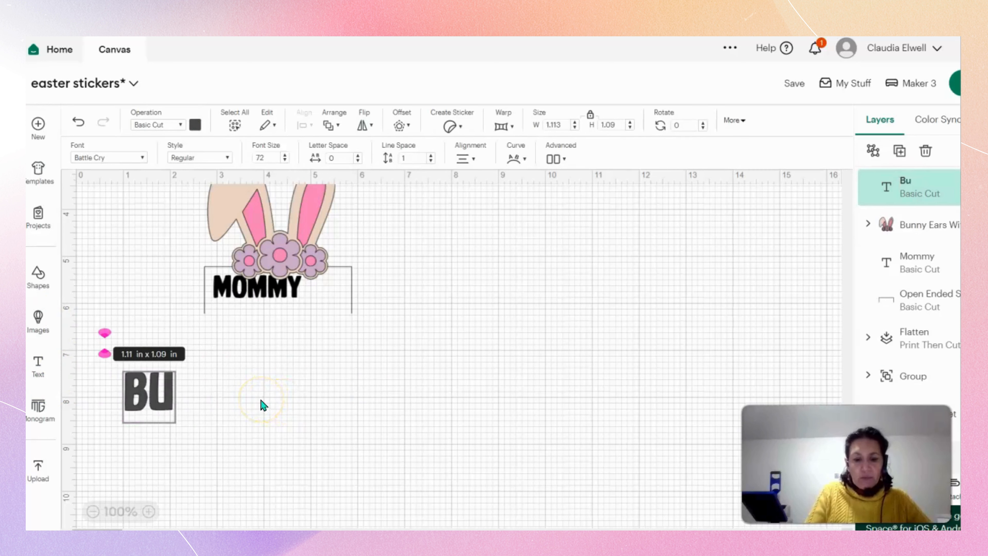
pyautogui.write('nny')
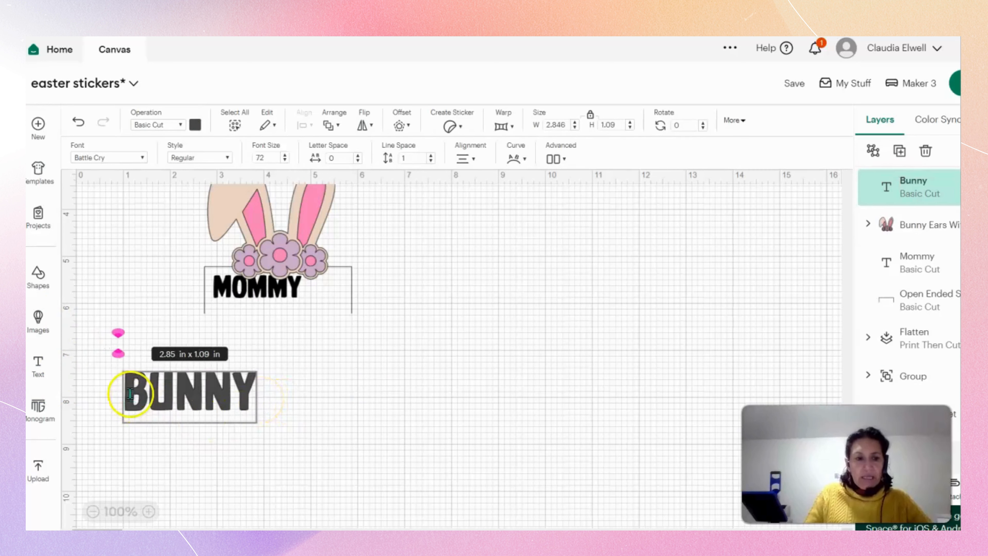
pyautogui.moveTo(129, 395); pyautogui.dragTo(303, 394)
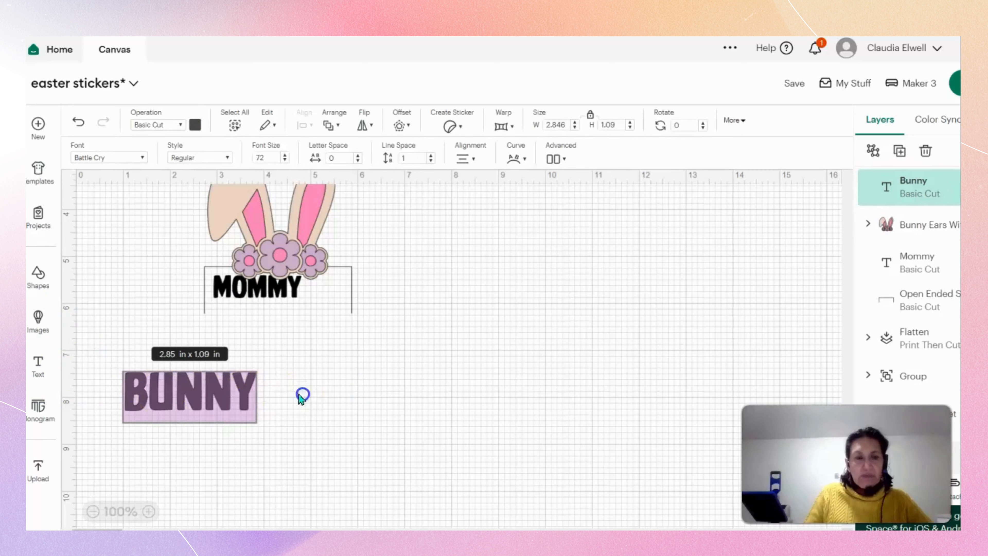
pyautogui.click(128, 158)
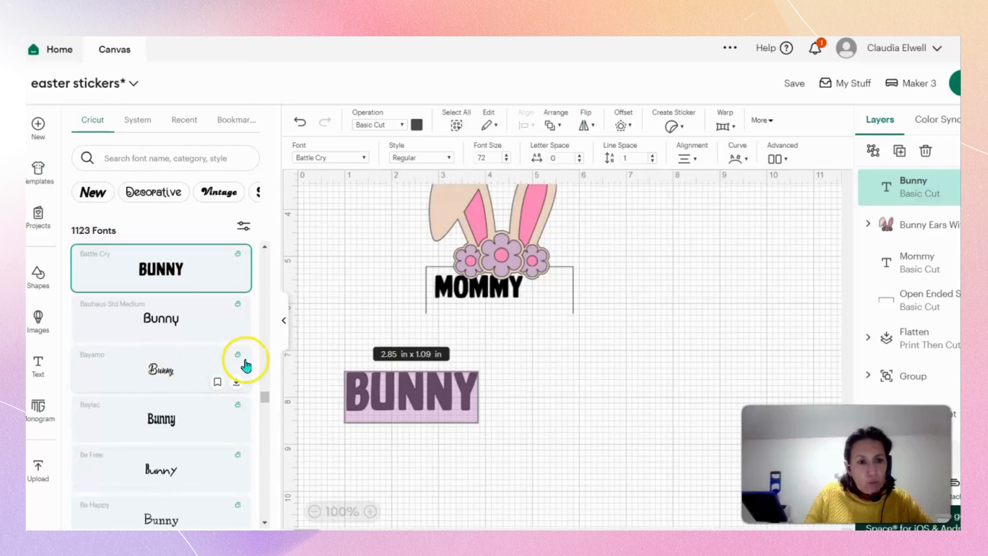
pyautogui.click(183, 369)
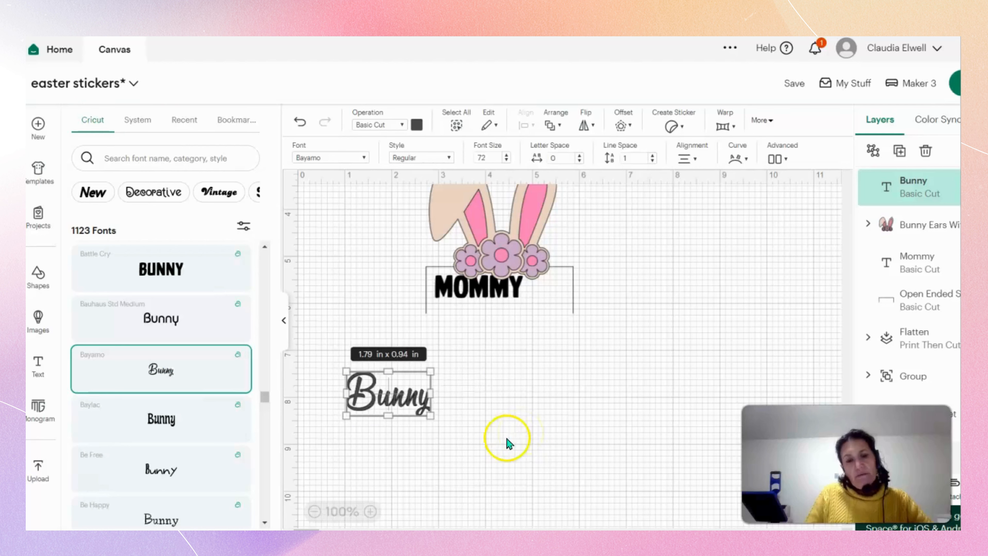
pyautogui.click(283, 323)
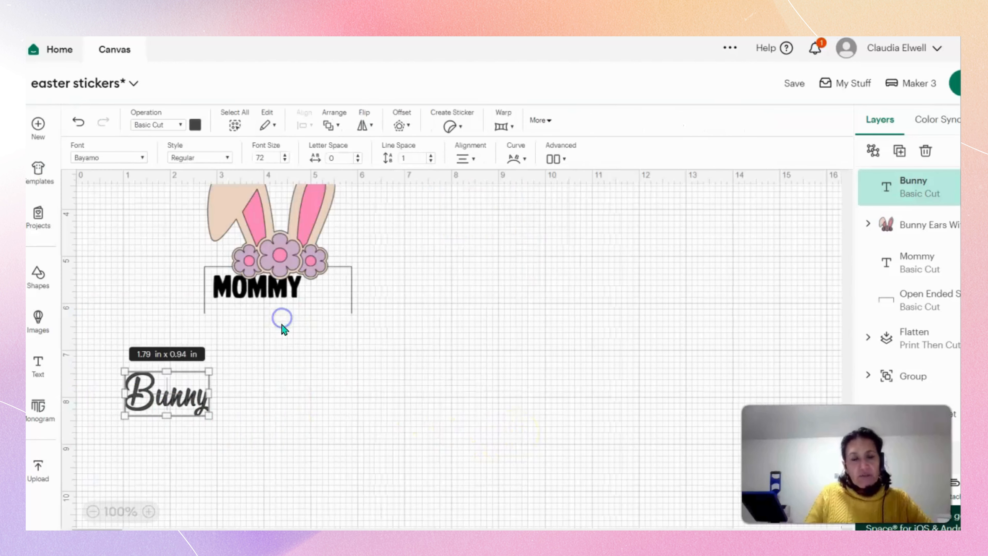
# Colour "Bunny" black and place it below "Mommy" at about x 3.61, y 5.88.
pyautogui.moveTo(188, 404); pyautogui.dragTo(263, 387)
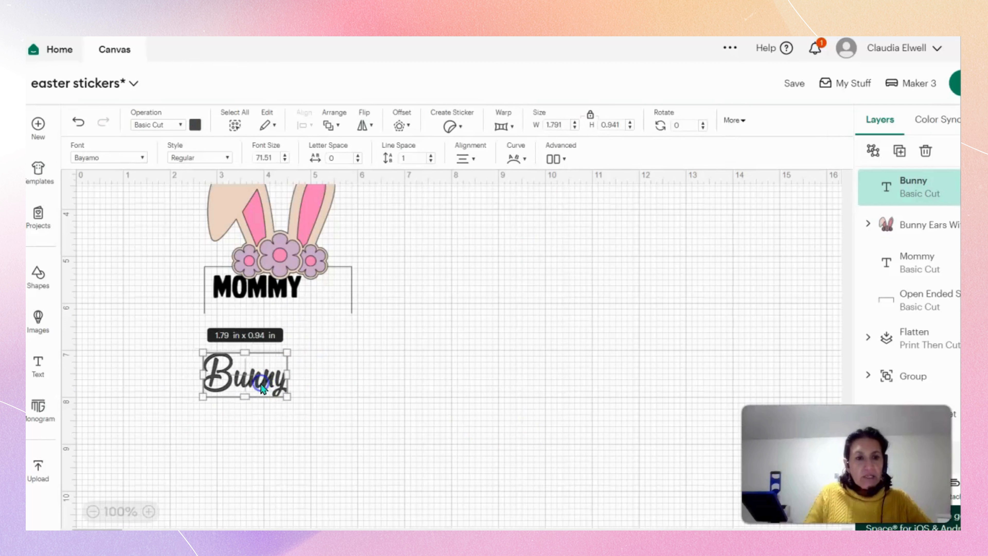
pyautogui.click(195, 124)
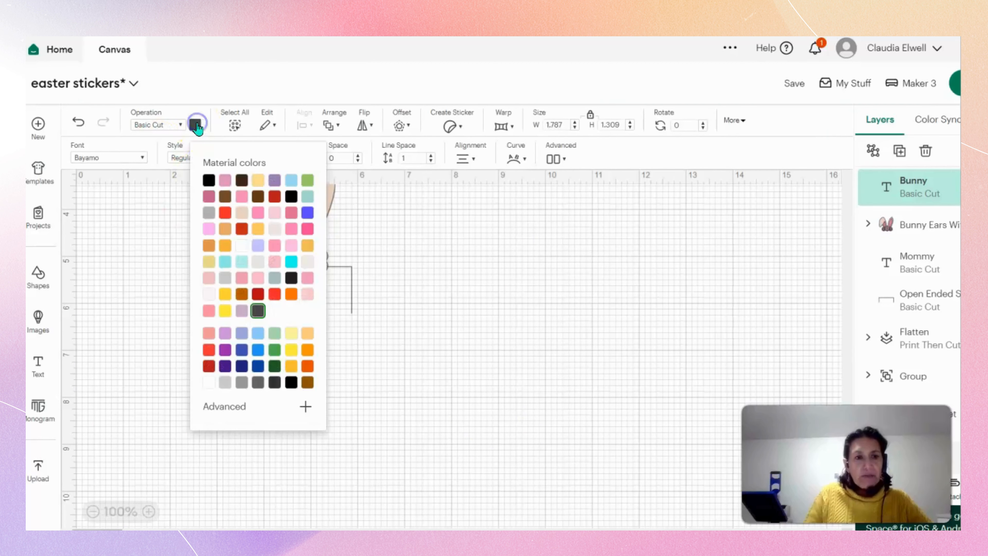
pyautogui.click(420, 292)
pyautogui.moveTo(310, 394); pyautogui.dragTo(298, 333)
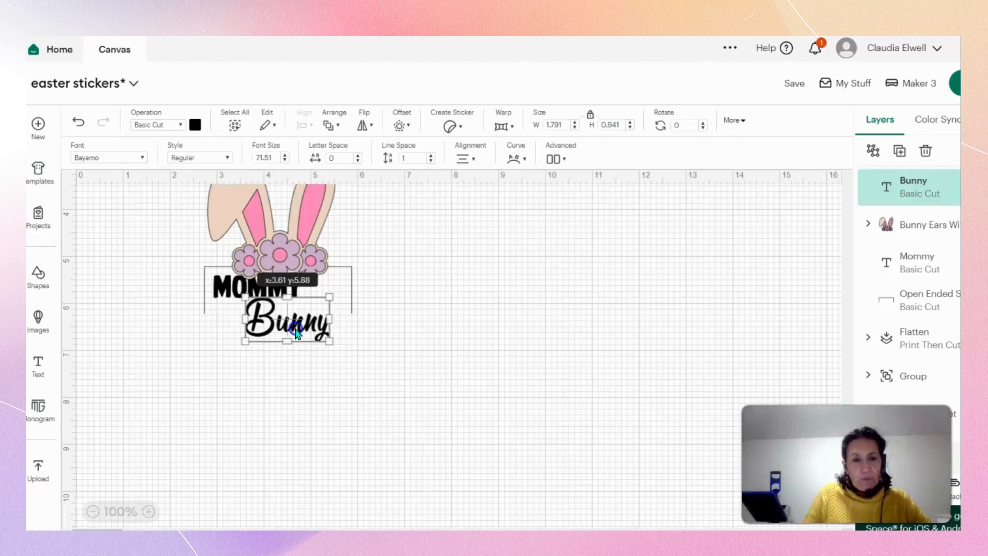
pyautogui.click(382, 385)
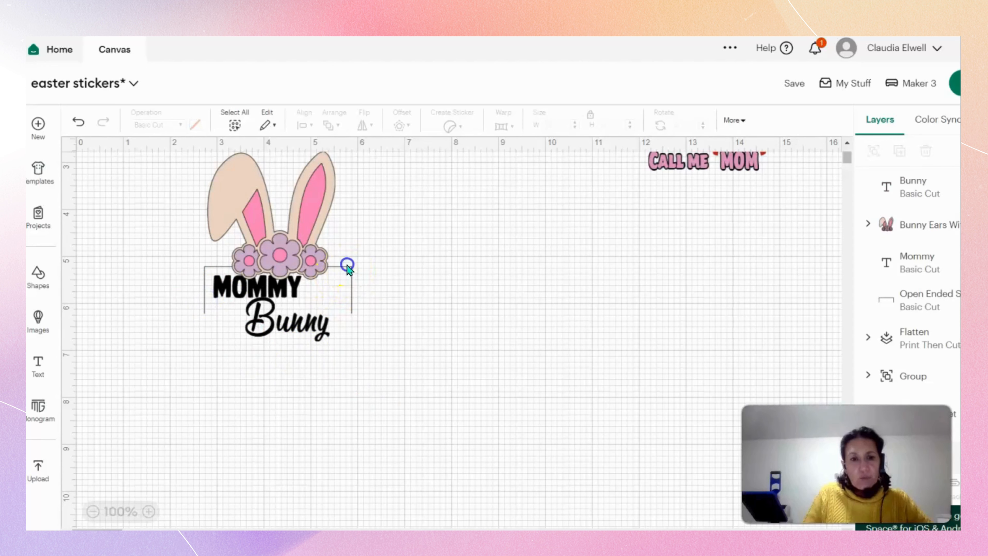
# Stretch the open-ended outline's sides downward and shift "Bunny" lower and further left under "Mommy".
pyautogui.click(352, 300)
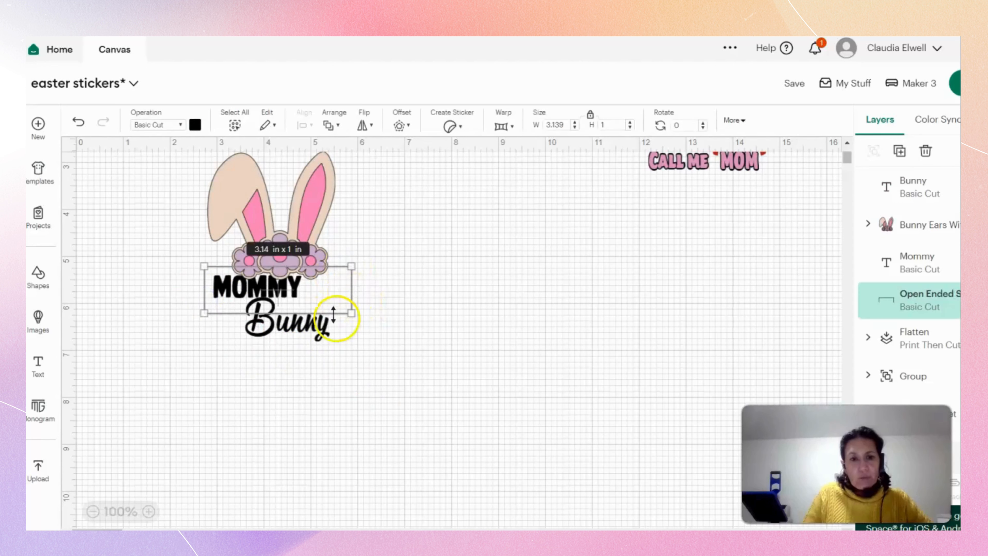
pyautogui.moveTo(334, 314); pyautogui.dragTo(275, 338)
pyautogui.click(419, 358)
pyautogui.click(418, 353)
# Move "Mommy" slightly lower and stretch it taller and wider to fill more of the outline.
pyautogui.click(275, 297)
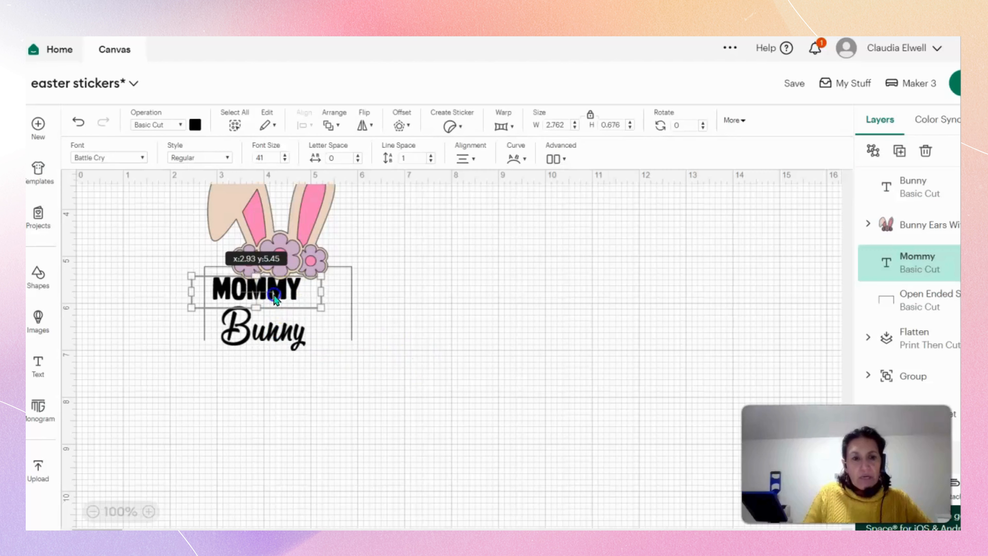
pyautogui.moveTo(259, 308); pyautogui.dragTo(256, 304)
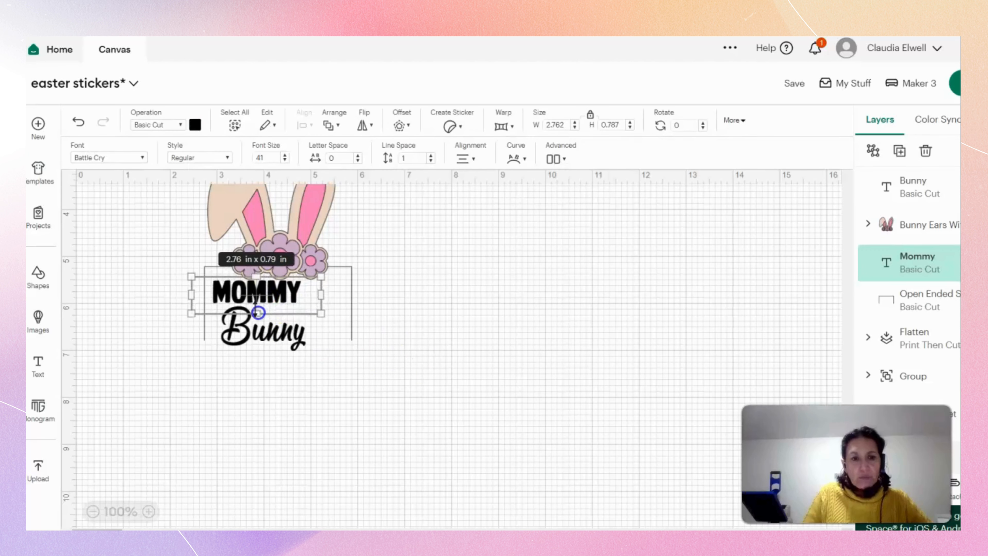
pyautogui.click(518, 357)
pyautogui.click(293, 301)
pyautogui.moveTo(319, 315); pyautogui.dragTo(307, 298)
pyautogui.click(484, 347)
pyautogui.click(402, 385)
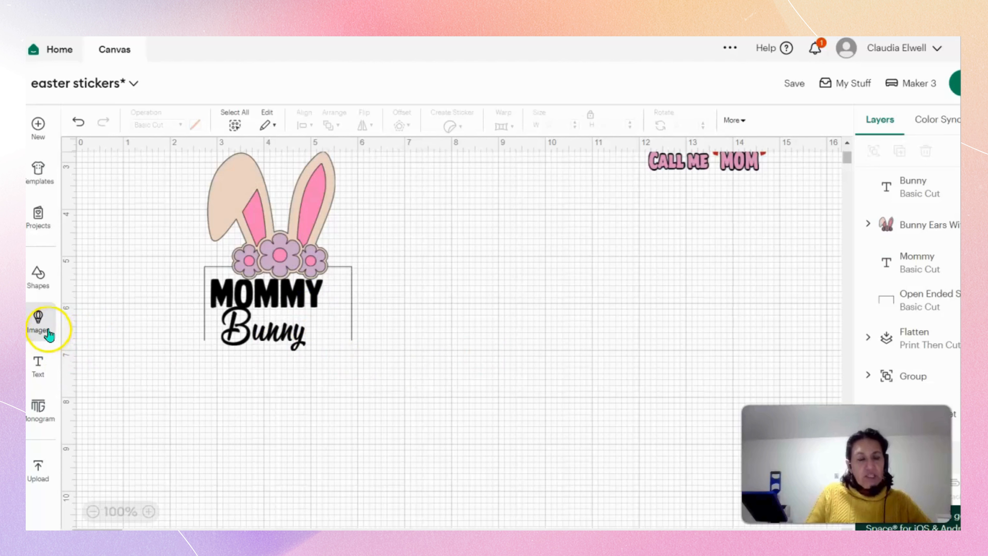
# Shift "Bunny" slightly left to about x 2.97, y 6.07, and shrink "Mommy" to about 3.25 × 0.93 in.
pyautogui.moveTo(268, 343); pyautogui.dragTo(265, 342)
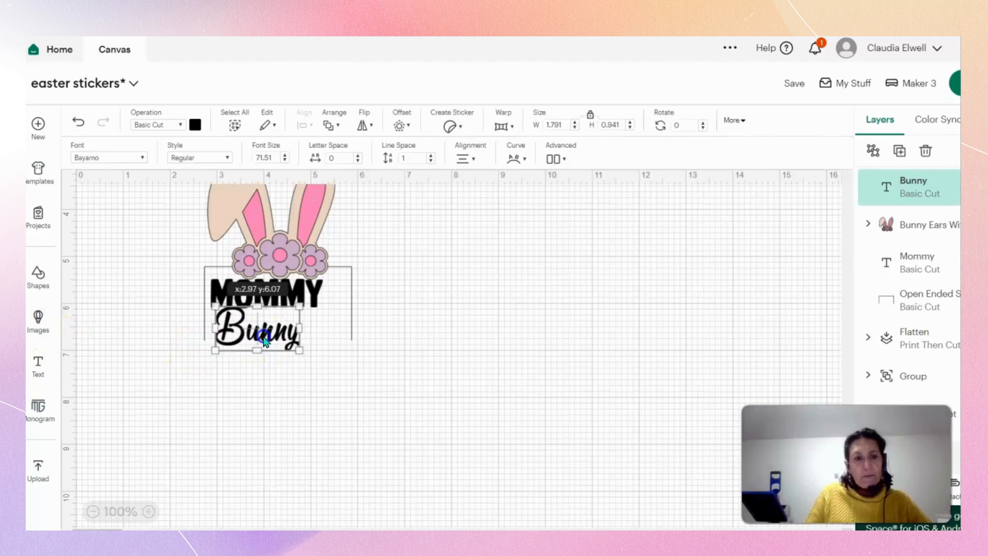
pyautogui.click(366, 393)
pyautogui.click(284, 307)
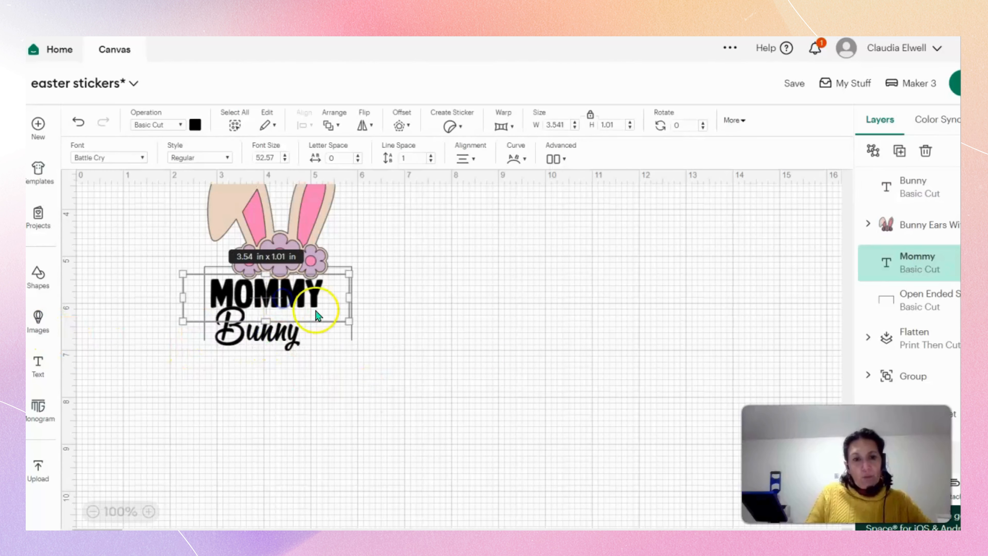
pyautogui.moveTo(345, 317); pyautogui.dragTo(282, 310)
pyautogui.click(368, 380)
pyautogui.click(430, 358)
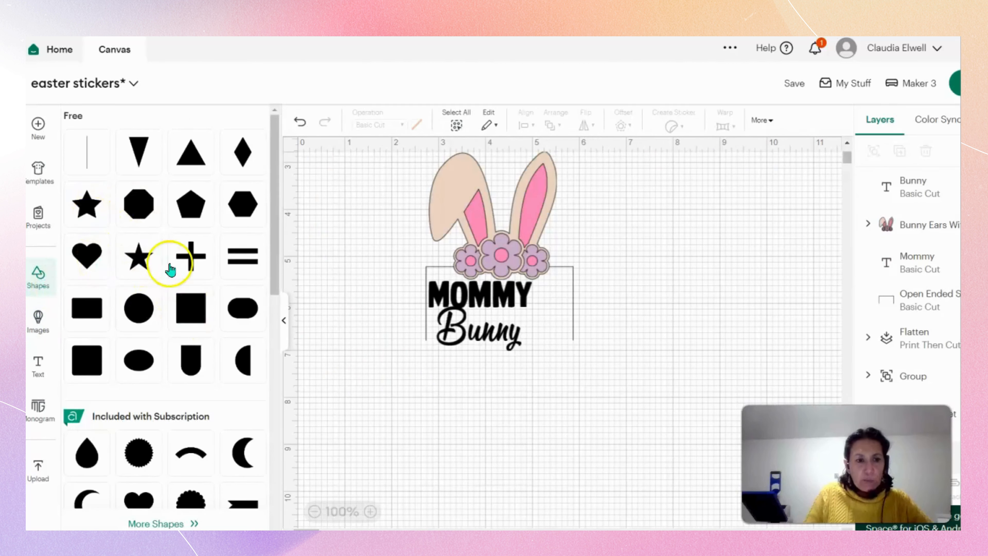
# Add a basic five-pointed star shape to the canvas and colour it golden yellow.
pyautogui.scroll(-5, 170, 268)
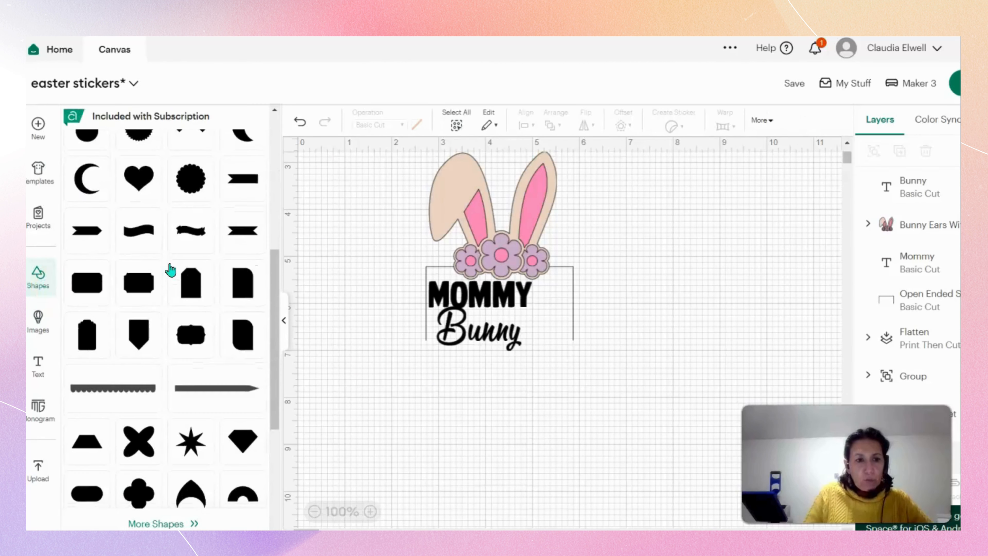
pyautogui.scroll(5, 170, 268)
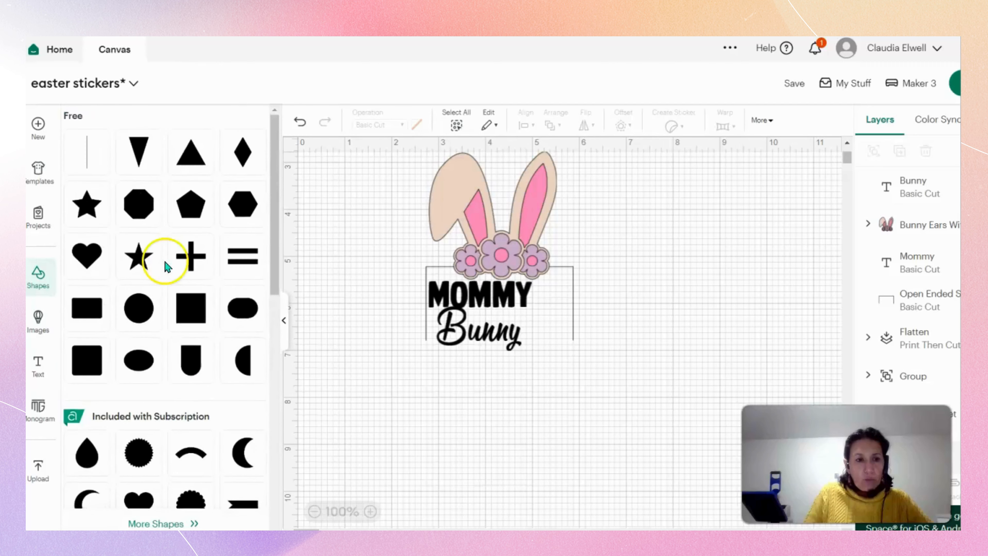
pyautogui.click(88, 205)
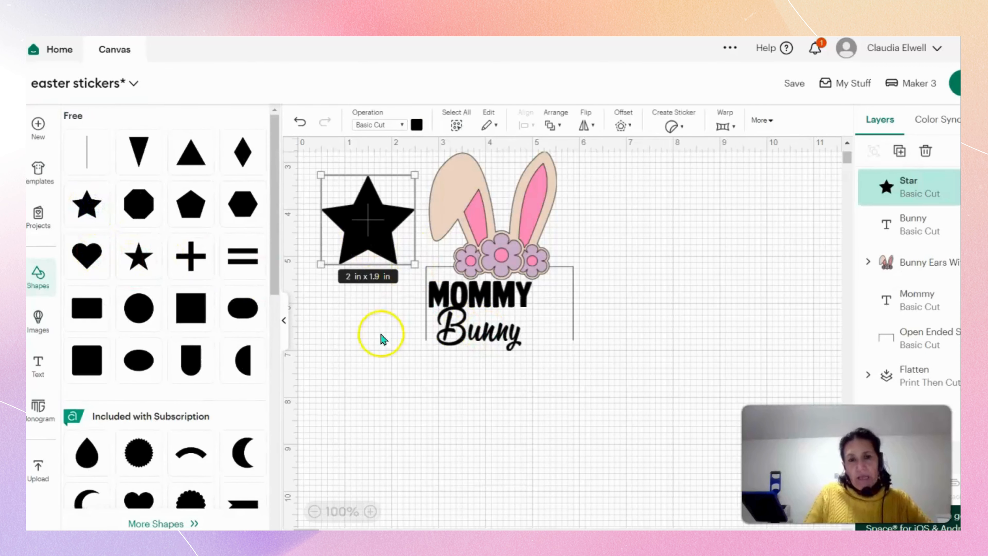
pyautogui.click(417, 124)
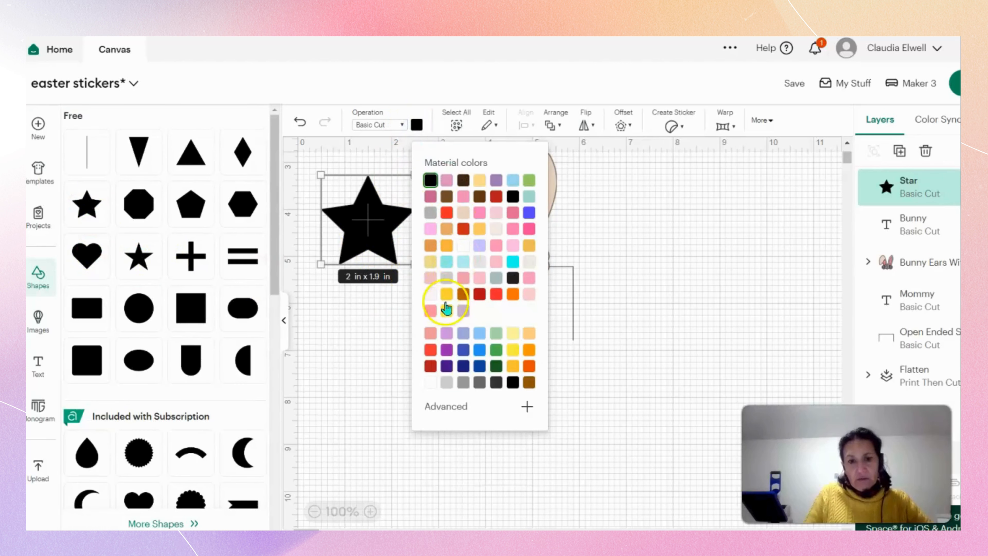
pyautogui.click(446, 294)
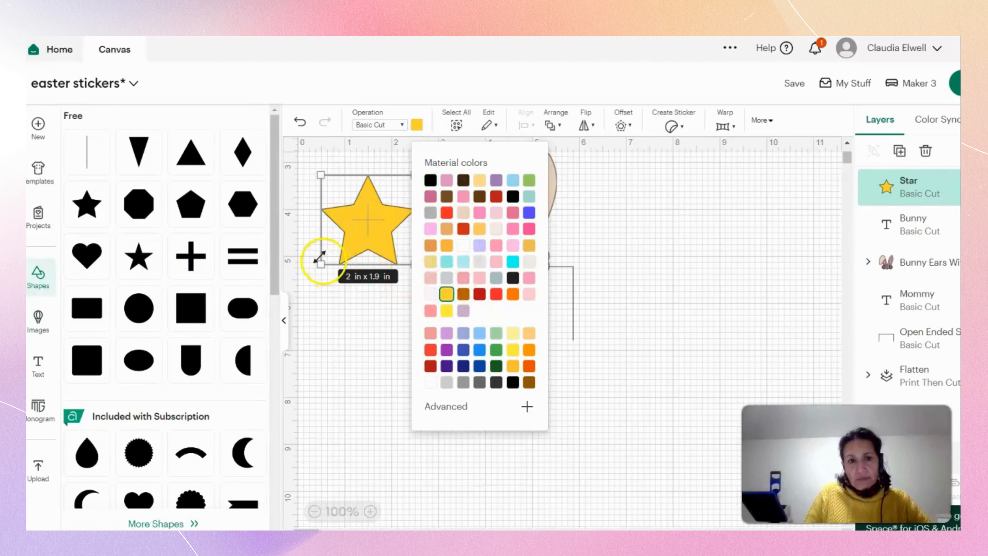
# Shrink the star to about 1.08 × 1.03 in and place it just after "Bunny" inside the open-ended outline.
pyautogui.moveTo(325, 263); pyautogui.dragTo(353, 236)
pyautogui.click(285, 326)
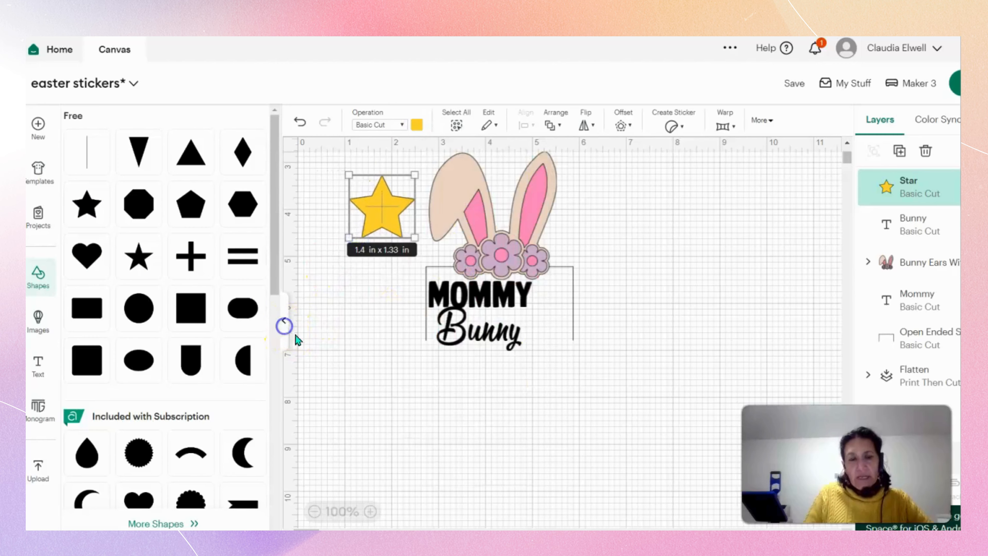
pyautogui.click(326, 352)
pyautogui.click(171, 210)
pyautogui.moveTo(126, 235); pyautogui.dragTo(338, 354)
pyautogui.click(145, 282)
pyautogui.click(439, 367)
pyautogui.click(410, 347)
pyautogui.click(453, 367)
pyautogui.click(423, 368)
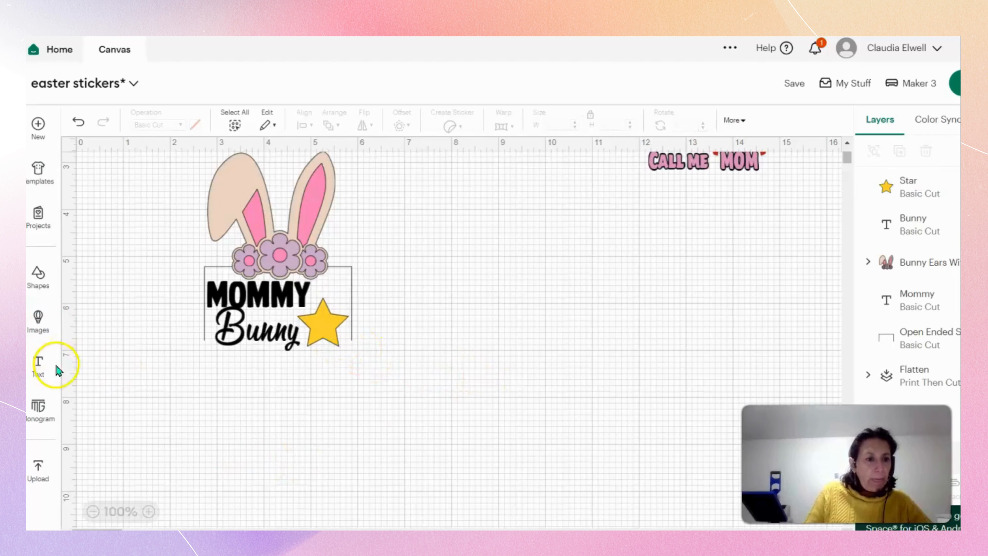
# Add a text object reading "1" and move it up beside the "Mommy Bunny" design.
pyautogui.click(38, 364)
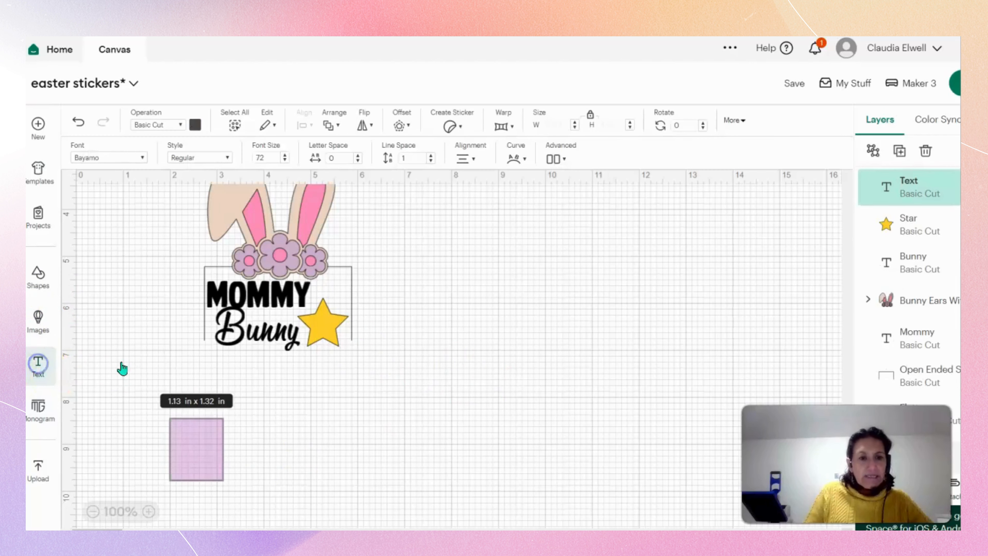
pyautogui.write('1')
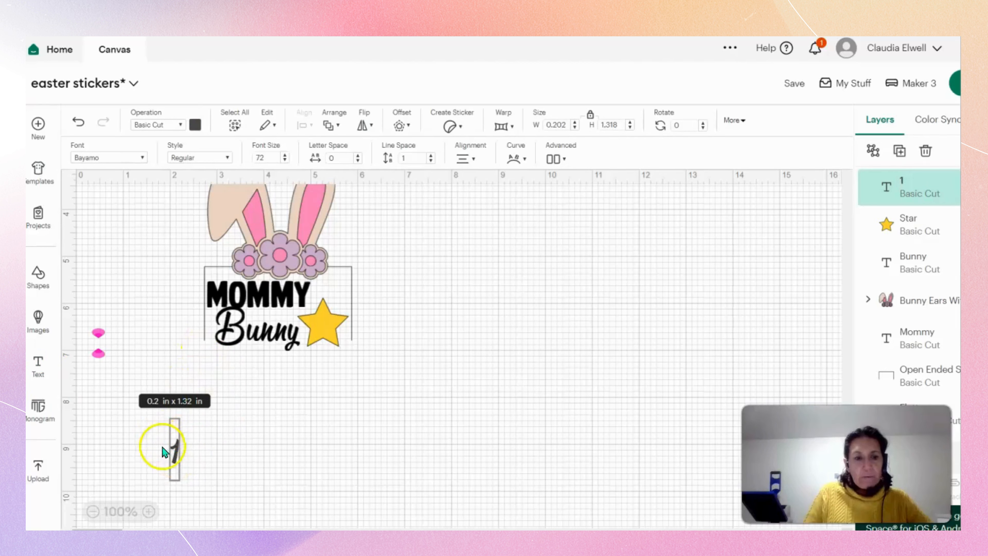
pyautogui.click(175, 448)
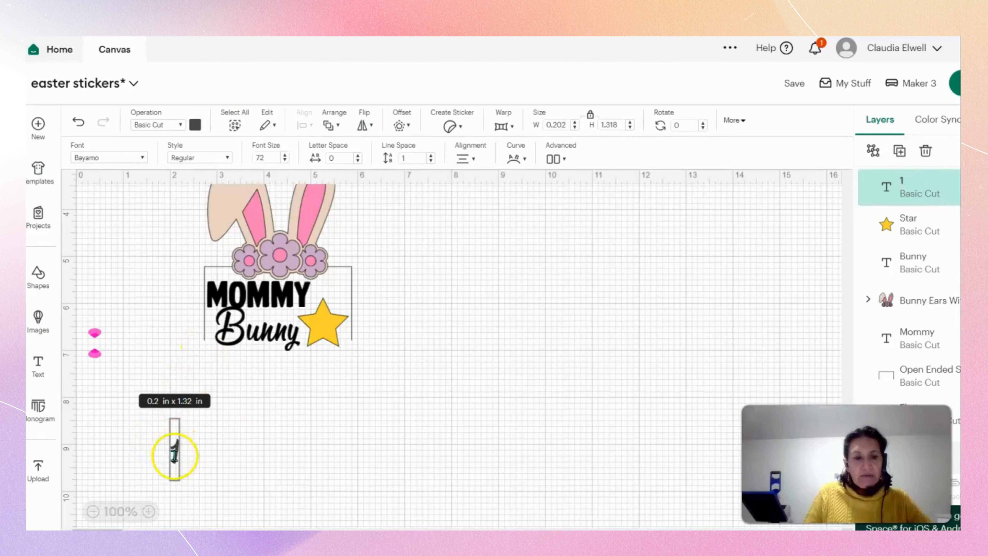
pyautogui.click(229, 453)
pyautogui.moveTo(172, 453); pyautogui.dragTo(163, 354)
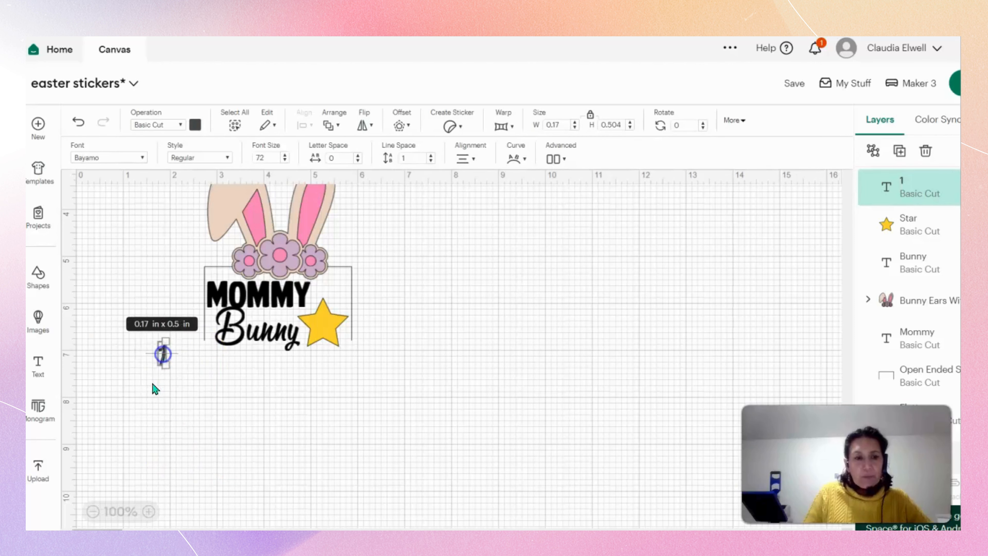
# Set the font of the "1" to BFC Backyard Haystacks.
pyautogui.click(127, 157)
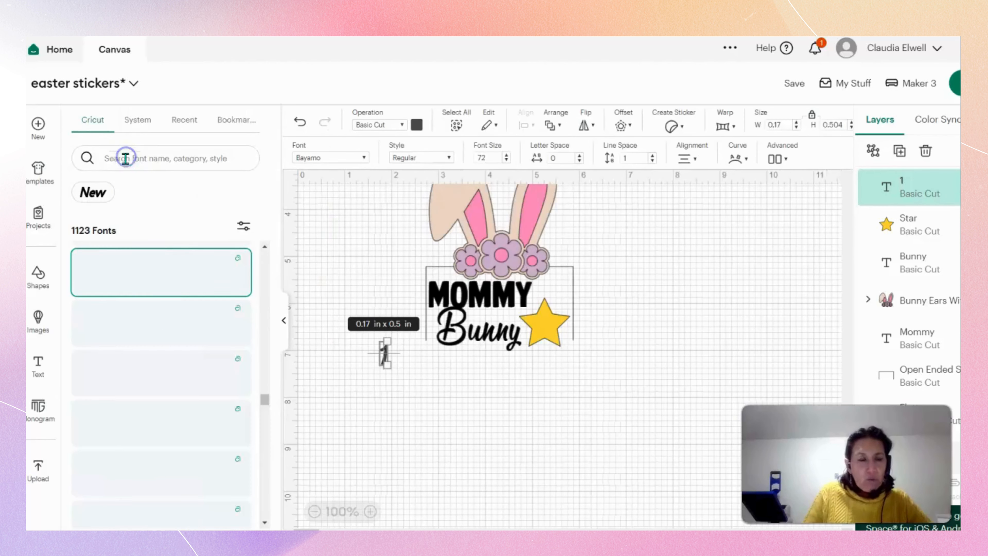
pyautogui.scroll(-1, 183, 346)
pyautogui.scroll(-8, 187, 344)
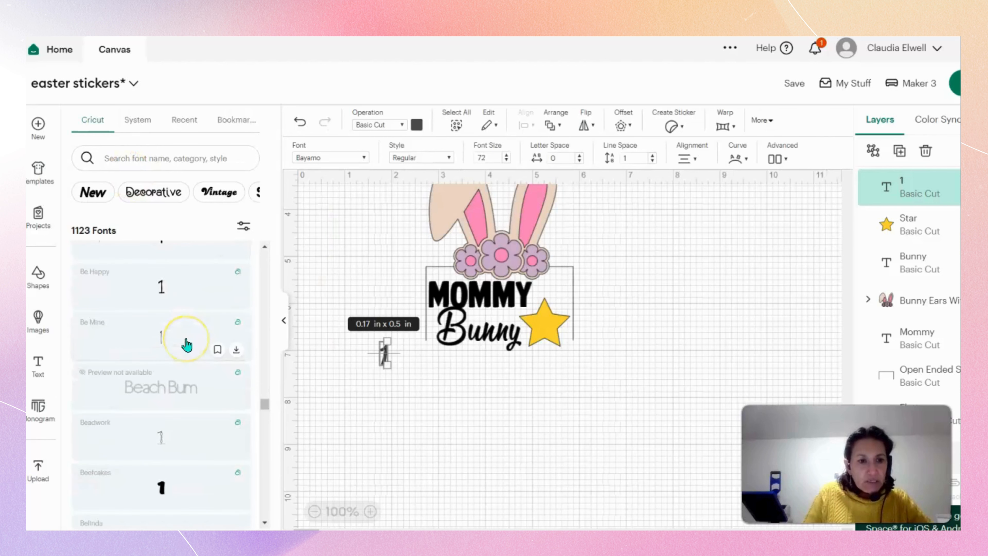
pyautogui.scroll(-4, 187, 343)
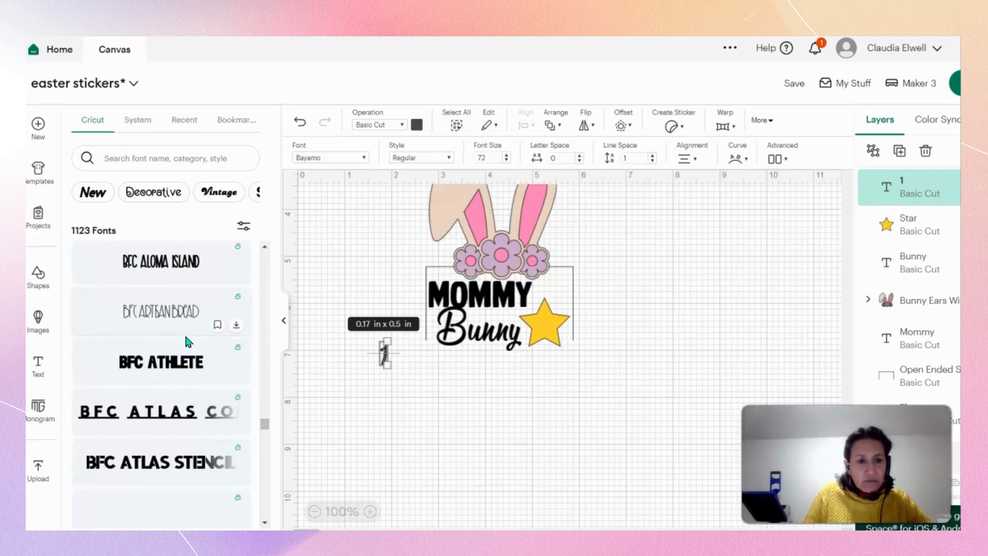
pyautogui.click(202, 344)
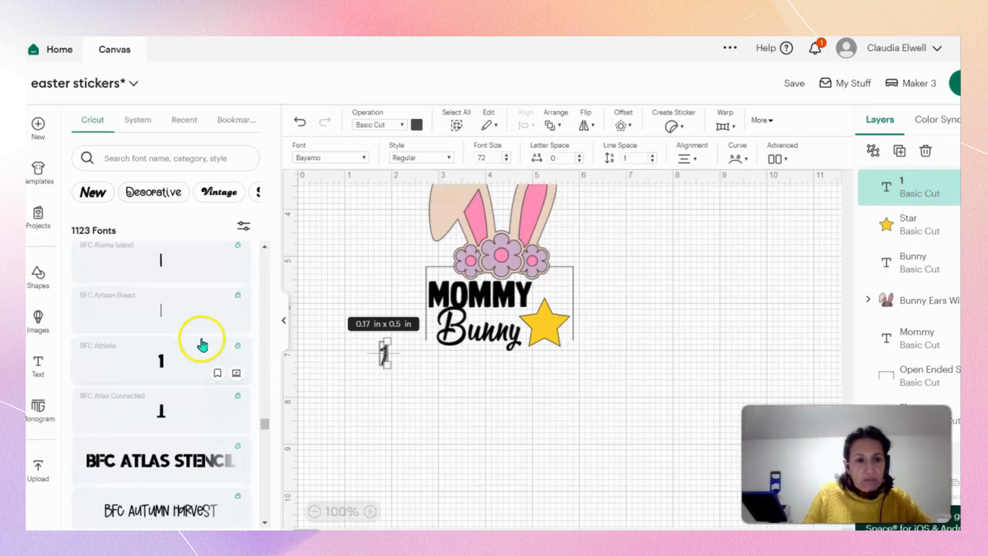
pyautogui.scroll(-5, 202, 344)
pyautogui.scroll(-1, 203, 345)
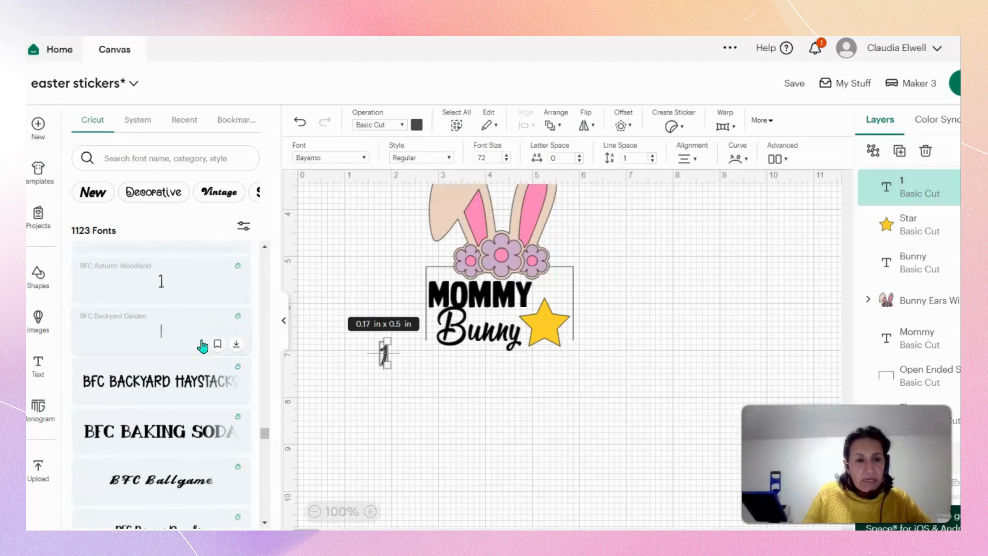
pyautogui.click(179, 384)
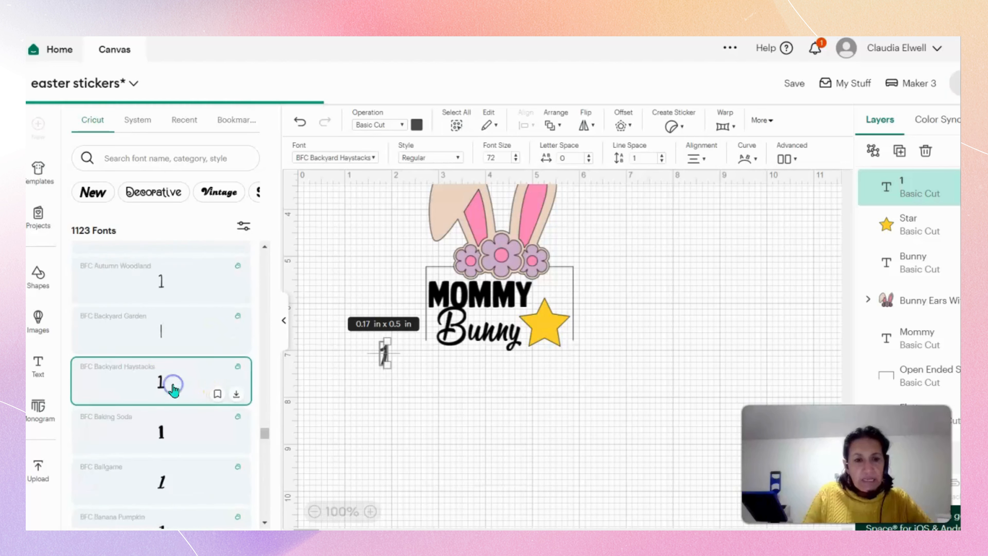
pyautogui.click(408, 336)
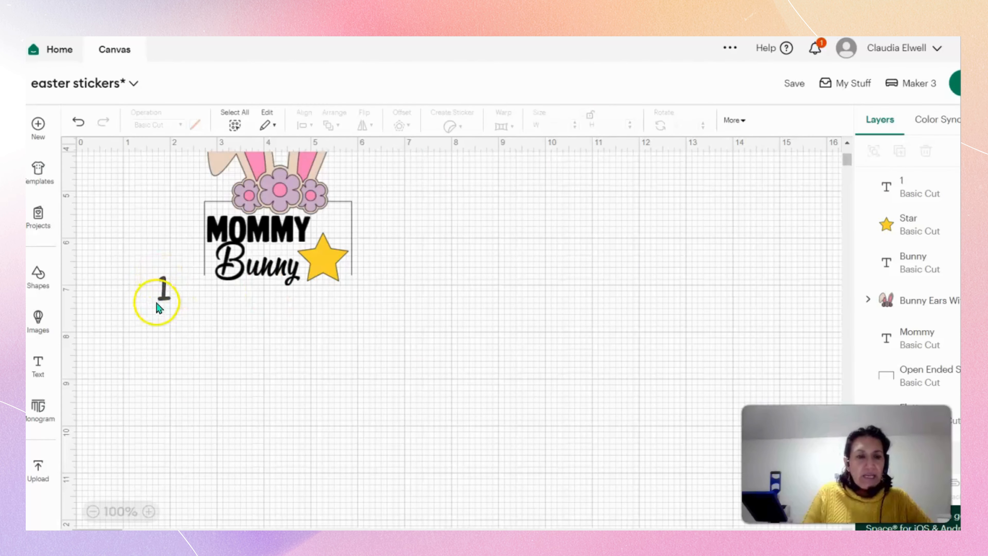
# Centre the "1" on the yellow star at about 0.24 × 0.46 in.
pyautogui.moveTo(163, 284); pyautogui.dragTo(326, 266)
pyautogui.click(331, 336)
pyautogui.click(344, 359)
pyautogui.click(326, 341)
pyautogui.click(293, 354)
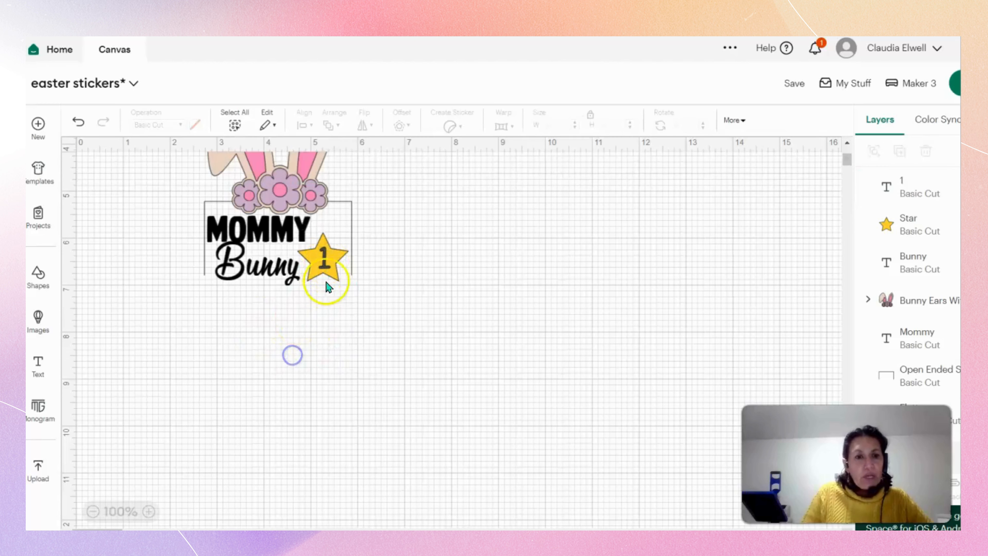
# Colour the "1" on the star dark navy blue.
pyautogui.click(324, 259)
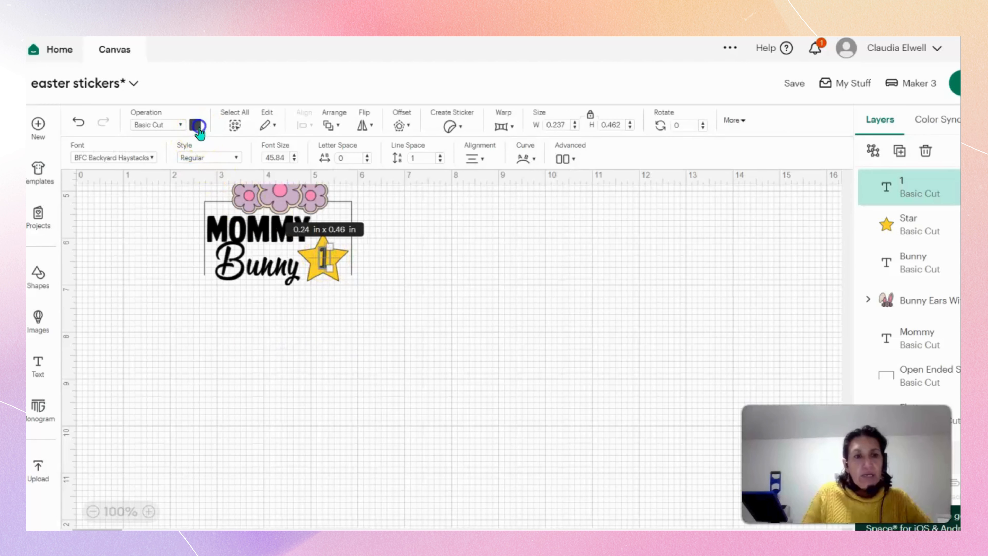
pyautogui.click(196, 126)
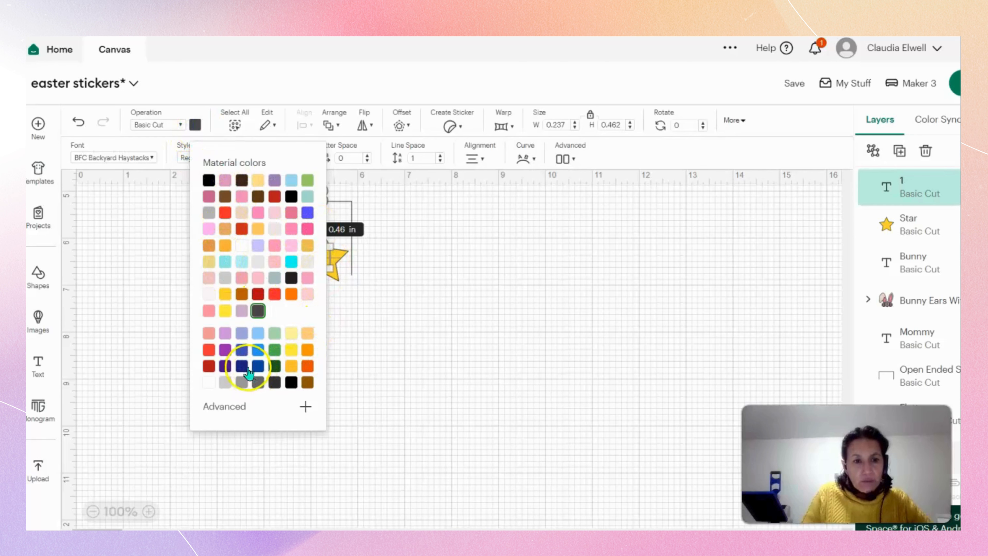
pyautogui.click(239, 366)
pyautogui.click(454, 364)
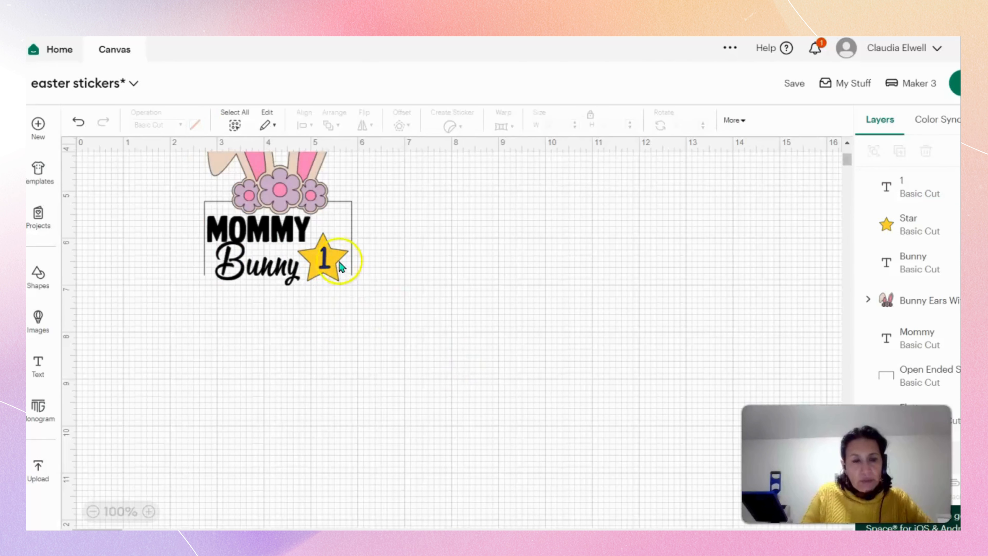
pyautogui.click(322, 260)
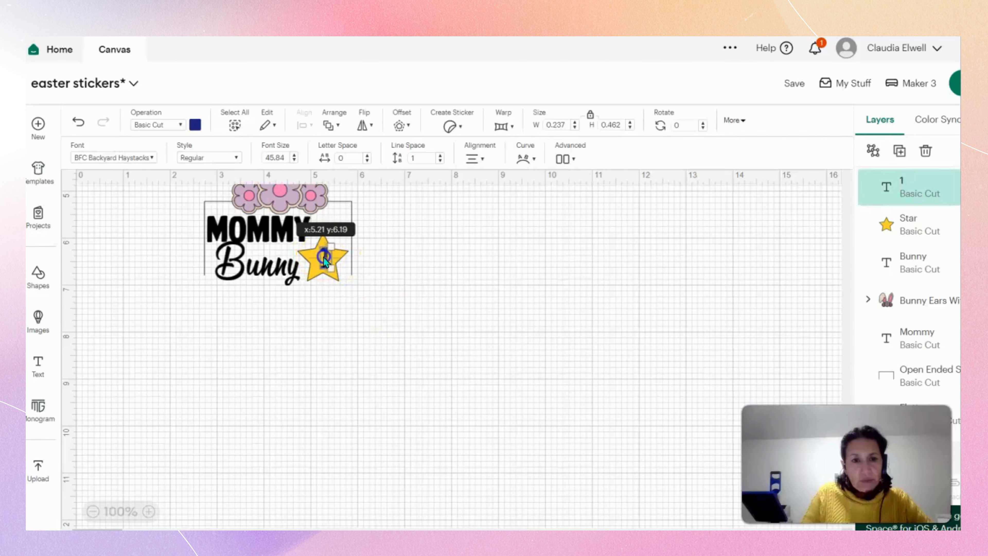
pyautogui.click(389, 324)
# Nudge the bunny ears slightly left to about x 2.78, y 2.79, and move "Mommy" slightly up beneath the flowers.
pyautogui.scroll(2, 401, 353)
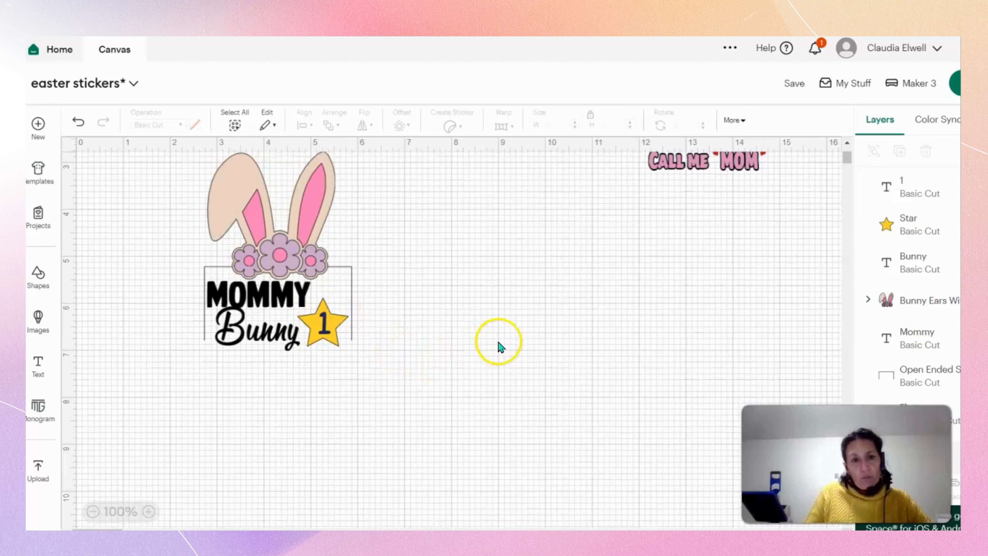
pyautogui.scroll(2, 499, 344)
pyautogui.click(296, 298)
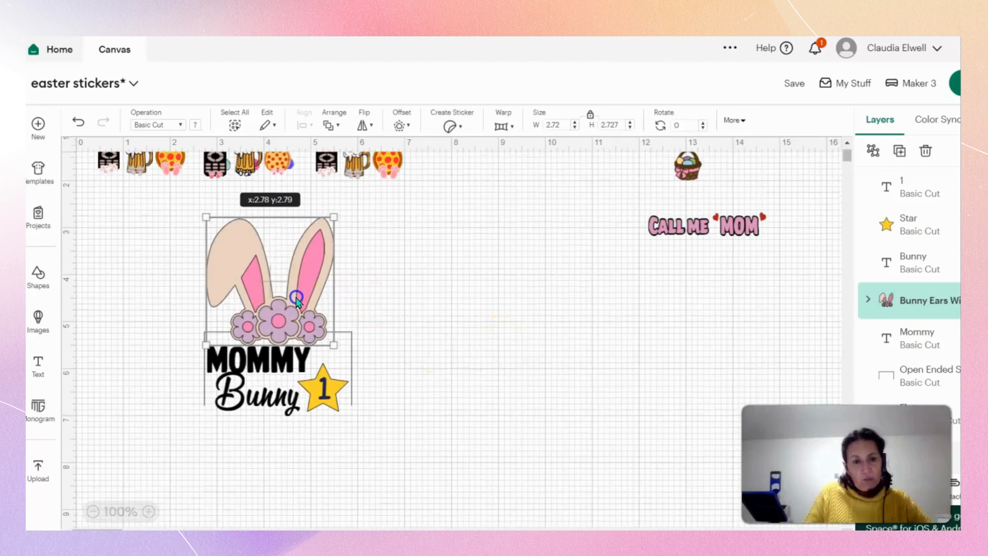
pyautogui.click(433, 346)
pyautogui.click(274, 355)
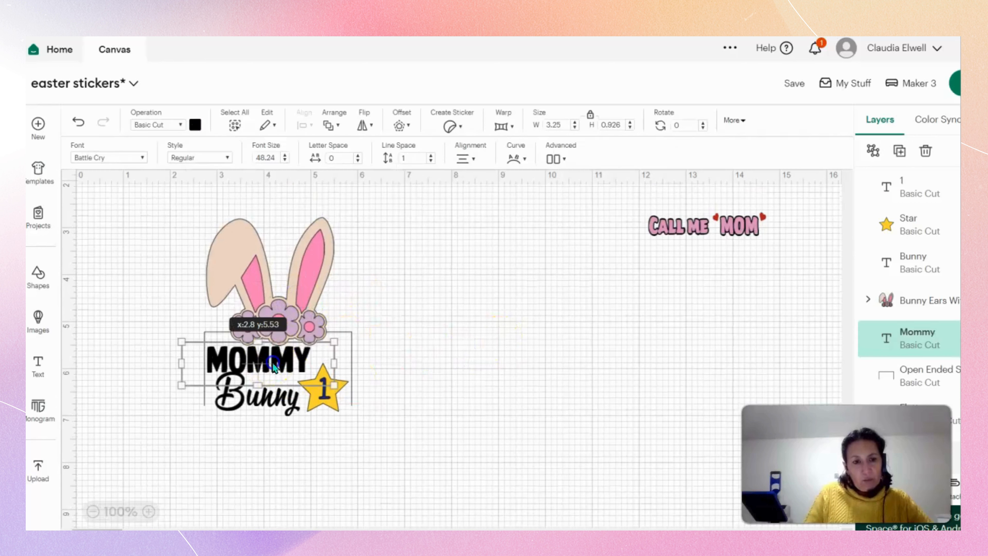
pyautogui.click(433, 385)
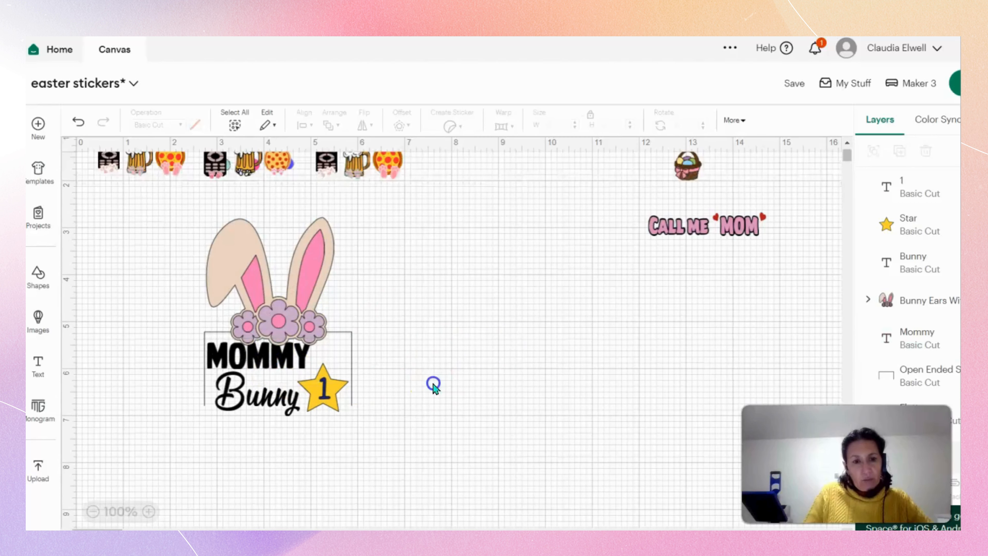
# Enlarge "Bunny" to about 1.96 × 1.03 in and shift it slightly right under "Mommy".
pyautogui.click(258, 401)
pyautogui.moveTo(212, 411); pyautogui.dragTo(206, 416)
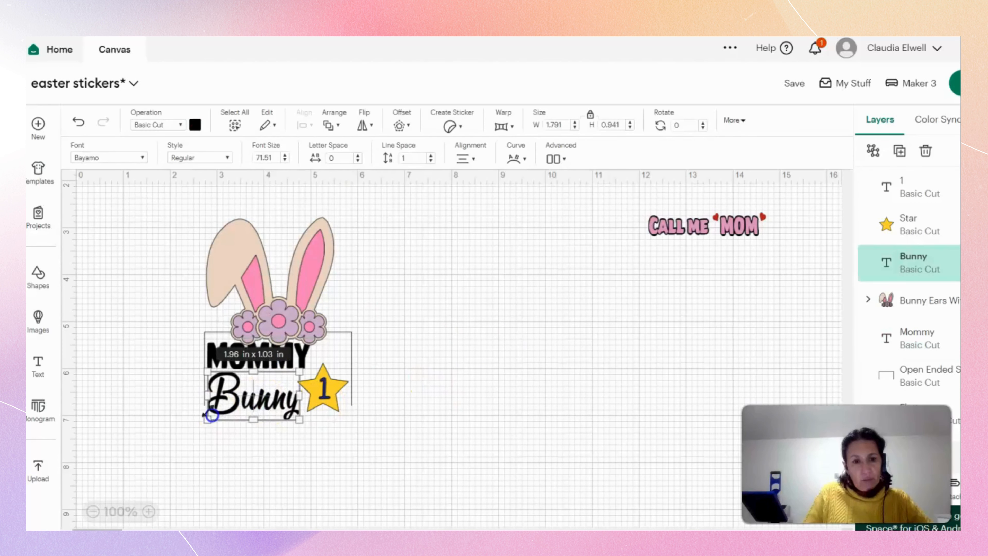
pyautogui.click(375, 452)
pyautogui.moveTo(275, 408); pyautogui.dragTo(289, 410)
pyautogui.click(338, 470)
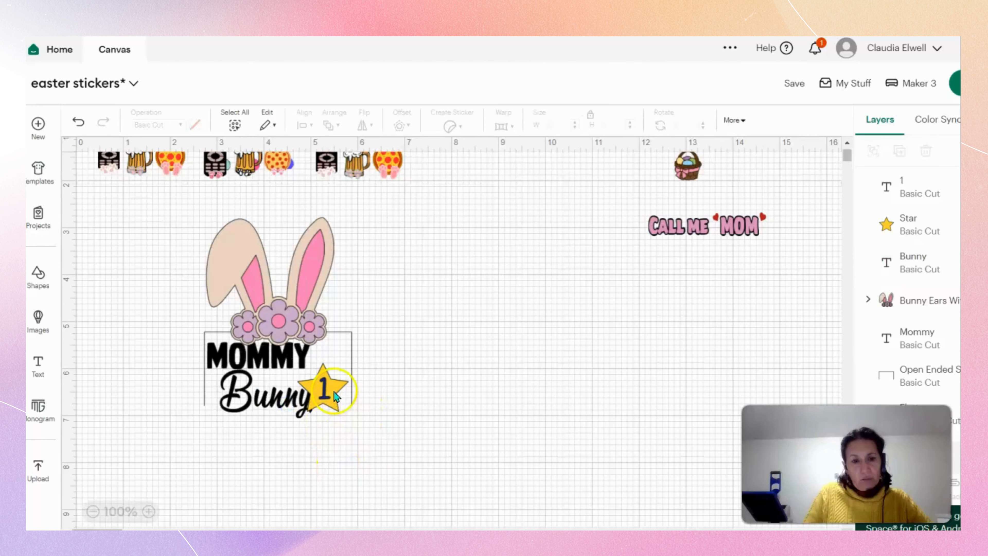
# Move the star out of the outline to the right of the design and place the "1" back on it at about x 7.16, y 5.42.
pyautogui.moveTo(338, 387); pyautogui.dragTo(434, 352)
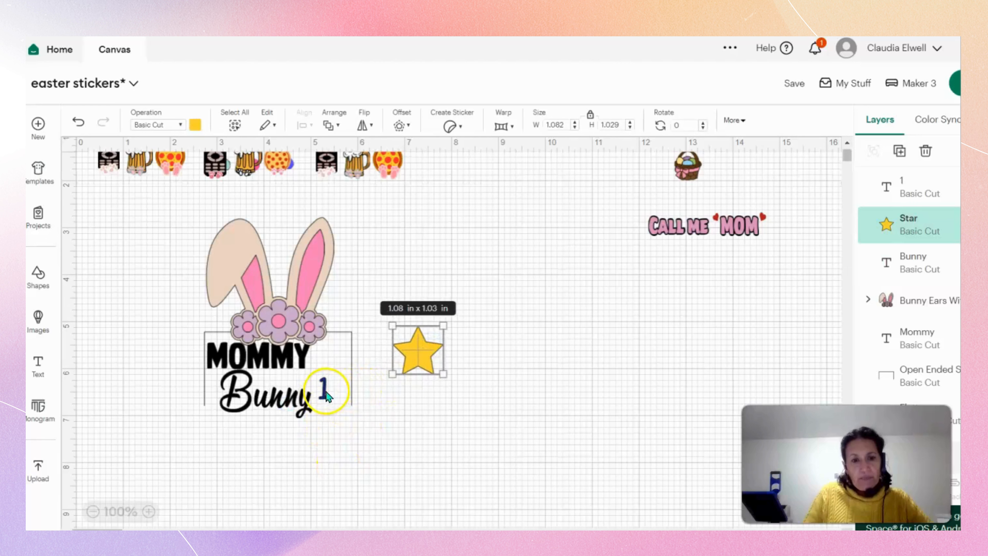
pyautogui.moveTo(330, 390); pyautogui.dragTo(417, 360)
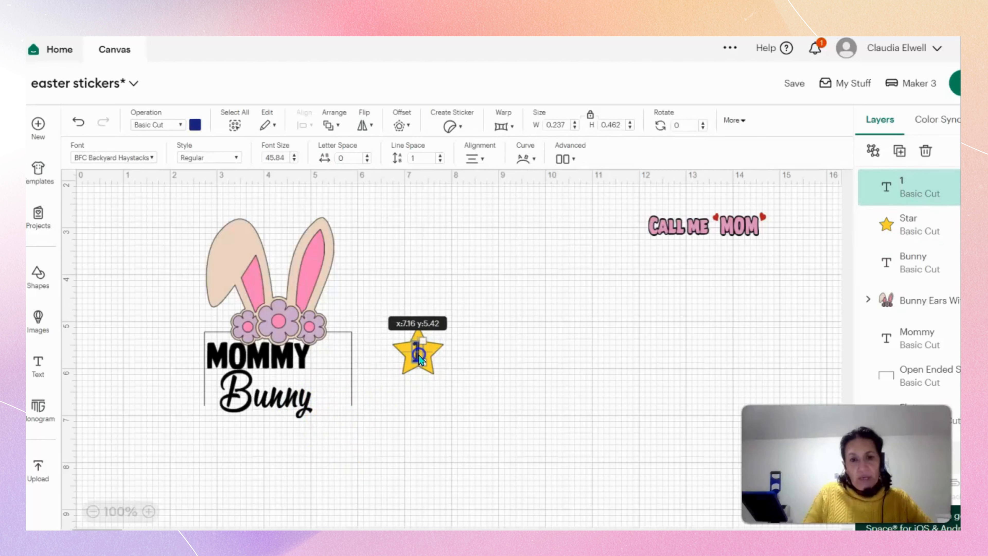
pyautogui.click(434, 413)
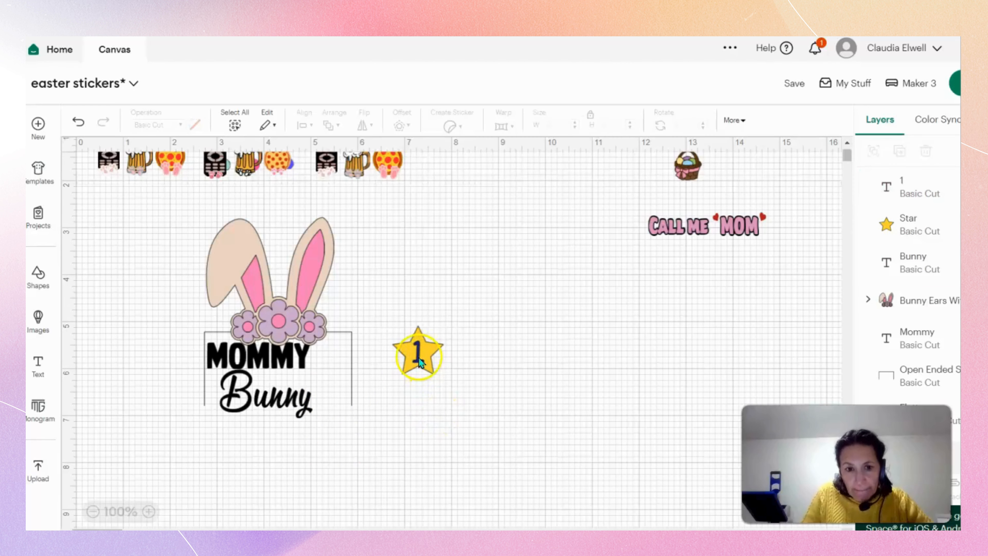
# Centre the "1" on the star and group the number and the star together.
pyautogui.moveTo(413, 357); pyautogui.dragTo(418, 353)
pyautogui.click(499, 399)
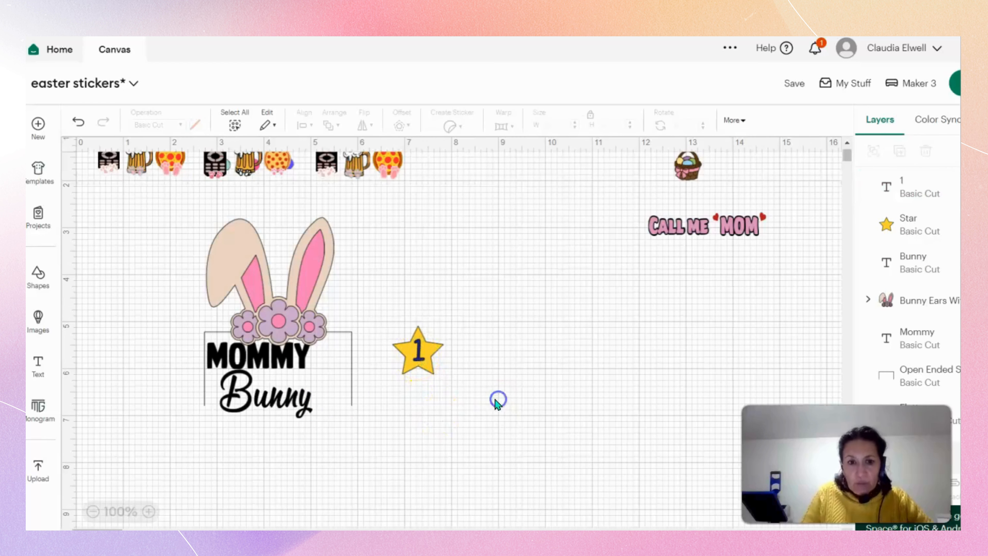
pyautogui.moveTo(401, 307); pyautogui.dragTo(466, 381)
pyautogui.rightClick(427, 364)
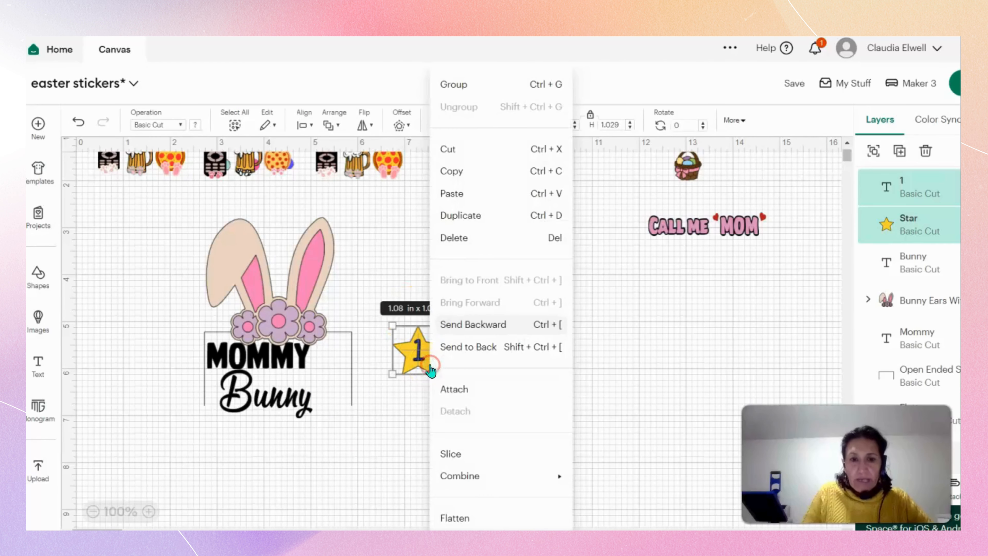
pyautogui.click(450, 85)
pyautogui.click(567, 340)
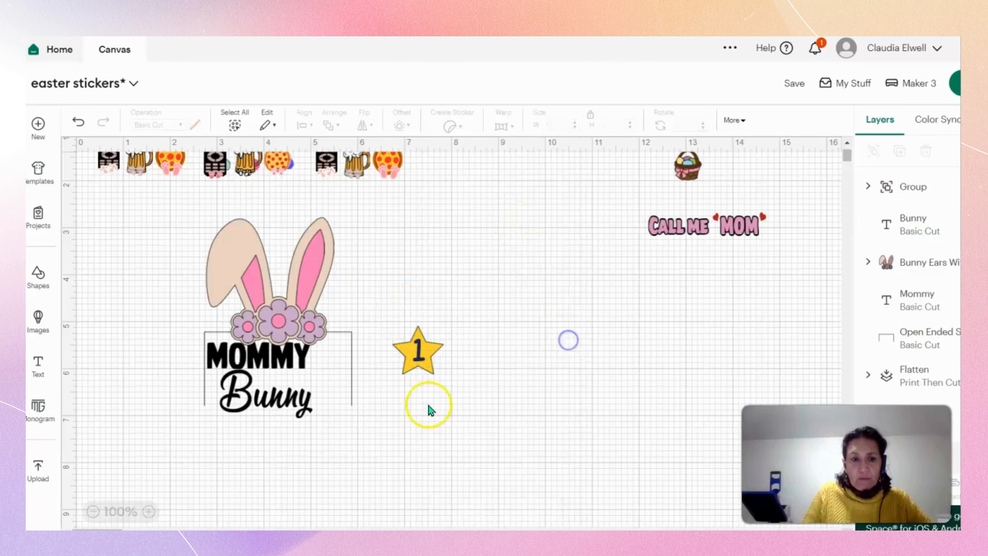
# Tilt "Bunny" slightly counter-clockwise and move the star group inside the outline at the end of the two words.
pyautogui.click(263, 394)
pyautogui.moveTo(326, 430); pyautogui.dragTo(333, 419)
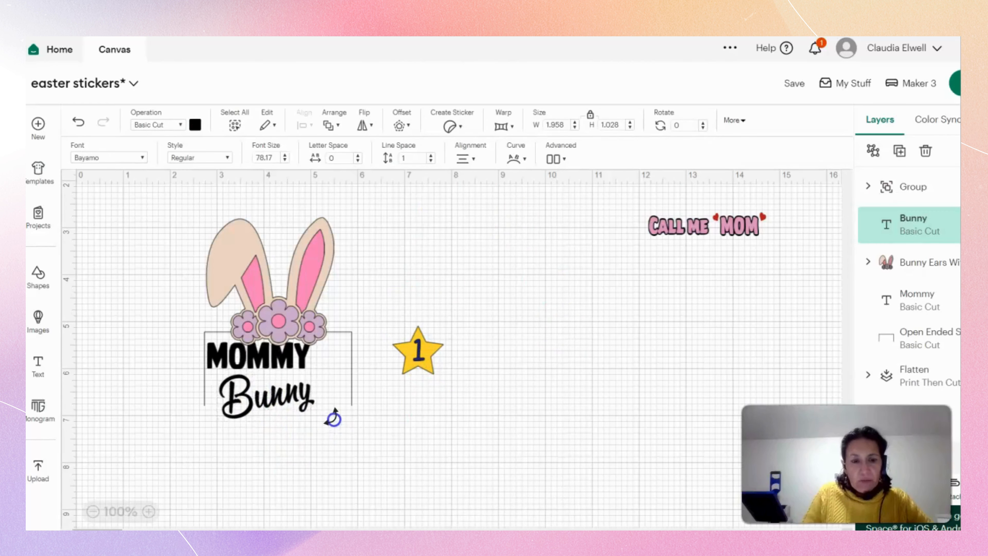
pyautogui.click(460, 478)
pyautogui.moveTo(423, 362); pyautogui.dragTo(338, 379)
pyautogui.click(419, 415)
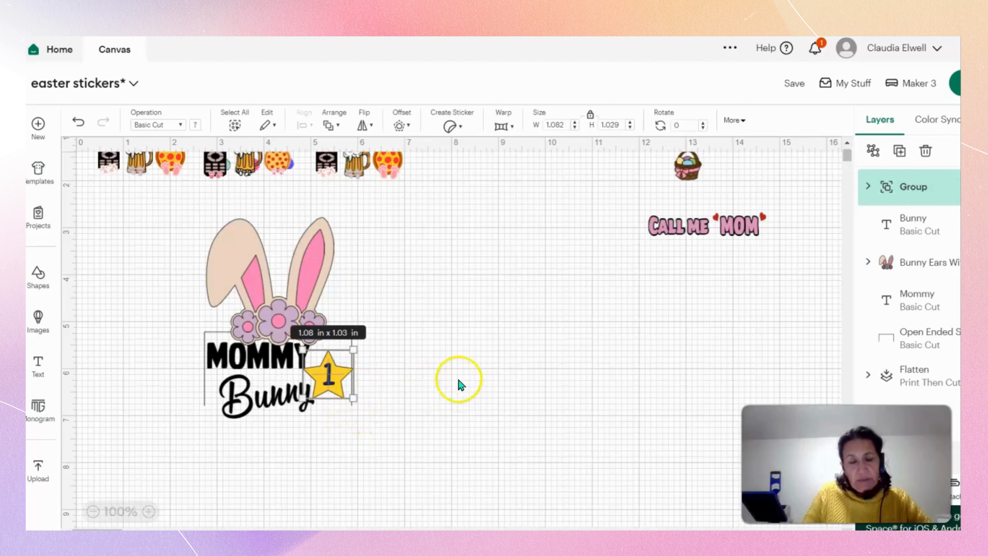
# Move the star group out to the right of the outline and rotate it to 350°.
pyautogui.moveTo(328, 374); pyautogui.dragTo(410, 327)
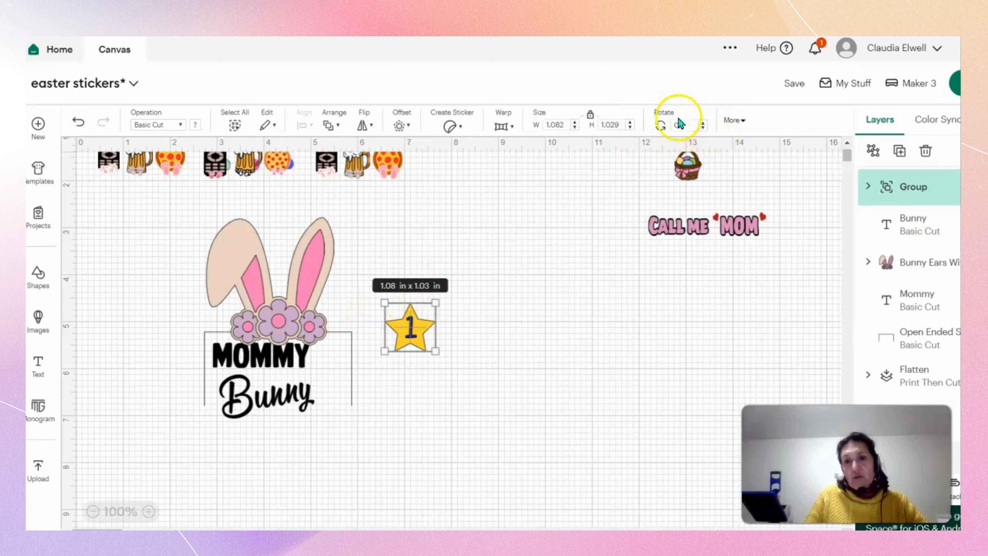
pyautogui.click(703, 124)
pyautogui.click(703, 124)
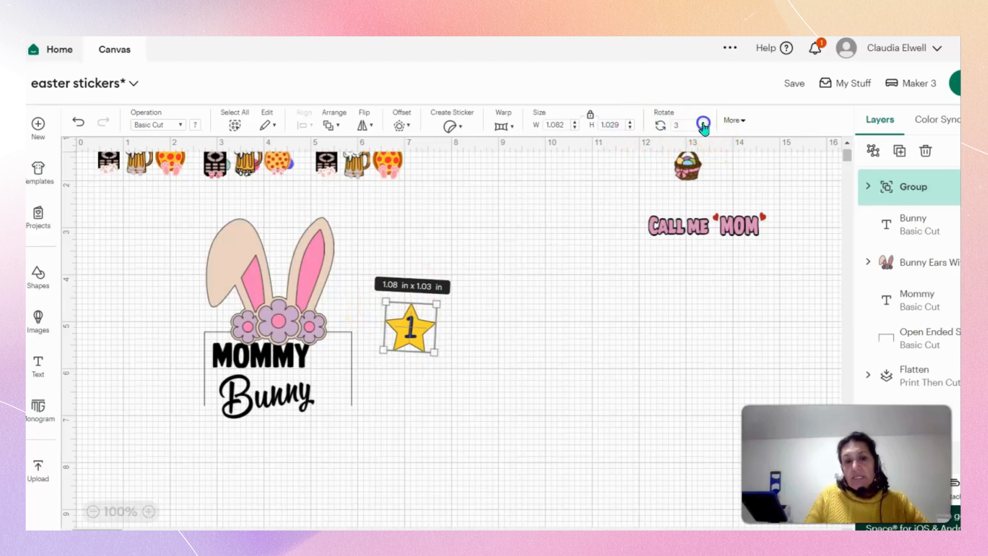
pyautogui.click(704, 124)
pyautogui.click(704, 124)
pyautogui.click(703, 124)
pyautogui.click(704, 124)
pyautogui.click(703, 124)
pyautogui.click(704, 124)
pyautogui.click(703, 124)
pyautogui.click(703, 124)
pyautogui.click(703, 124)
pyautogui.click(704, 124)
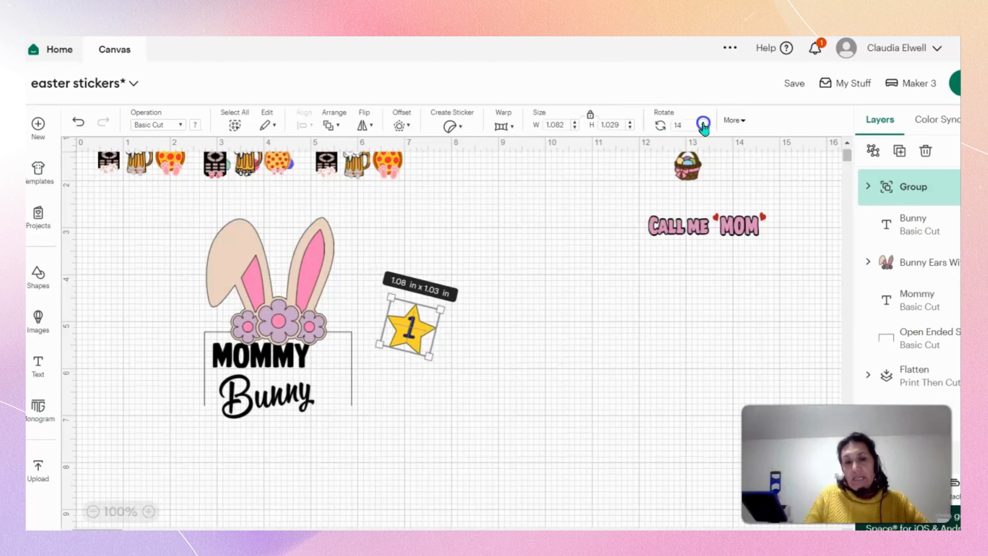
pyautogui.click(703, 124)
pyautogui.click(704, 124)
pyautogui.click(703, 124)
pyautogui.click(703, 123)
pyautogui.click(703, 127)
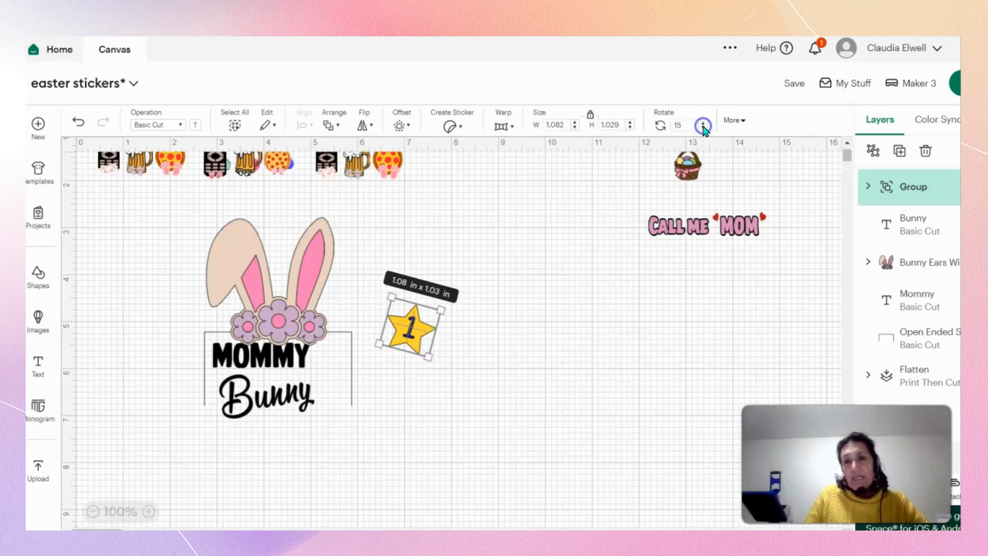
pyautogui.click(703, 127)
pyautogui.click(703, 127)
pyautogui.click(704, 127)
pyautogui.click(703, 127)
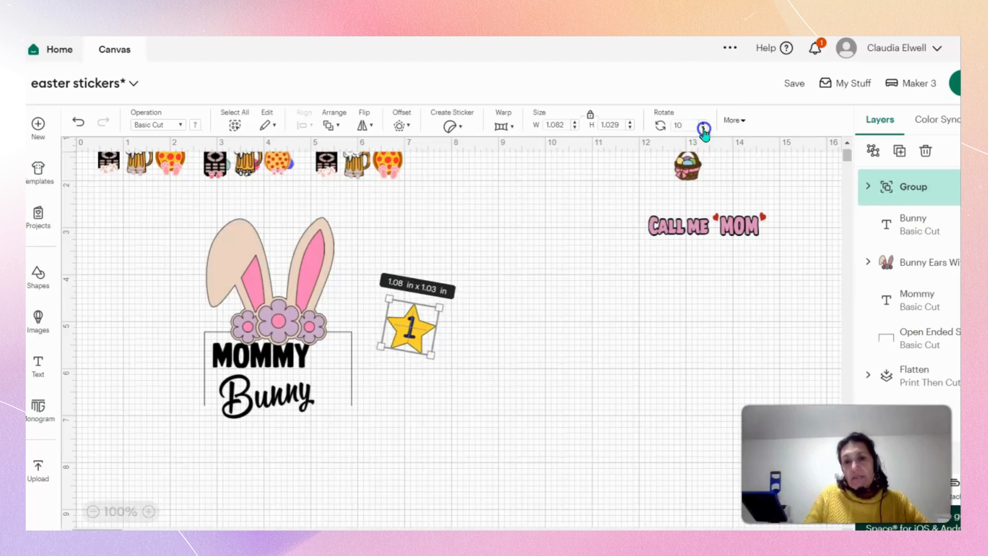
pyautogui.click(703, 127)
pyautogui.click(704, 127)
pyautogui.click(704, 127)
pyautogui.click(703, 127)
pyautogui.click(704, 128)
pyautogui.click(704, 127)
pyautogui.click(703, 127)
pyautogui.click(704, 127)
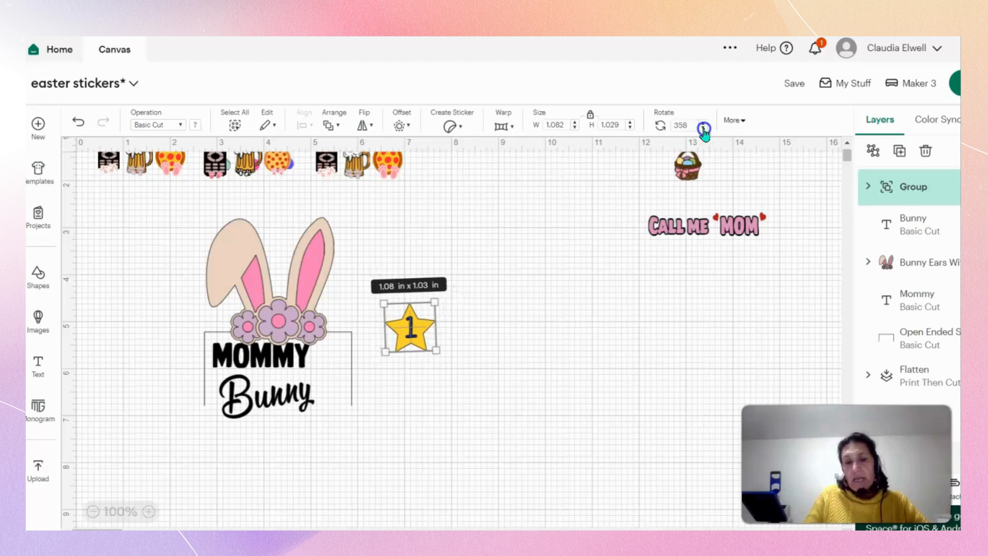
pyautogui.click(703, 127)
pyautogui.click(703, 128)
pyautogui.click(704, 128)
pyautogui.click(703, 127)
pyautogui.click(704, 128)
pyautogui.click(704, 128)
pyautogui.click(703, 128)
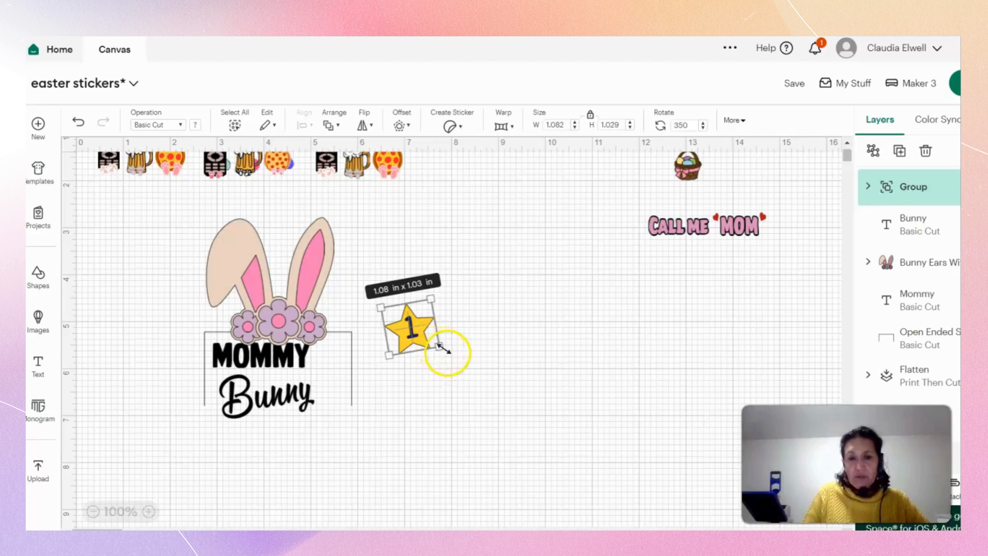
# Place the tilted star group back inside the outline, just right of "Mommy" and "Bunny".
pyautogui.moveTo(447, 352); pyautogui.dragTo(324, 374)
pyautogui.click(408, 441)
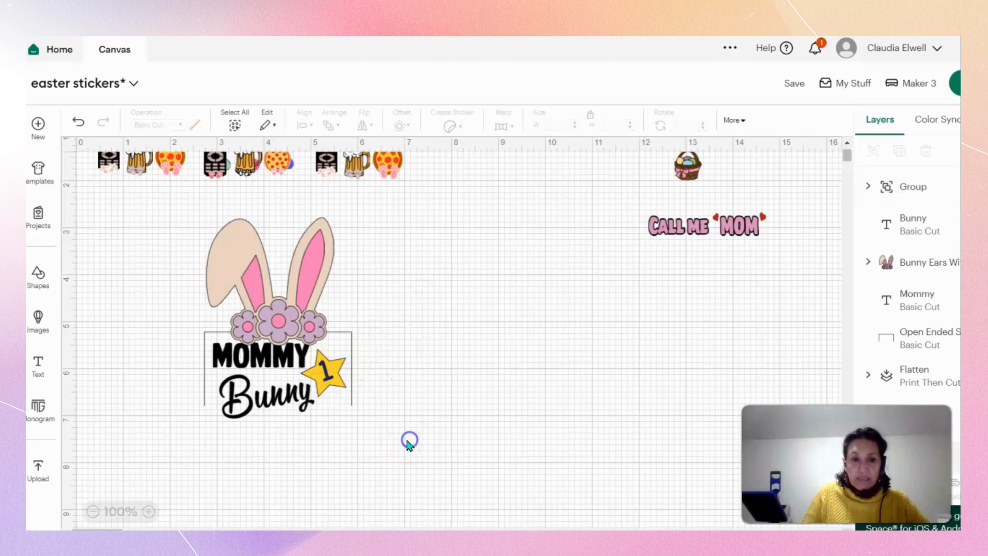
pyautogui.click(343, 379)
pyautogui.click(415, 399)
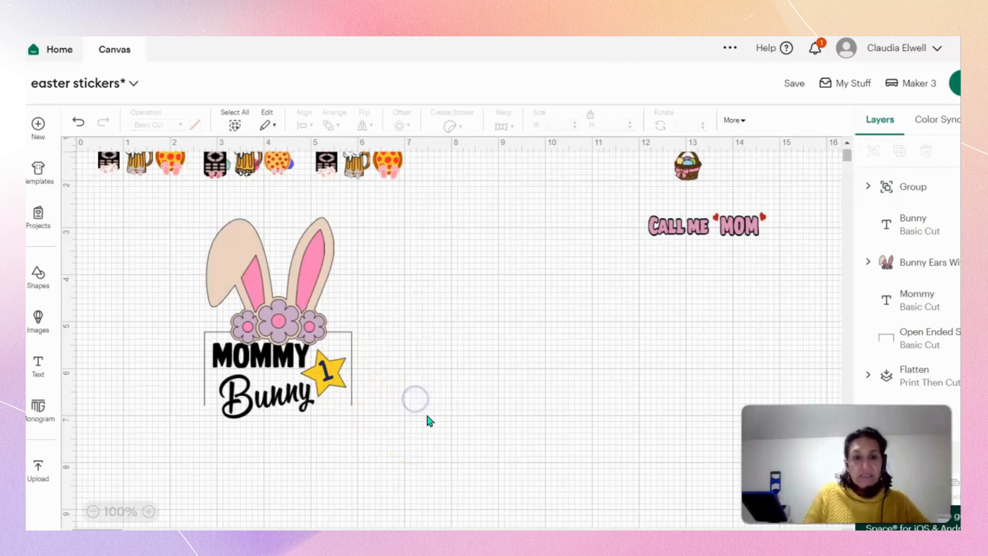
# Group the ears, both words, the outline and the numbered star into one design.
pyautogui.moveTo(179, 220); pyautogui.dragTo(488, 442)
pyautogui.rightClick(338, 404)
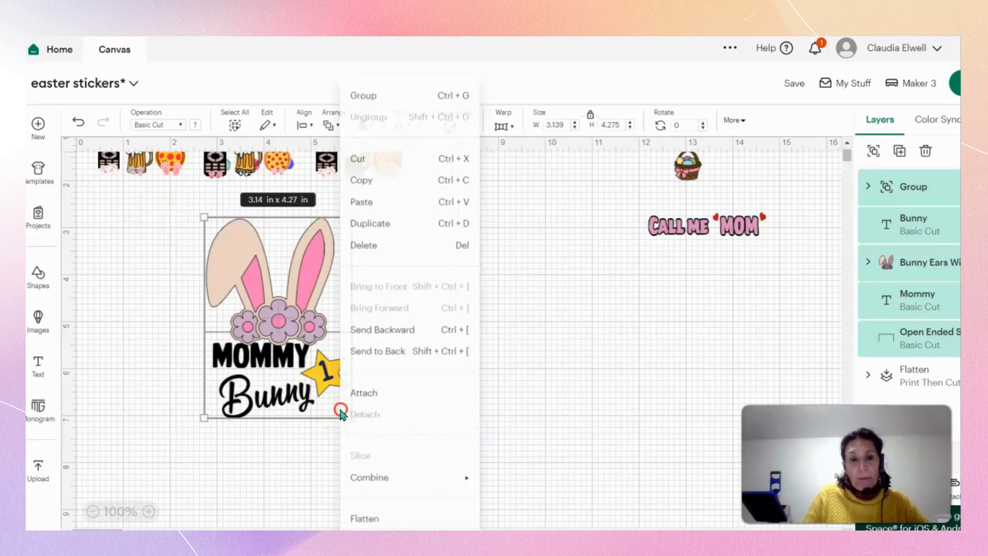
pyautogui.click(359, 84)
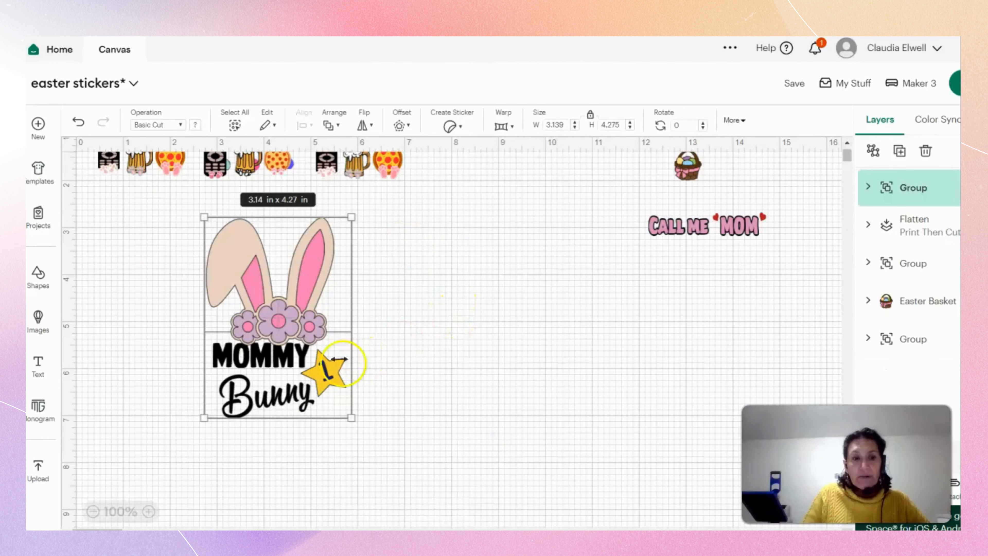
# Shrink the "Mommy Bunny" group to about 1.33 × 1.82 in and move it beneath the first "Dad's Favorite Peeps" sticker.
pyautogui.moveTo(352, 217); pyautogui.dragTo(293, 348)
pyautogui.click(393, 397)
pyautogui.click(270, 399)
pyautogui.moveTo(270, 399); pyautogui.dragTo(165, 284)
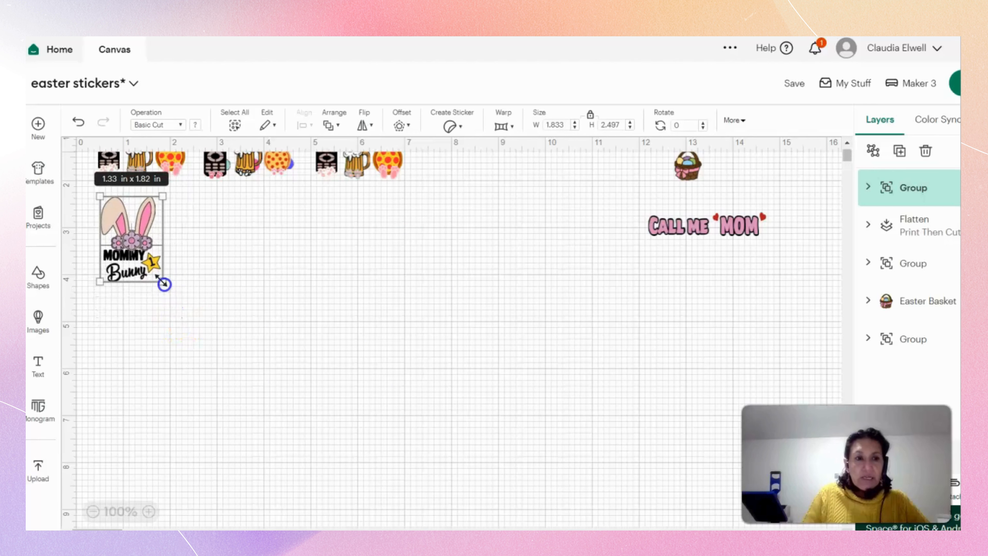
# Set the "Mommy Bunny" group's width to 1.4 in with the proportions unlocked.
pyautogui.click(575, 127)
pyautogui.click(575, 128)
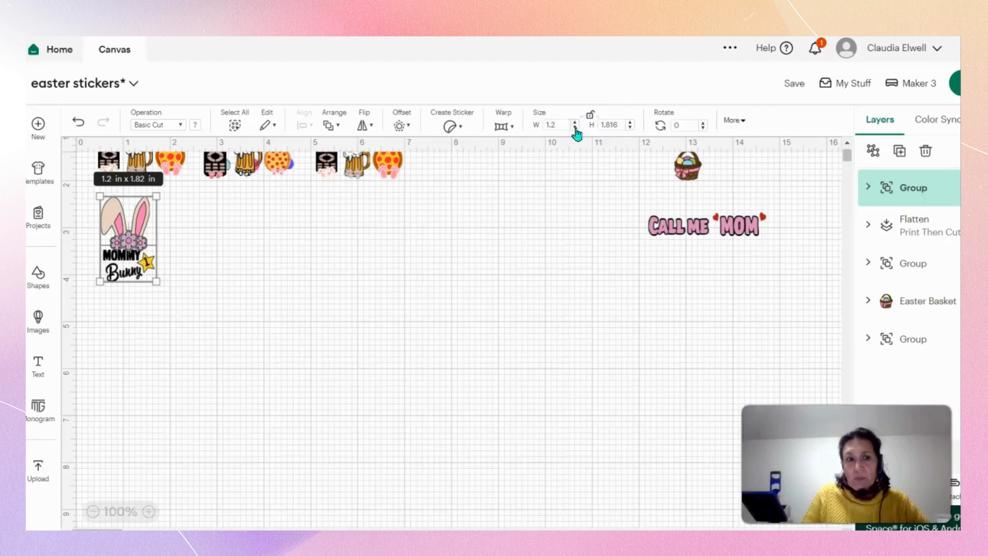
pyautogui.click(575, 123)
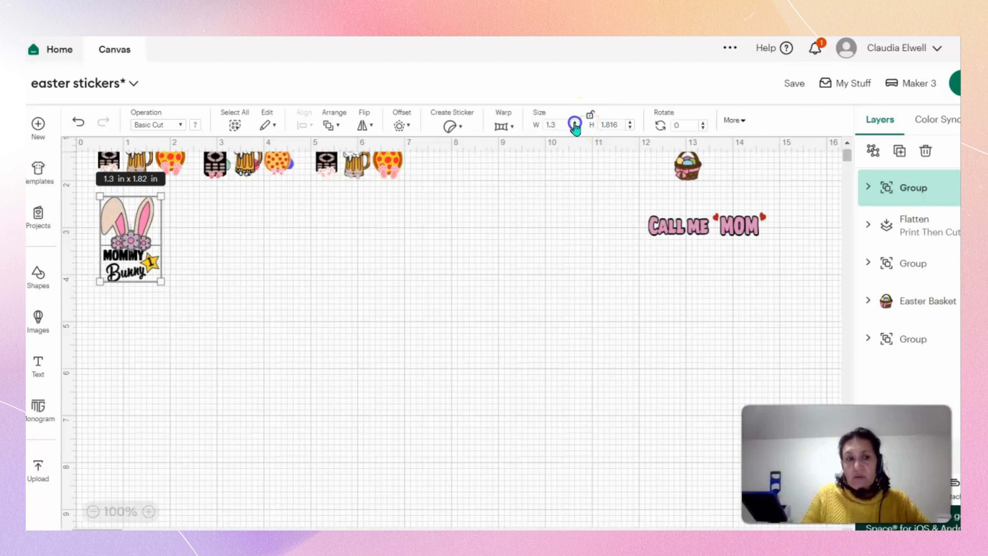
pyautogui.click(575, 123)
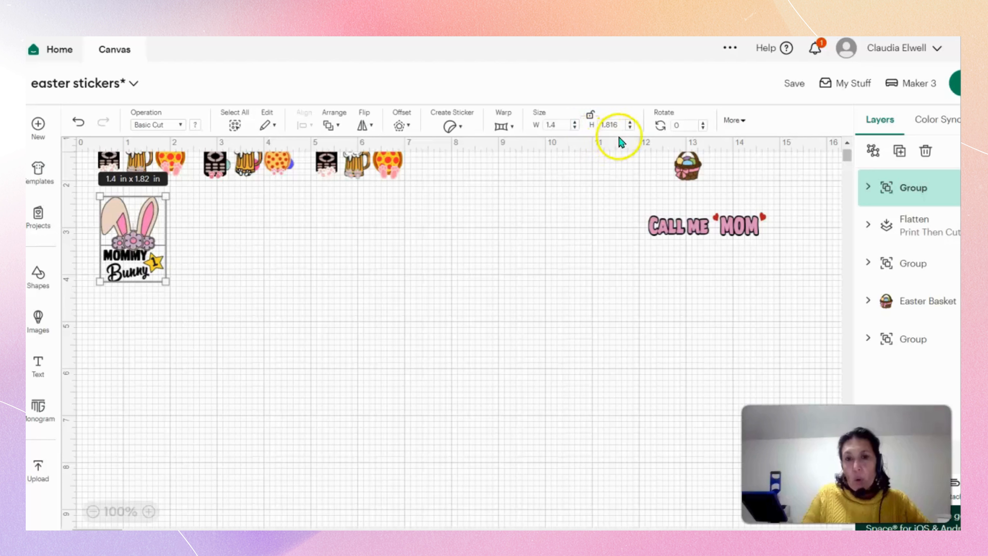
# Set the "Mommy Bunny" group's height to 1.7 in.
pyautogui.click(629, 127)
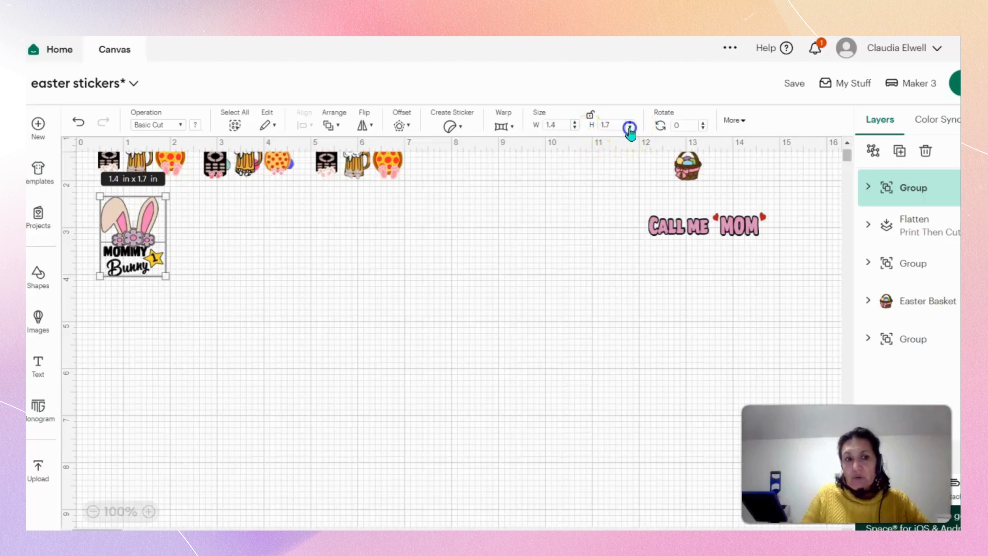
pyautogui.click(629, 128)
pyautogui.click(629, 127)
pyautogui.click(508, 344)
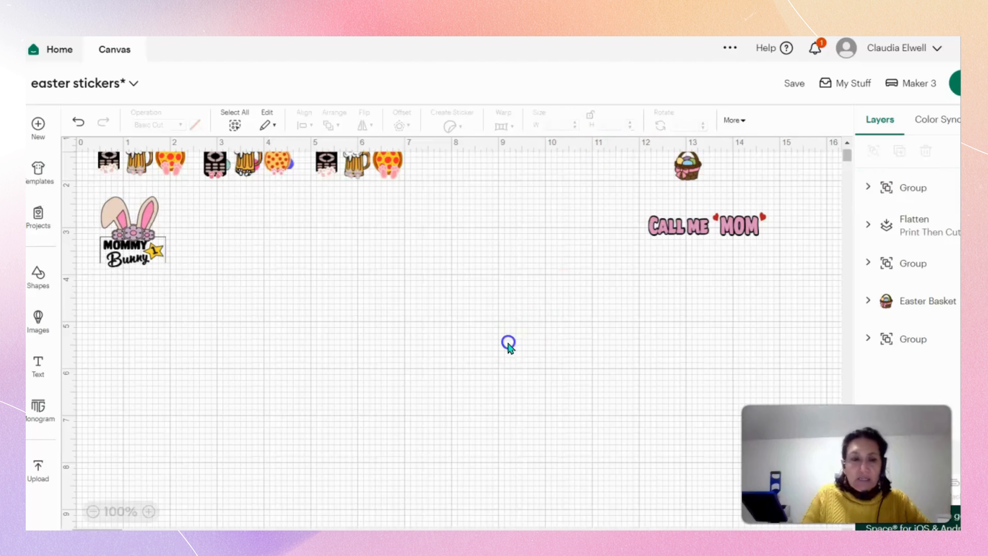
pyautogui.click(141, 256)
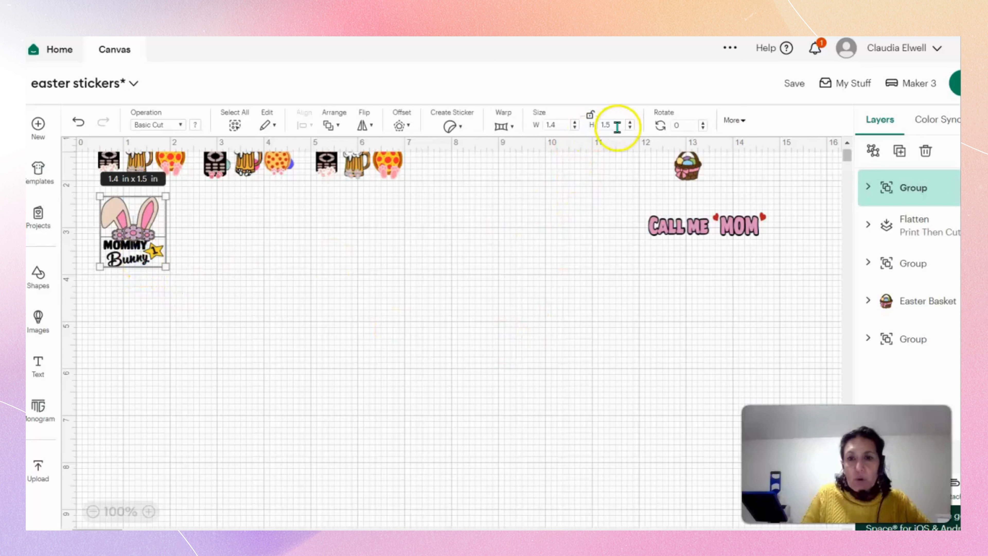
pyautogui.click(630, 123)
pyautogui.click(629, 123)
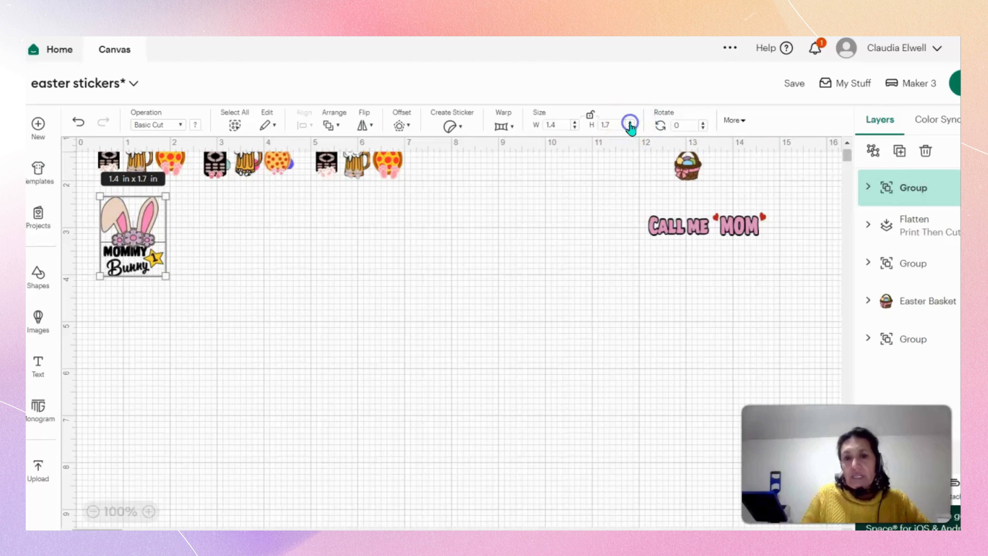
pyautogui.click(541, 285)
# Move the "Mommy Bunny" group down and right, into the empty area below the third "Dad's Favorite Peeps" sticker.
pyautogui.moveTo(154, 260); pyautogui.dragTo(152, 262)
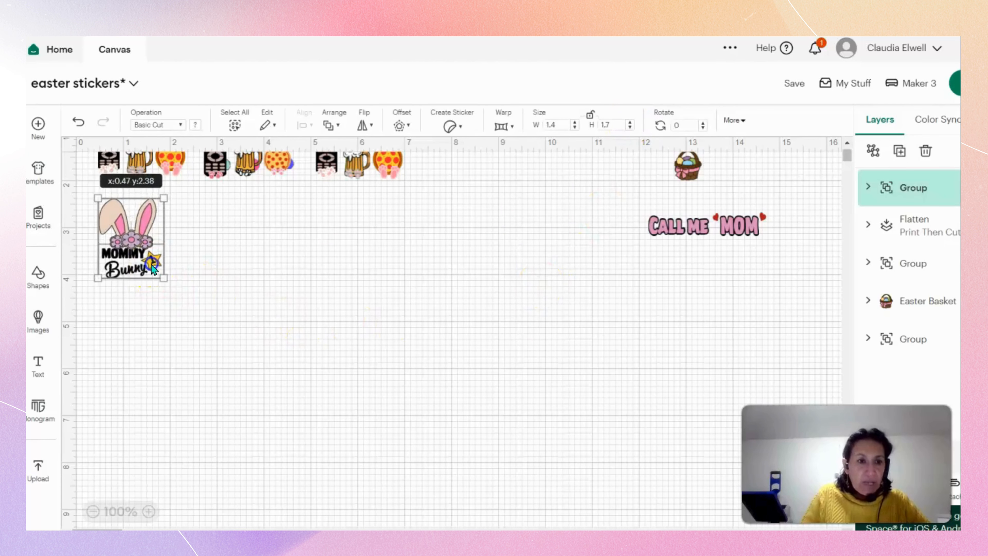
pyautogui.click(273, 349)
pyautogui.scroll(2, 642, 357)
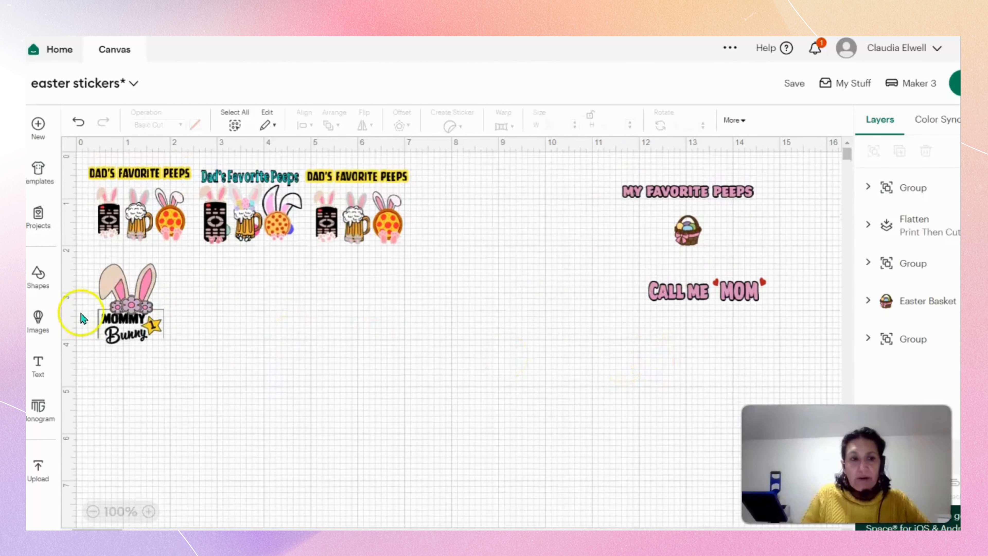
pyautogui.moveTo(128, 311); pyautogui.dragTo(337, 378)
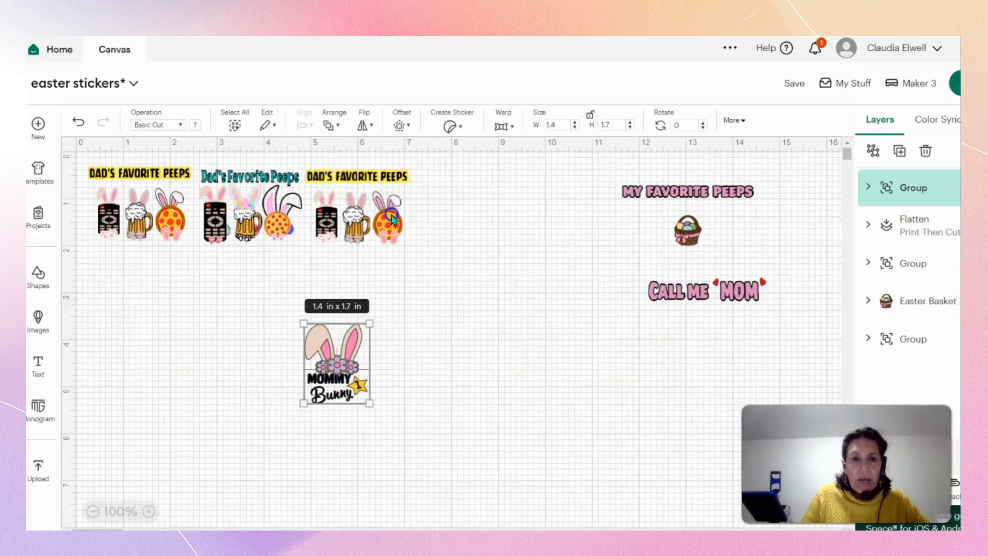
# Move the flattened row of three "Dad's Favorite Peeps" stickers right to about x 3 and unflatten it.
pyautogui.moveTo(388, 214); pyautogui.dragTo(507, 238)
pyautogui.rightClick(444, 243)
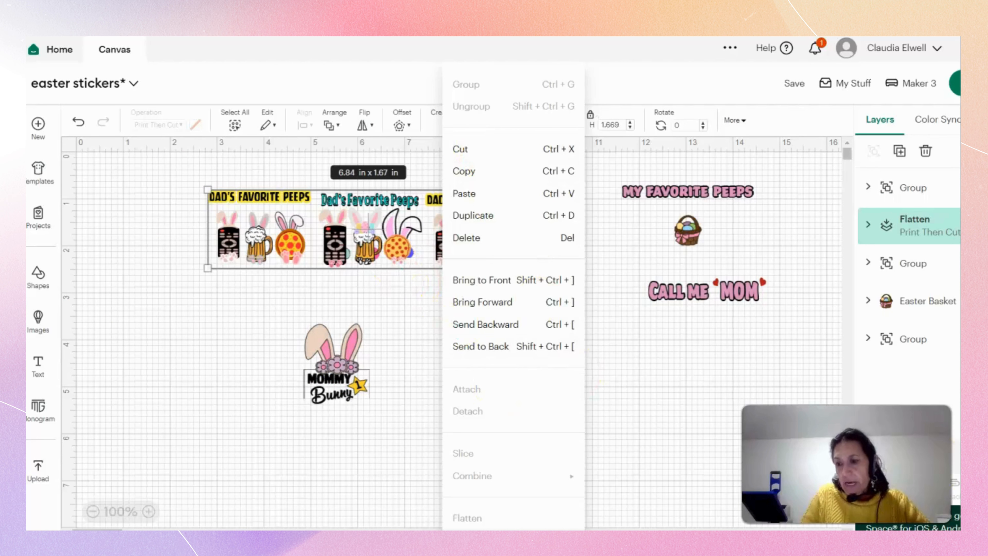
pyautogui.press('Escape')
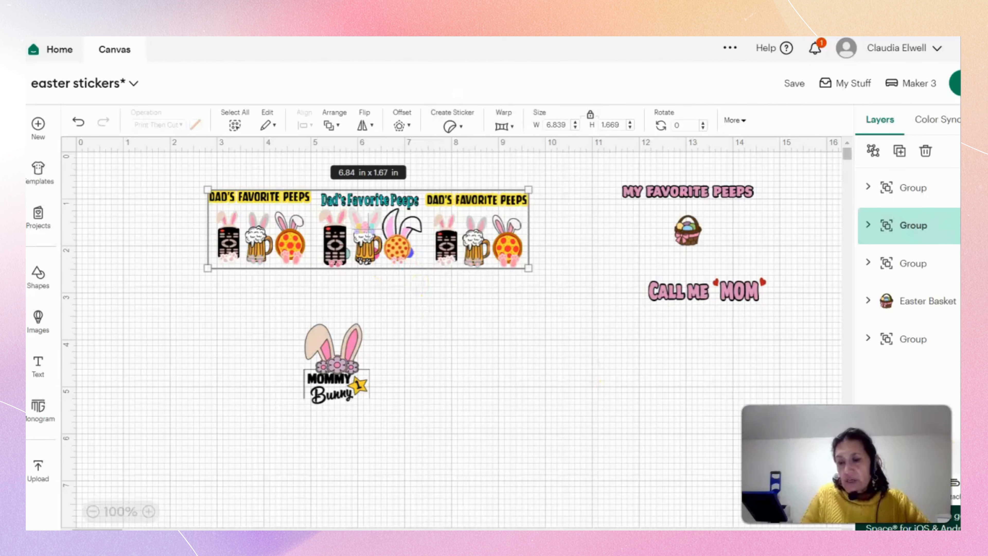
pyautogui.click(555, 419)
pyautogui.moveTo(495, 244); pyautogui.dragTo(504, 248)
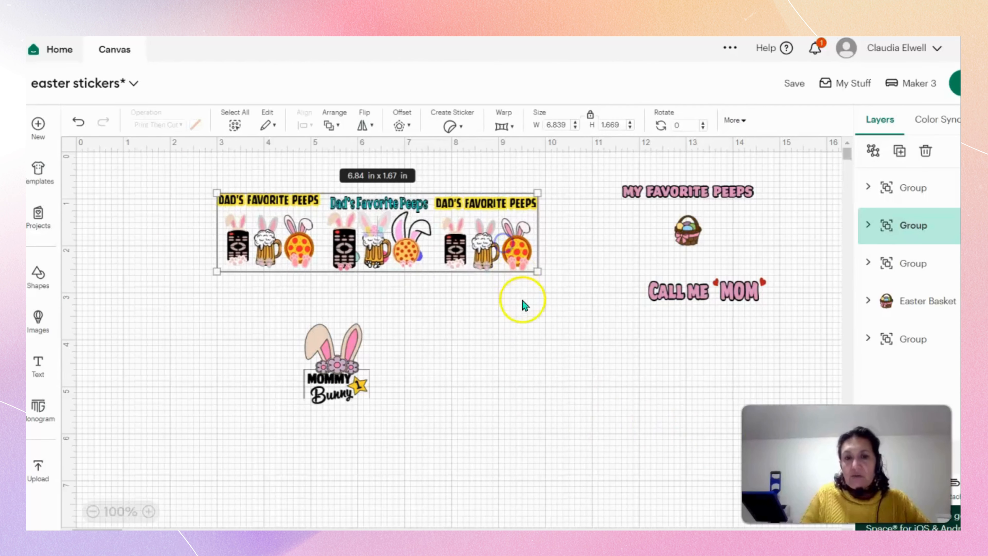
# Ungroup the row of "Dad's Favorite Peeps" stickers and move the first one left, away from the others.
pyautogui.click(874, 151)
pyautogui.click(502, 351)
pyautogui.moveTo(269, 246); pyautogui.dragTo(197, 239)
pyautogui.click(402, 124)
pyautogui.moveTo(418, 180); pyautogui.dragTo(419, 187)
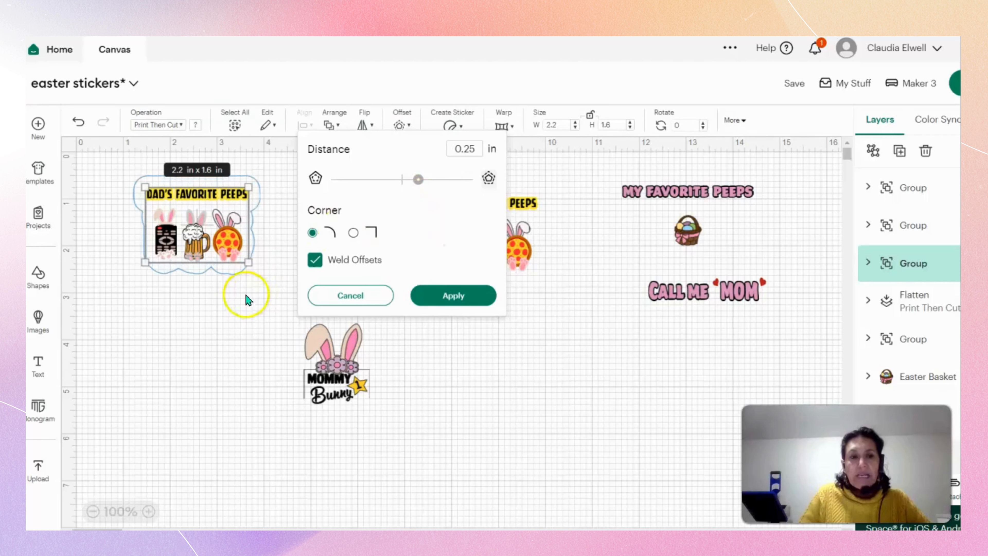
pyautogui.click(244, 311)
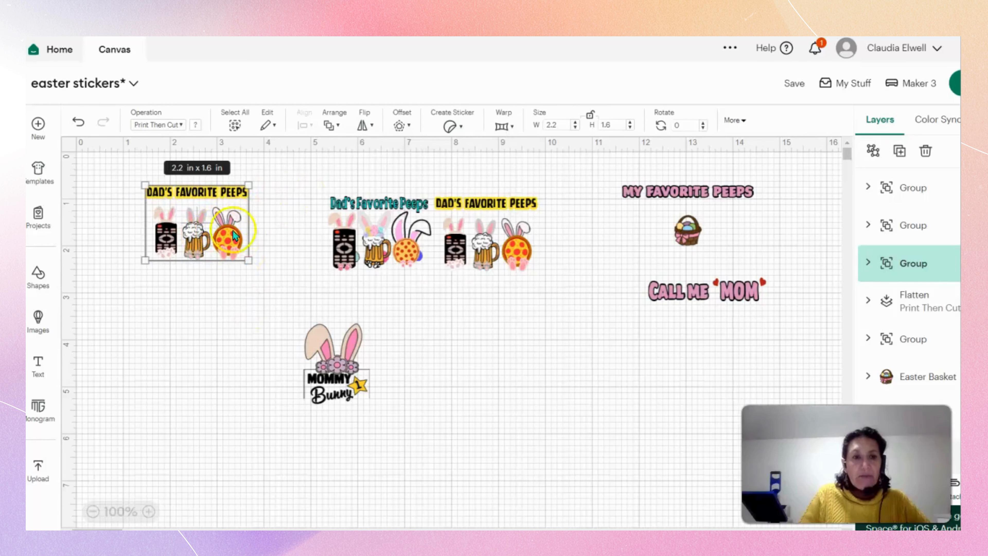
# Set a rounded, welded offset of 0.222 in around the first "Dad's Favorite Peeps" sticker.
pyautogui.click(401, 126)
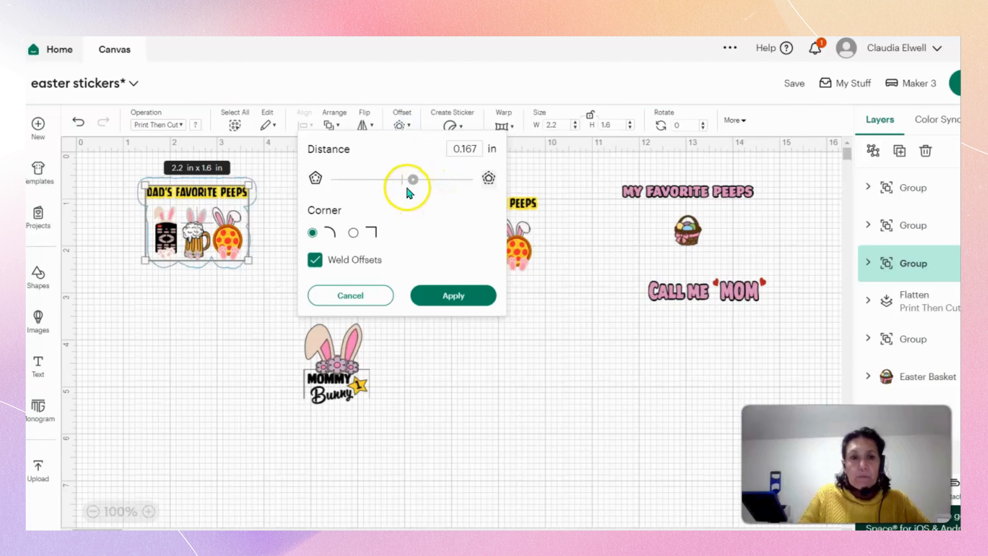
pyautogui.moveTo(412, 179); pyautogui.dragTo(415, 179)
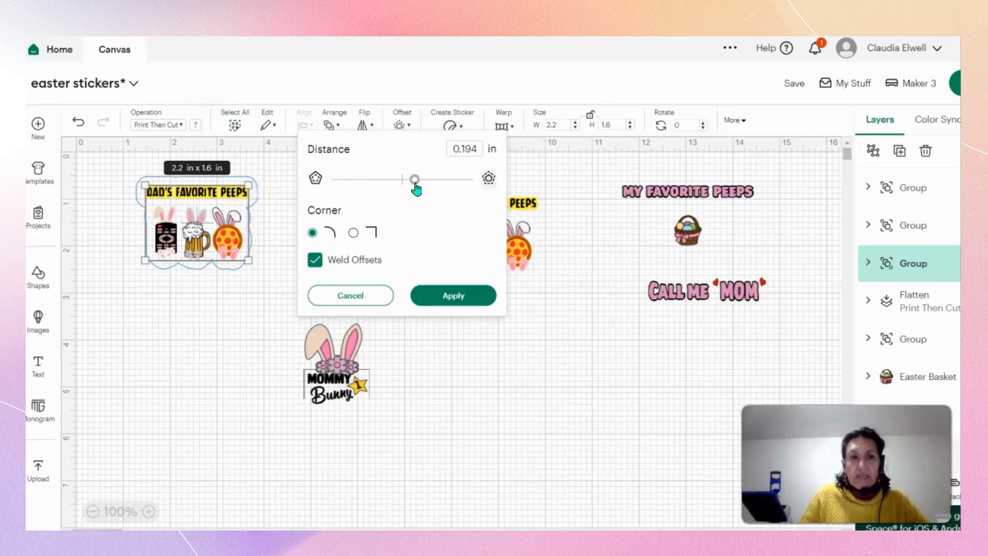
pyautogui.moveTo(415, 180); pyautogui.dragTo(416, 179)
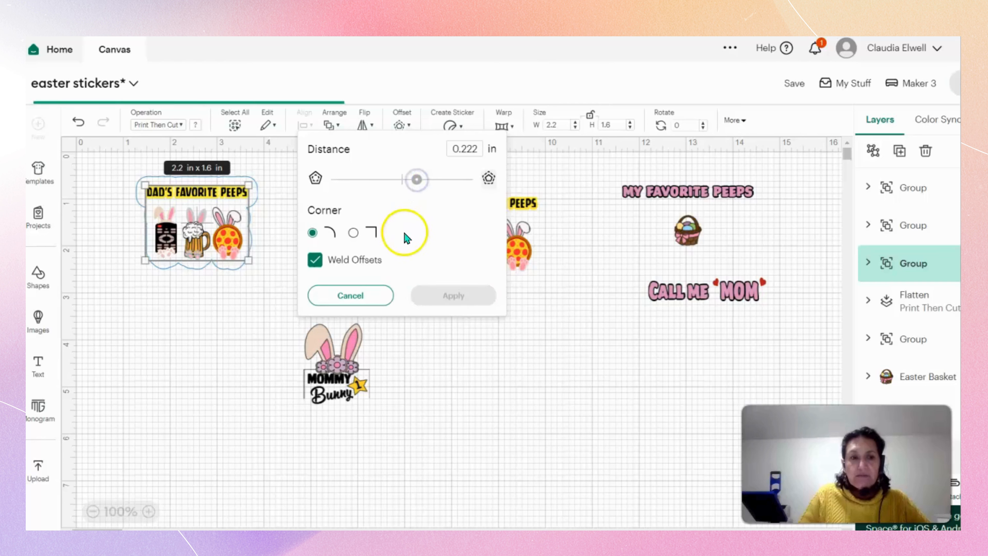
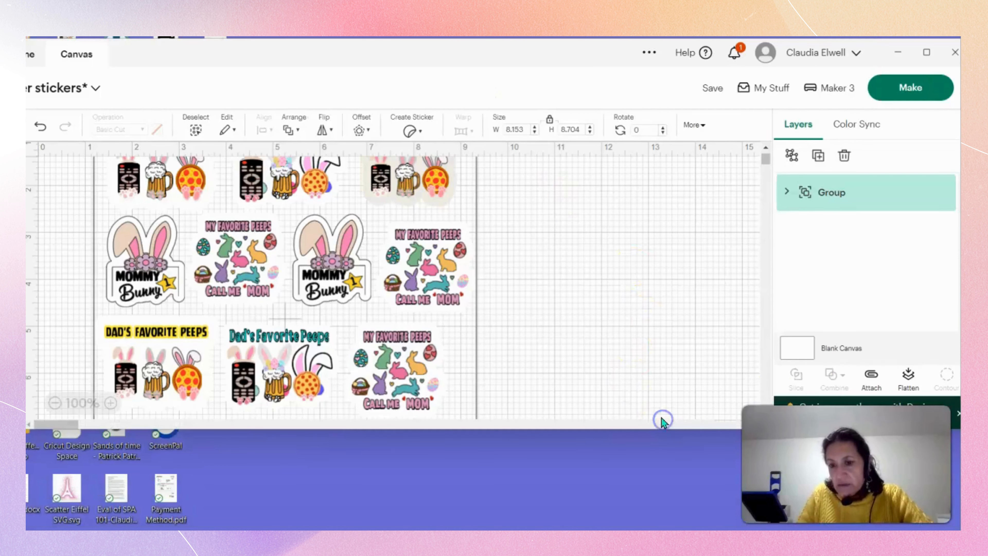
# Flatten the grouped sticker sheet into one printable image and scale it down to about 7.07 x 7.55 in.
pyautogui.click(908, 377)
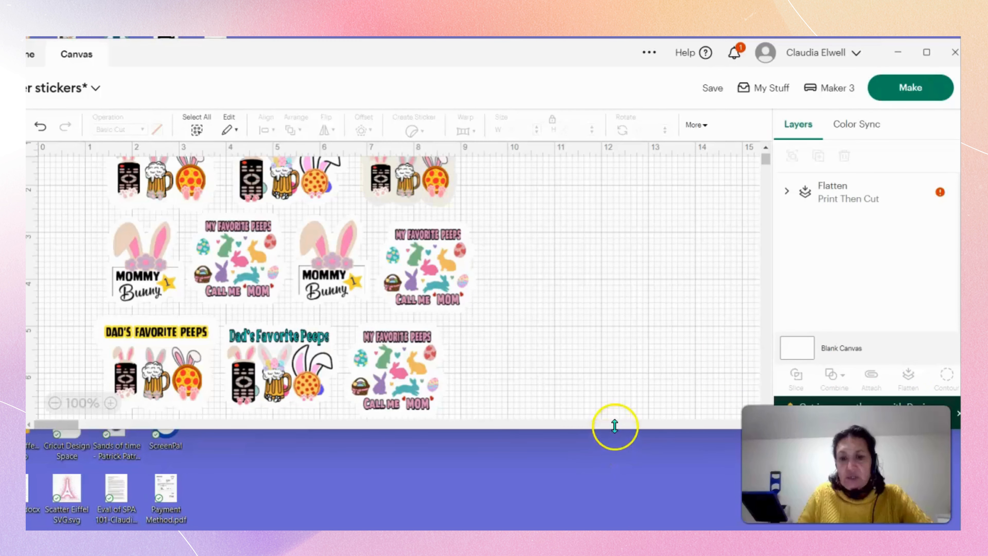
pyautogui.moveTo(615, 429); pyautogui.dragTo(619, 553)
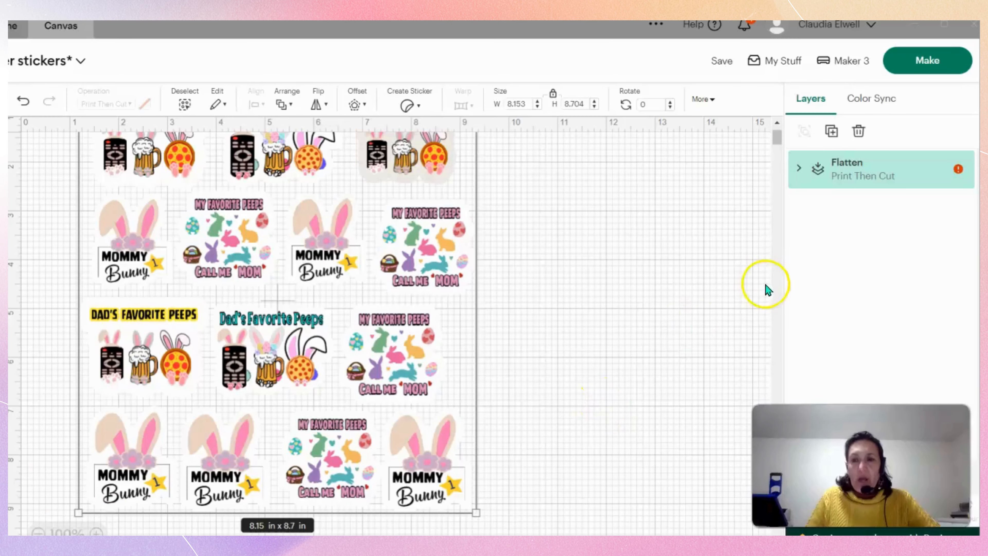
pyautogui.moveTo(475, 512); pyautogui.dragTo(419, 415)
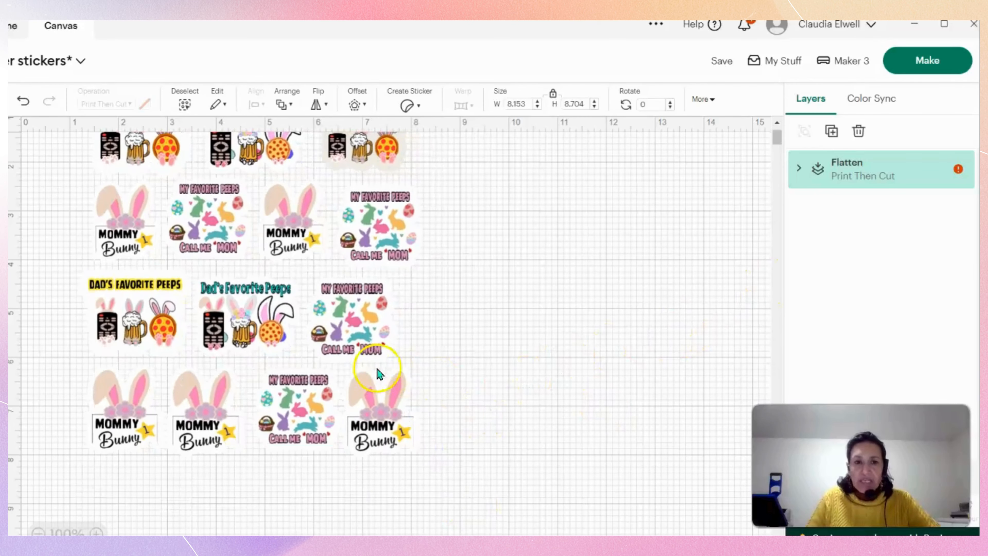
pyautogui.click(331, 365)
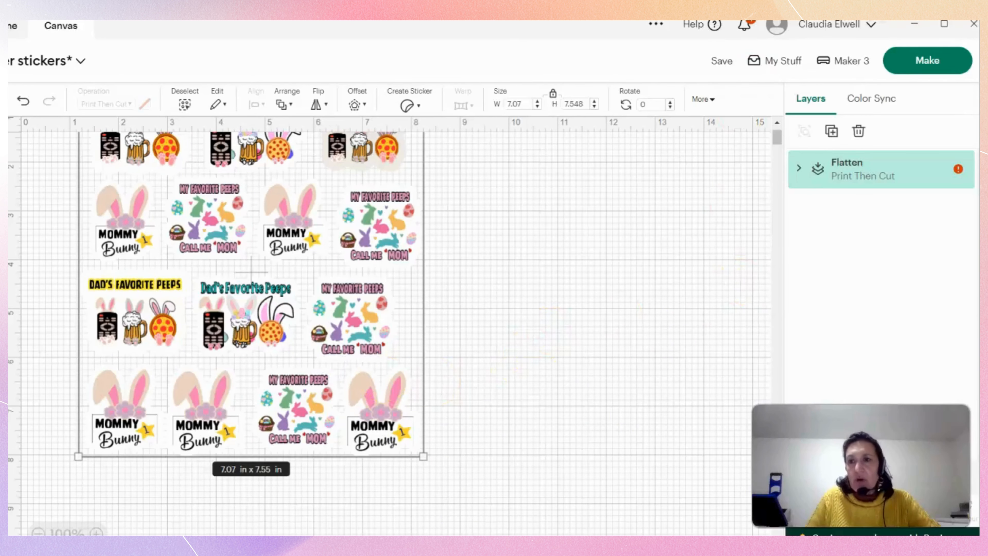
# Reposition and resize the program window so that the complete toolbar, the canvas and the layer list fit on screen.
pyautogui.click(945, 24)
pyautogui.click(635, 262)
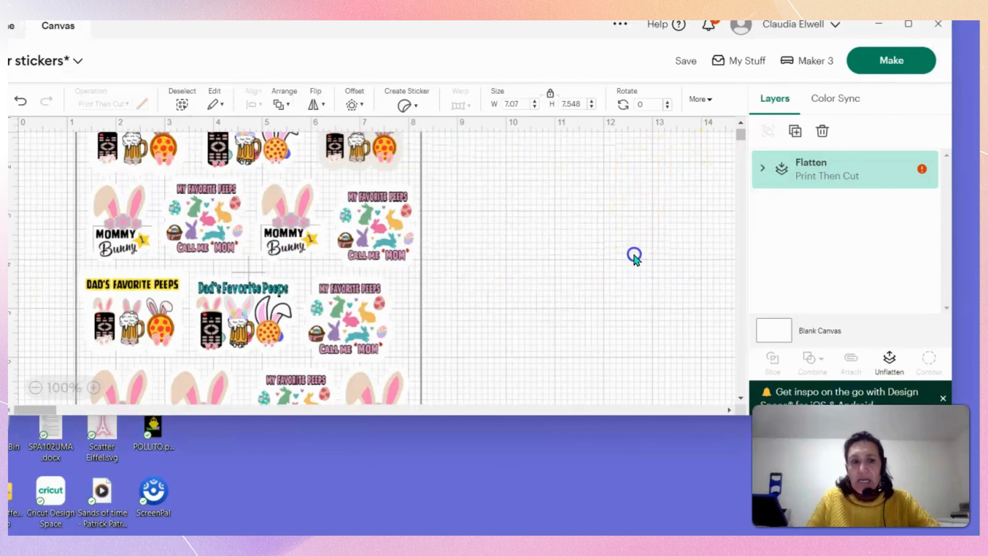
pyautogui.moveTo(571, 36); pyautogui.dragTo(617, 67)
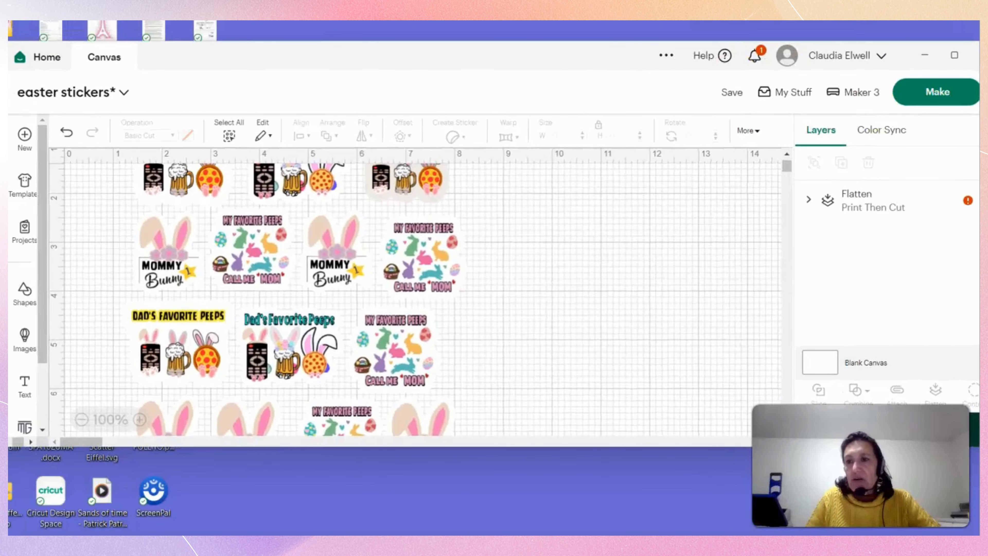
pyautogui.moveTo(987, 136); pyautogui.dragTo(961, 135)
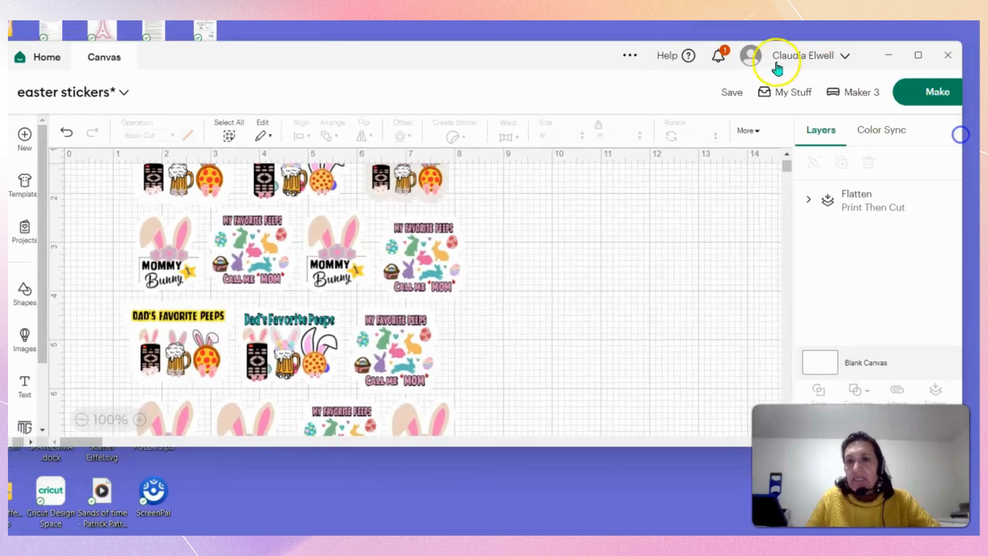
pyautogui.moveTo(677, 42); pyautogui.dragTo(675, 21)
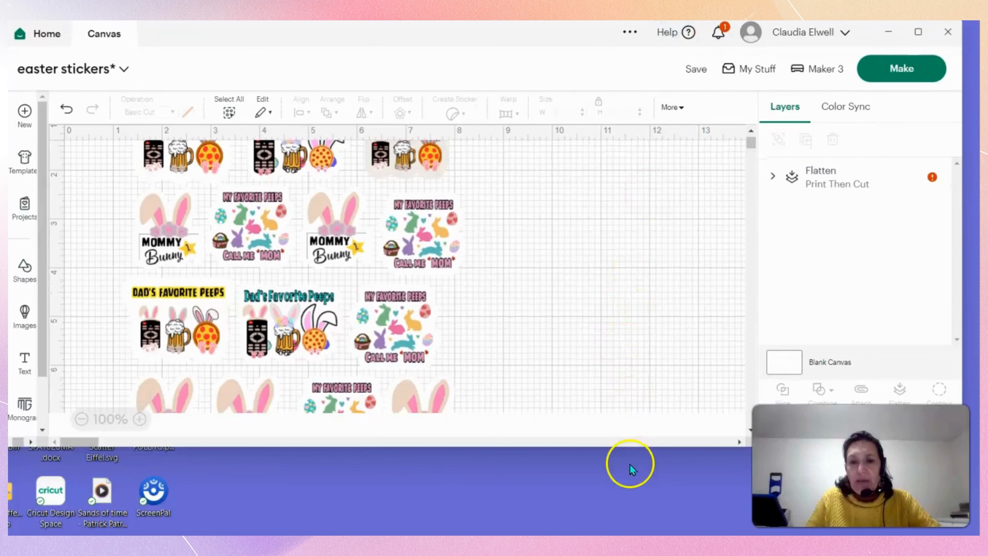
pyautogui.moveTo(646, 445); pyautogui.dragTo(638, 529)
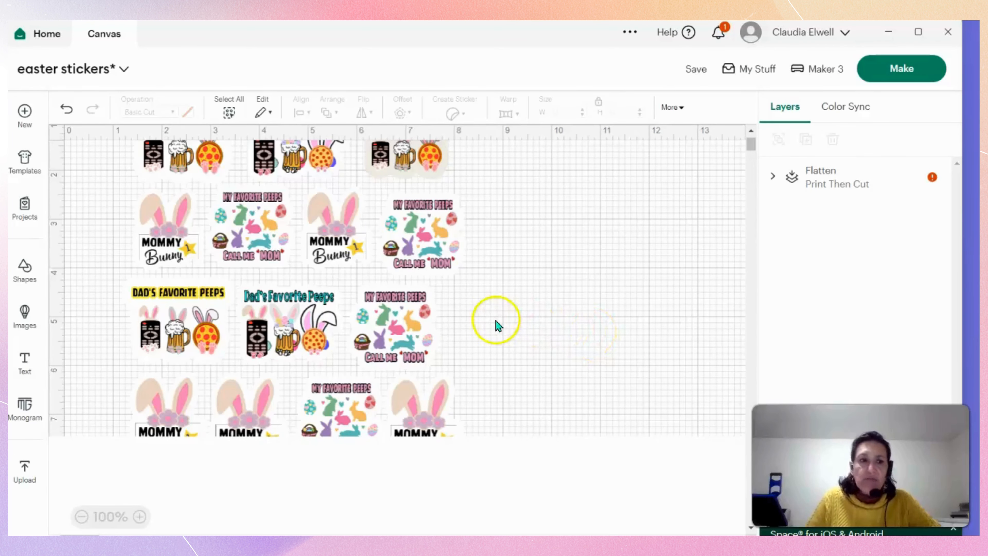
# Check the flattened sheet's size warning and the Print Then Cut page size in the Load Type settings.
pyautogui.click(377, 351)
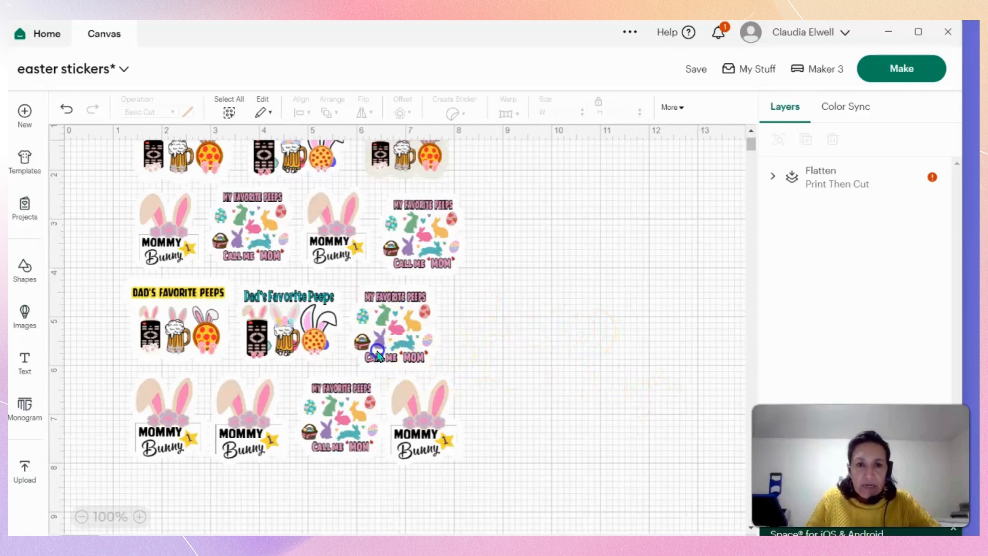
pyautogui.click(904, 190)
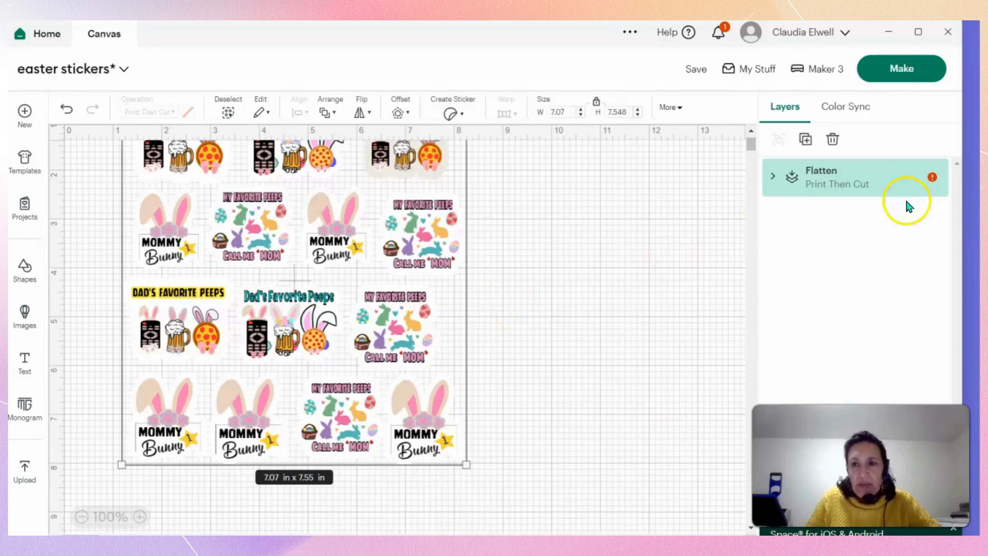
pyautogui.click(933, 178)
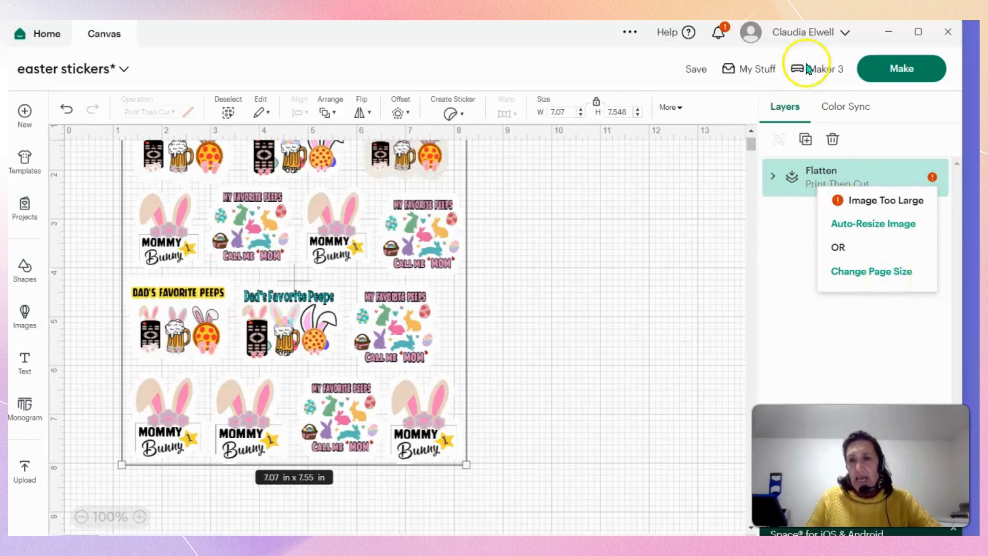
pyautogui.click(836, 37)
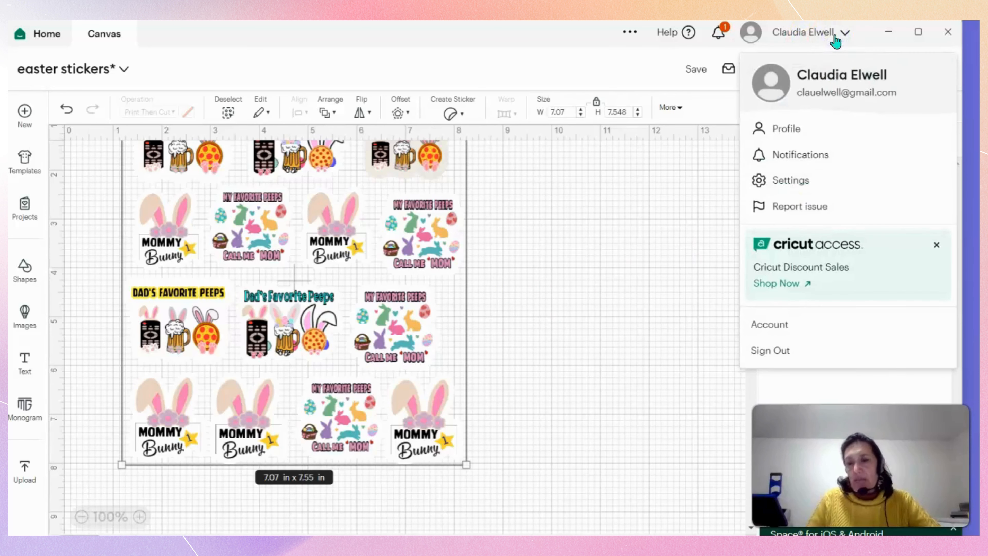
pyautogui.click(816, 189)
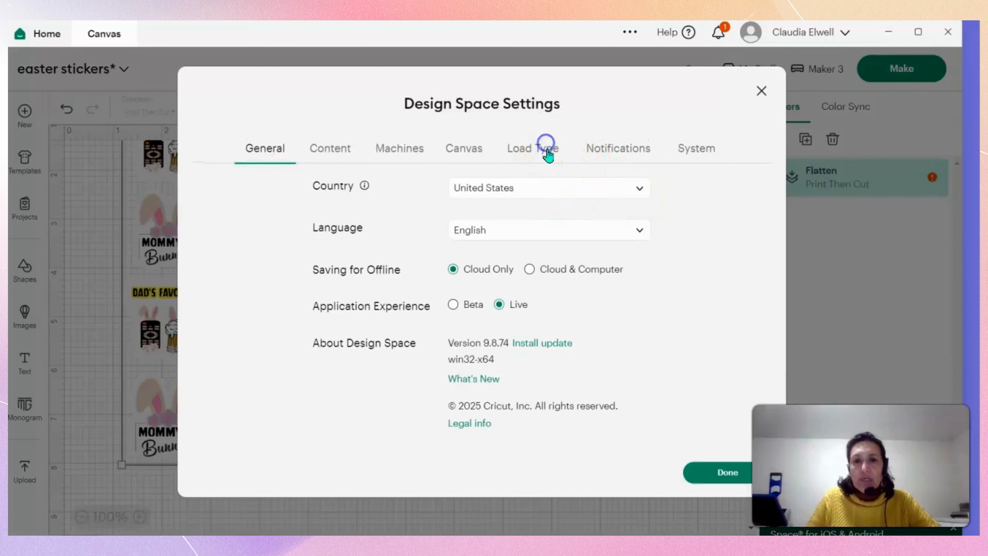
pyautogui.click(547, 153)
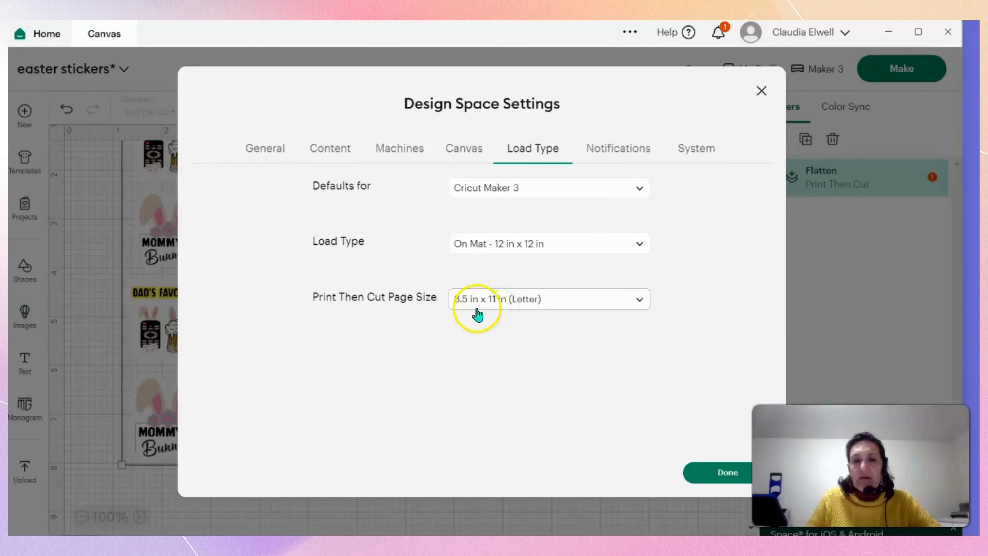
pyautogui.click(724, 472)
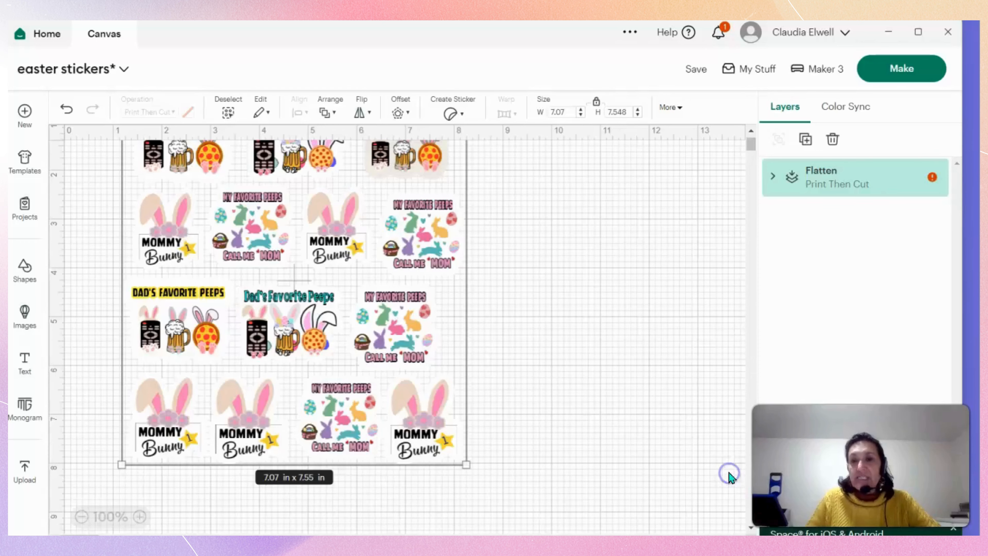
# Auto-resize the flattened sheet for the letter page and, with its proportions unlocked, narrow it to about 6.85 in wide.
pyautogui.click(934, 178)
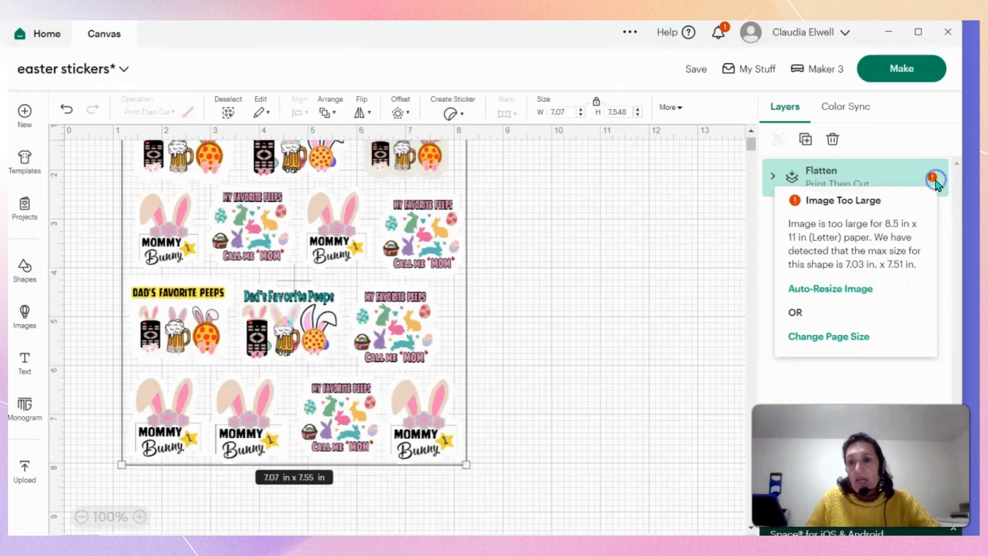
pyautogui.click(861, 289)
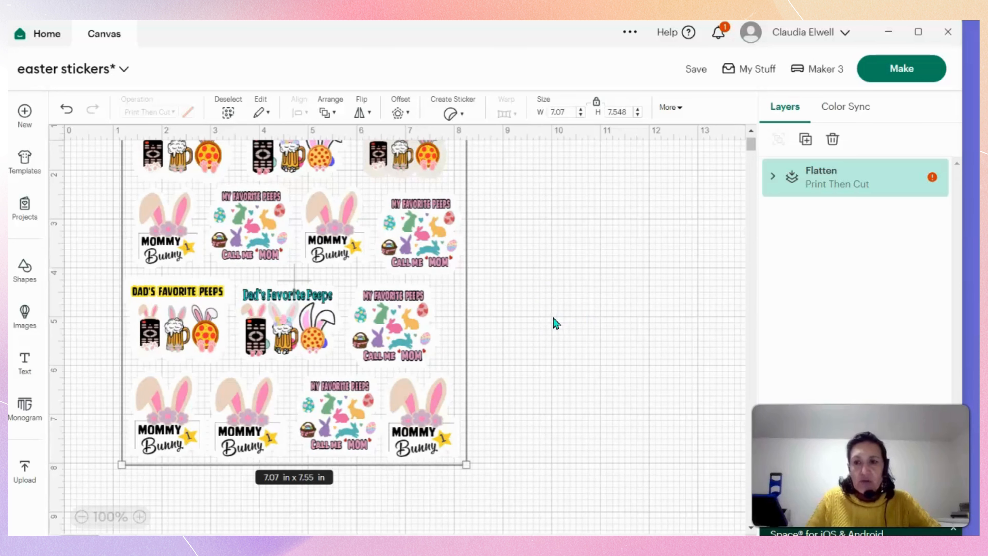
pyautogui.click(597, 102)
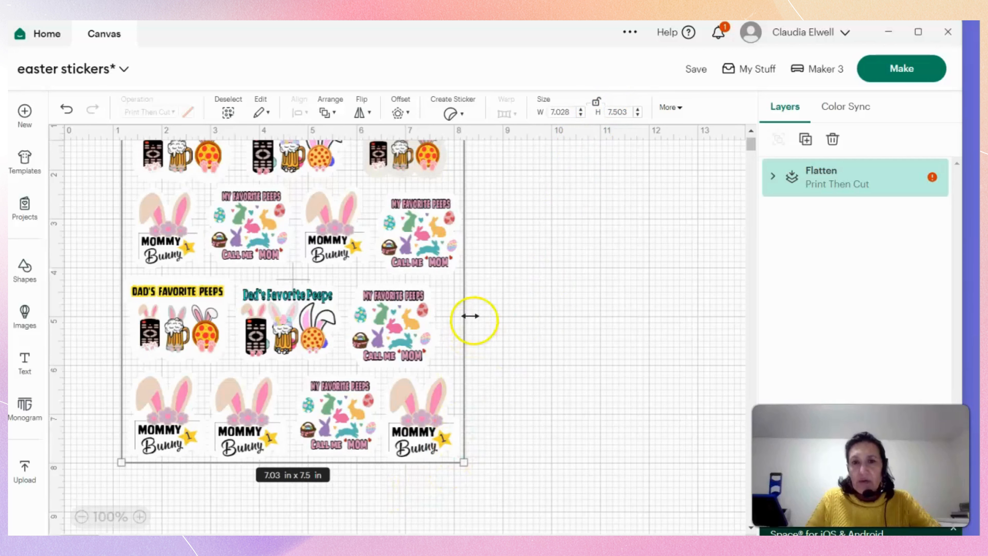
pyautogui.moveTo(470, 313); pyautogui.dragTo(458, 316)
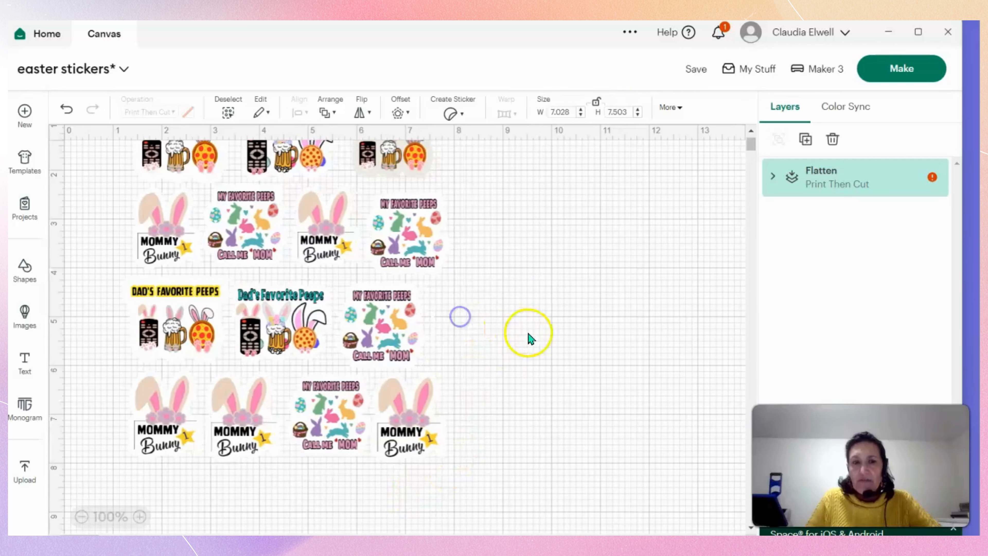
pyautogui.click(935, 179)
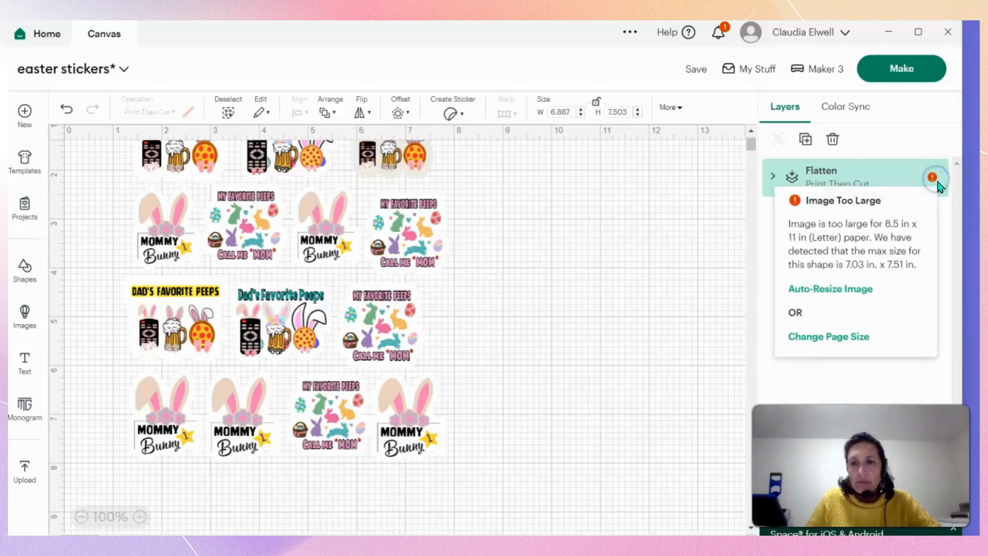
pyautogui.click(939, 186)
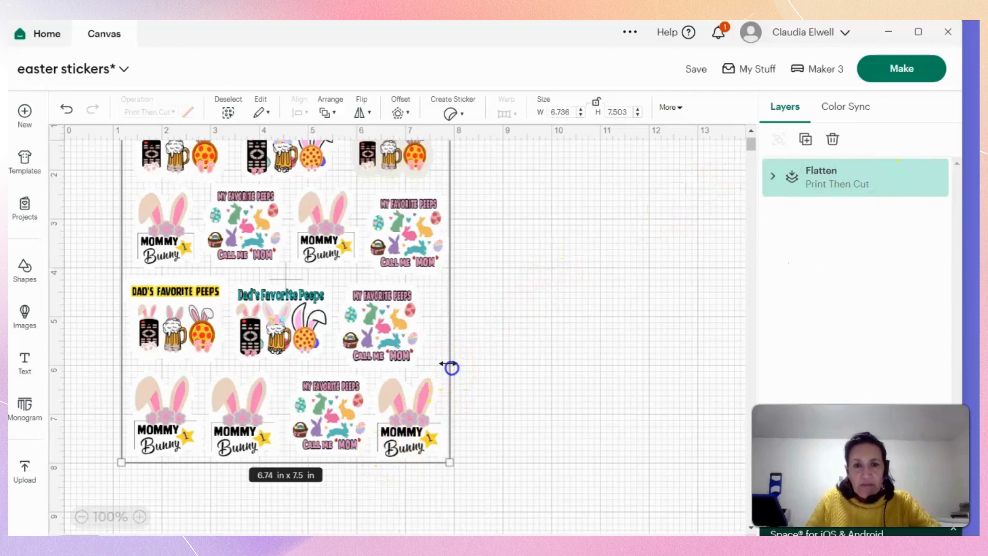
pyautogui.moveTo(450, 368); pyautogui.dragTo(457, 366)
pyautogui.click(454, 367)
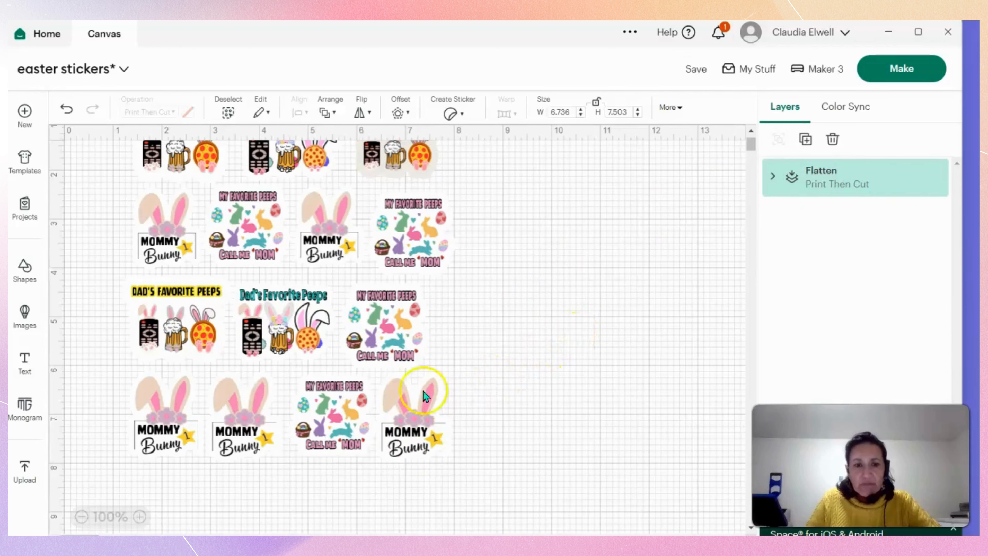
pyautogui.click(383, 355)
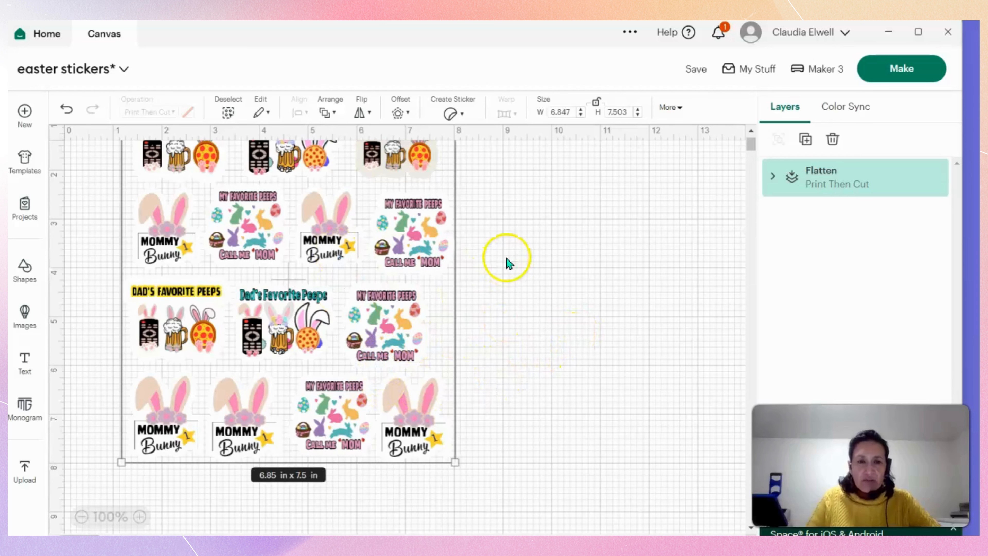
# Move the flattened sheet left and down, and stretch its height to about 7.88 in, checking the layer for a size warning.
pyautogui.moveTo(349, 290); pyautogui.dragTo(308, 328)
pyautogui.scroll(-2, 310, 331)
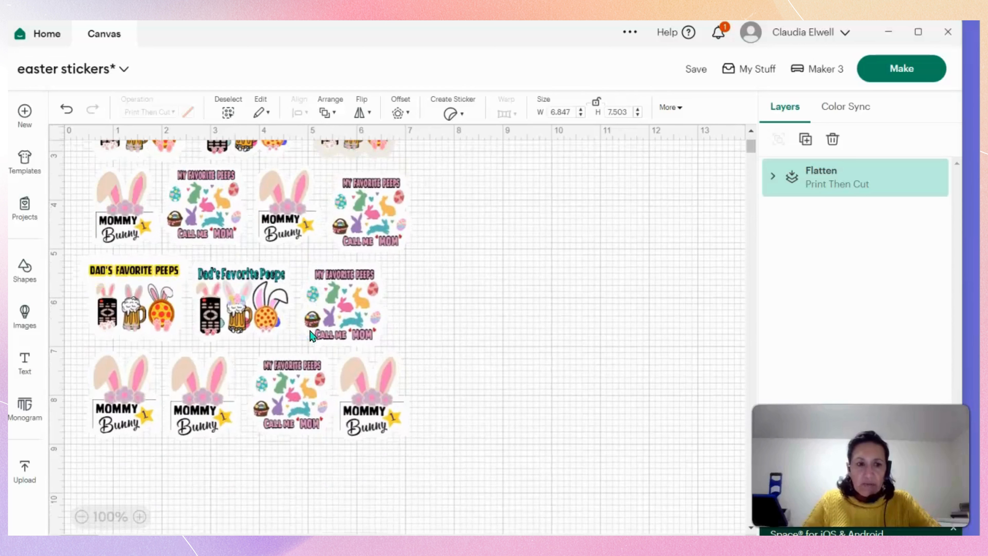
pyautogui.click(305, 403)
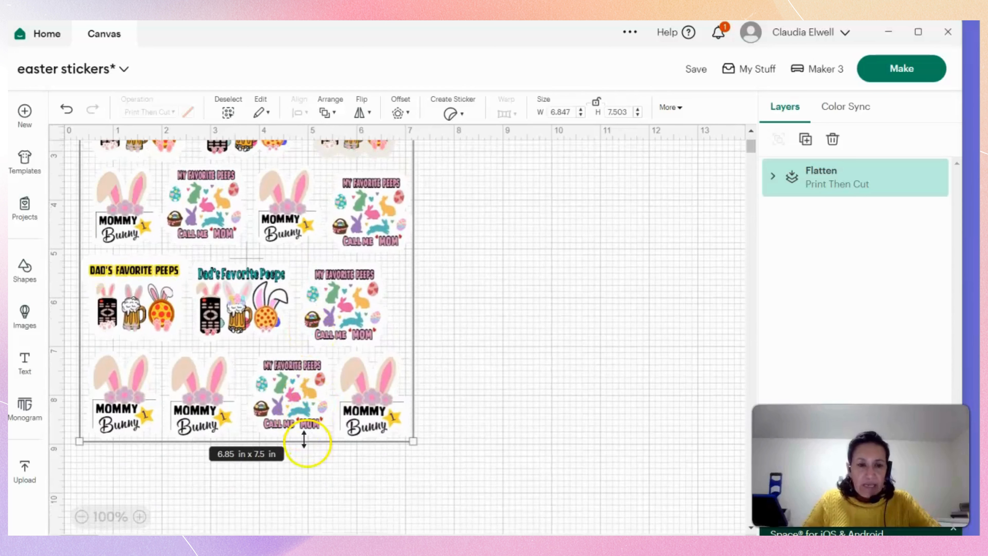
pyautogui.moveTo(304, 439); pyautogui.dragTo(308, 457)
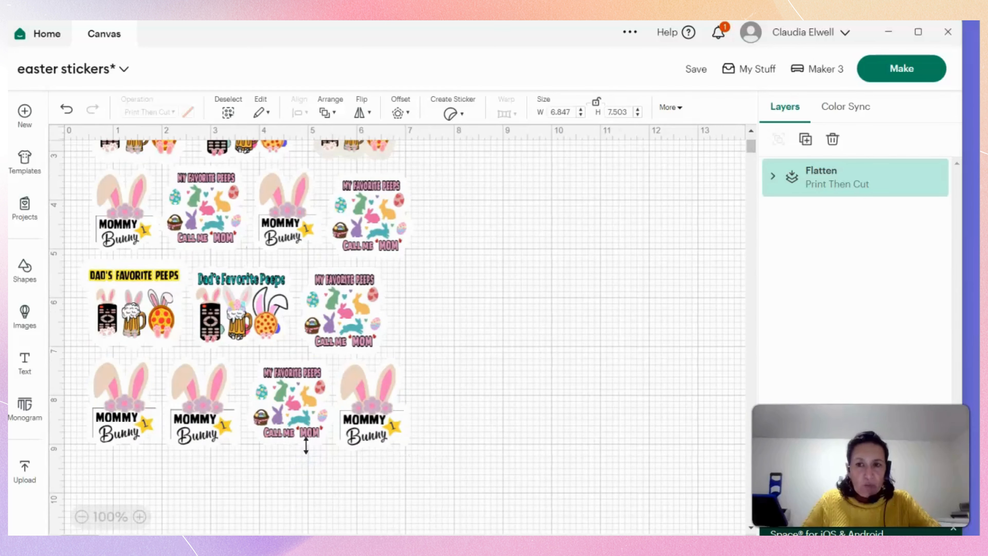
pyautogui.click(369, 287)
pyautogui.click(247, 255)
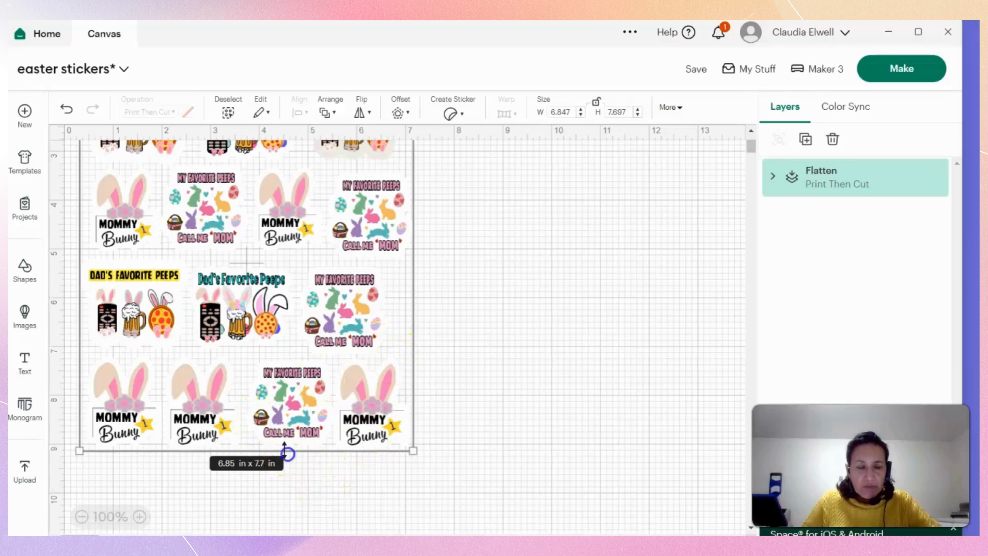
pyautogui.moveTo(288, 453); pyautogui.dragTo(282, 461)
pyautogui.click(281, 464)
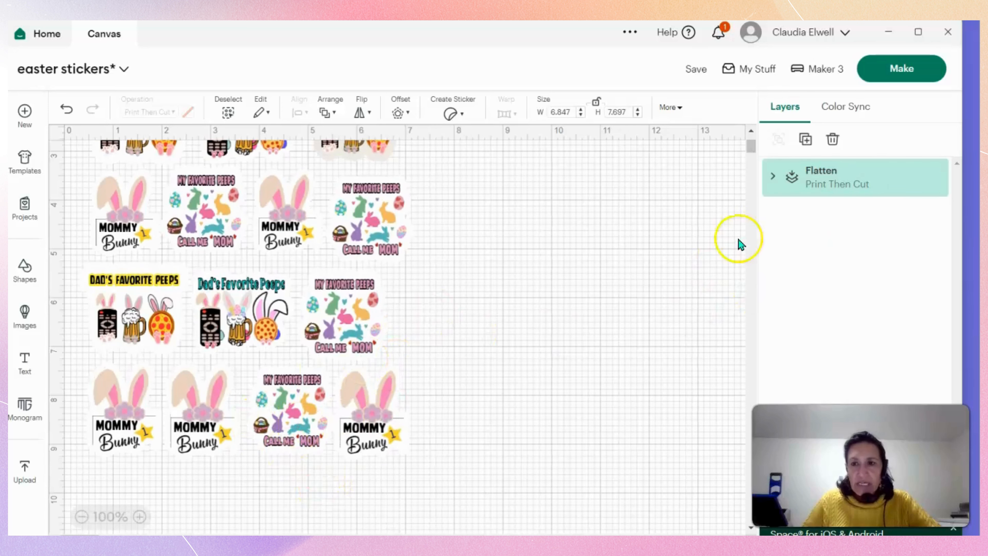
pyautogui.click(929, 183)
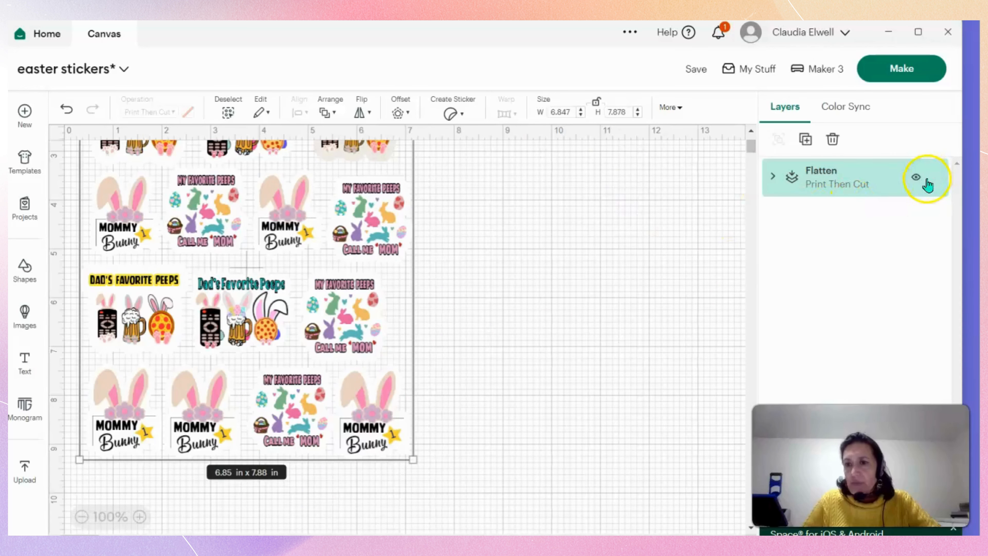
# Move the resized sheet up near the canvas's upper-left corner, with its left edge at about x 0.5 in.
pyautogui.moveTo(333, 303); pyautogui.dragTo(326, 313)
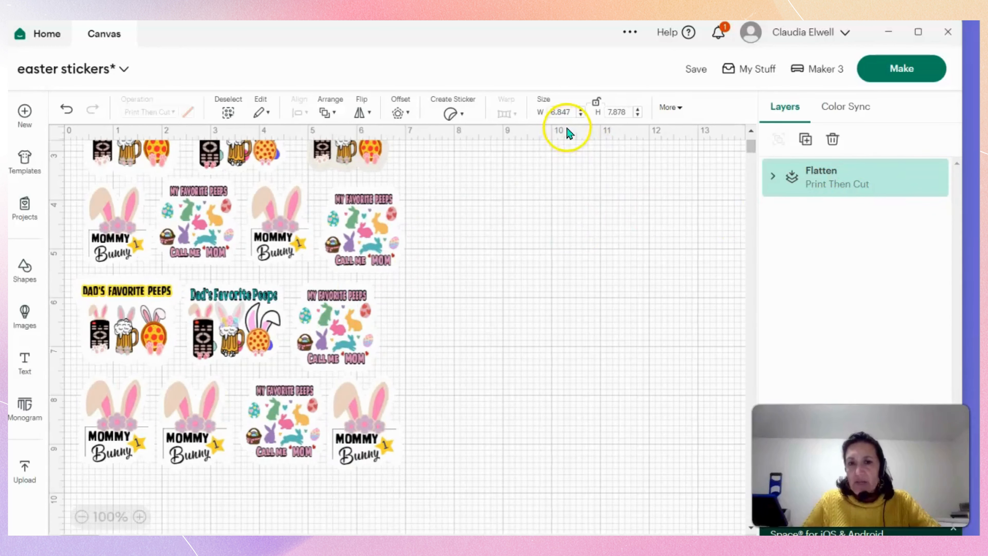
pyautogui.click(300, 358)
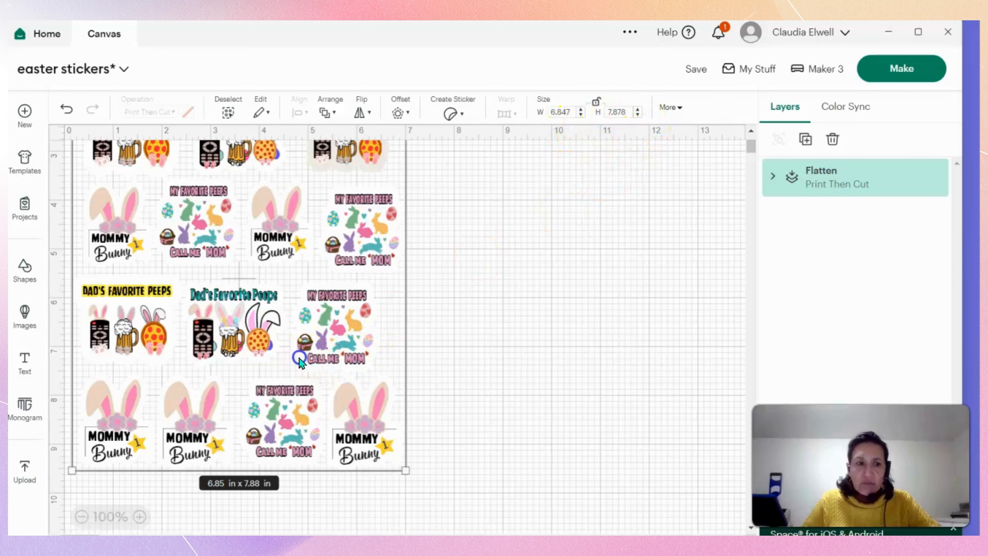
pyautogui.scroll(3, 389, 360)
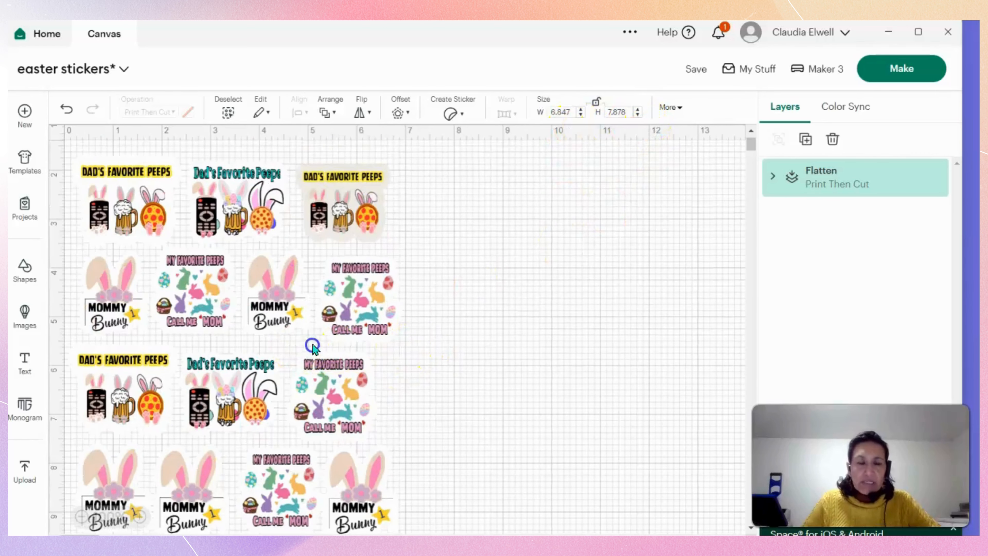
pyautogui.scroll(1, 313, 345)
pyautogui.moveTo(266, 362); pyautogui.dragTo(285, 311)
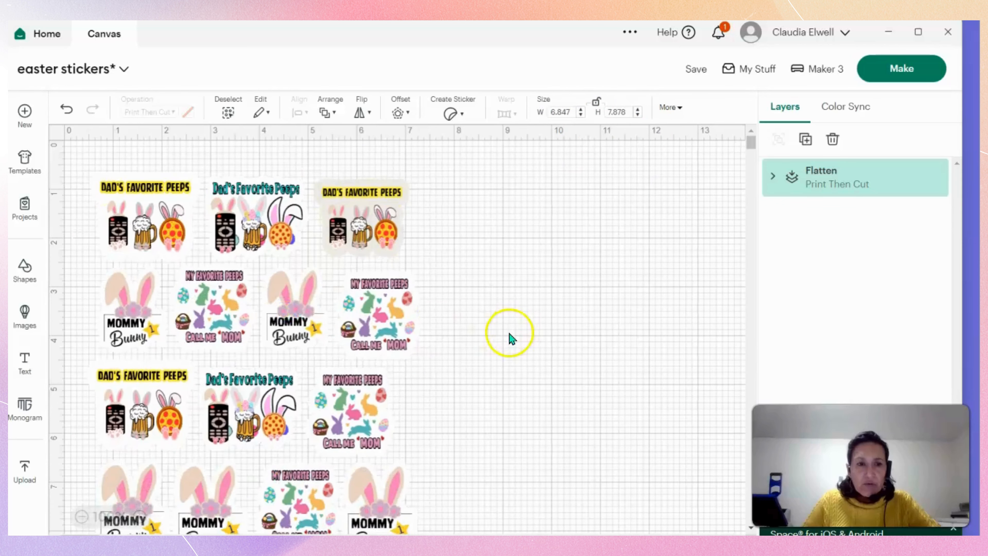
pyautogui.click(516, 388)
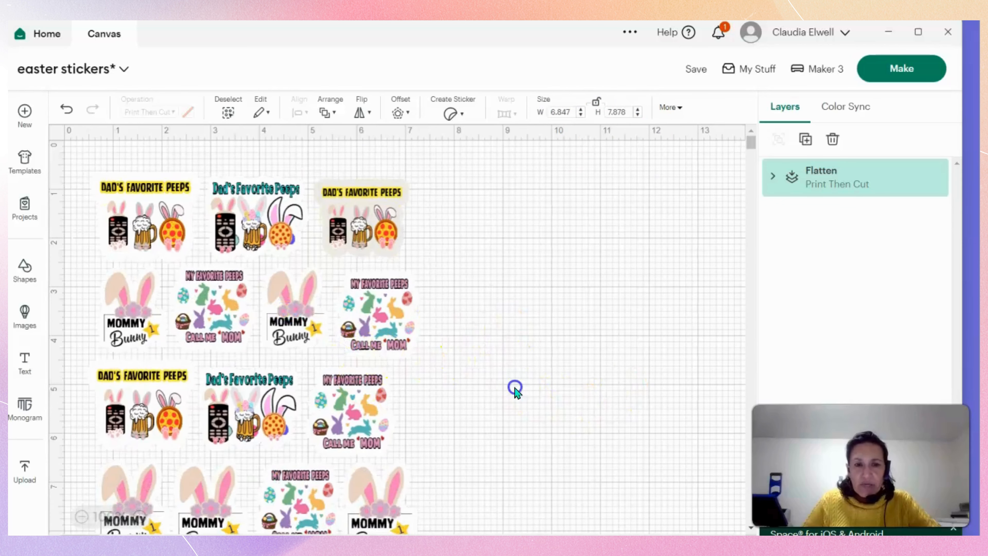
# Move the flattened sticker sheet up to the canvas's top edge and generate its Print Then Cut mat preview.
pyautogui.moveTo(329, 401); pyautogui.dragTo(324, 370)
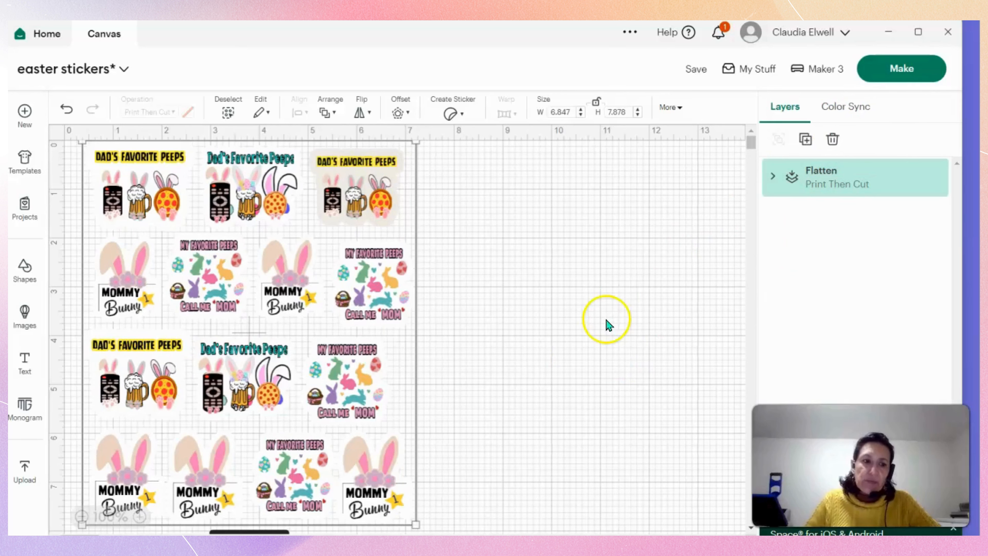
pyautogui.click(895, 67)
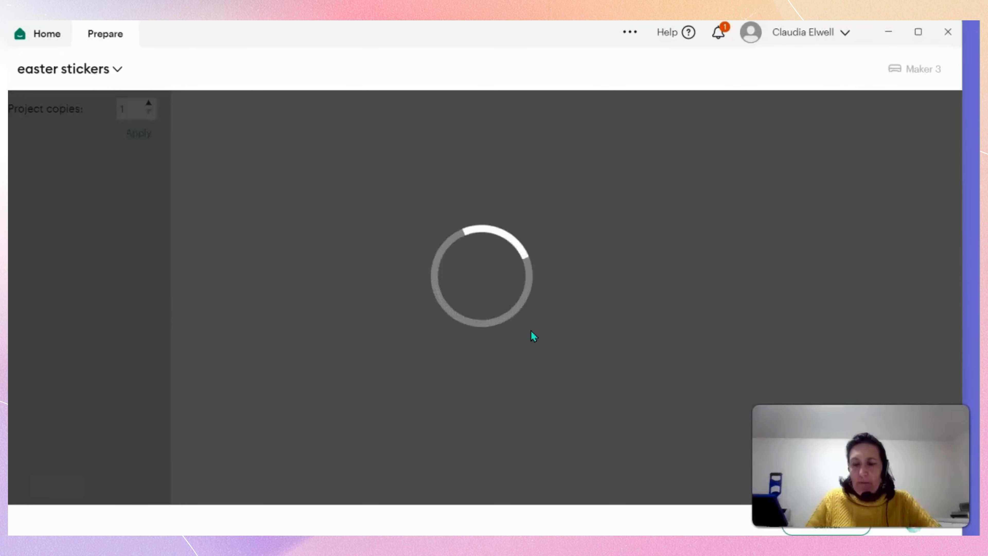
pyautogui.click(420, 327)
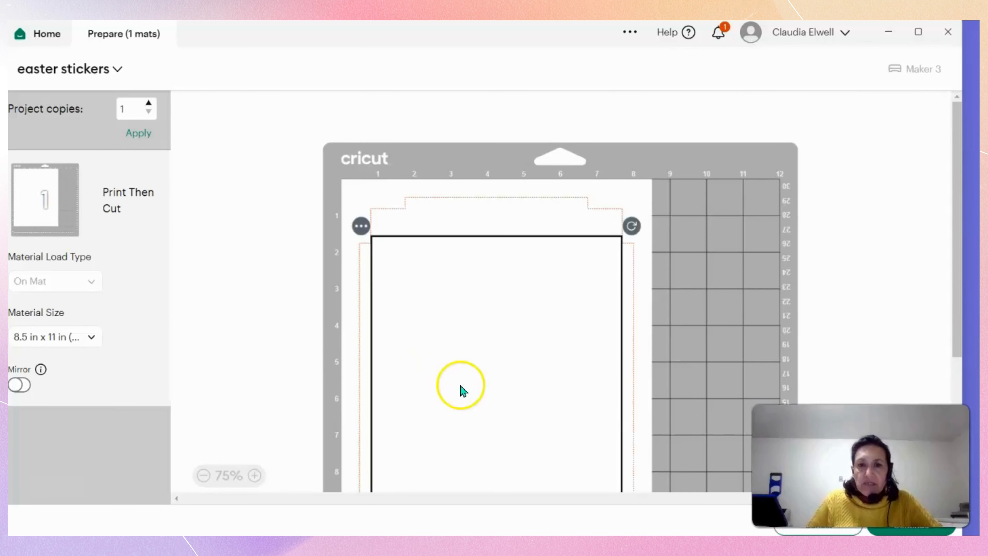
# Check the sticker sheet's placement within the cuttable area of the 8.5 in x 11 in mat preview.
pyautogui.scroll(-5, 478, 380)
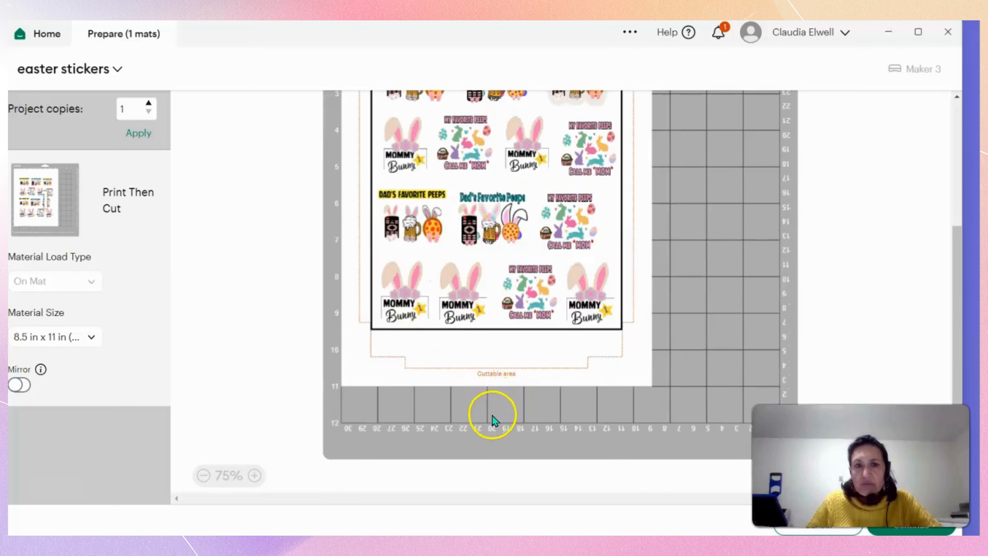
pyautogui.scroll(4, 492, 416)
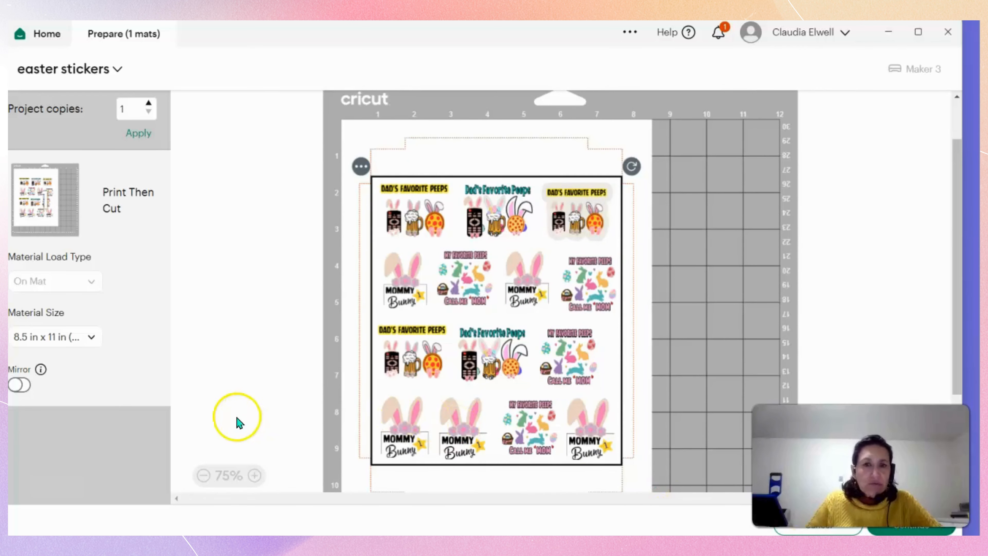
pyautogui.scroll(2, 214, 386)
pyautogui.scroll(-5, 218, 390)
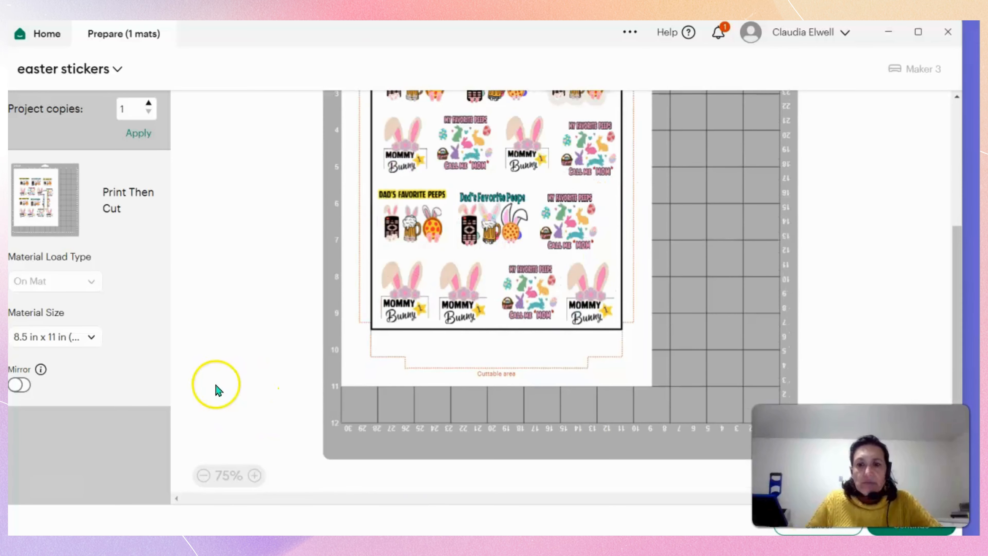
pyautogui.scroll(5, 218, 393)
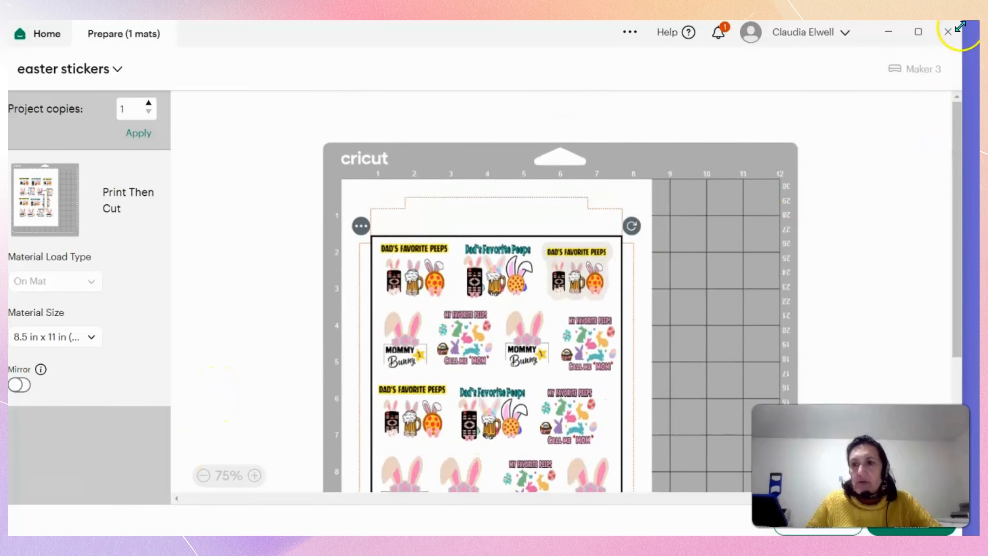
# Resize and reposition the application window so its lower controls are reachable, and continue from the mat preview to the Make stage.
pyautogui.moveTo(960, 26); pyautogui.dragTo(912, 67)
pyautogui.moveTo(466, 84); pyautogui.dragTo(484, 43)
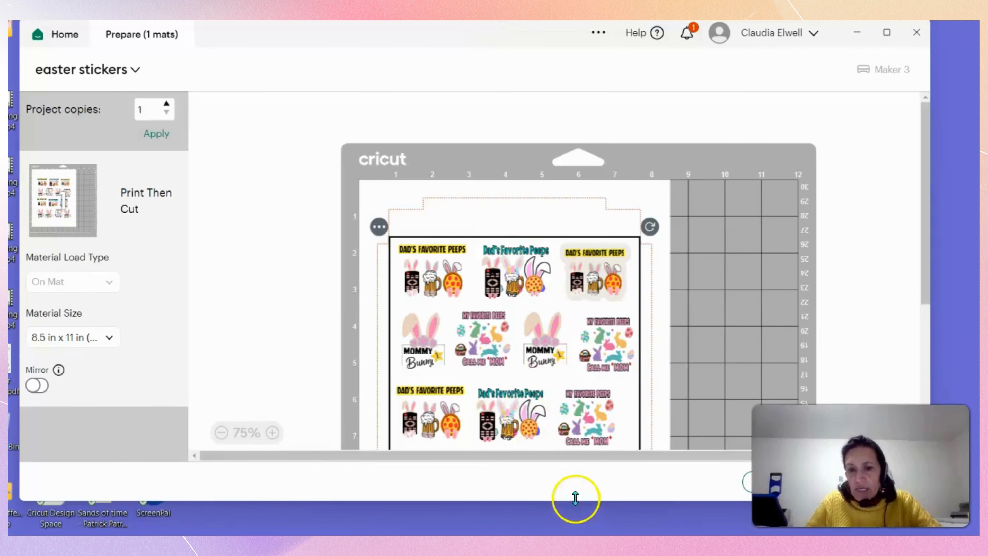
pyautogui.moveTo(576, 498); pyautogui.dragTo(576, 529)
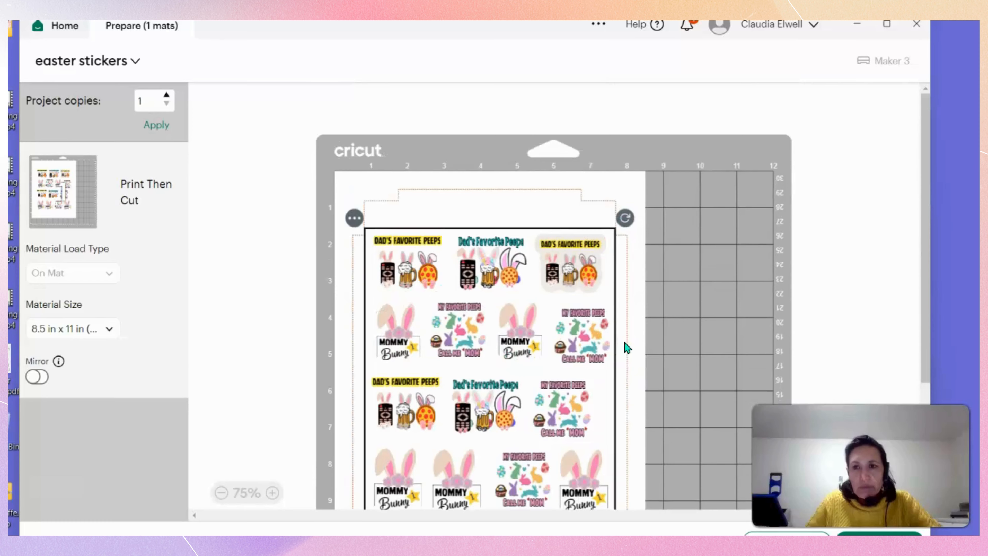
pyautogui.scroll(-4, 627, 347)
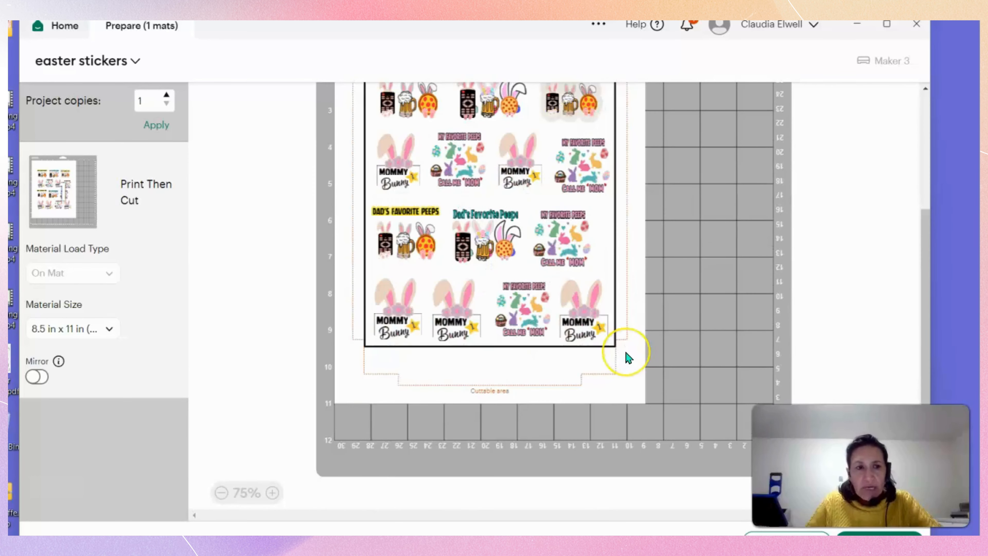
pyautogui.scroll(5, 628, 356)
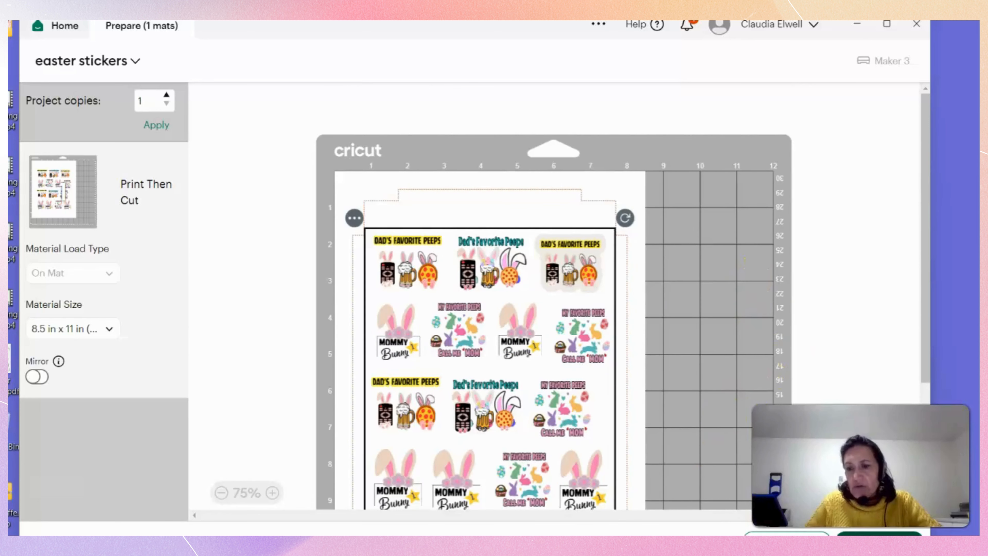
pyautogui.click(879, 534)
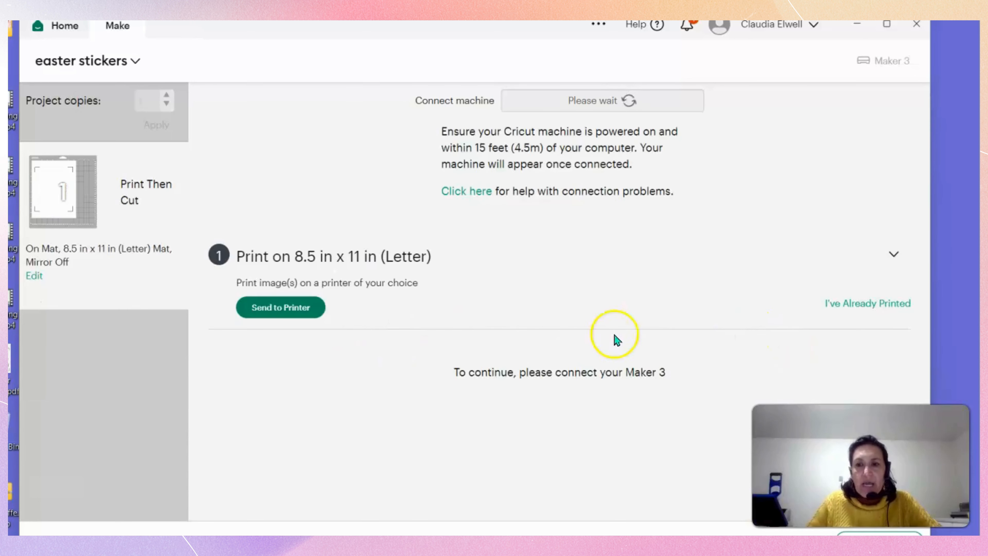
# Send the sheet to print setup with sensor marks and select the EPSONEA7147 (ET-4800 Series) (Copy 1) printer.
pyautogui.click(292, 309)
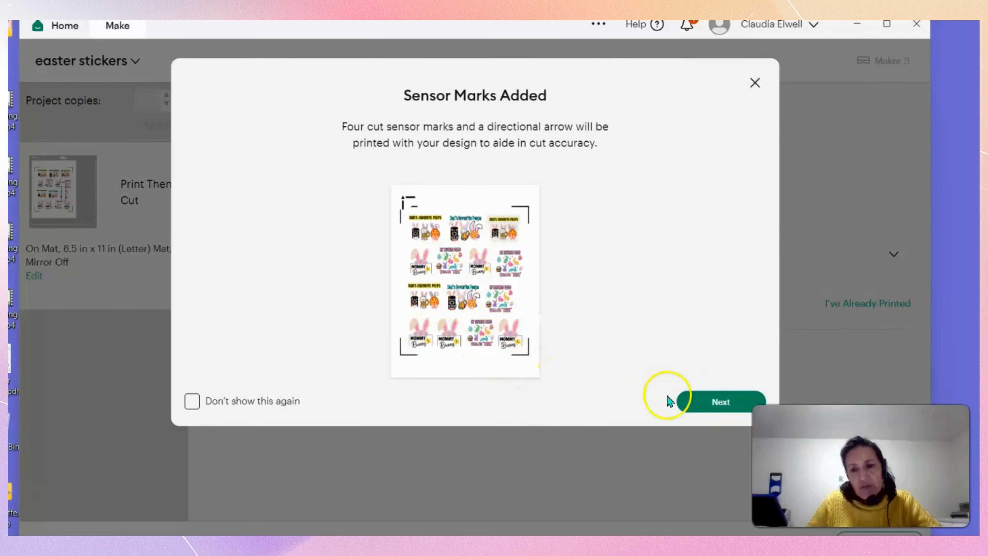
pyautogui.click(722, 402)
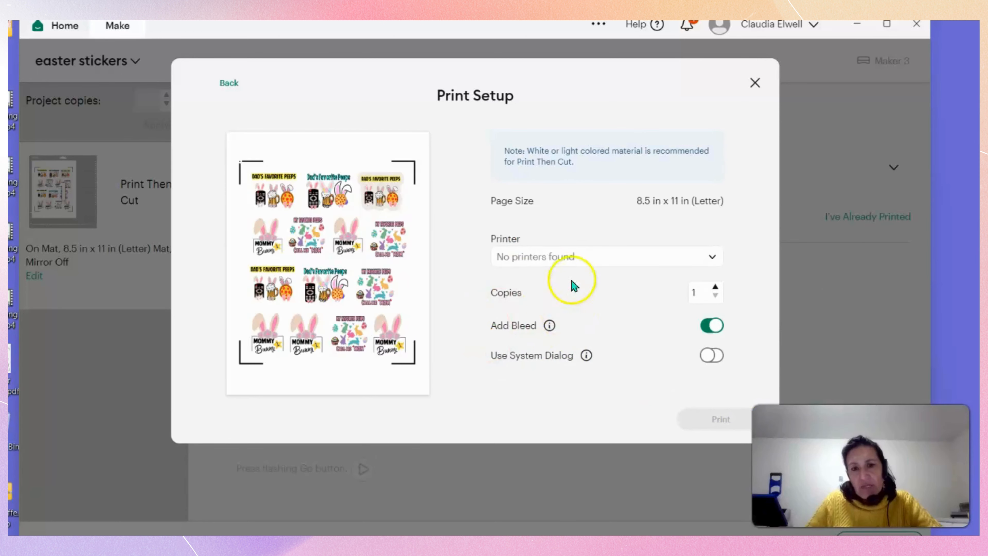
pyautogui.click(568, 257)
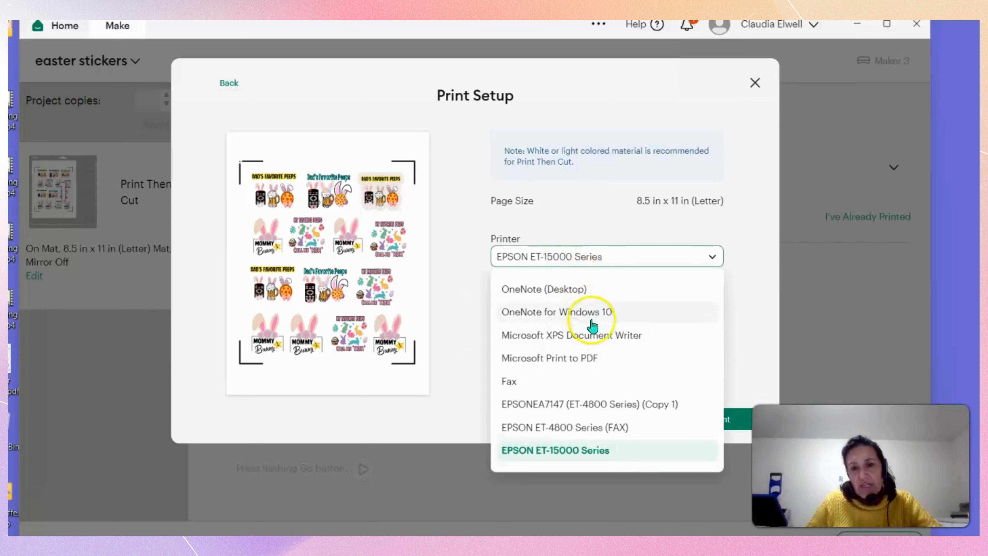
pyautogui.click(619, 406)
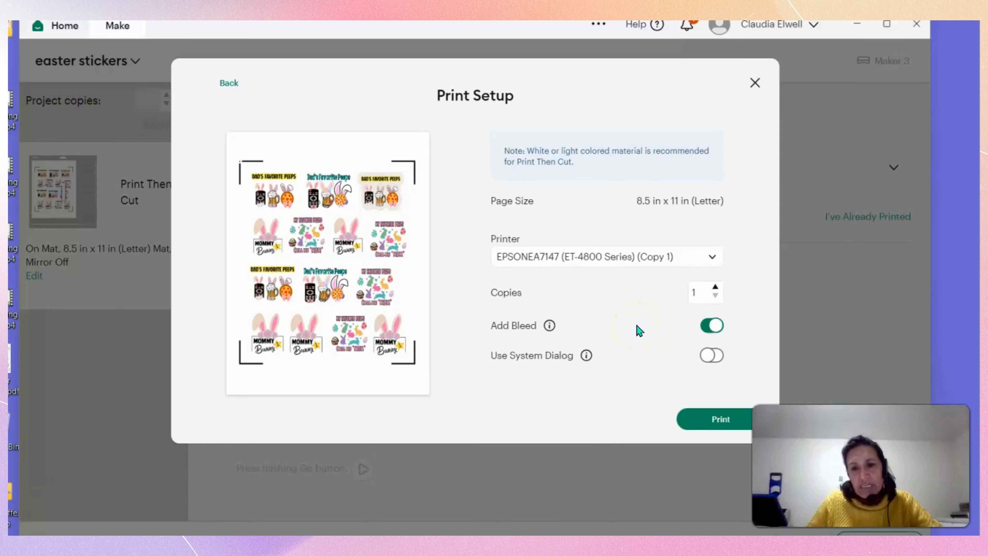
# Turn on Use System Dialog, start the print, and choose EPSONEA7147 (ET-4800 Series) (Copy 1) in the system print dialog.
pyautogui.click(717, 358)
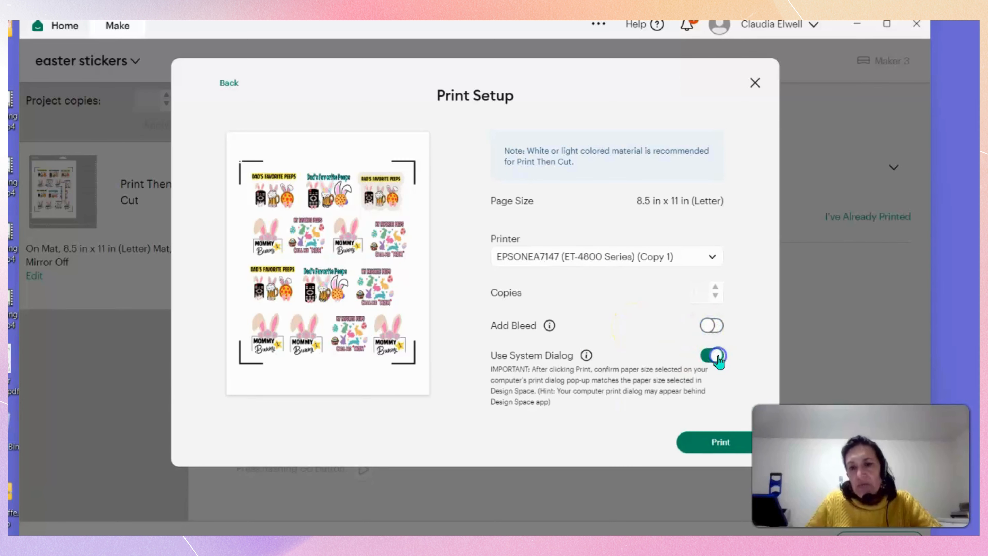
pyautogui.click(699, 442)
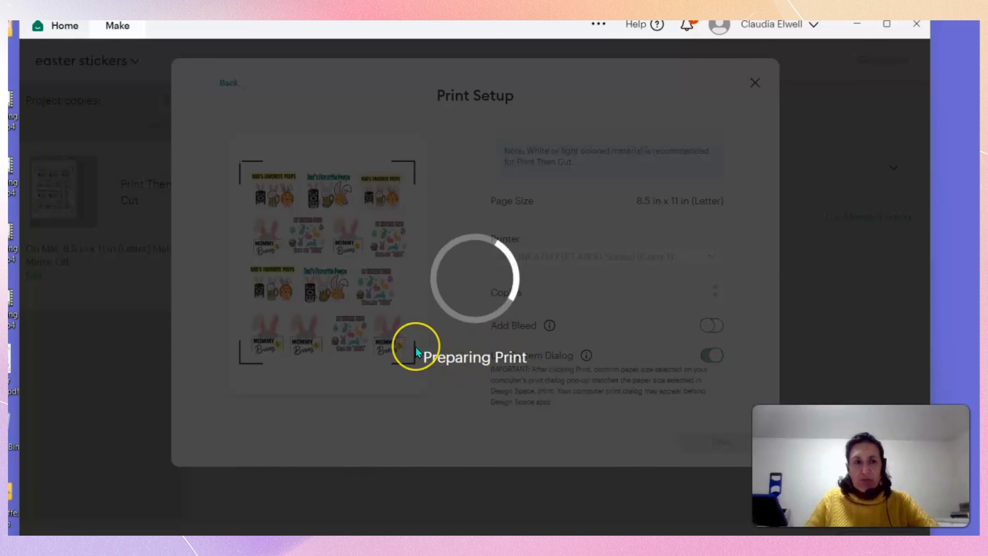
pyautogui.click(708, 335)
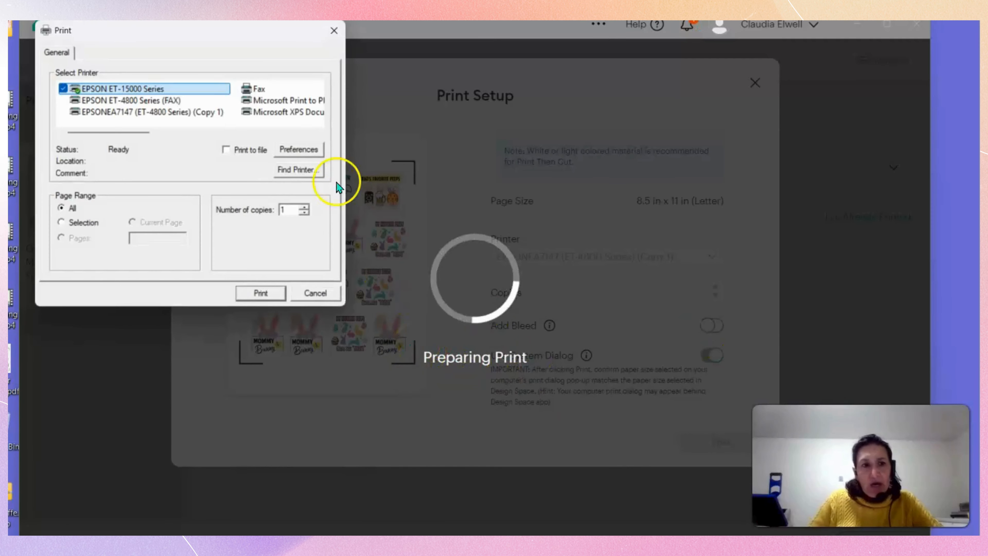
pyautogui.click(181, 112)
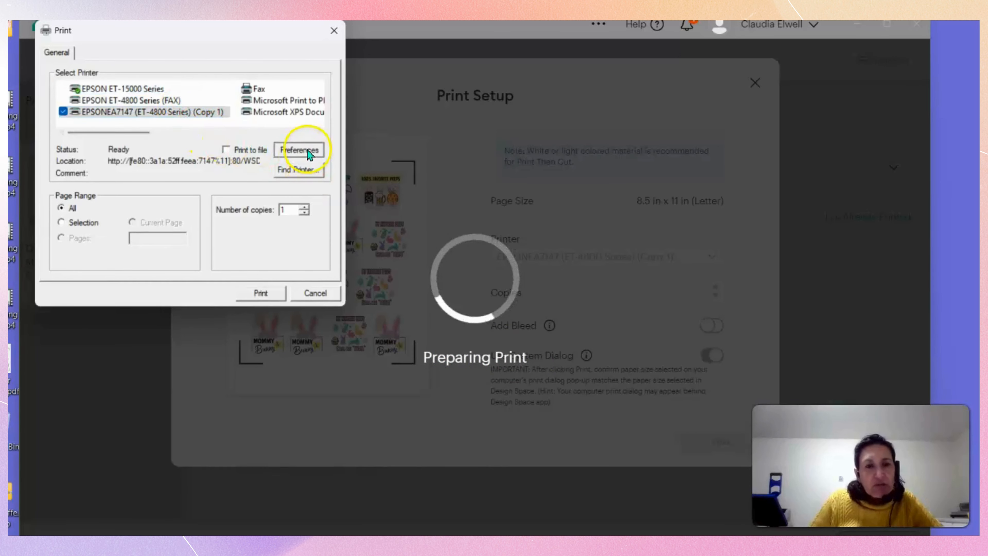
# In the printer's preferences, set the document size to Letter (8.5 x 11 in), paper type to Premium Photo Paper Glossy and quality to High.
pyautogui.click(299, 150)
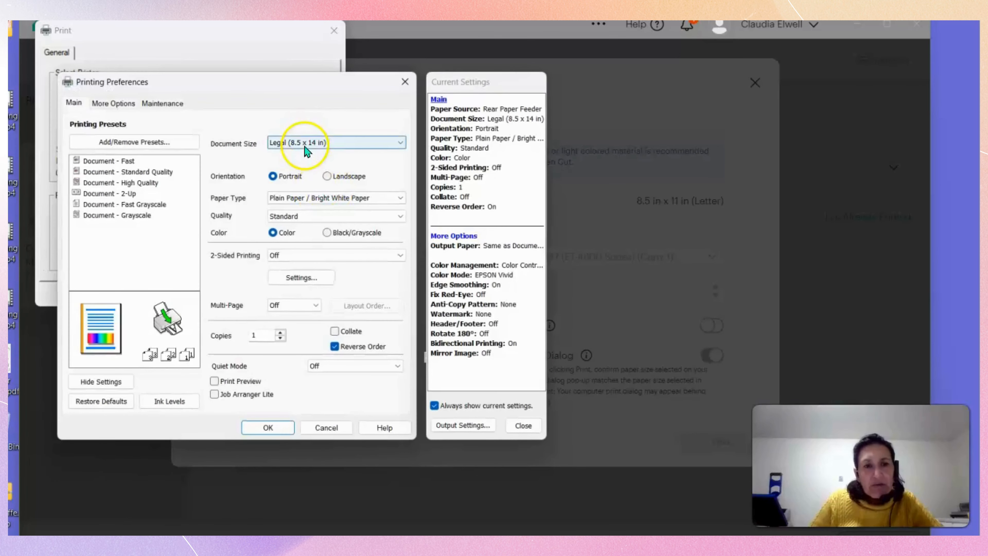
pyautogui.click(307, 142)
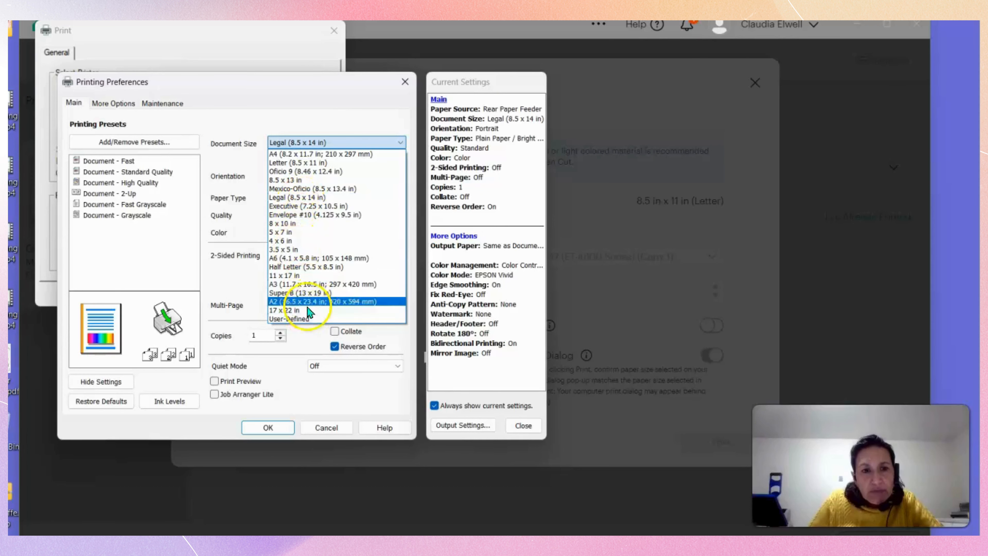
pyautogui.click(298, 163)
pyautogui.click(298, 198)
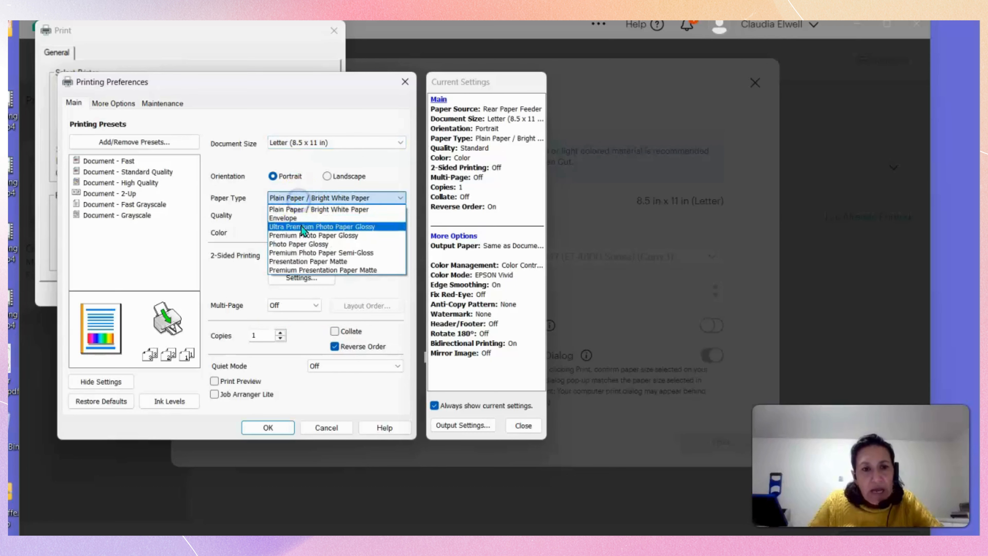
pyautogui.click(299, 235)
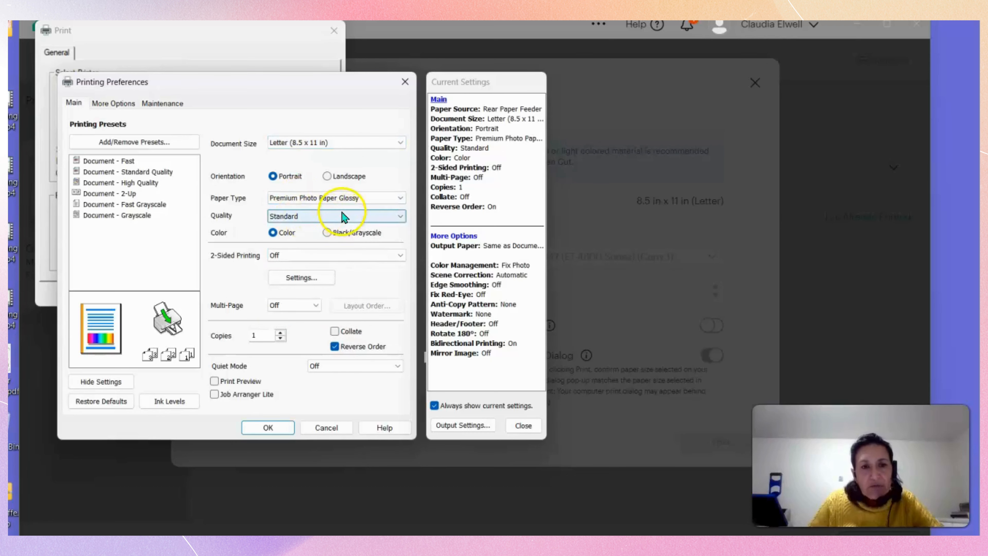
pyautogui.click(329, 222)
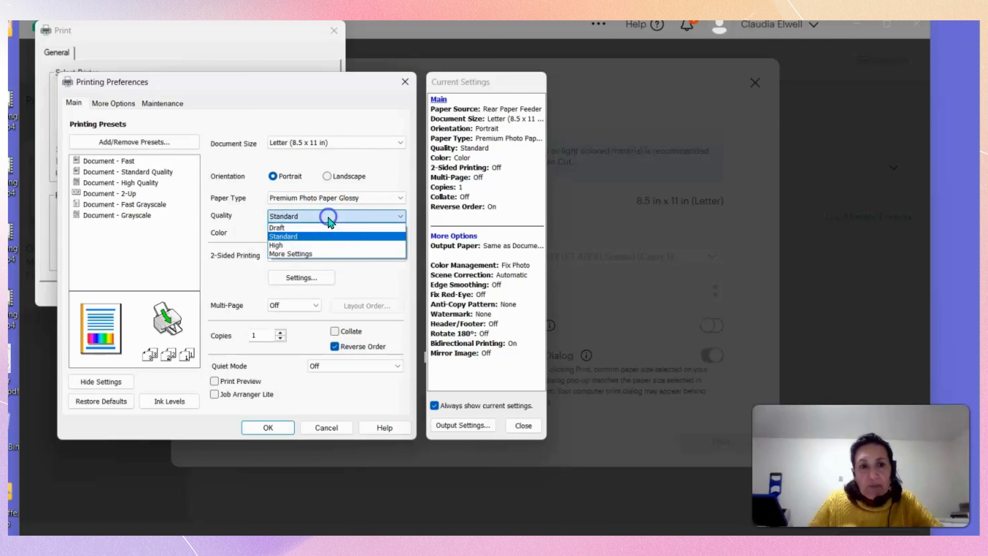
pyautogui.click(289, 242)
# Turn off Bidirectional Printing and switch the printer's color correction to Custom.
pyautogui.click(117, 102)
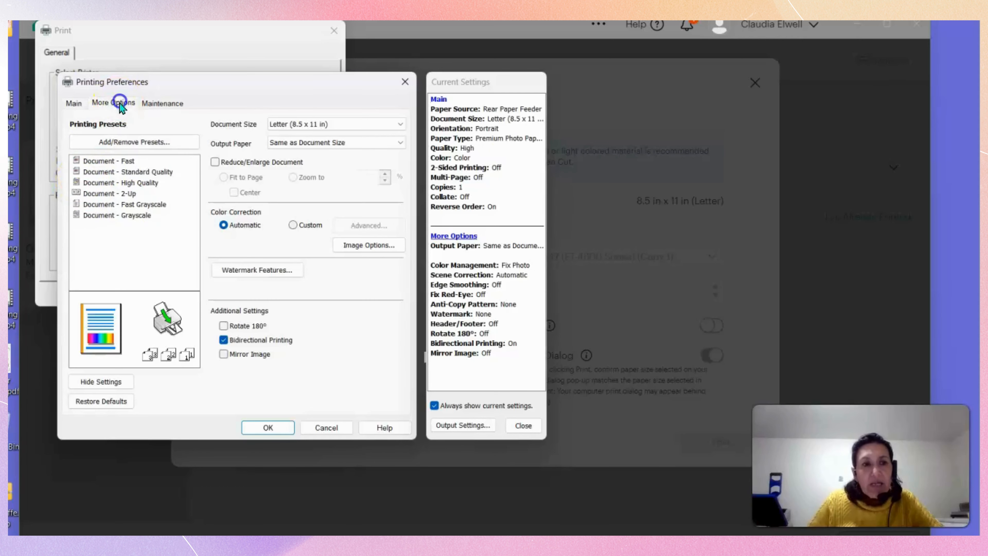
pyautogui.click(224, 342)
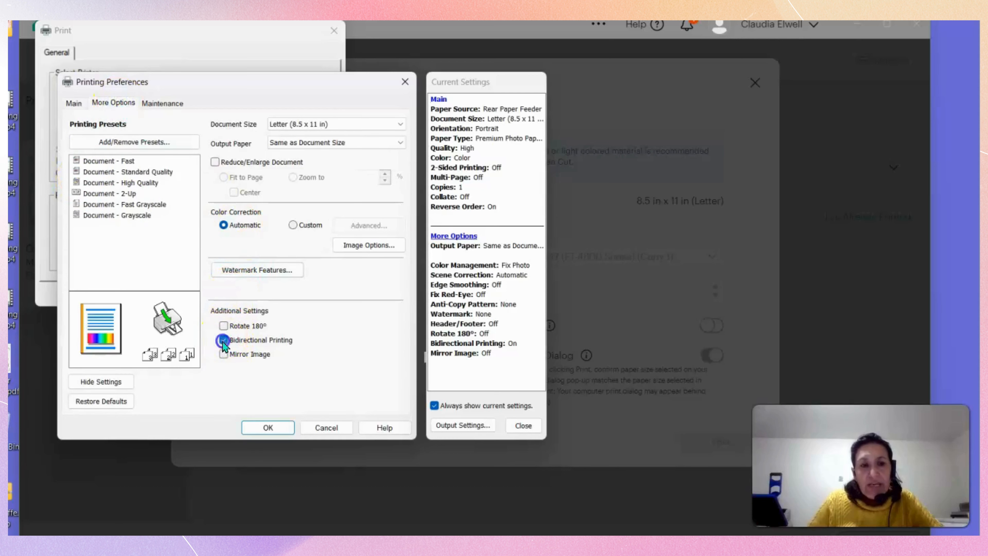
pyautogui.click(293, 225)
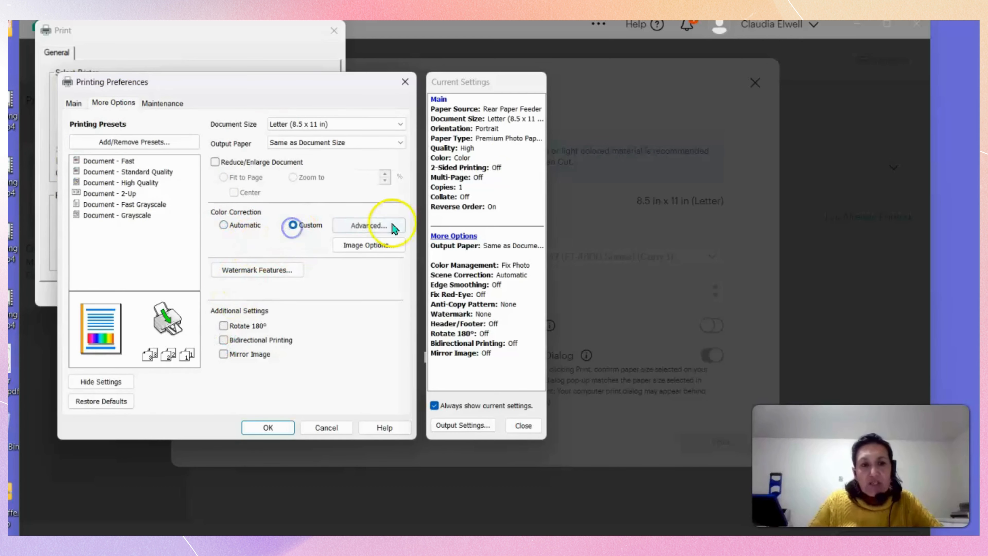
# In the advanced color correction settings, use Color Controls as the color management with the Adobe RGB color mode.
pyautogui.click(393, 225)
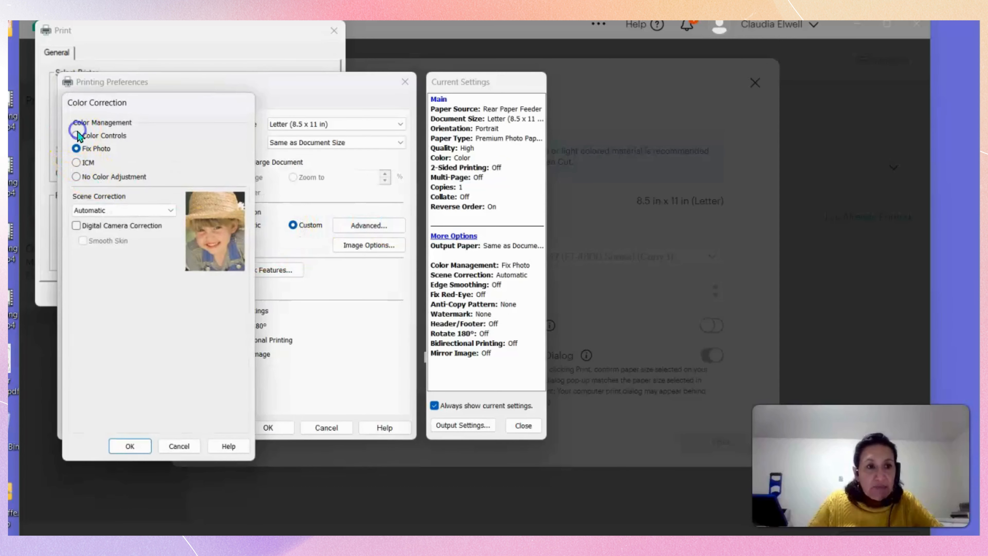
pyautogui.click(79, 136)
pyautogui.click(174, 200)
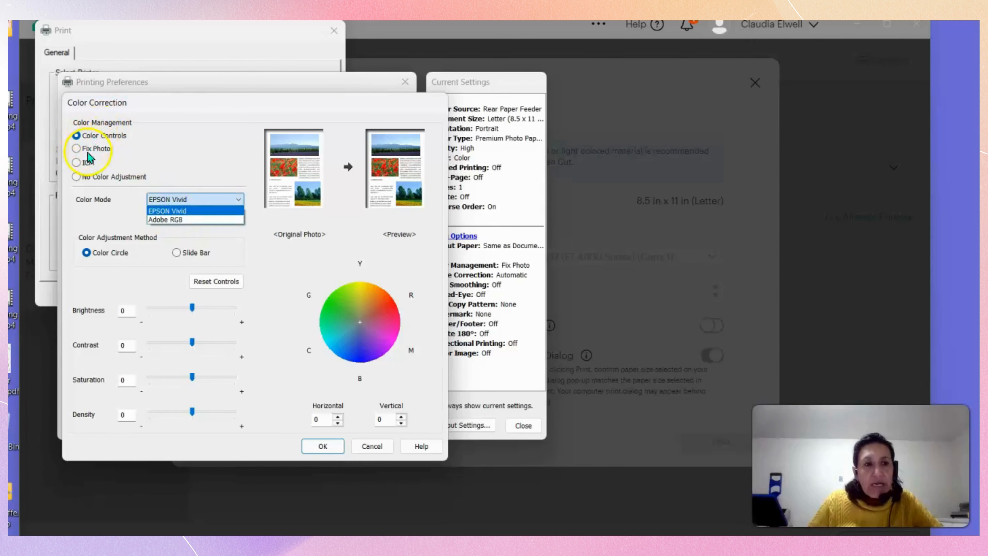
pyautogui.click(190, 221)
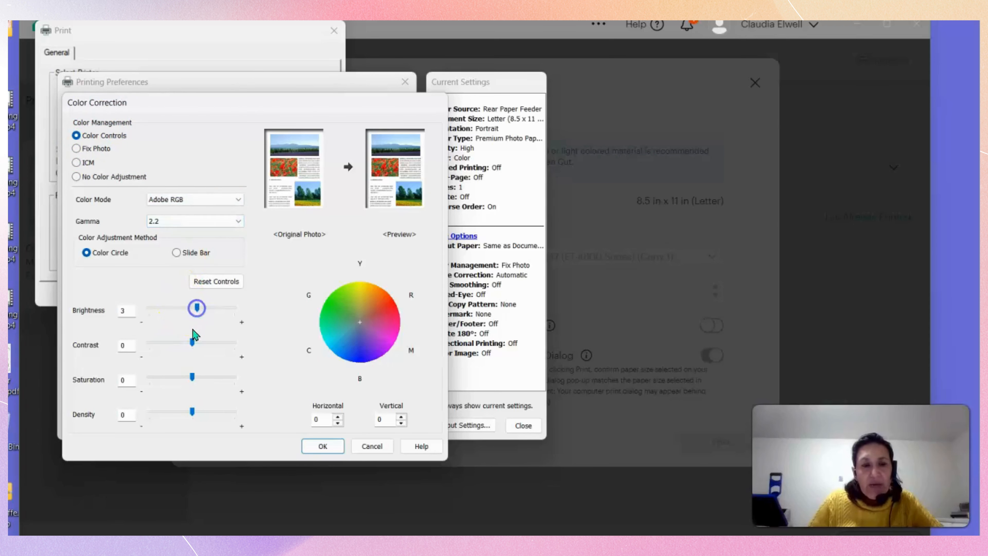
# Set the color adjustments to brightness 3, contrast 4, saturation 3 and density 6.
pyautogui.click(192, 343)
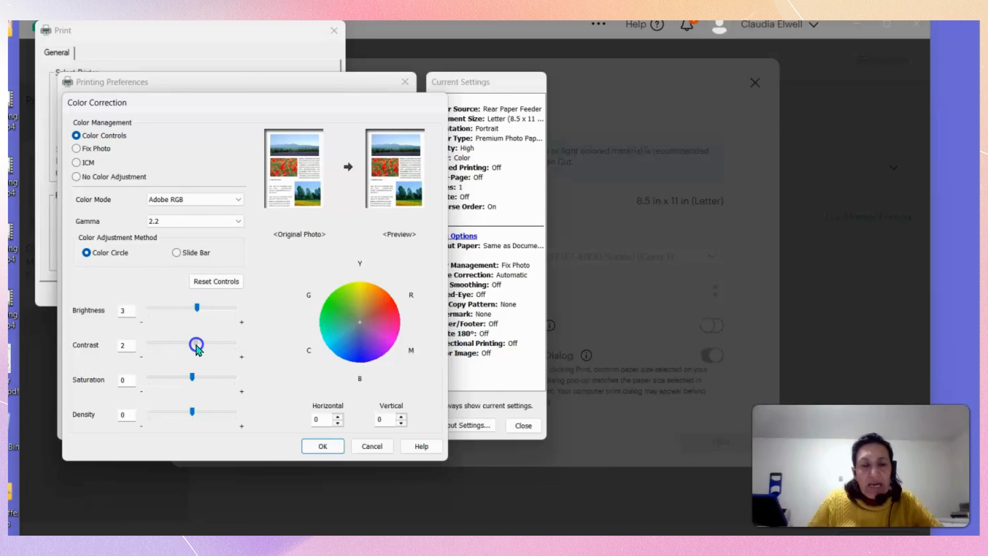
pyautogui.click(193, 378)
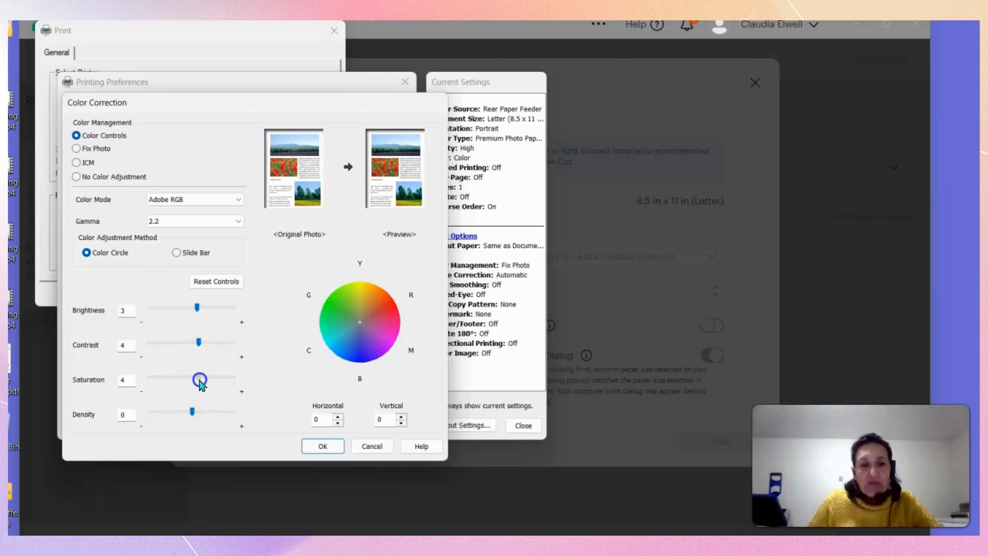
pyautogui.click(193, 413)
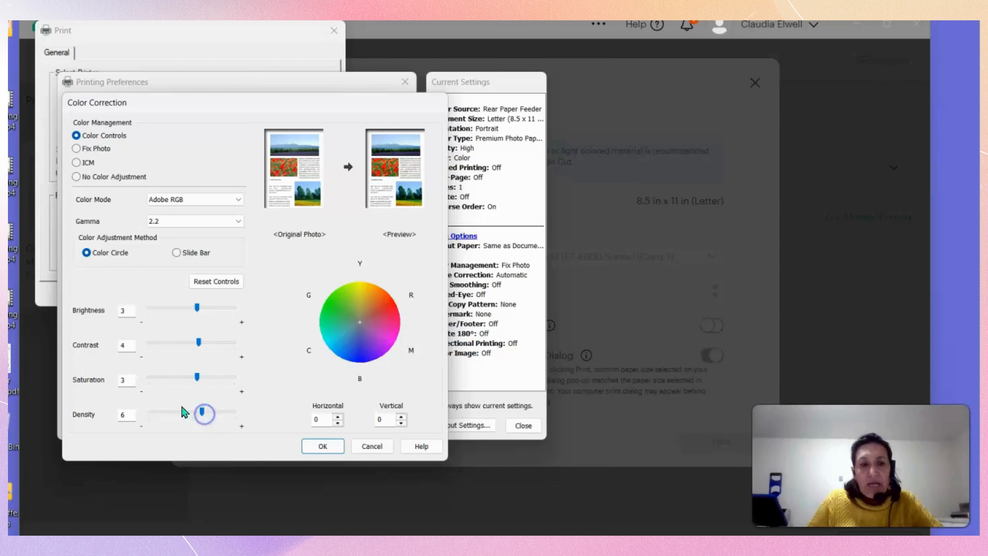
pyautogui.click(393, 189)
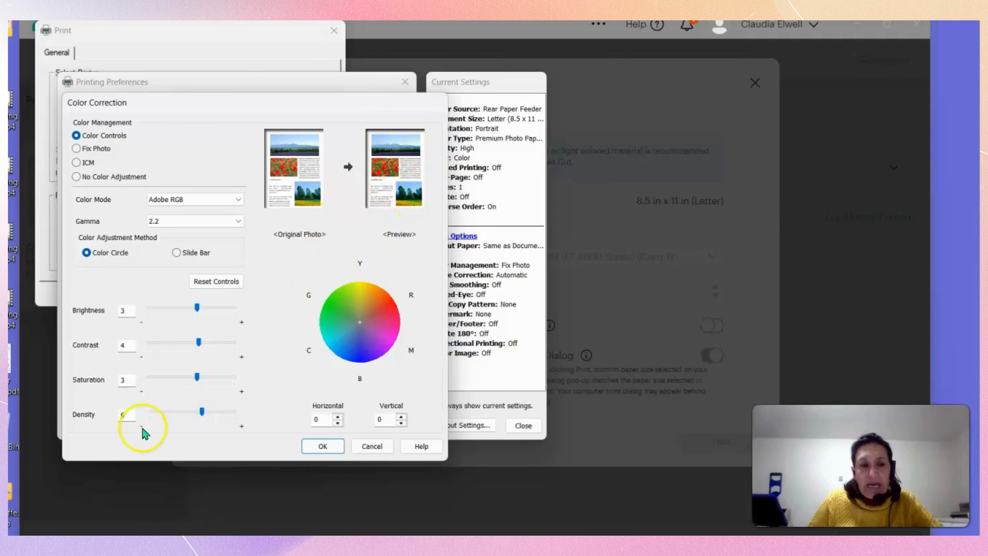
# Apply the custom color correction and check the print density in the printer's extended maintenance settings.
pyautogui.click(324, 447)
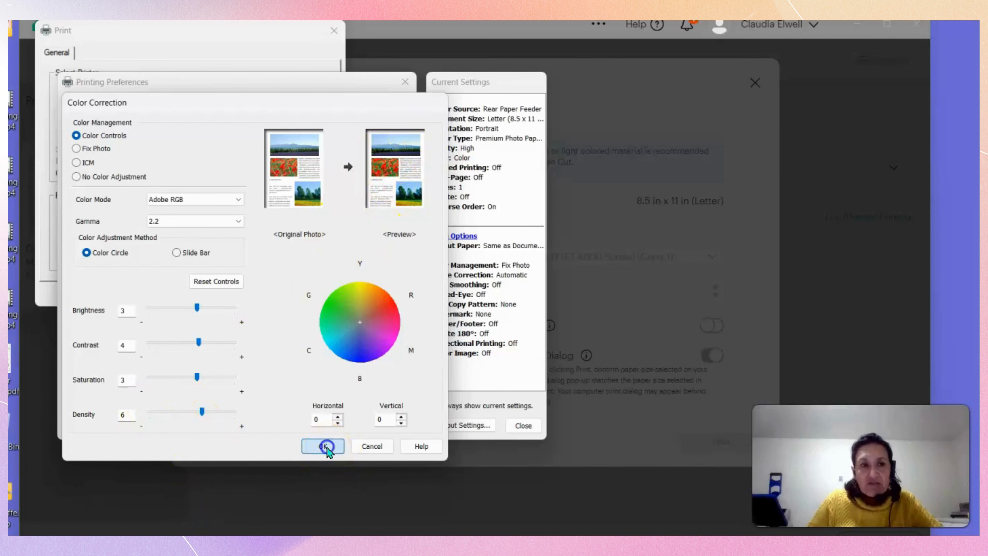
pyautogui.click(172, 106)
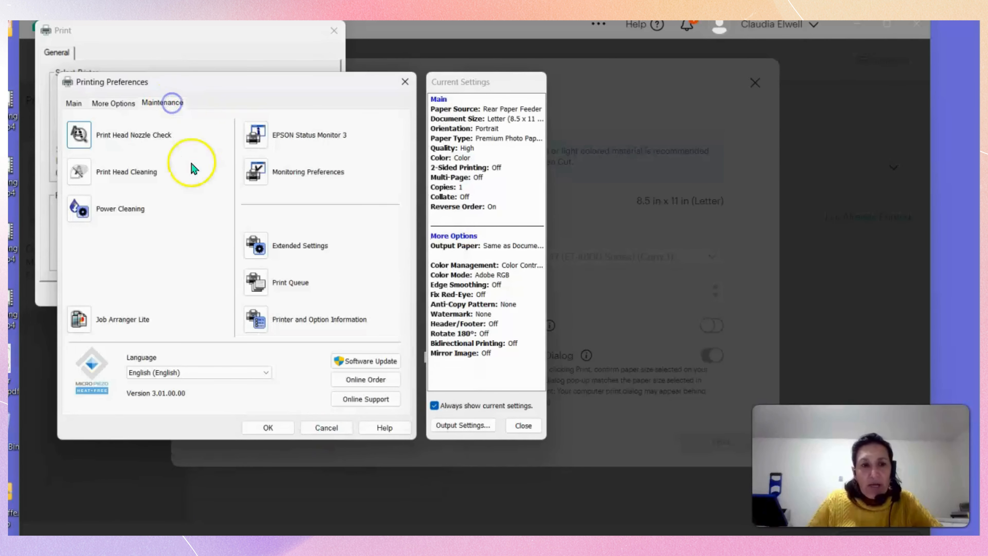
pyautogui.click(251, 249)
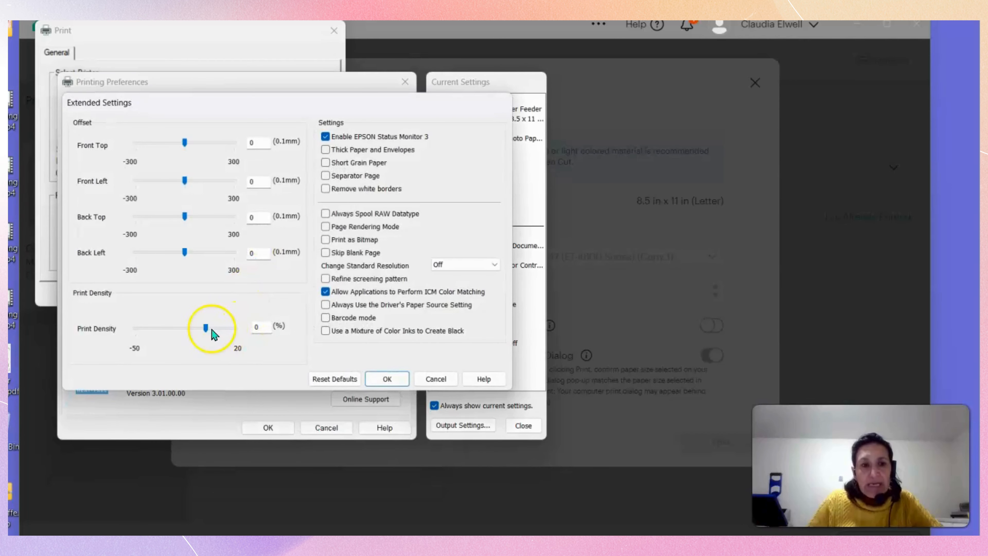
pyautogui.click(386, 381)
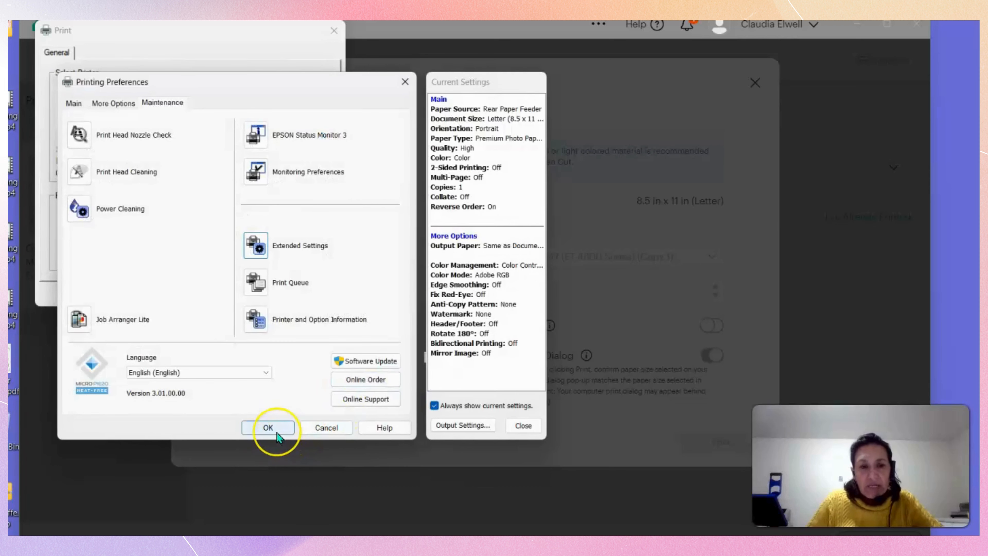
# Accept the printing preferences and print one copy of the sticker sheet on the selected ET-4800 Series printer.
pyautogui.click(272, 428)
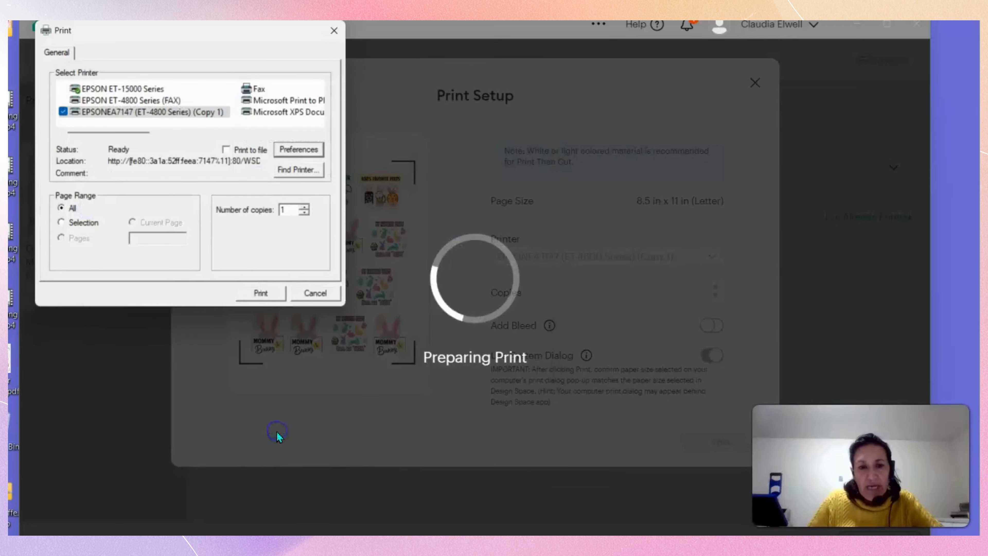
pyautogui.click(277, 300)
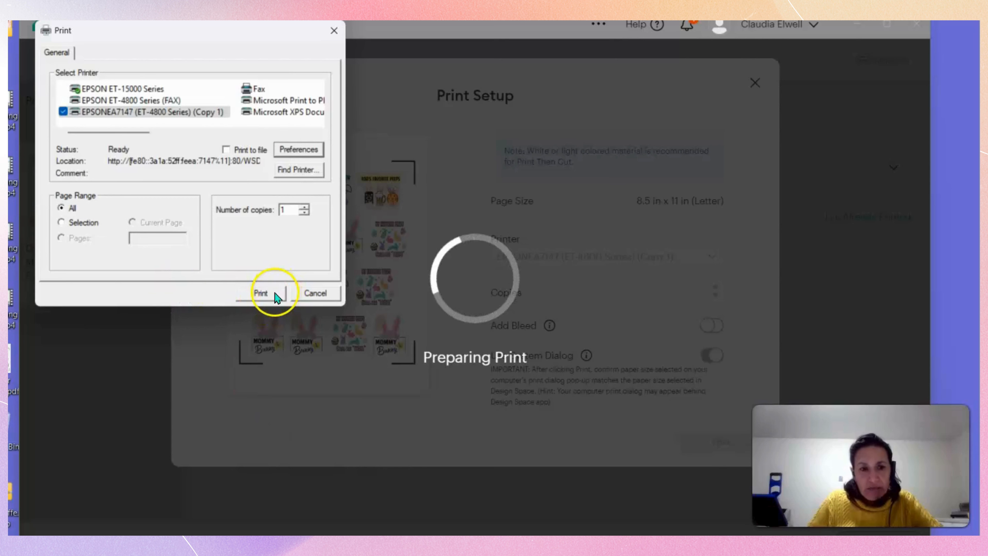